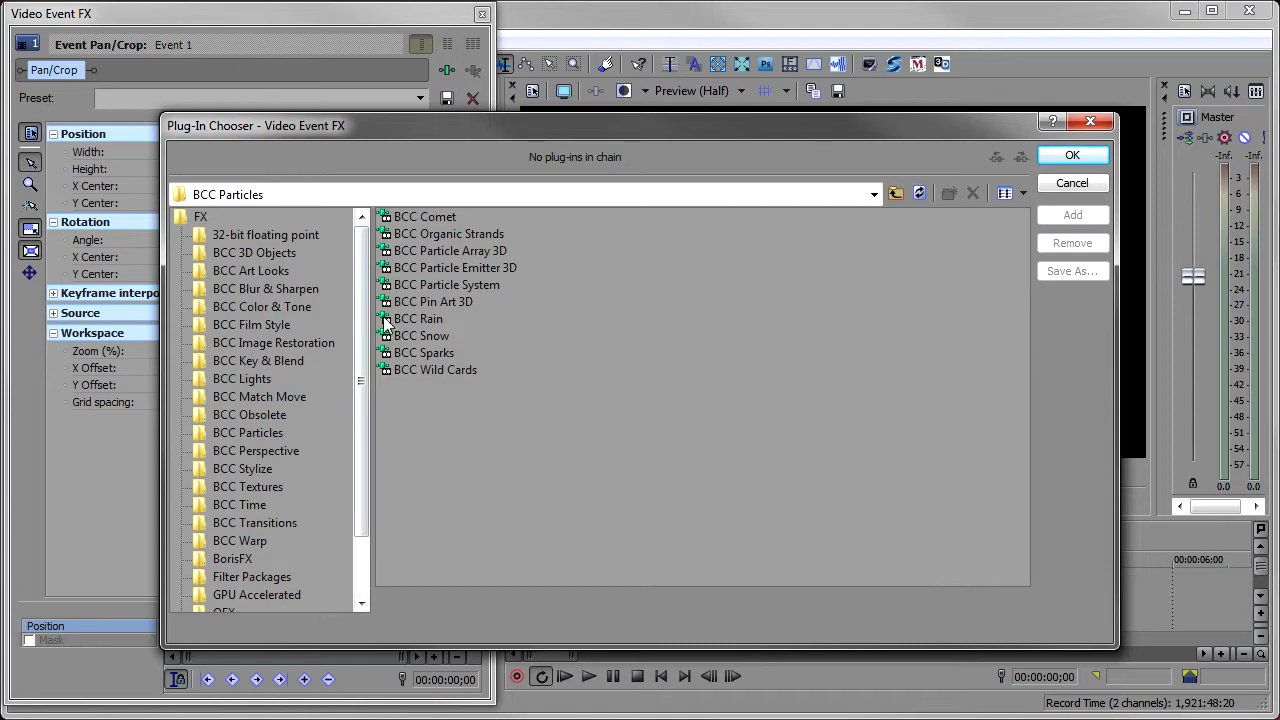
- Apply the BCC Particle Emitter 3D plug-in to the video event and play the event's full length in a loop
click(487, 271)
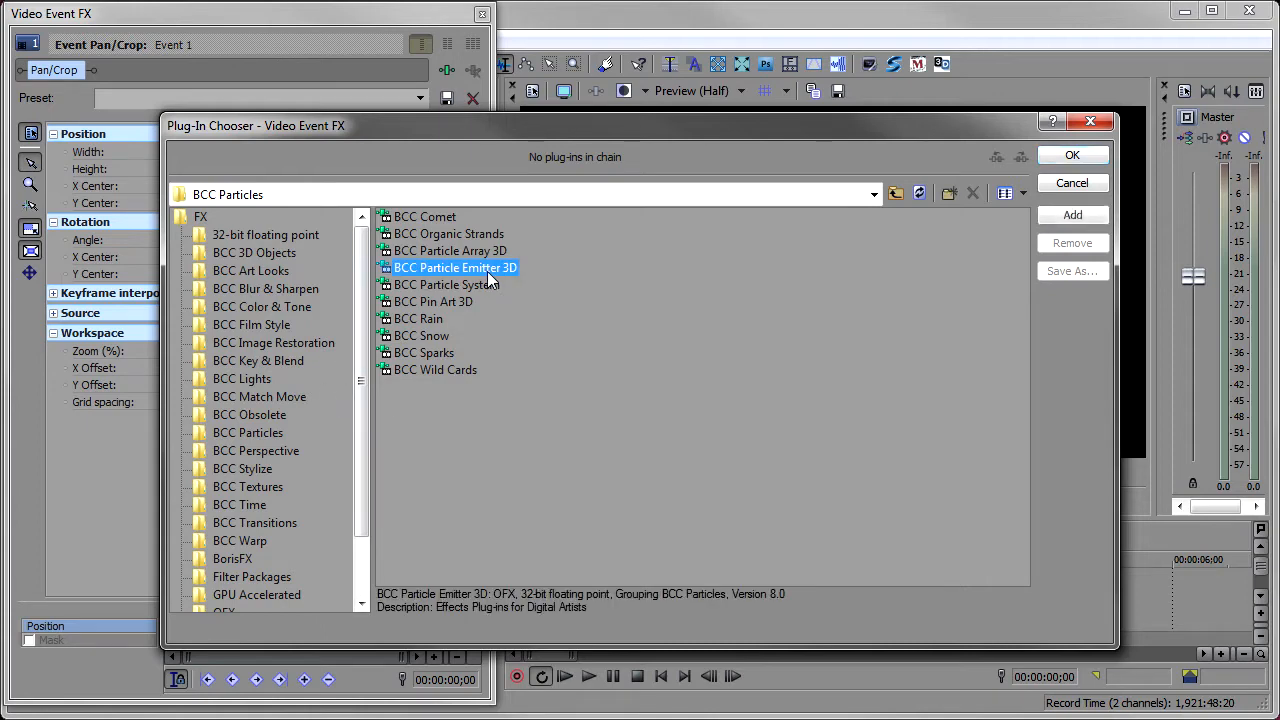
double_click(397, 269)
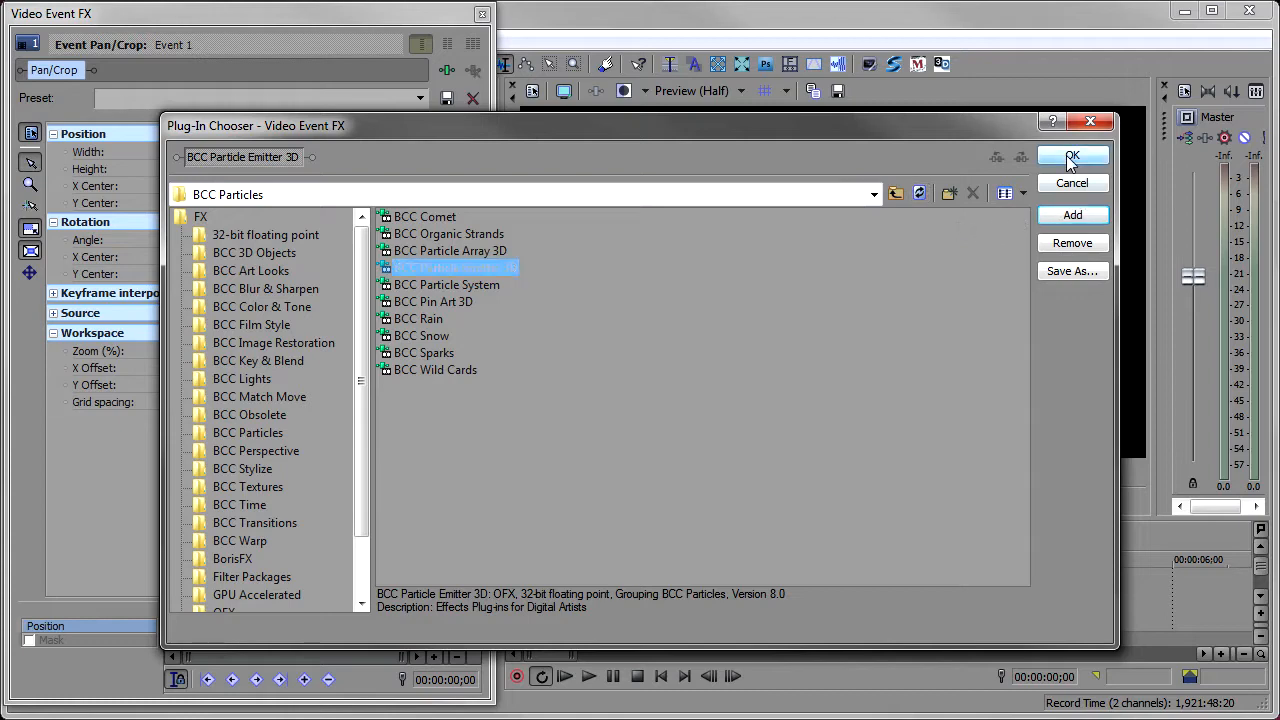
click(1071, 158)
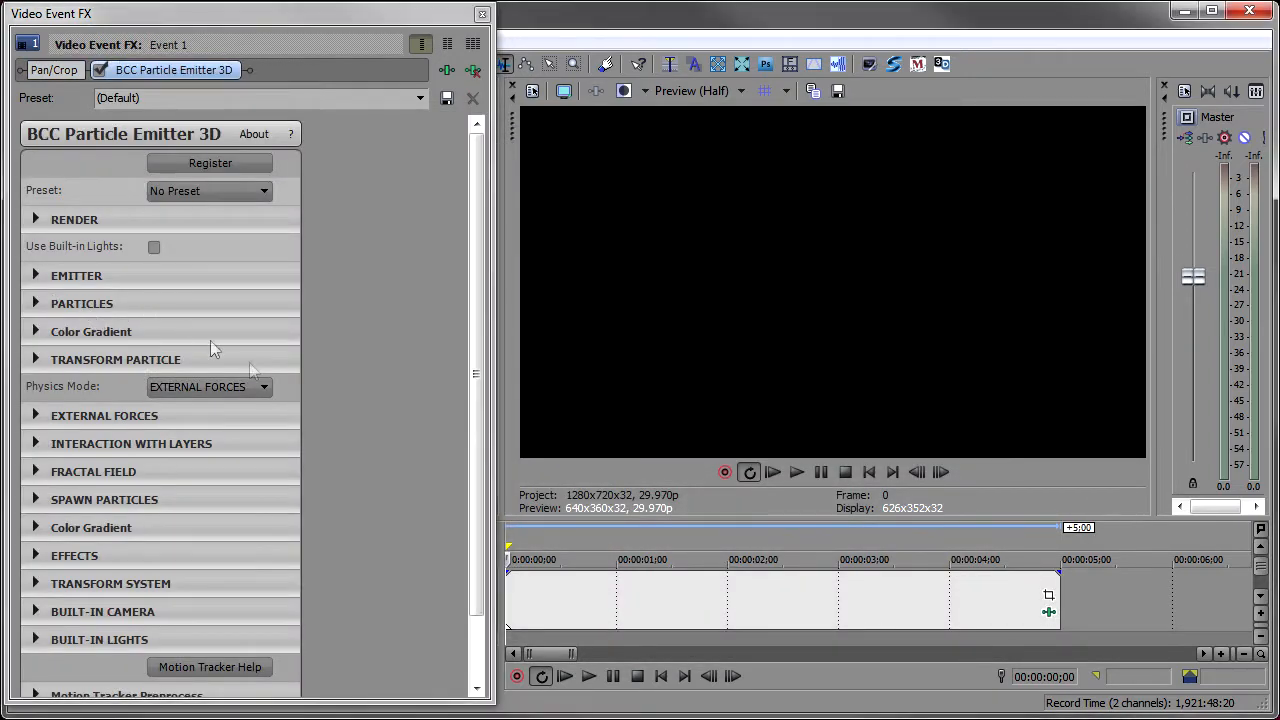
double_click(624, 599)
click(589, 676)
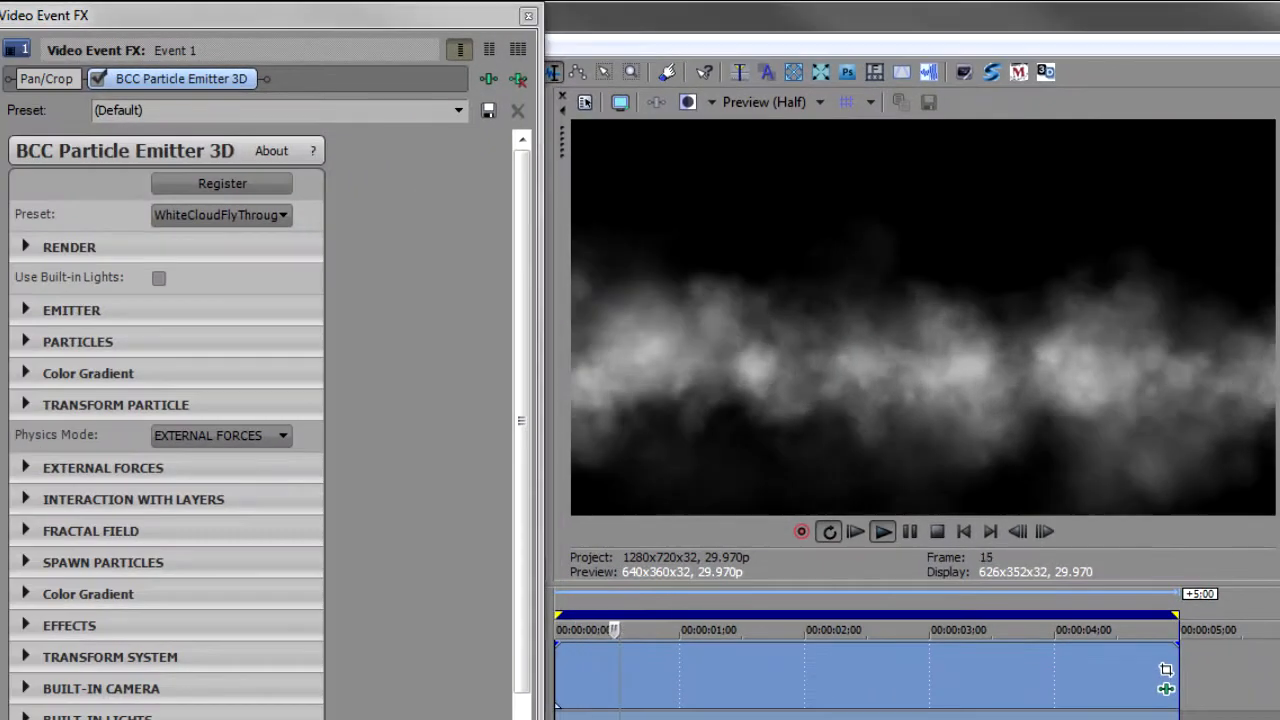
- Stop playback and reset the particle emitter's WhiteCloudFlyThrough preset to its defaults
key(space)
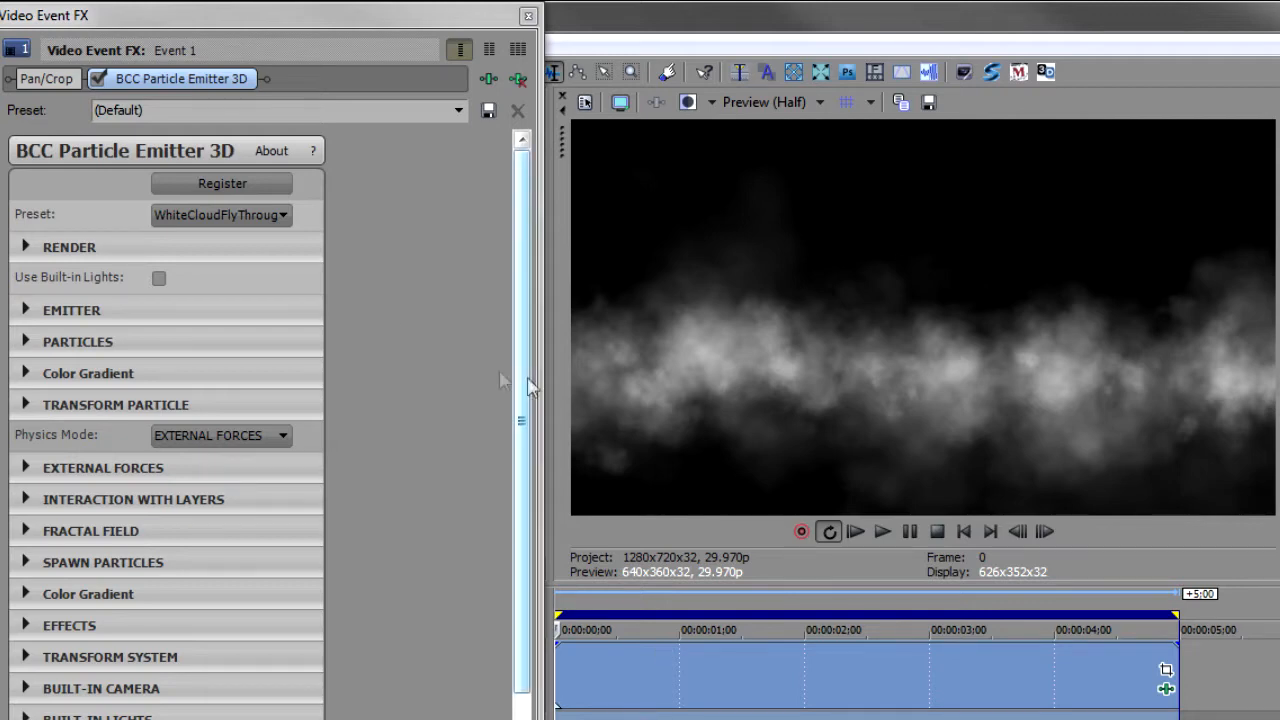
click(218, 228)
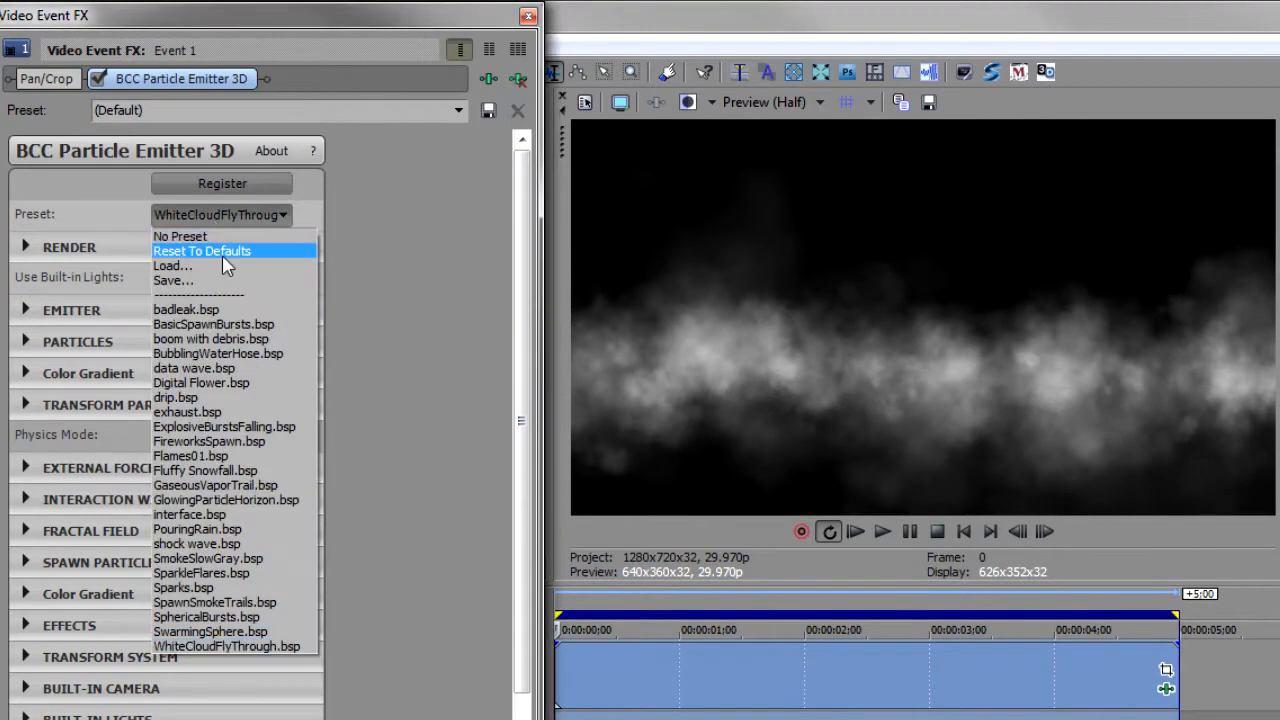
click(226, 252)
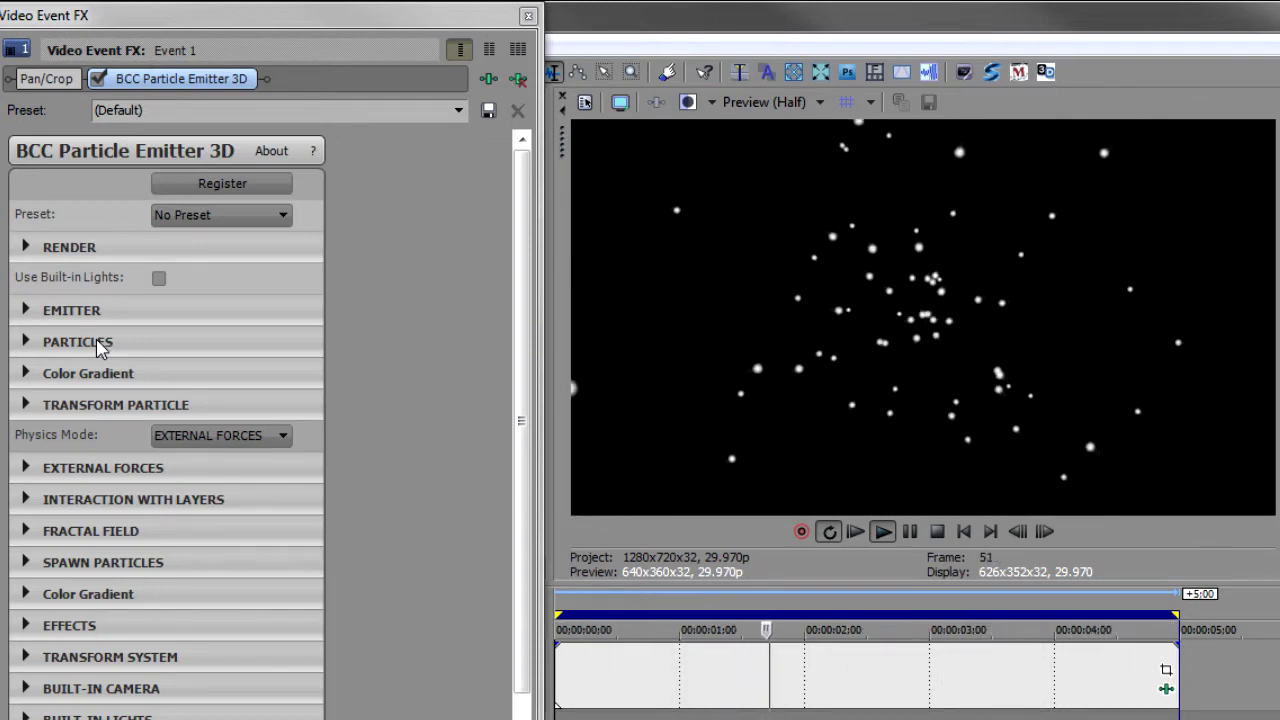
- Expand the Emitter settings and set the Birthrate to 100
click(27, 311)
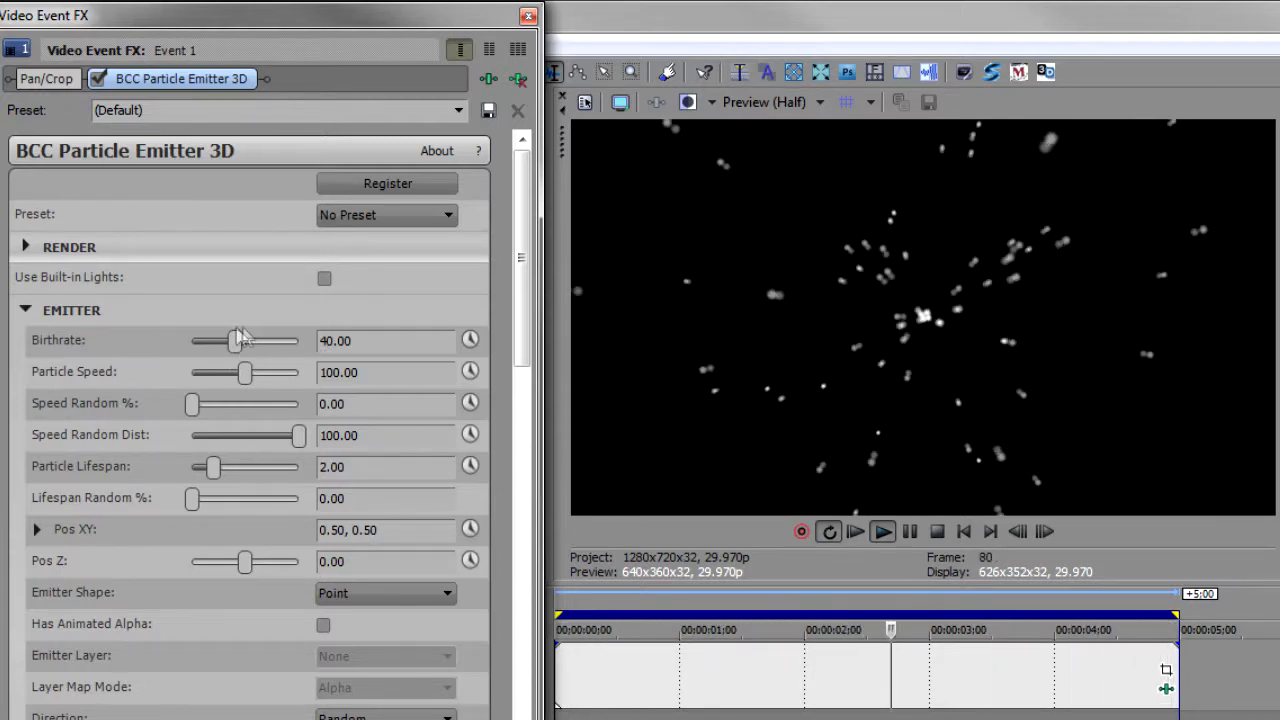
drag(248, 343, 310, 343)
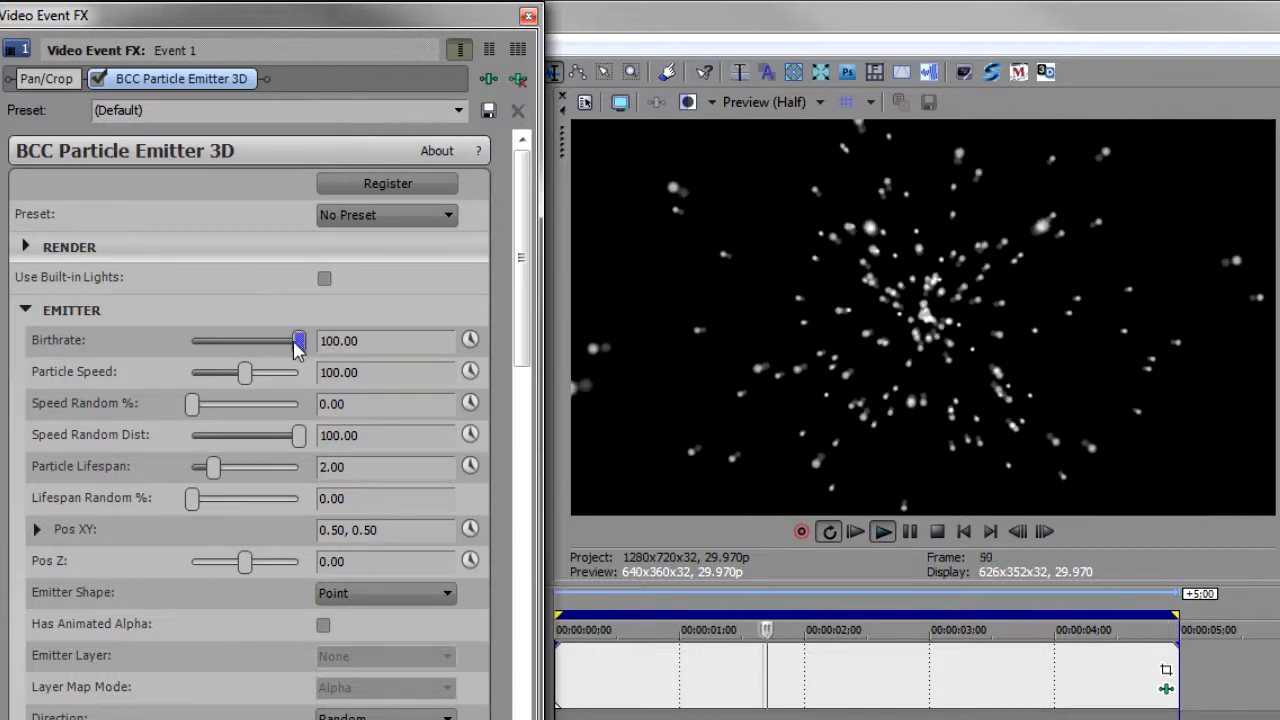
drag(299, 341, 239, 352)
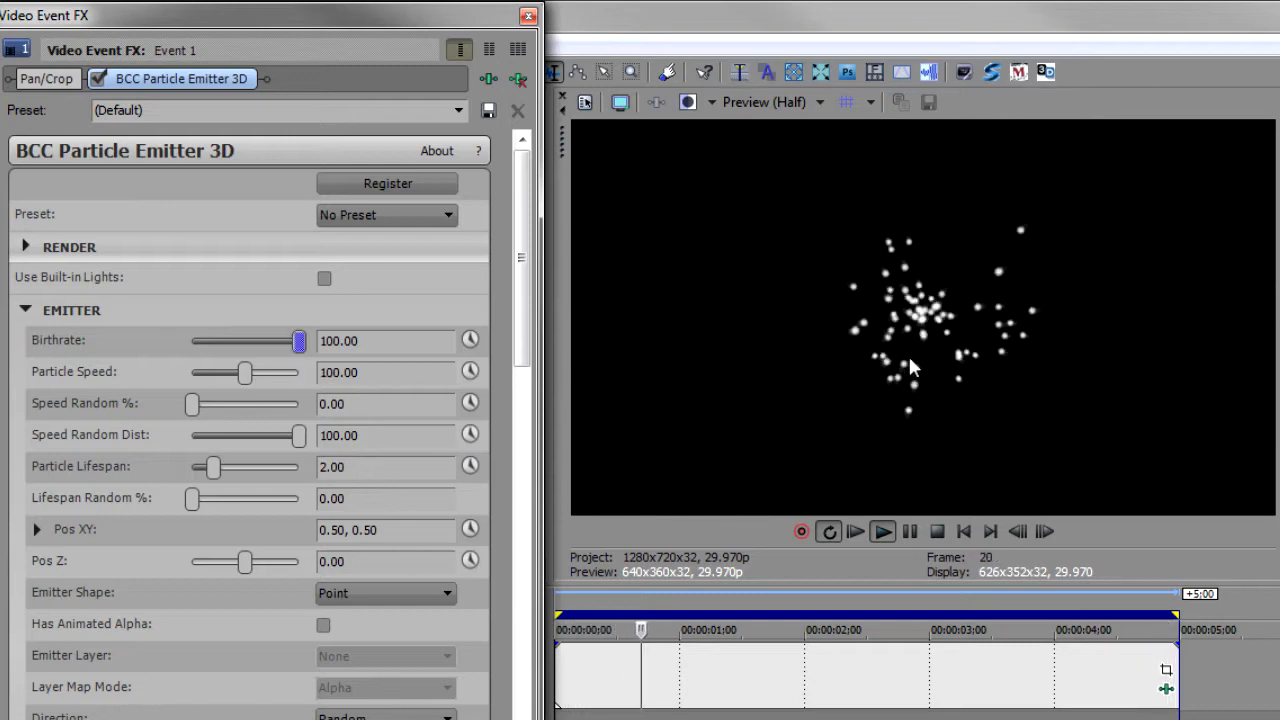
- Set the Particle Speed to 200 and stop playback to inspect still frames between about two and three seconds
drag(247, 372, 325, 393)
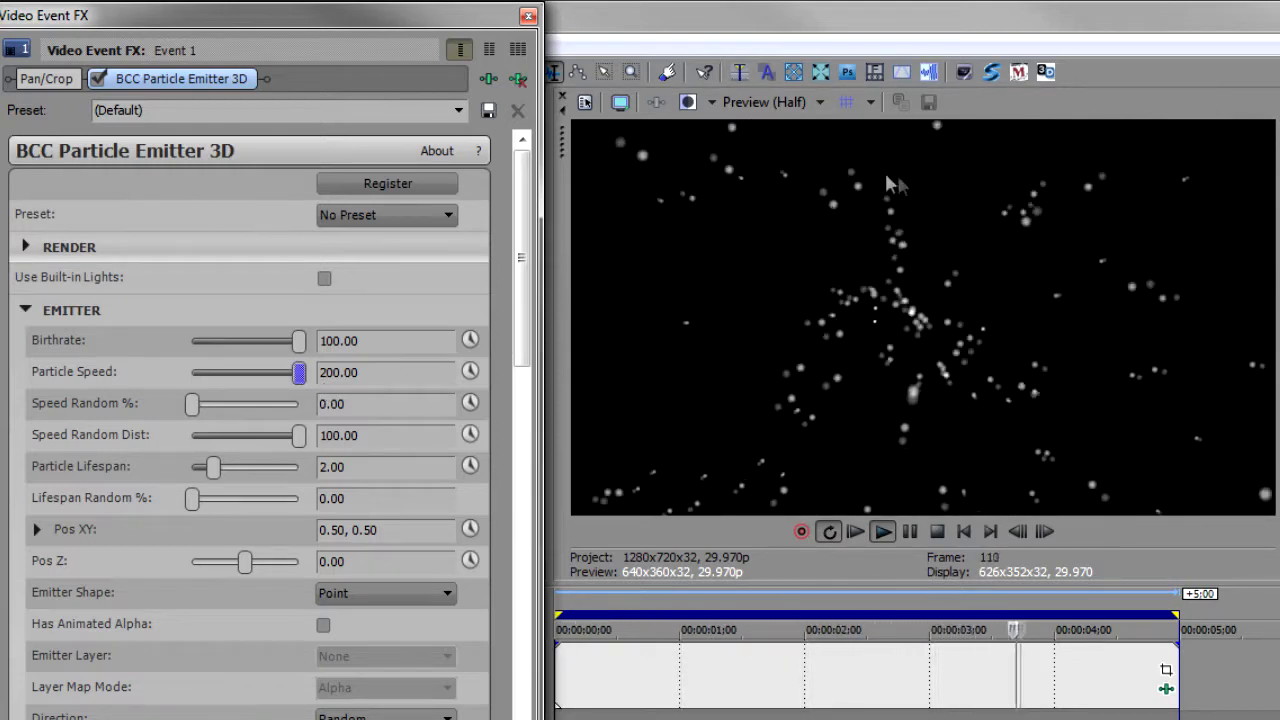
click(937, 531)
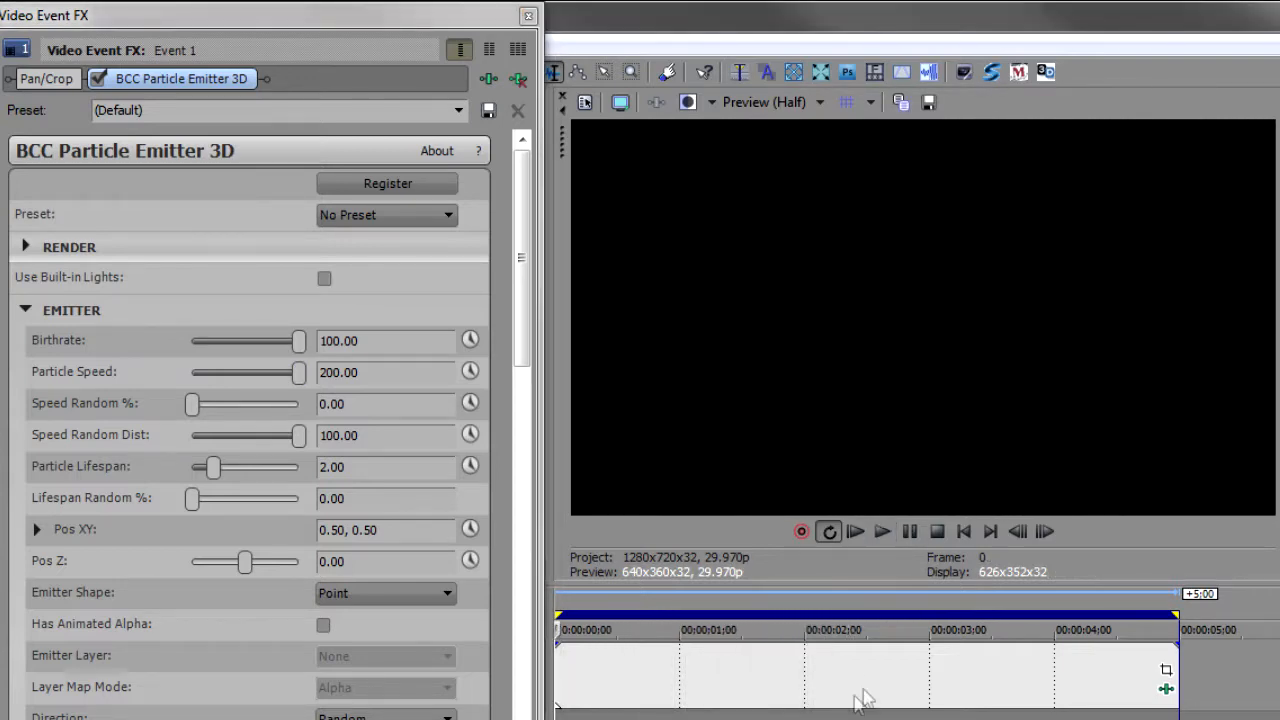
click(885, 673)
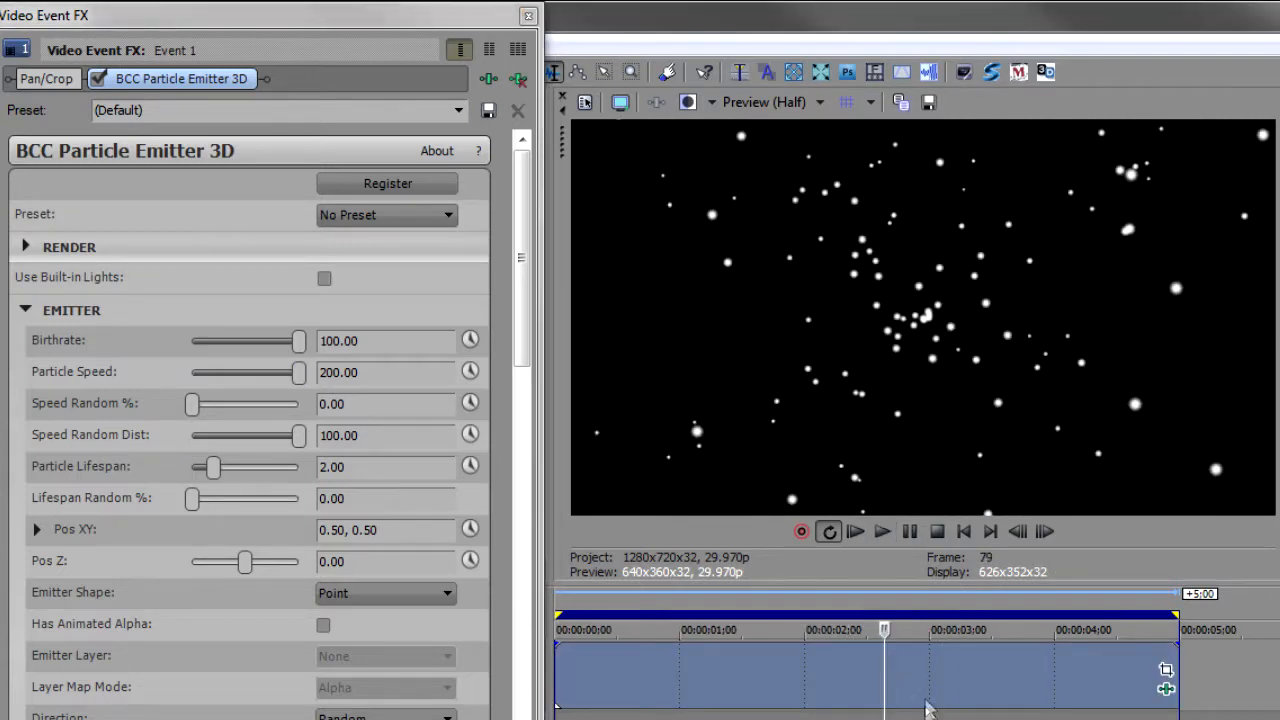
click(951, 686)
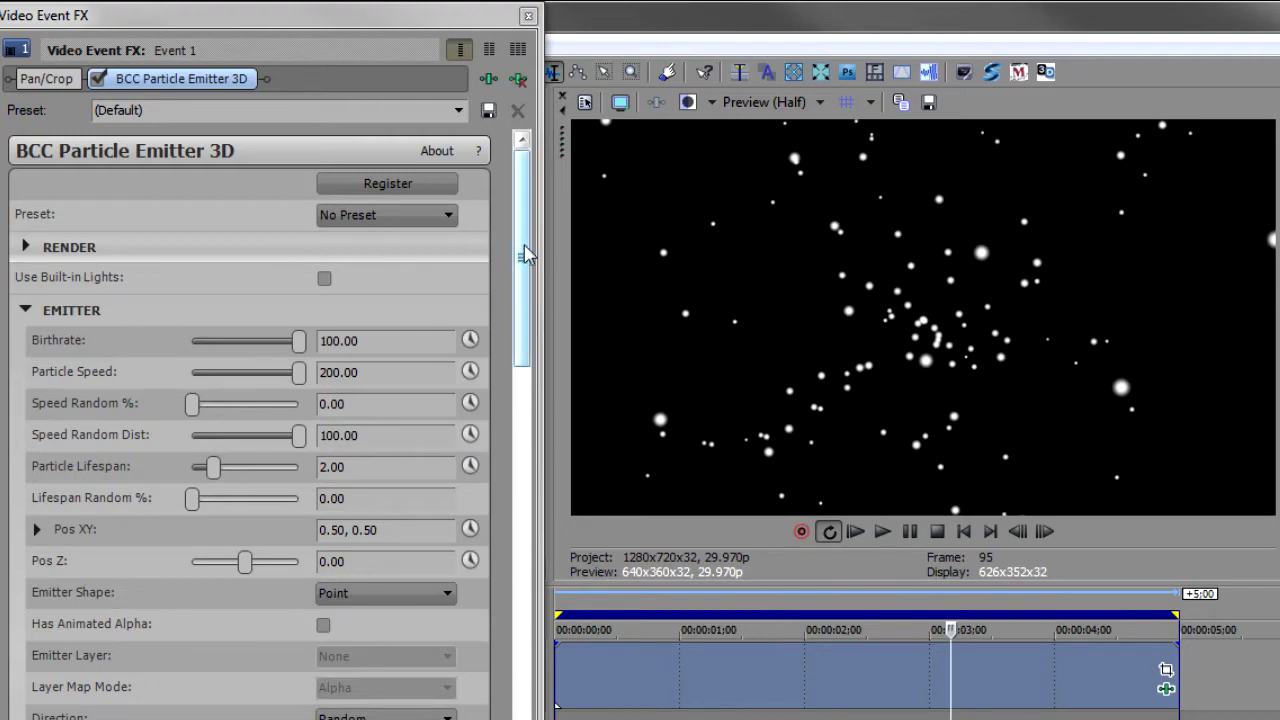
- Try an emitter Rotate Y value of 57.60, and reset it to 0
drag(525, 255, 528, 476)
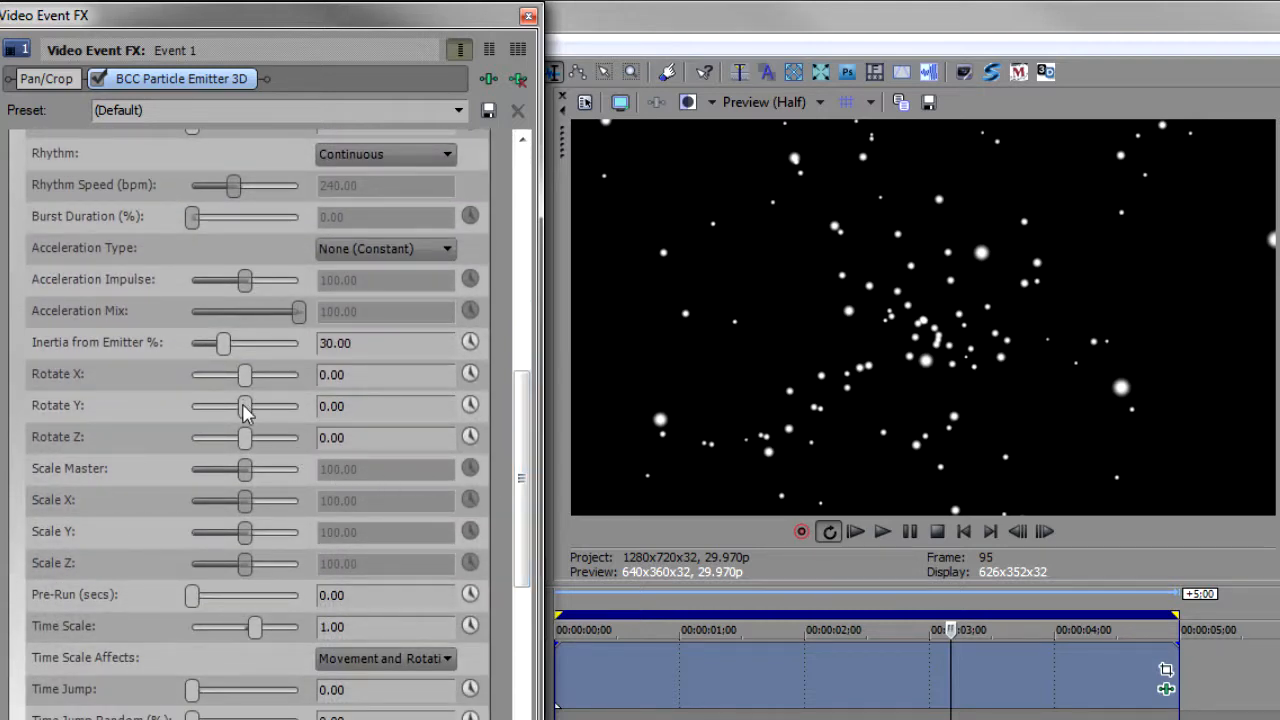
mouse_move(245, 413)
mouse_down()
mouse_move(262, 414)
mouse_move(248, 425)
mouse_move(255, 413)
mouse_up()
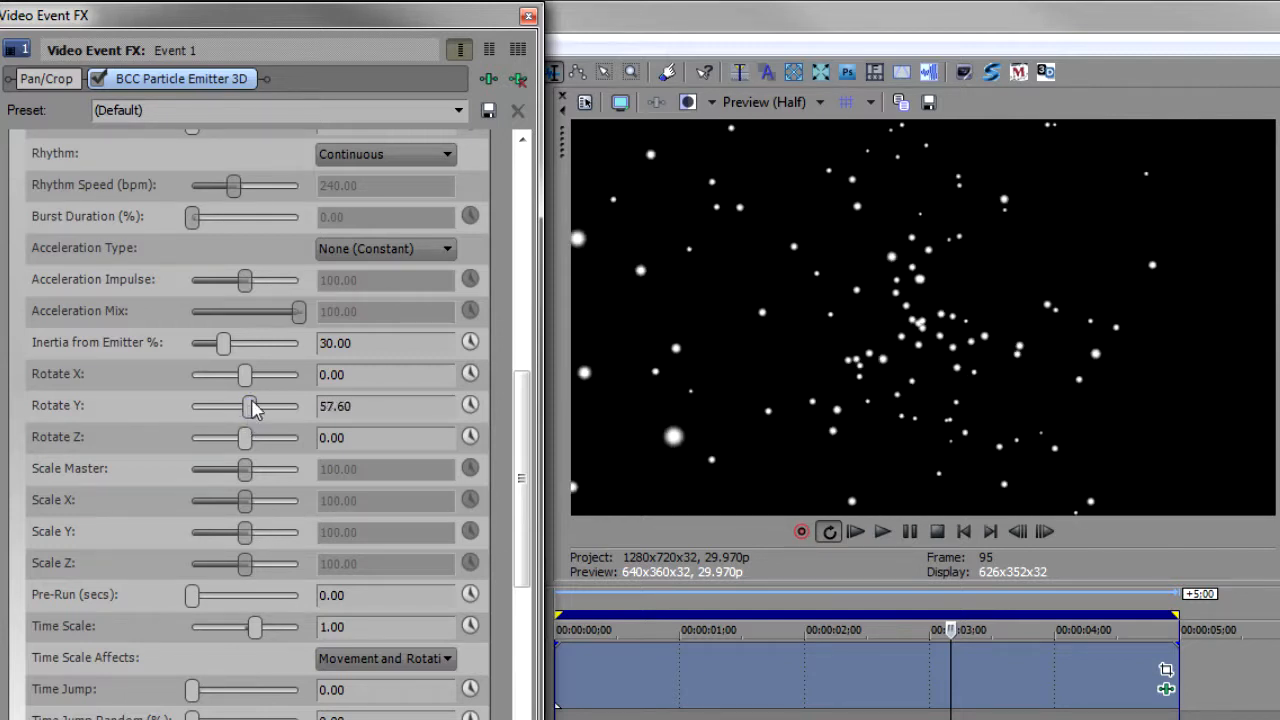
double_click(250, 410)
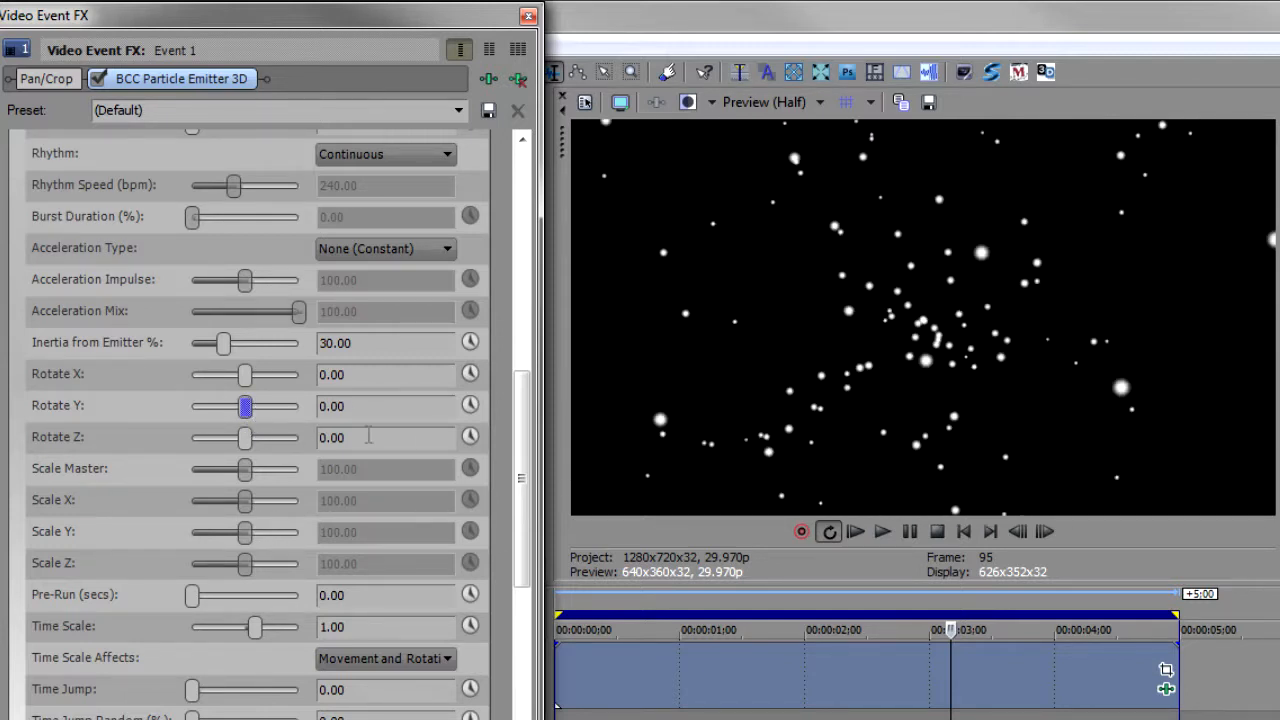
drag(527, 418, 535, 243)
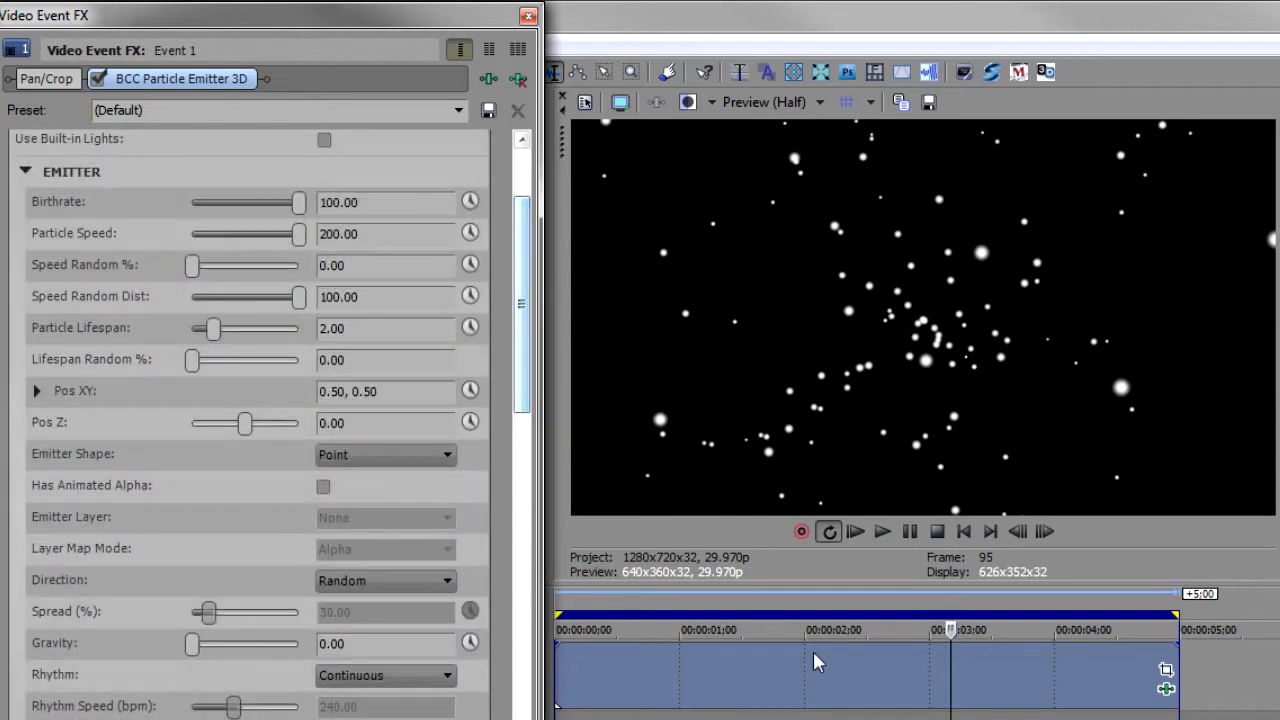
- During playback, set the Particle Speed to 46.32 and try a Particle Lifespan of 3.68 before restoring it to 2.00
key(space)
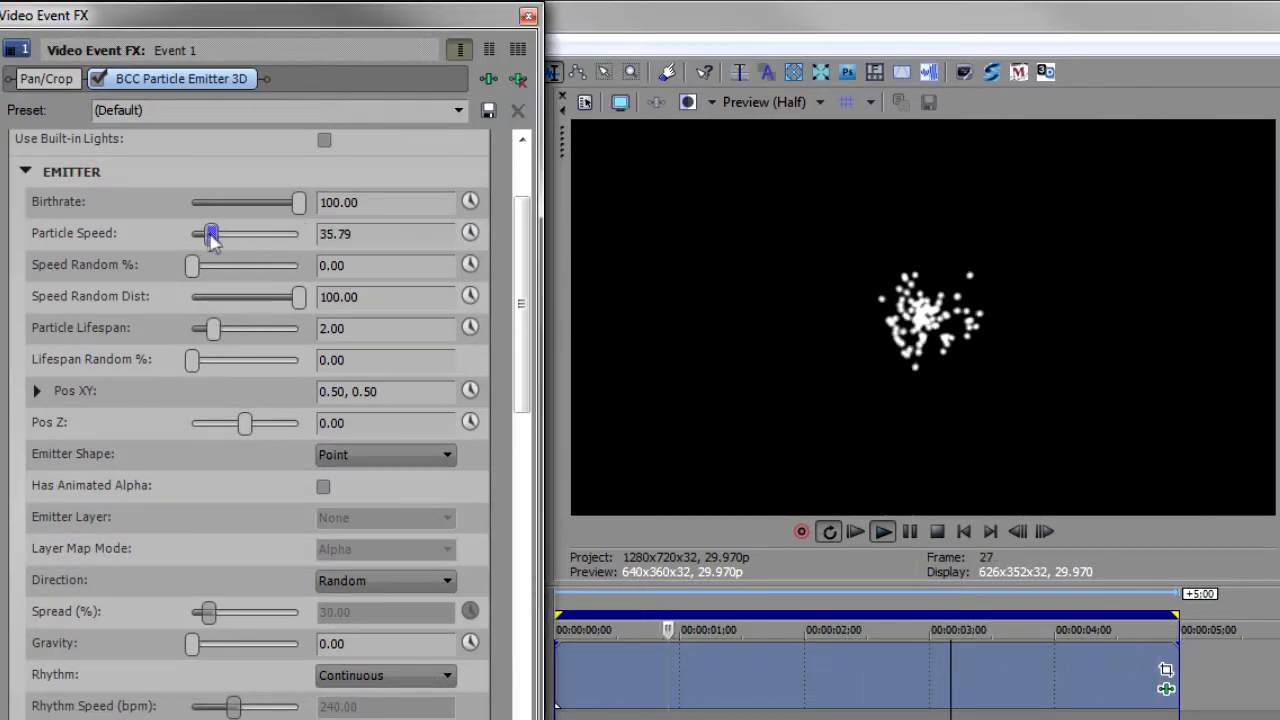
drag(222, 240, 209, 237)
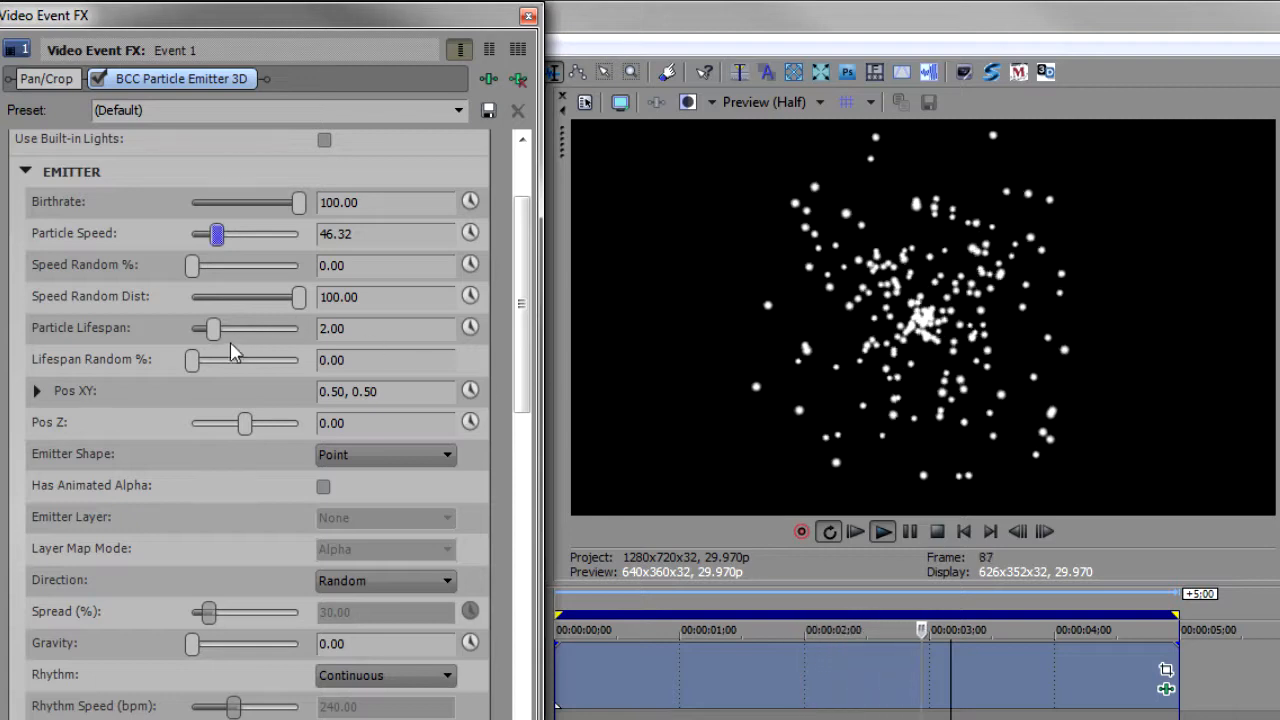
drag(214, 334, 229, 333)
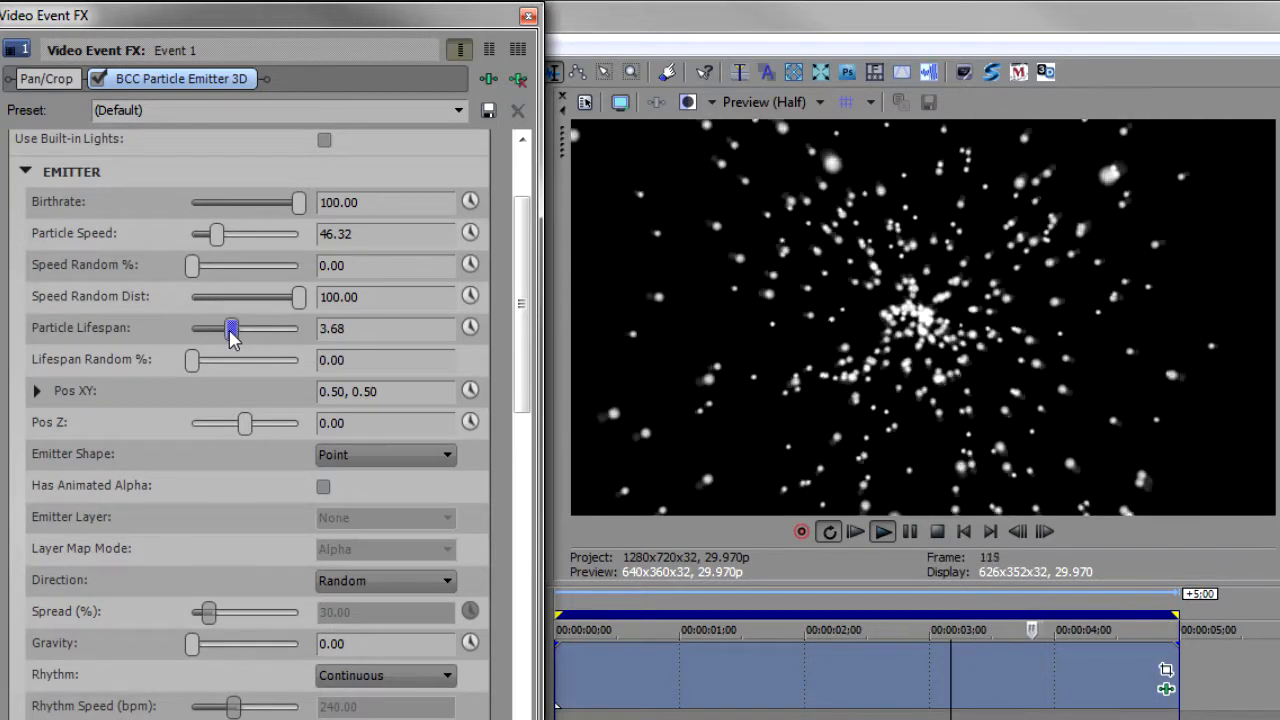
drag(229, 333, 212, 336)
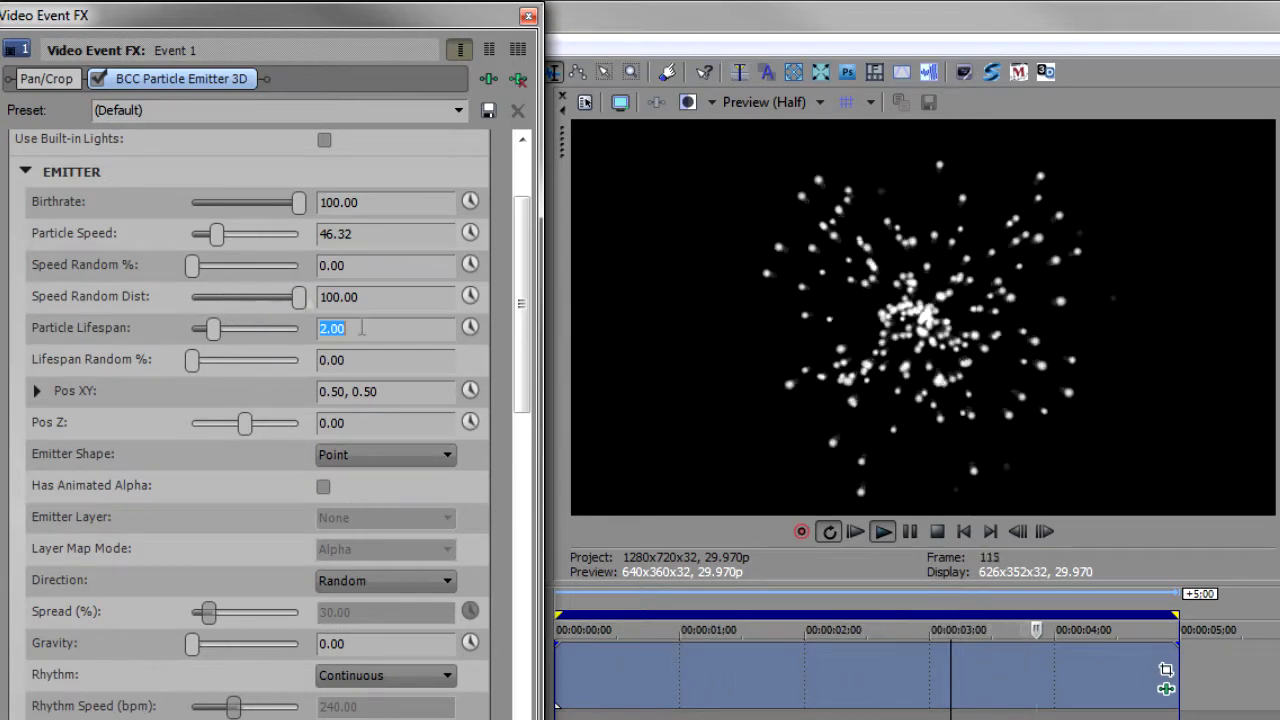
- Set the Particle Speed to 0 and change the Emitter Shape to Sphere
click(216, 240)
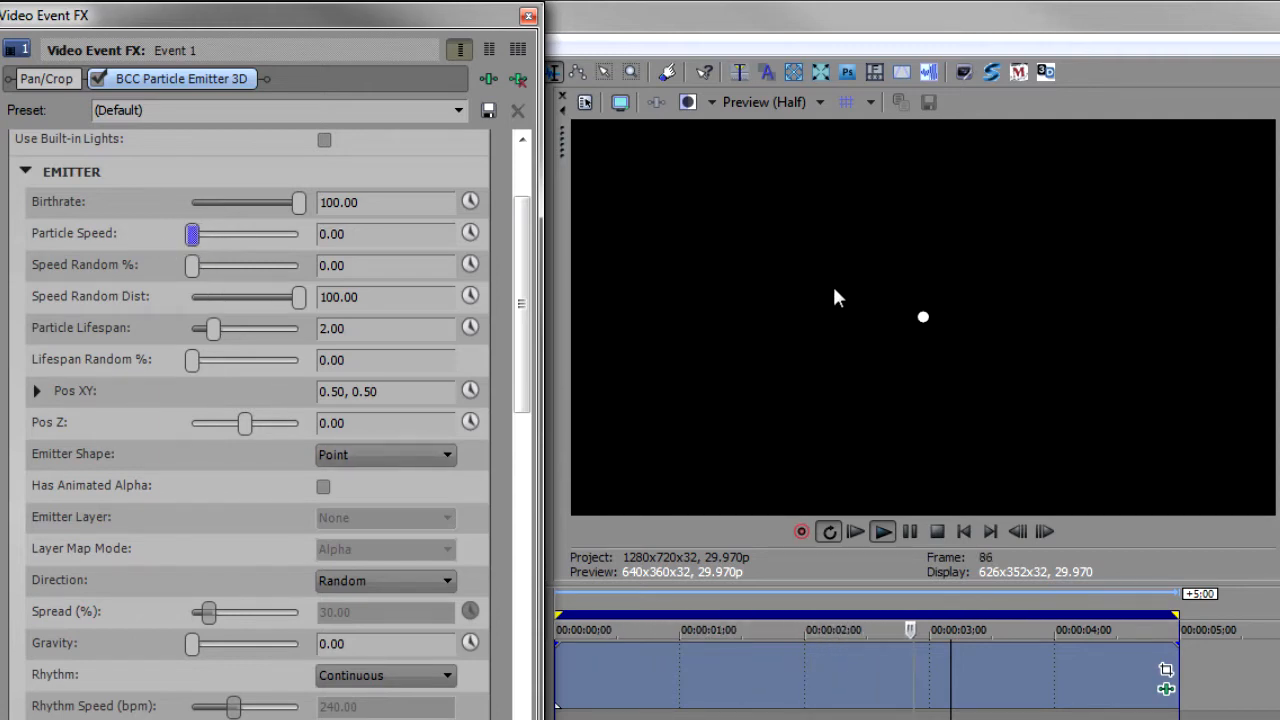
click(382, 459)
click(390, 493)
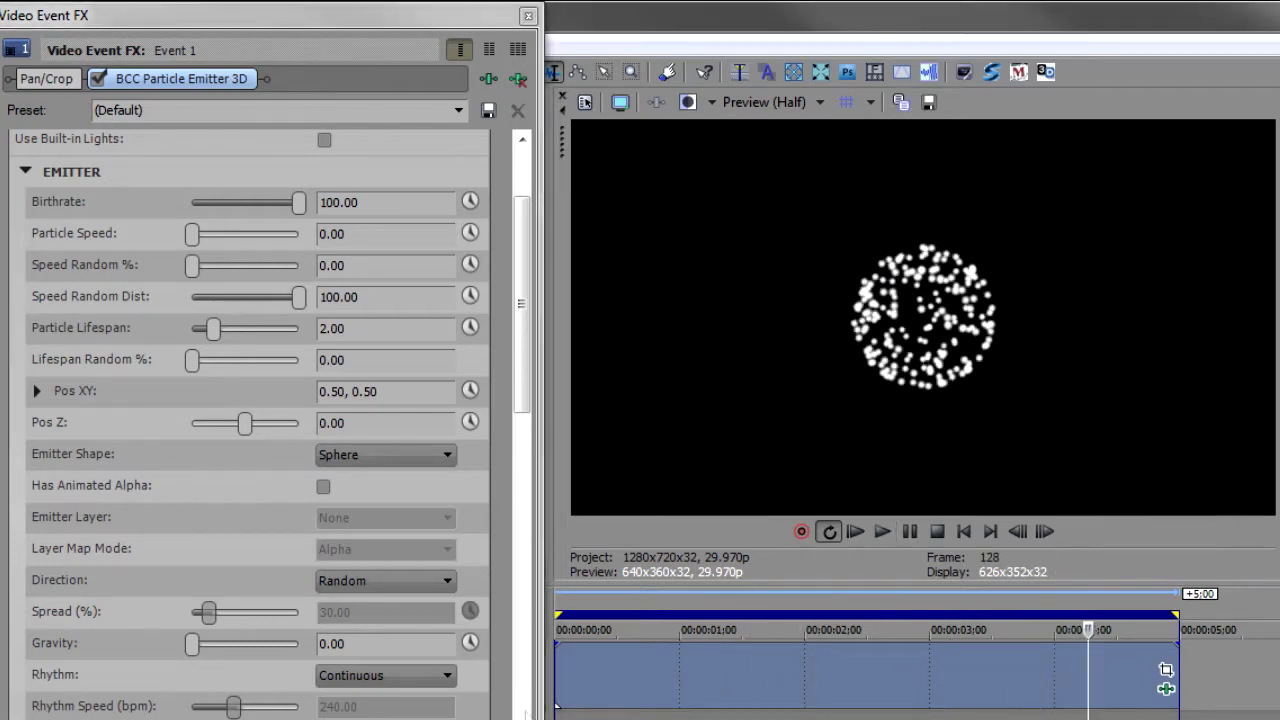
- Try rotating the sphere emitter about its Y axis, reset Rotate Y to 0, and resume playback
drag(533, 345, 520, 463)
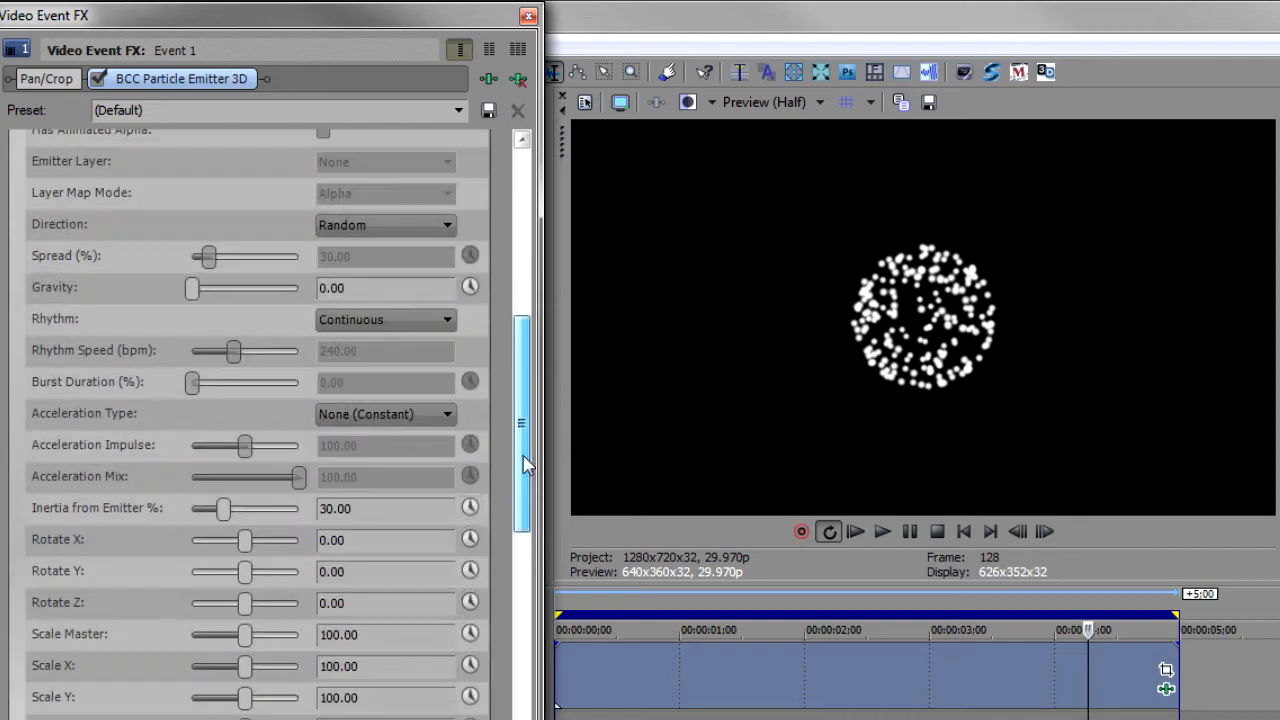
drag(245, 585, 245, 588)
double_click(245, 588)
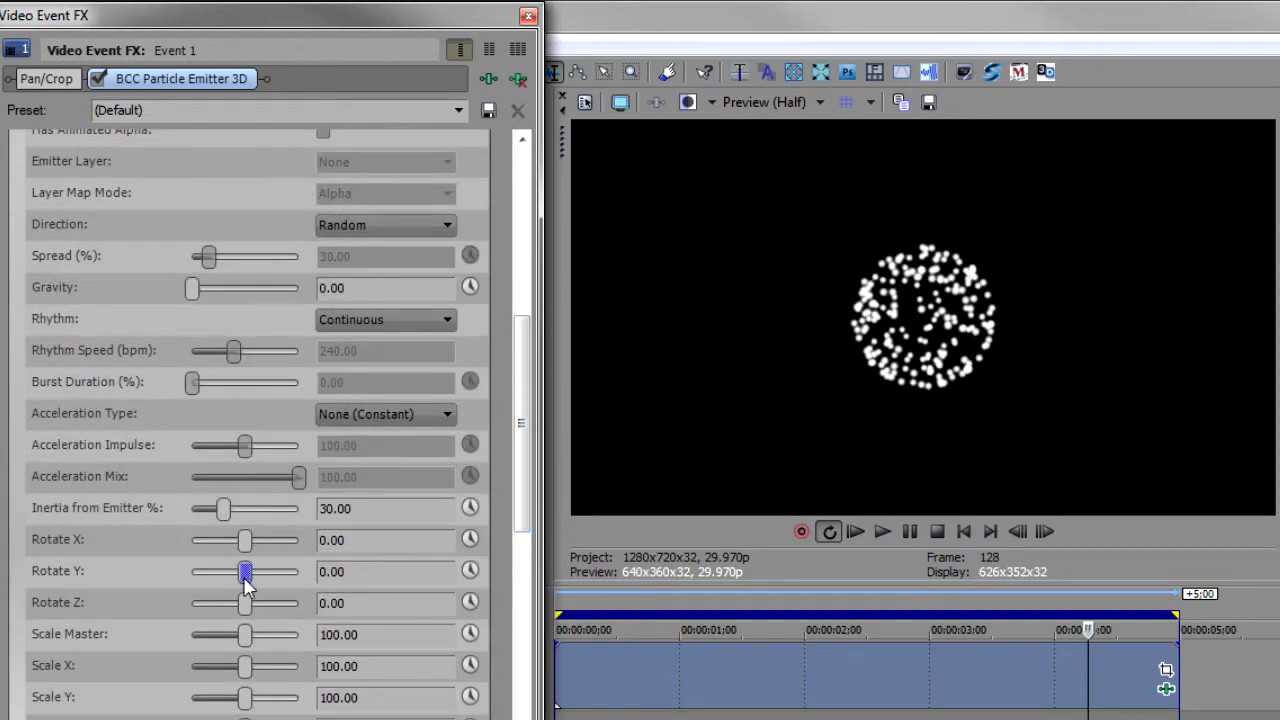
key(space)
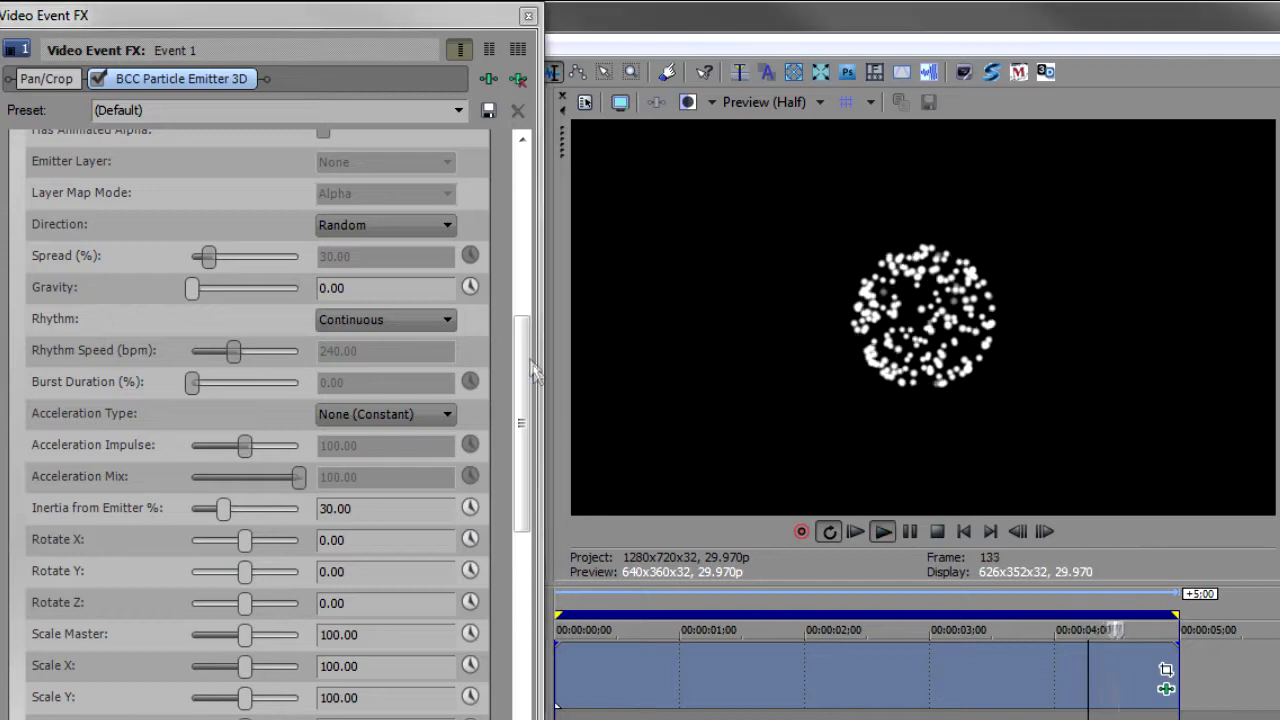
- Change the Emitter Shape to Box and look over the available shape options
scroll(490, 362, up, 3)
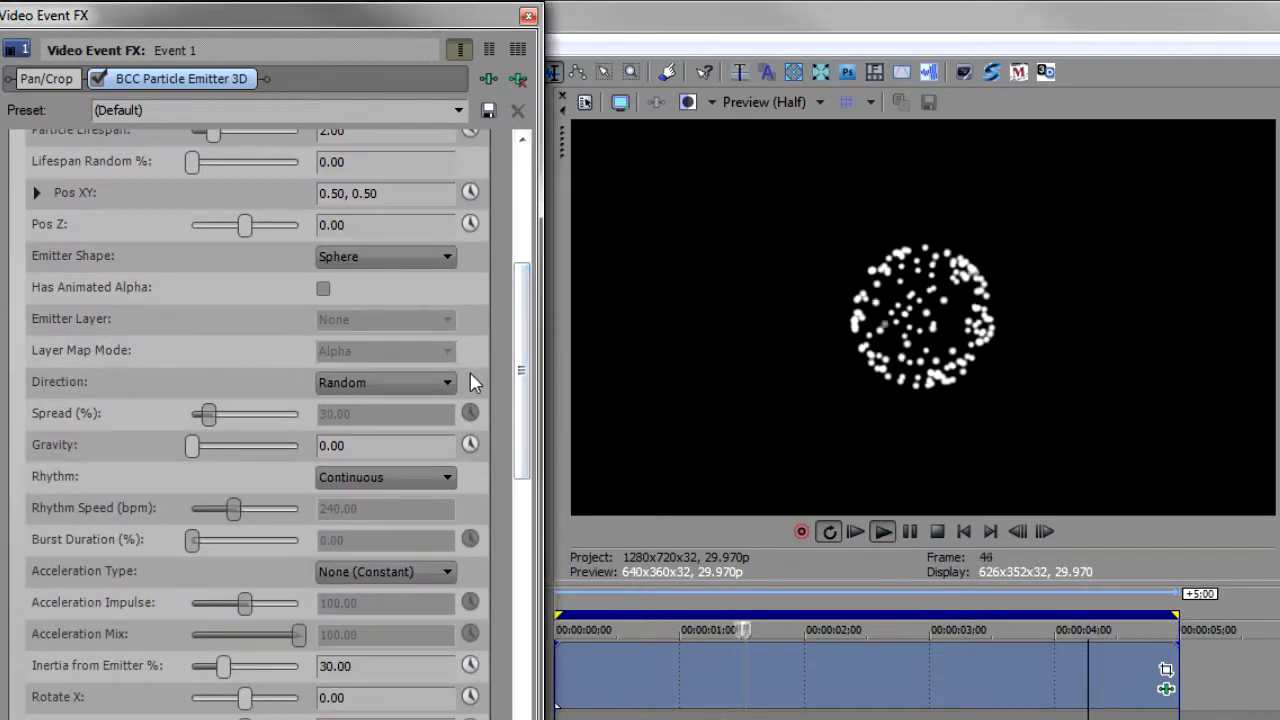
click(390, 256)
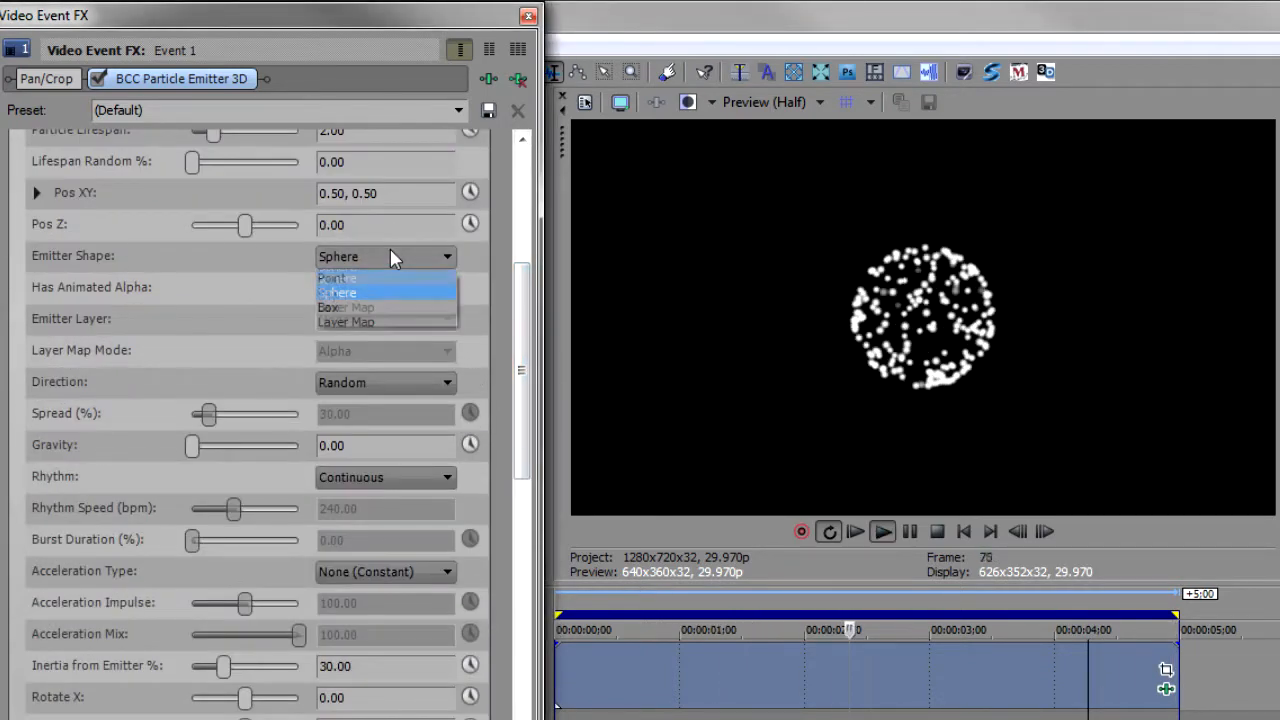
click(393, 310)
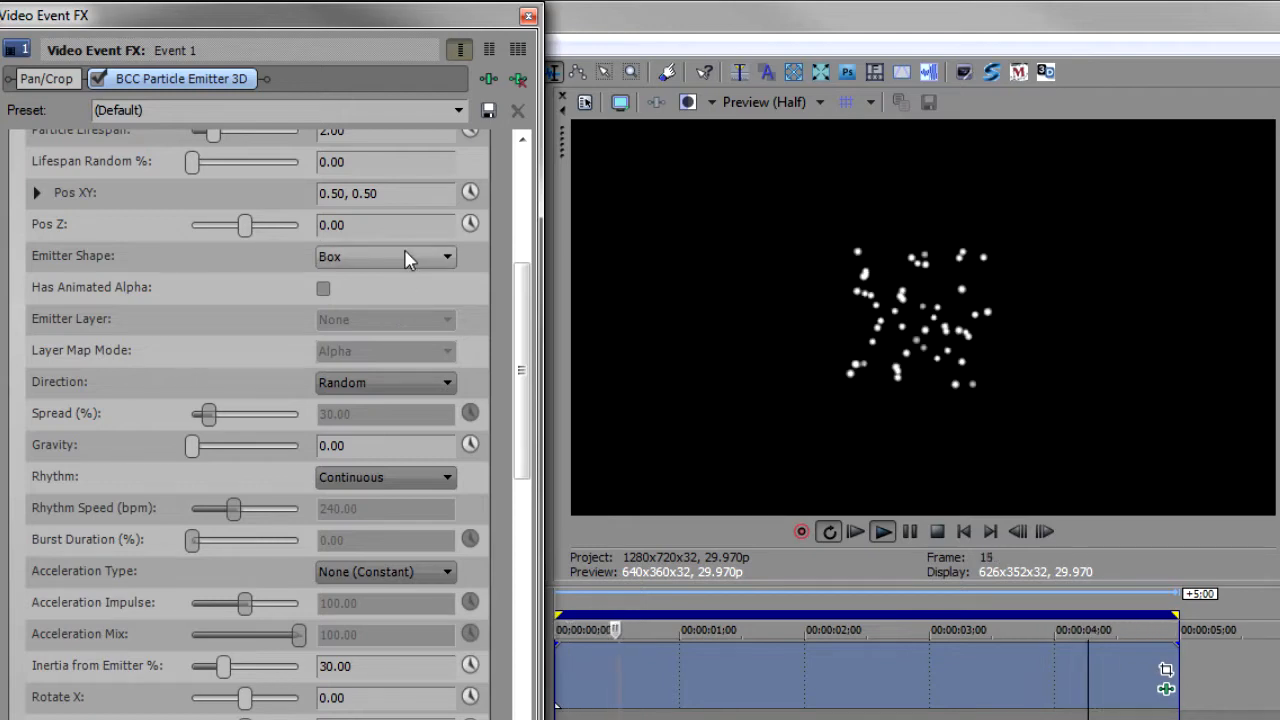
click(407, 259)
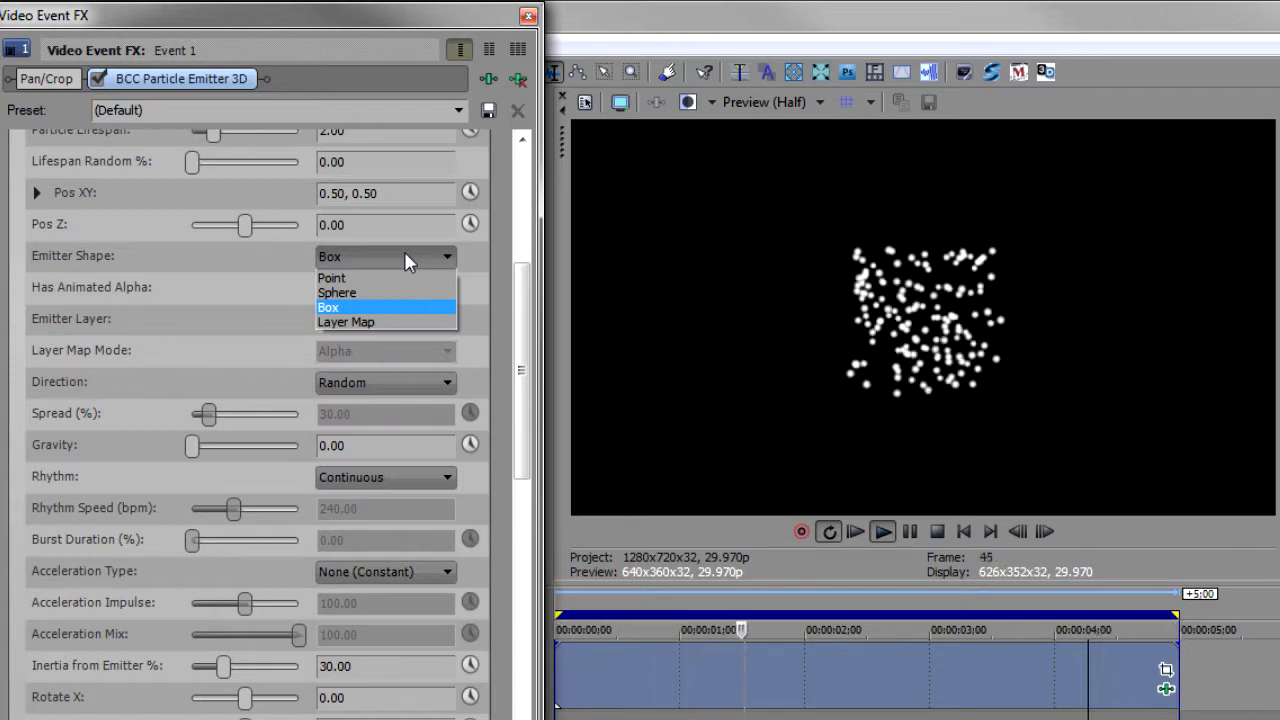
click(407, 259)
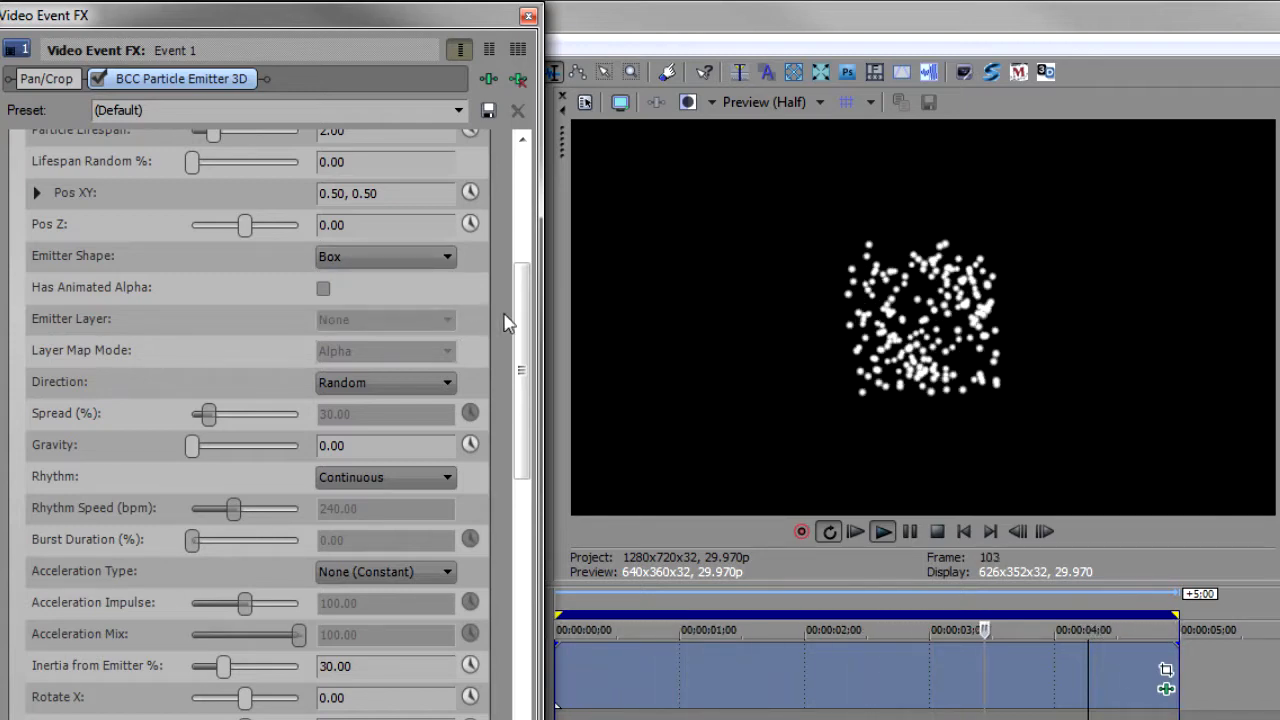
- Set the Emitter Shape back to Point and raise the Particle Speed so the particles spread outward again
drag(527, 325, 527, 295)
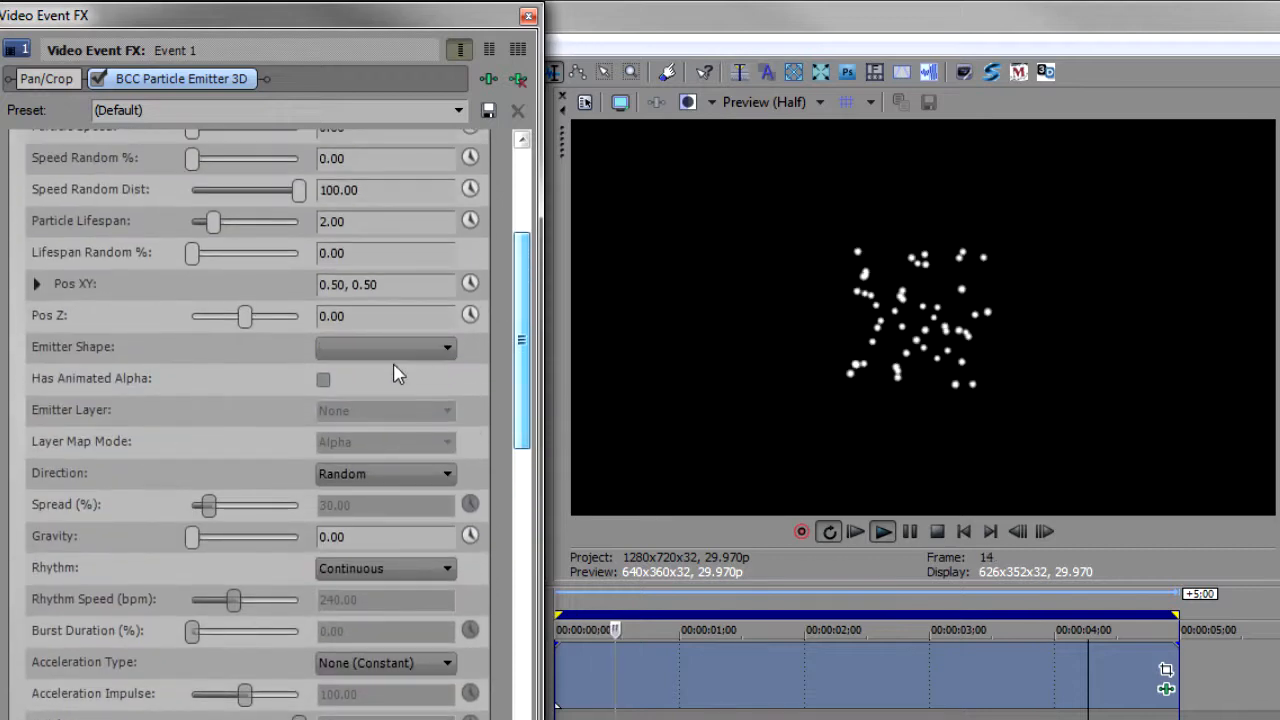
click(388, 355)
click(345, 364)
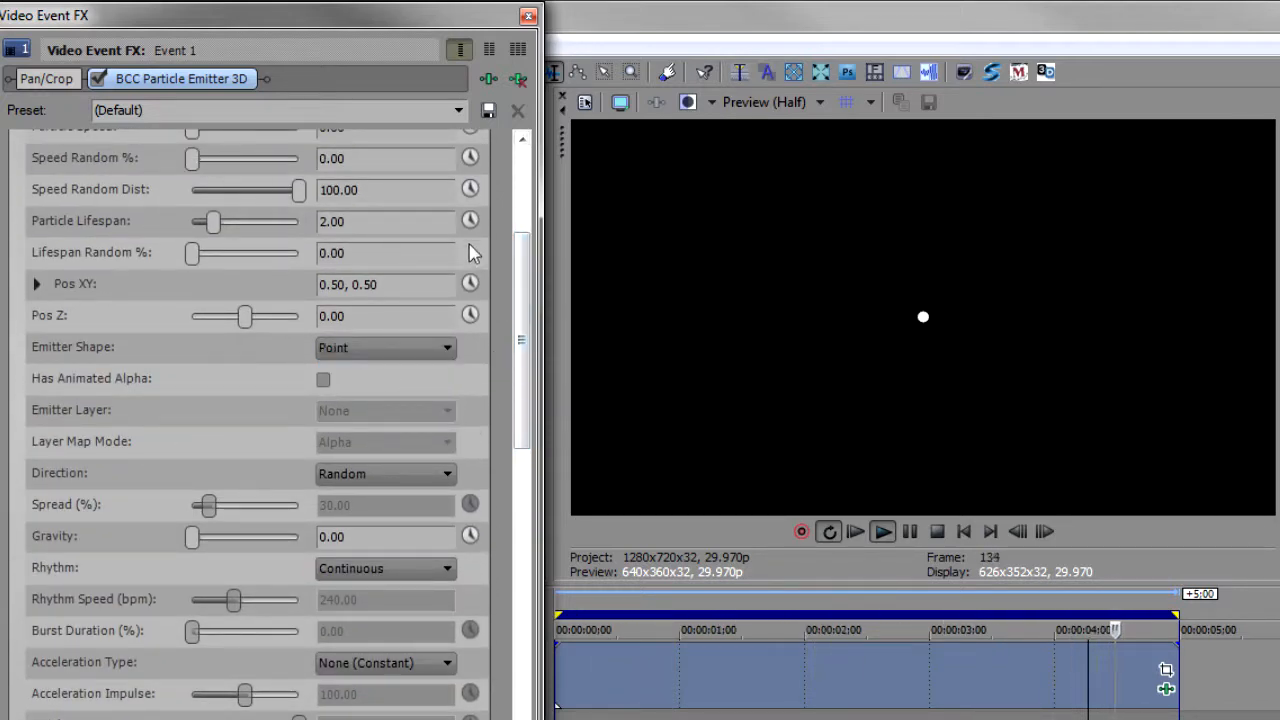
drag(527, 313, 520, 287)
drag(193, 200, 245, 191)
drag(520, 318, 522, 600)
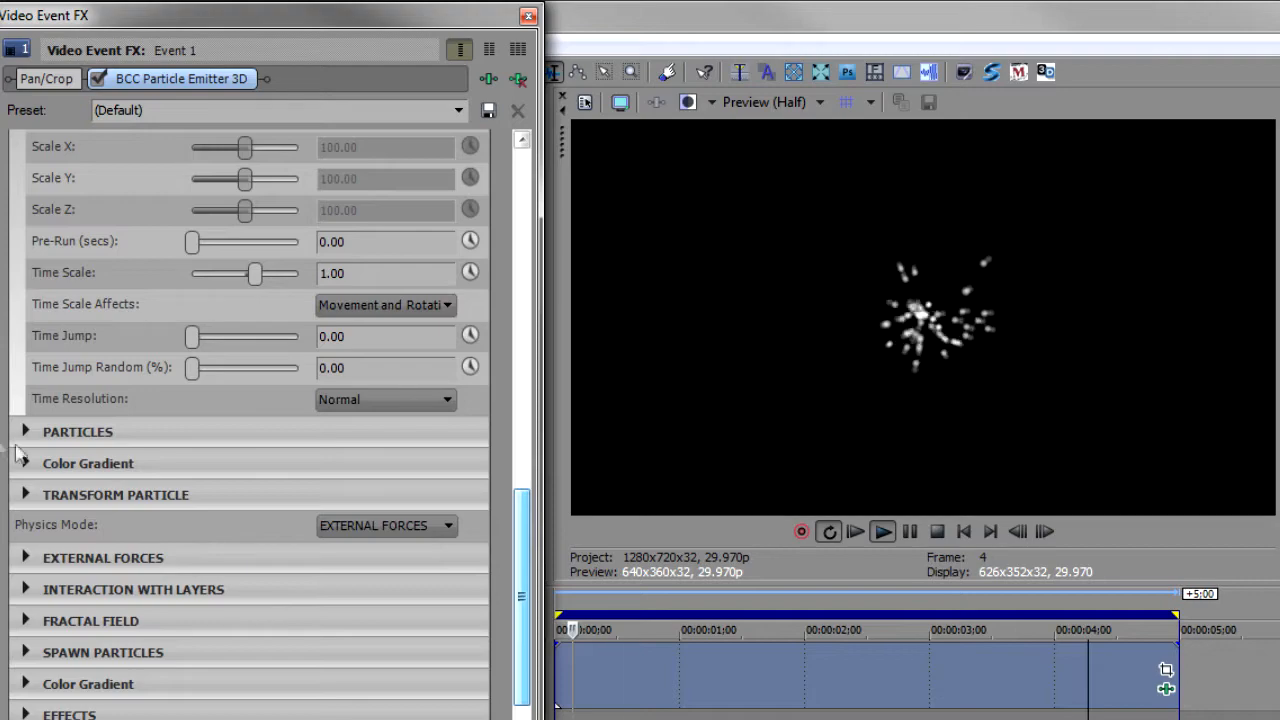
- In the Particles settings, try different Image Collection particle images, from Abstract 1 through Blood 2 to Cloud 01 White
click(25, 431)
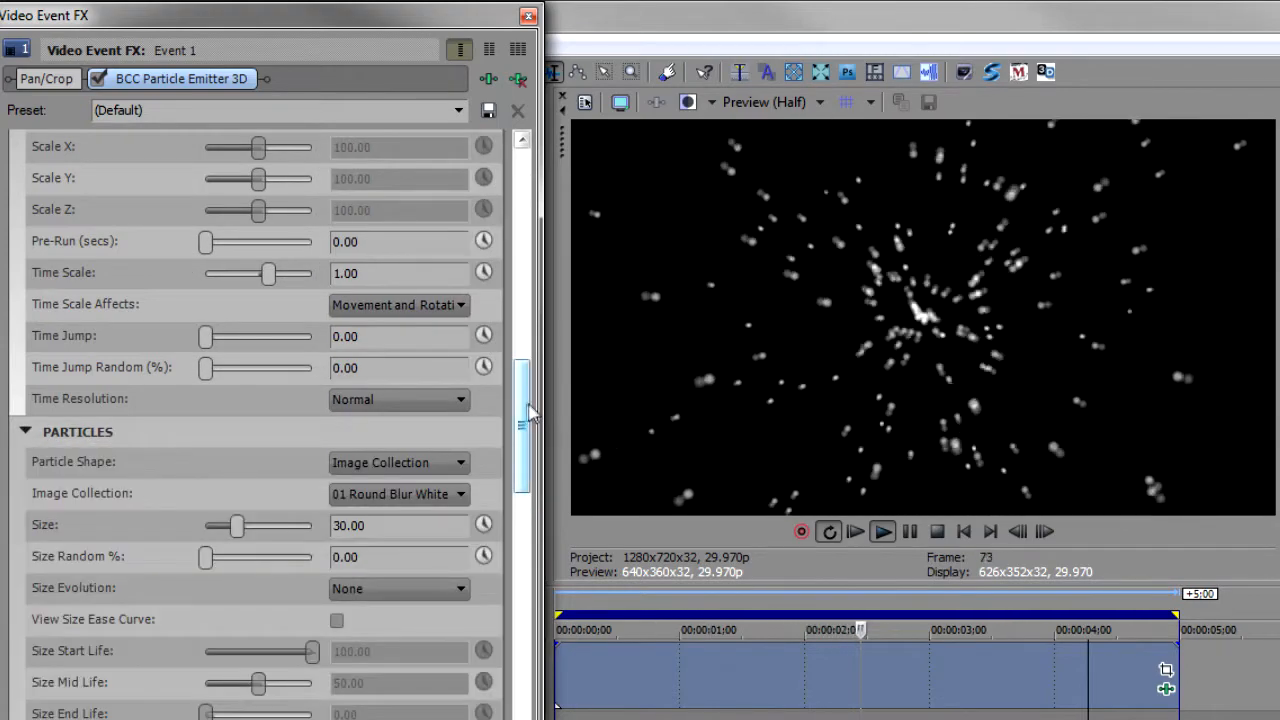
drag(529, 410, 529, 465)
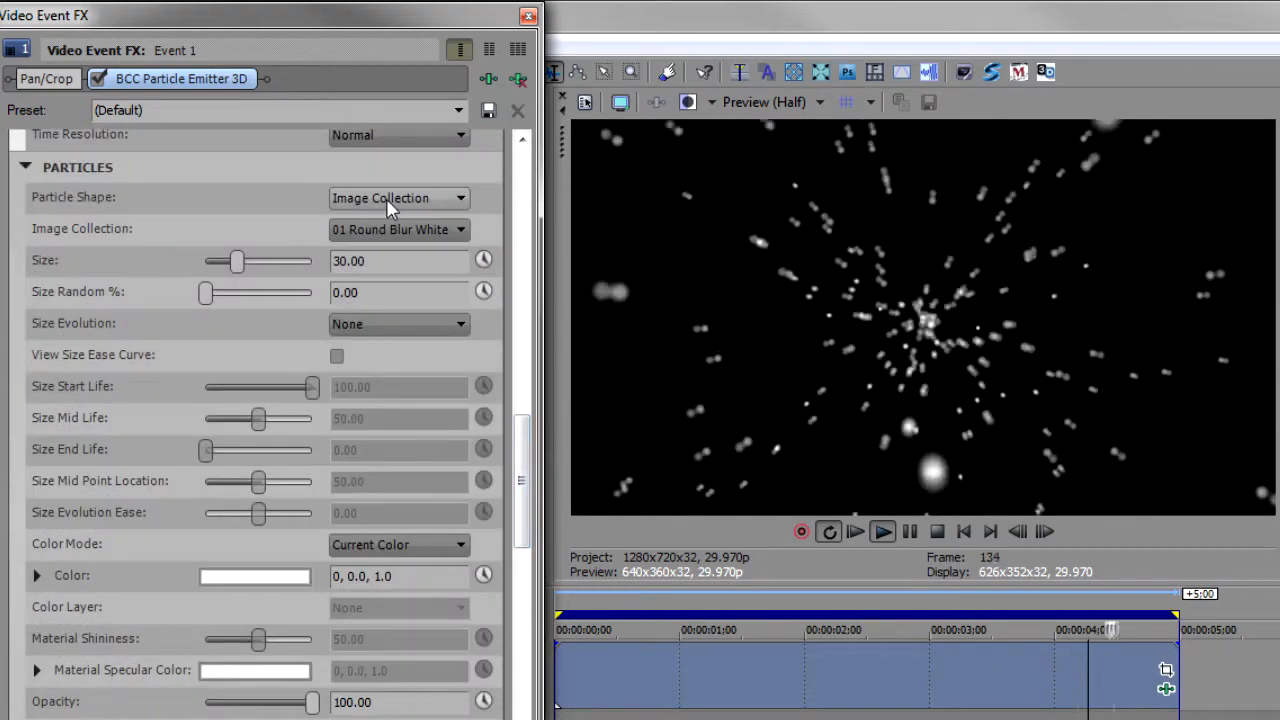
click(386, 198)
click(386, 198)
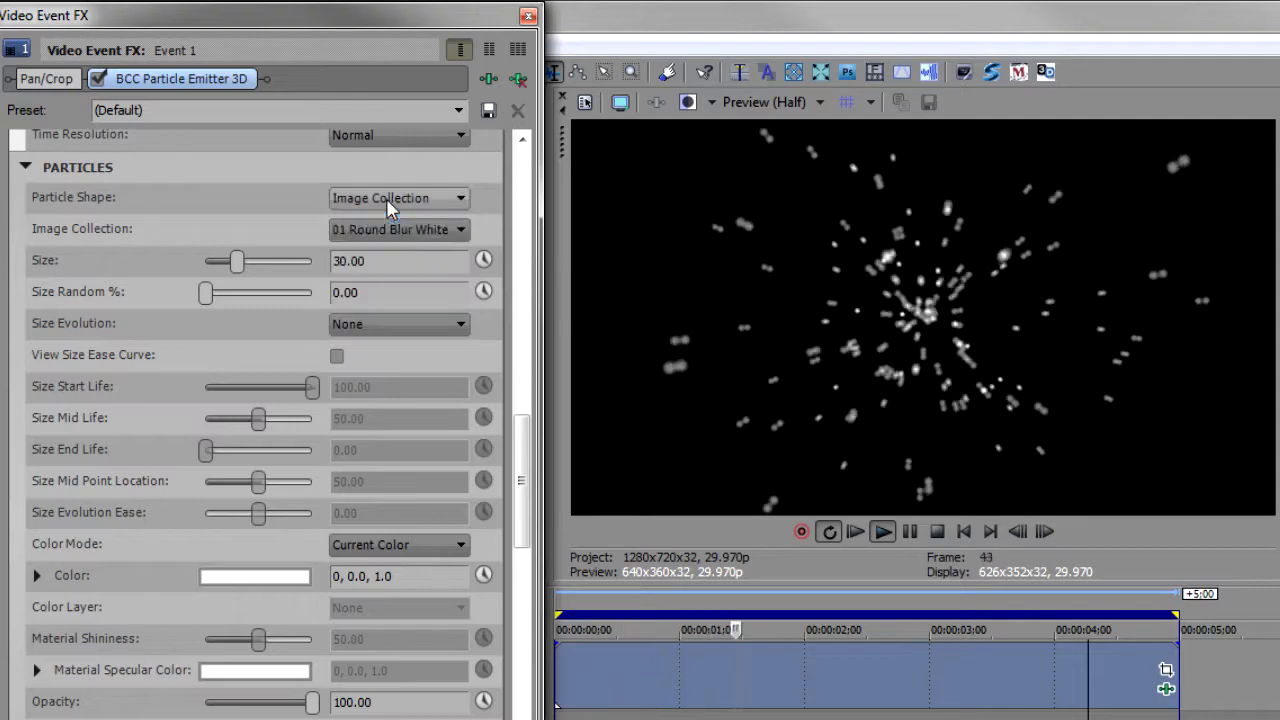
click(387, 229)
click(386, 262)
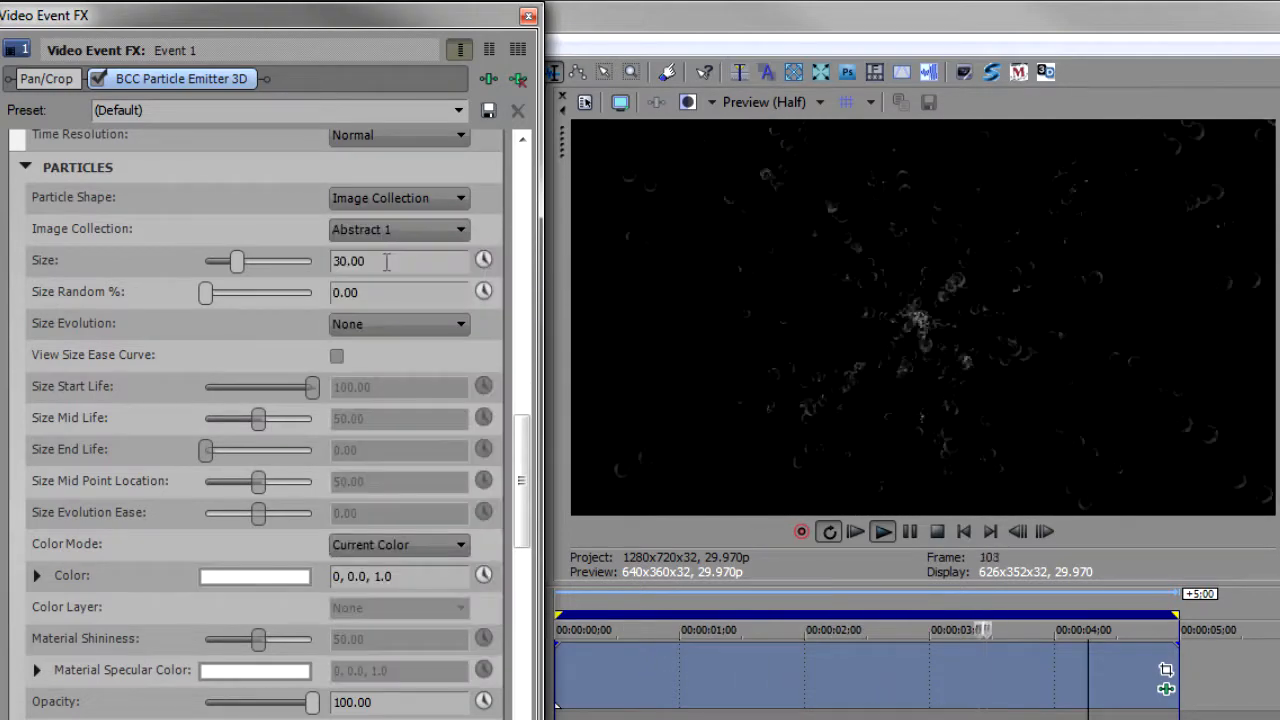
key(Down)
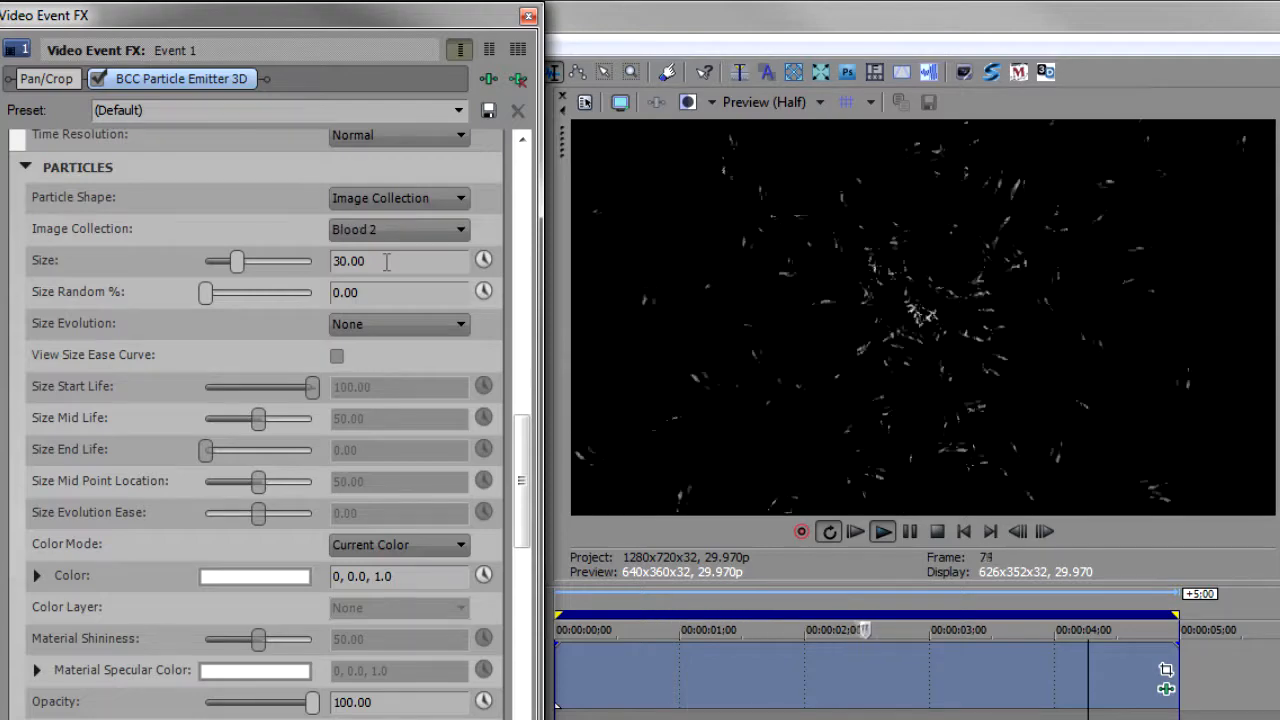
key(Down)
key(Down)
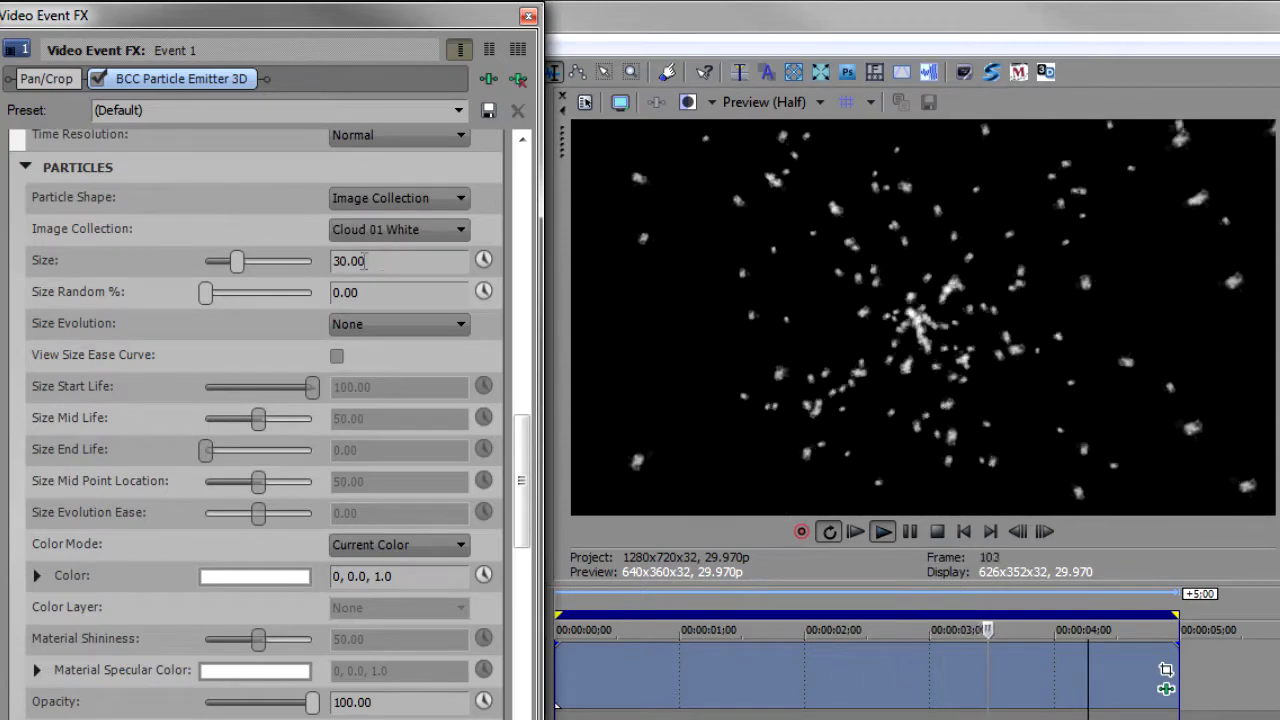
- Enlarge the particle Size to 86.32 and try the Cloud 02 Gray, Feather 1 and Gear 1 images
drag(237, 263, 297, 281)
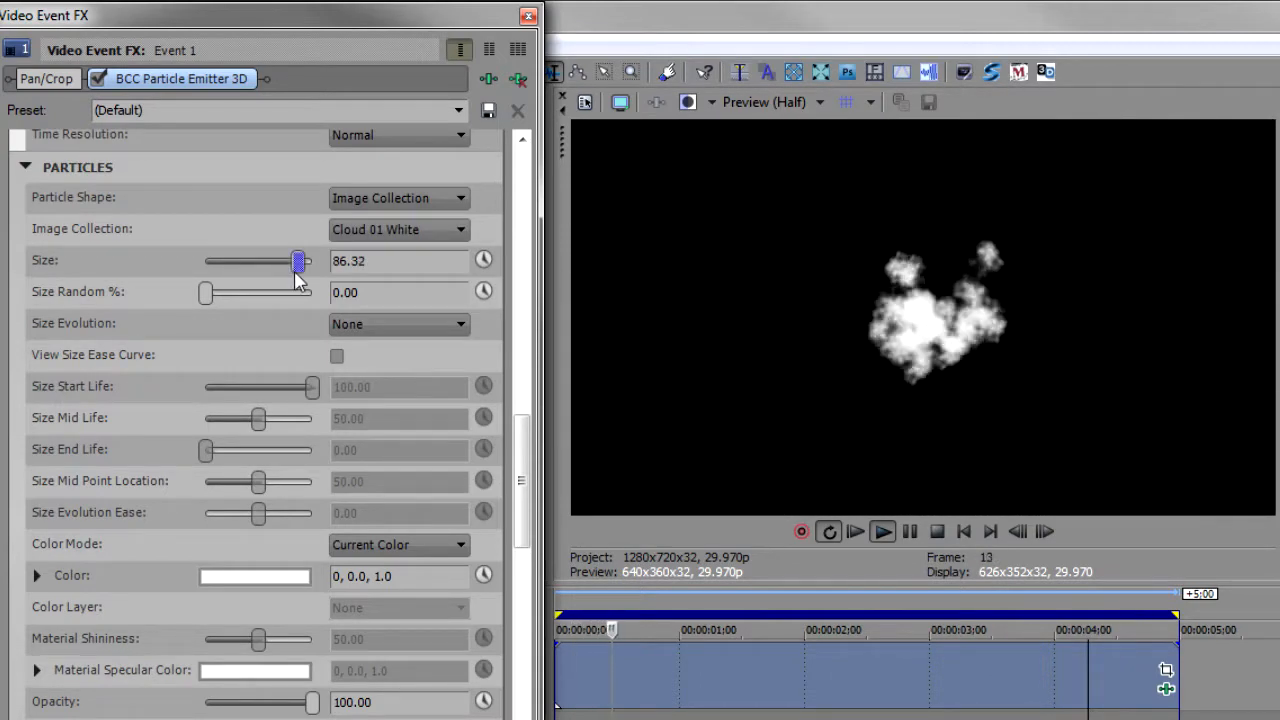
click(371, 229)
click(367, 261)
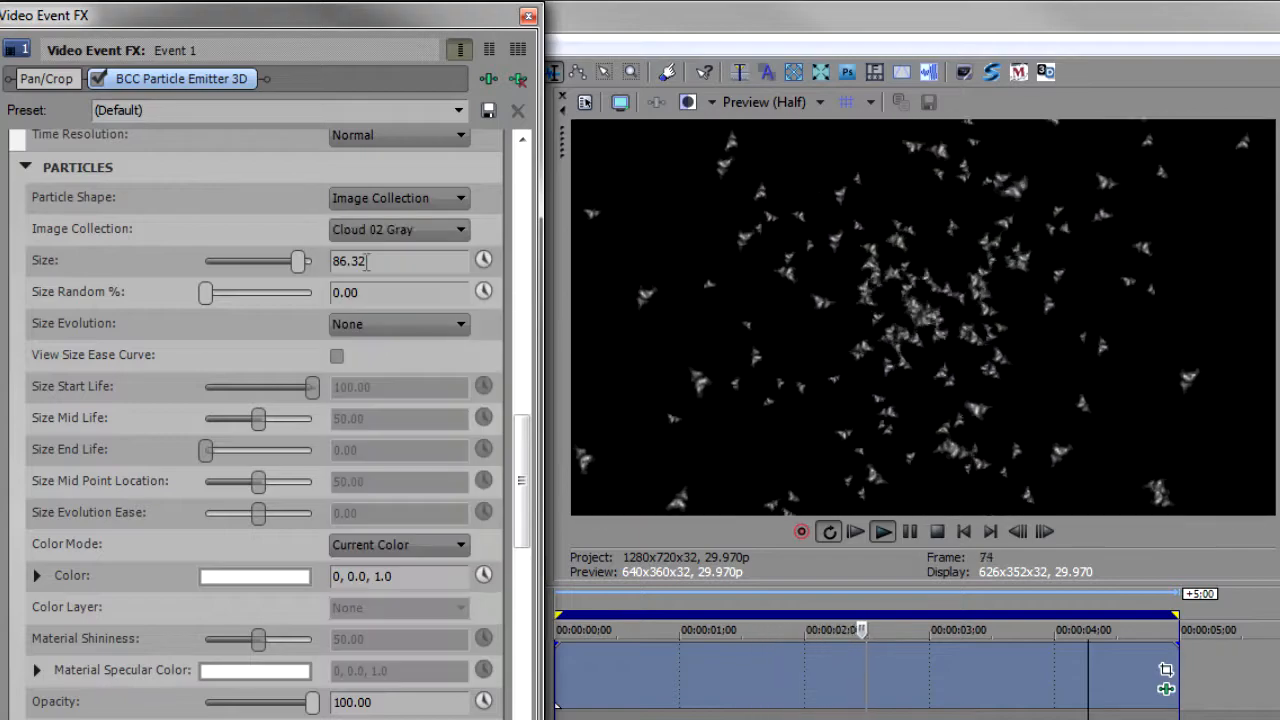
key(Down)
key(Down)
key(Down)
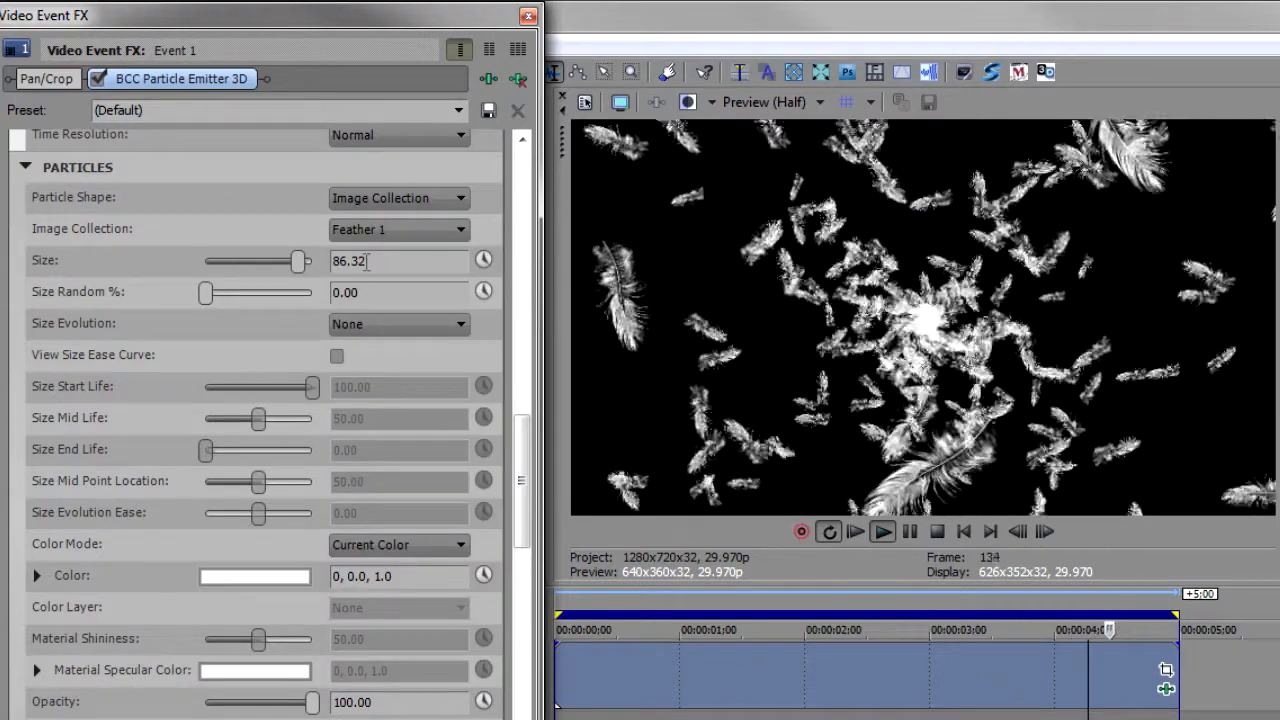
key(Down)
key(Down)
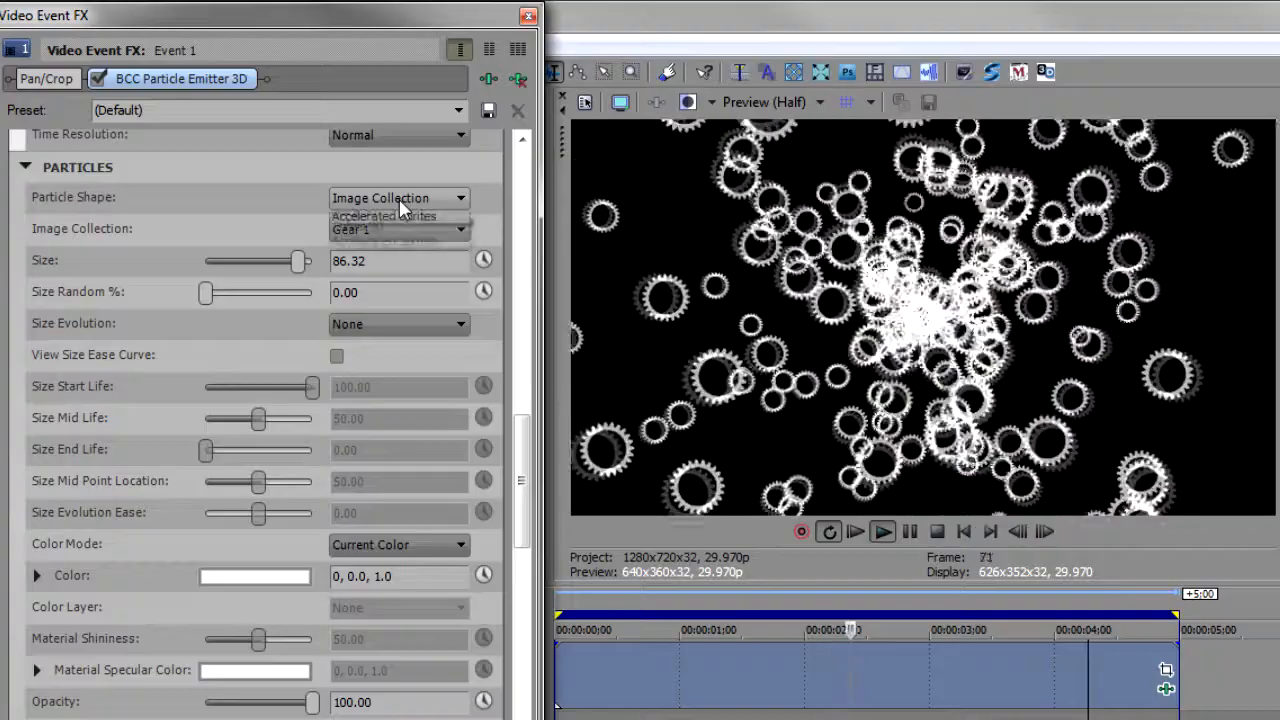
- Try the Cylinders 3D, Discs 3D and Accelerated Sprites particle shapes and return to Discs 3D
click(400, 198)
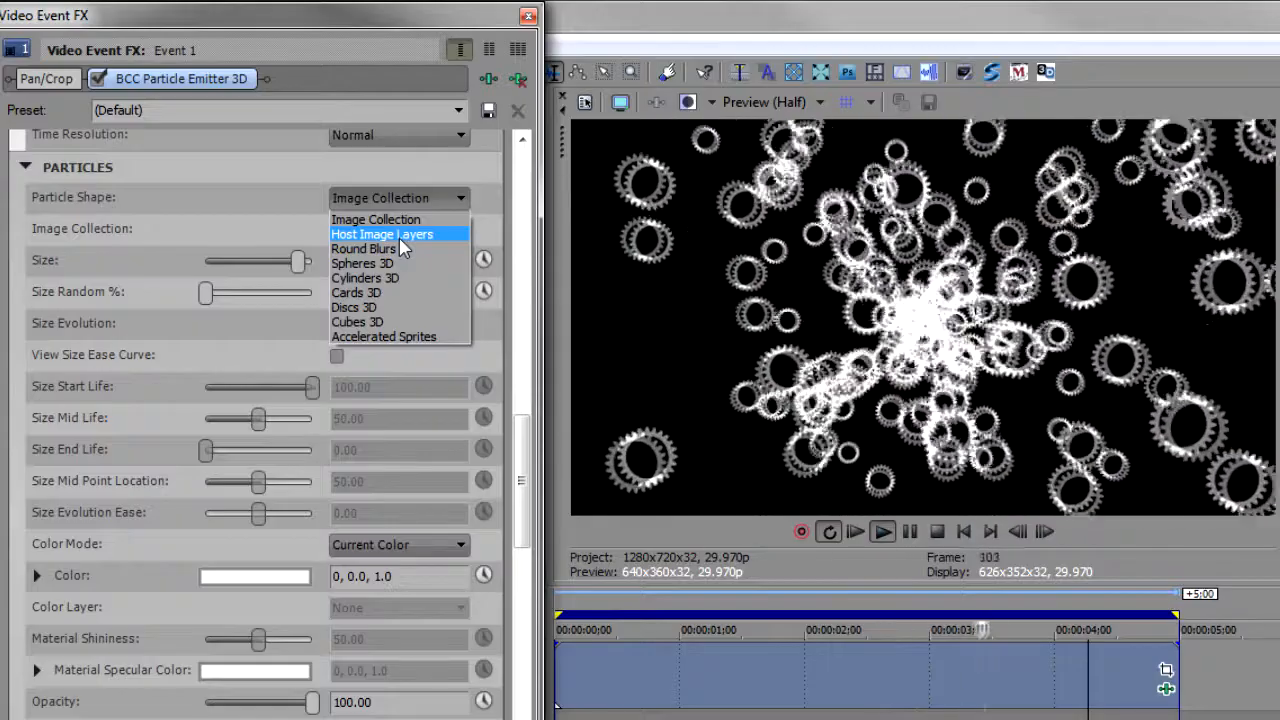
click(400, 249)
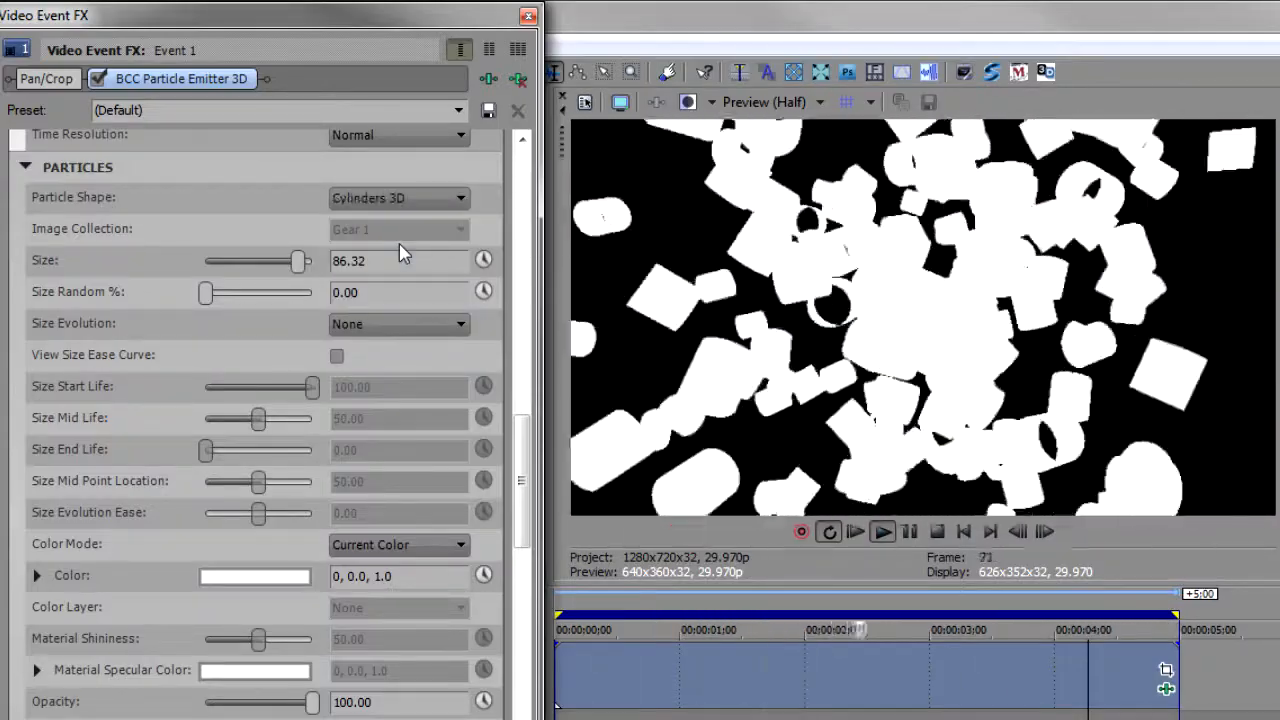
key(Down)
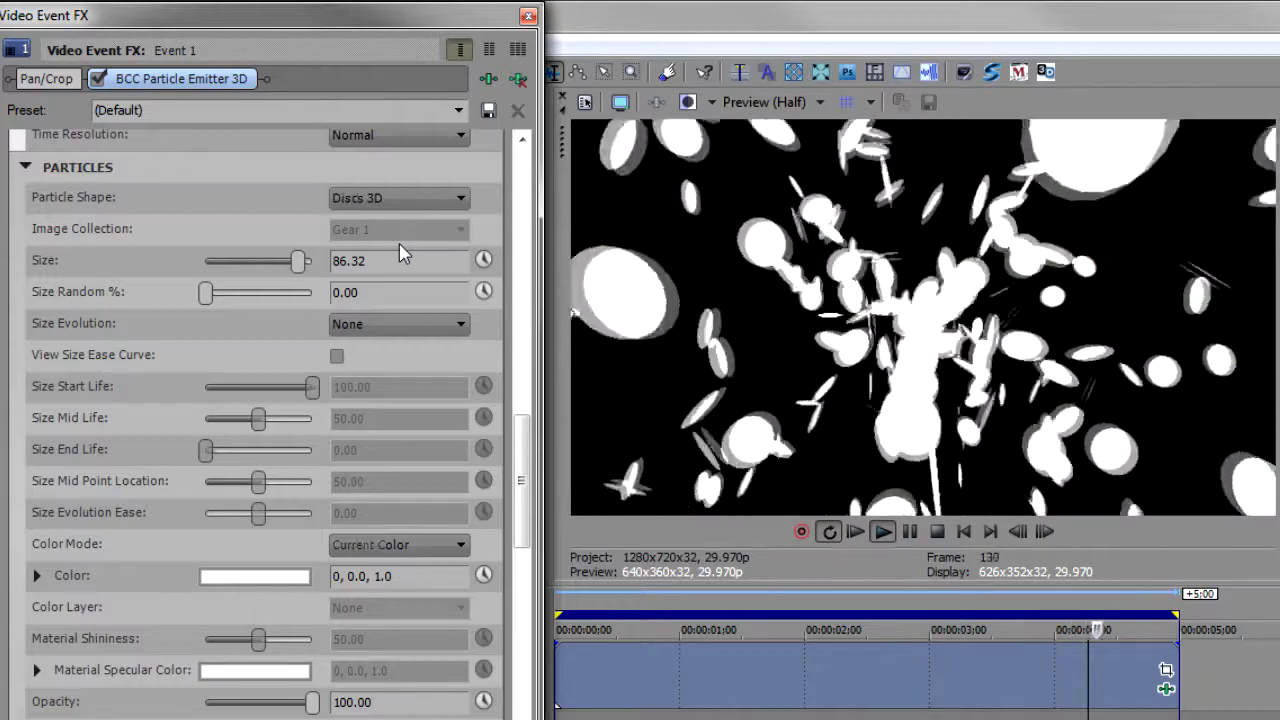
key(Down)
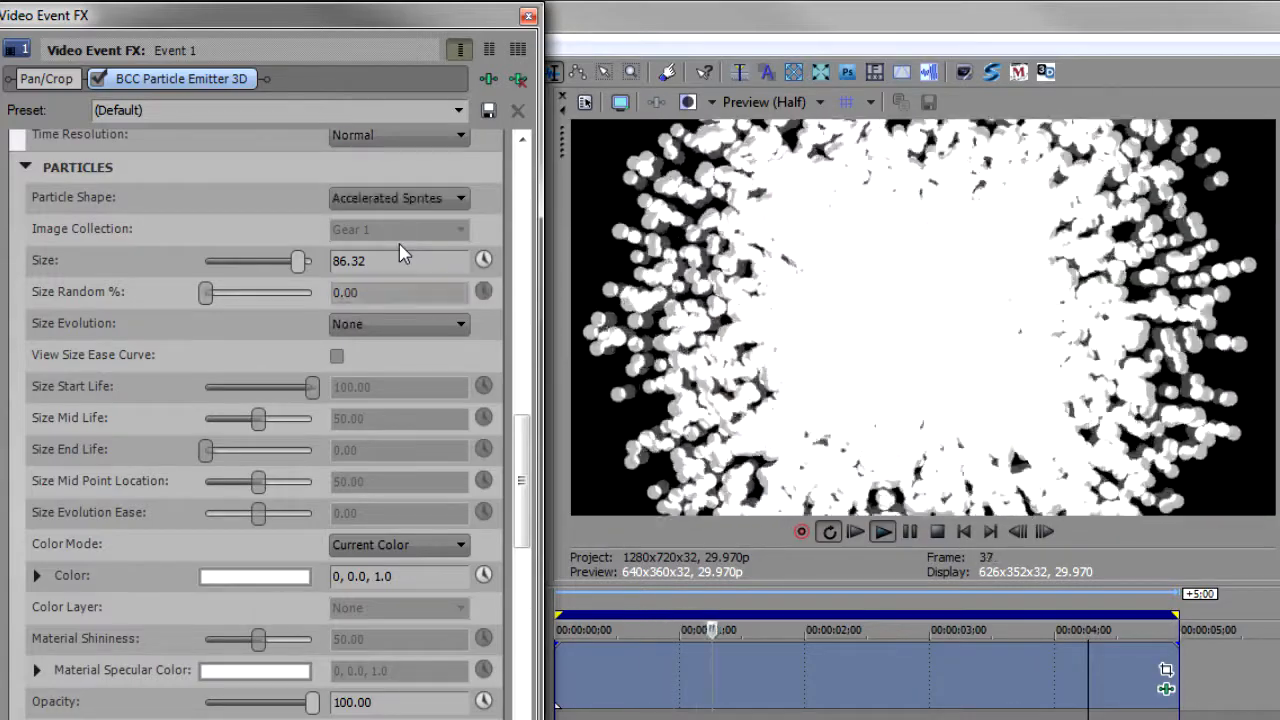
key(Up)
key(Up)
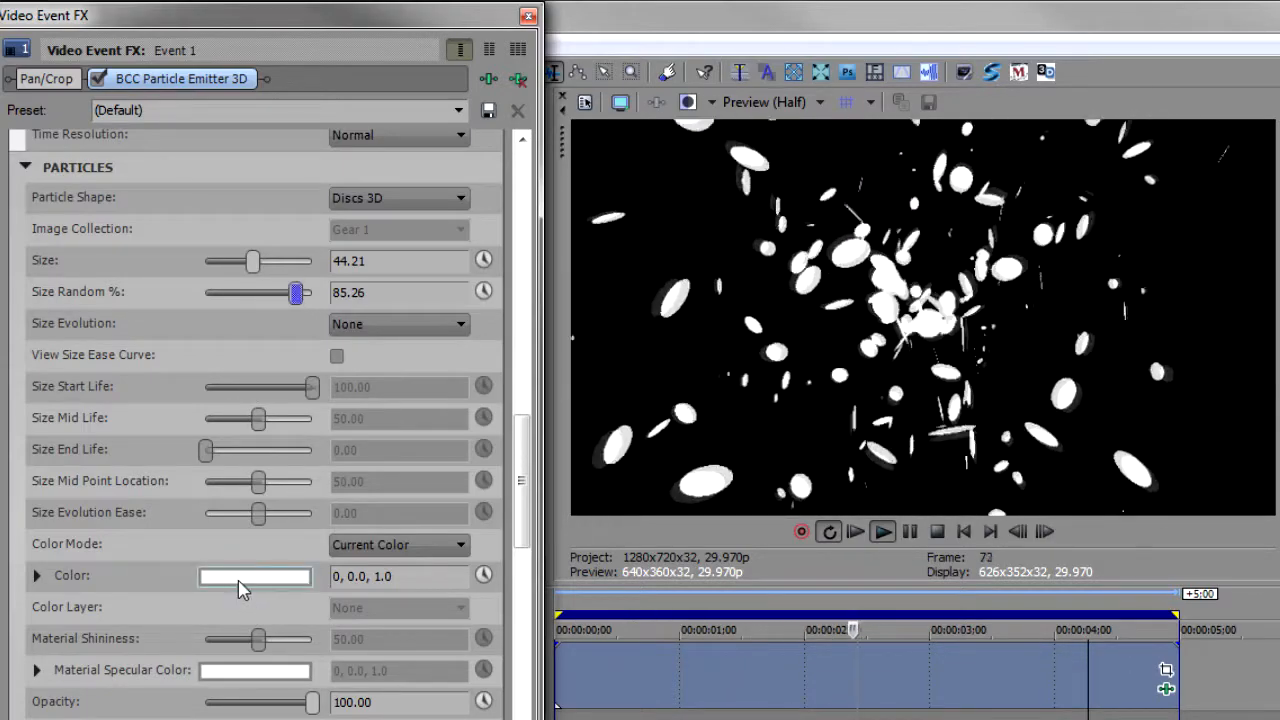
- Reset Size Random to 0 and set the Particle Shape back to Image Collection with the 01 Round Blur White image
double_click(295, 292)
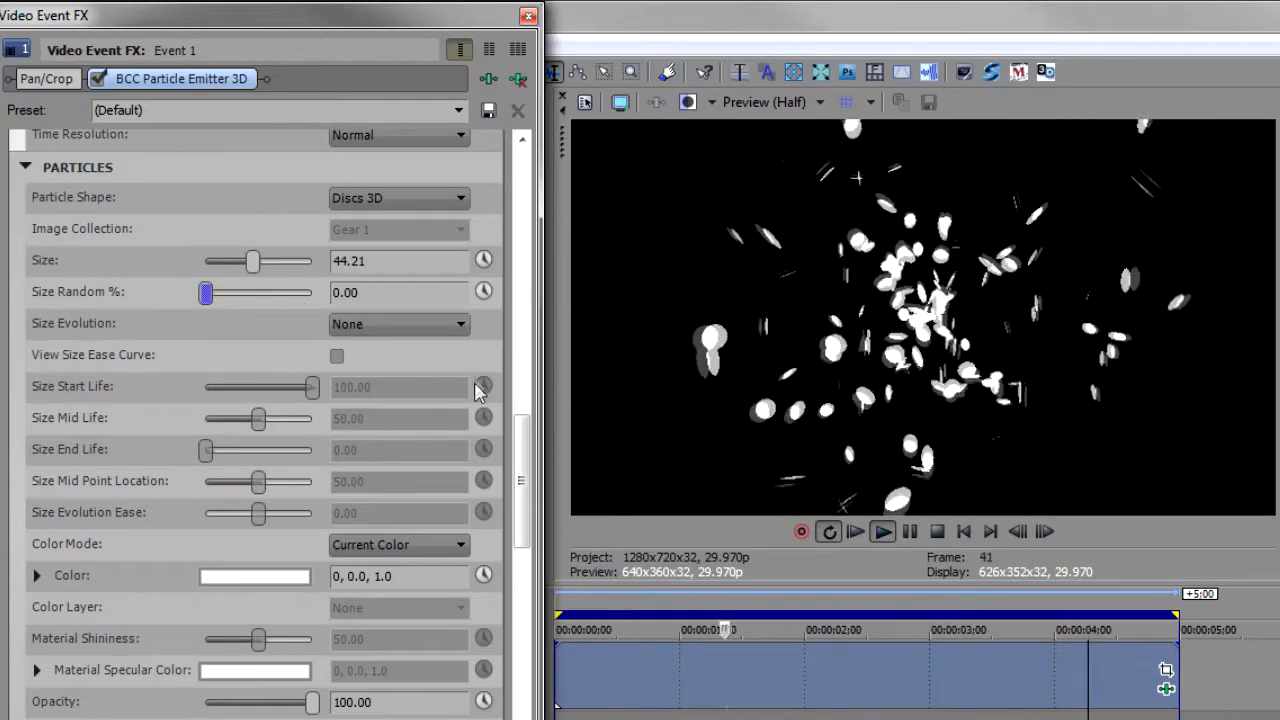
click(373, 198)
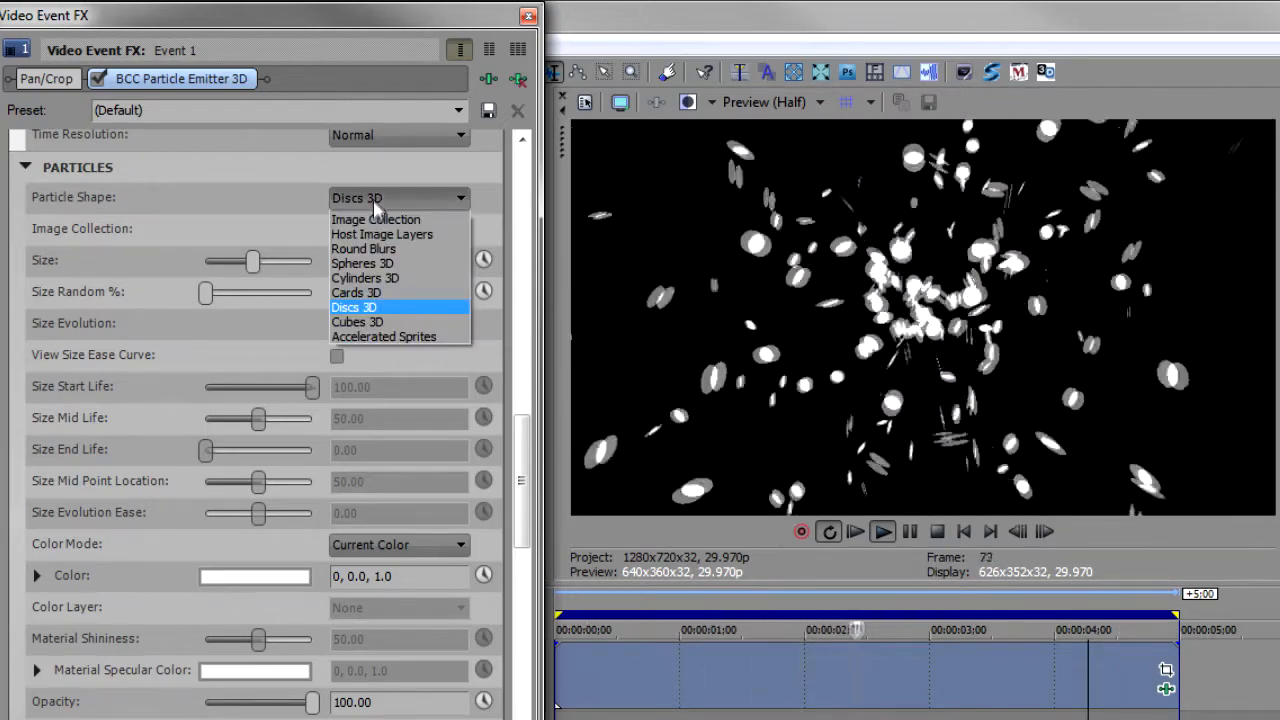
click(373, 218)
click(391, 230)
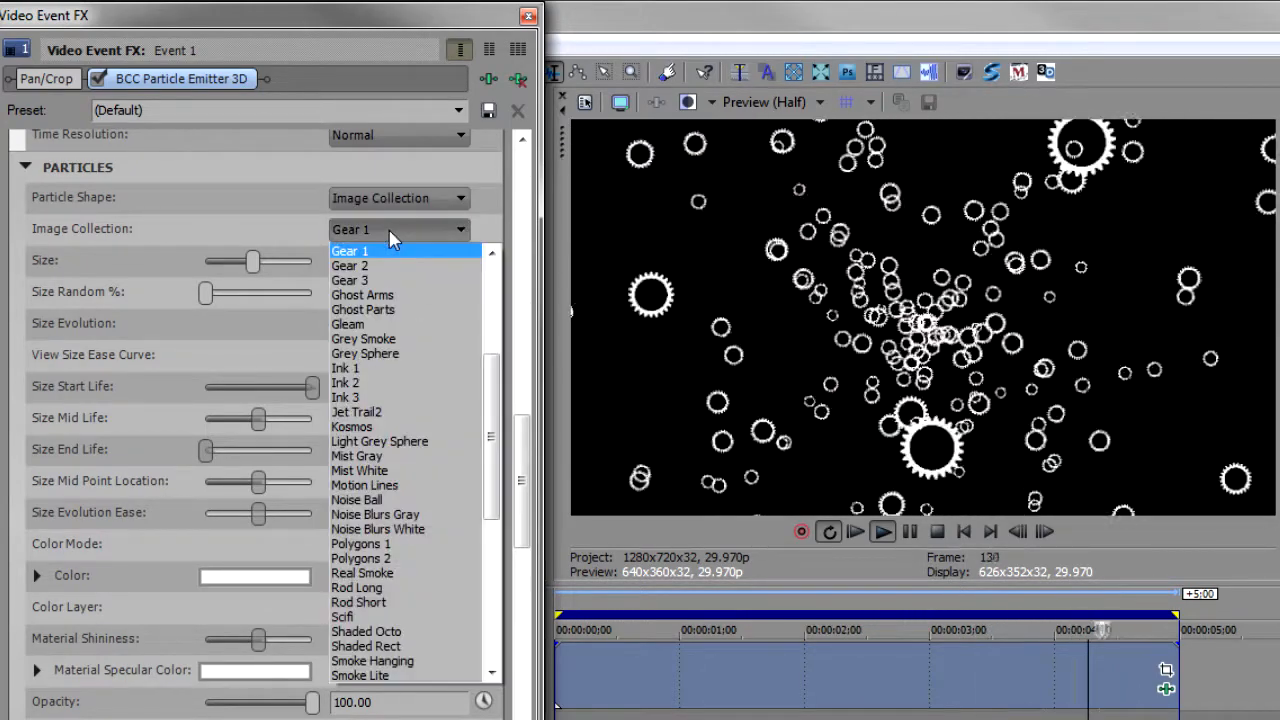
scroll(495, 258, up, 5)
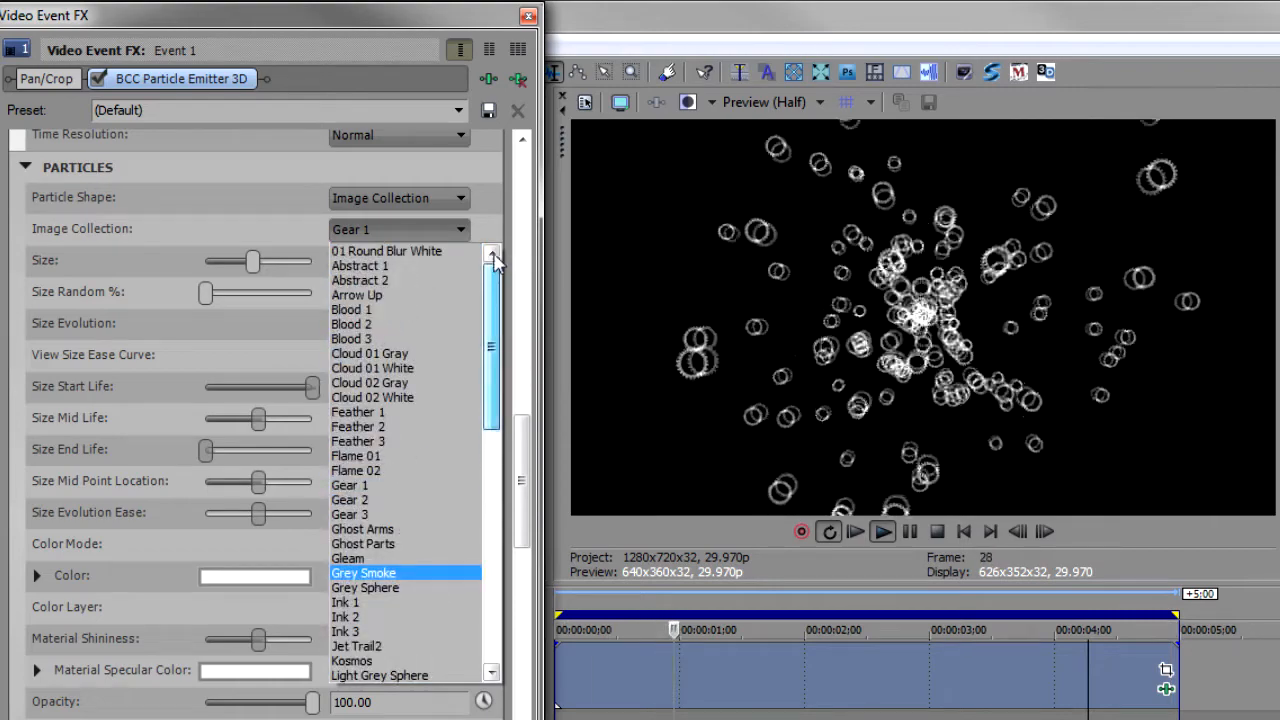
click(410, 251)
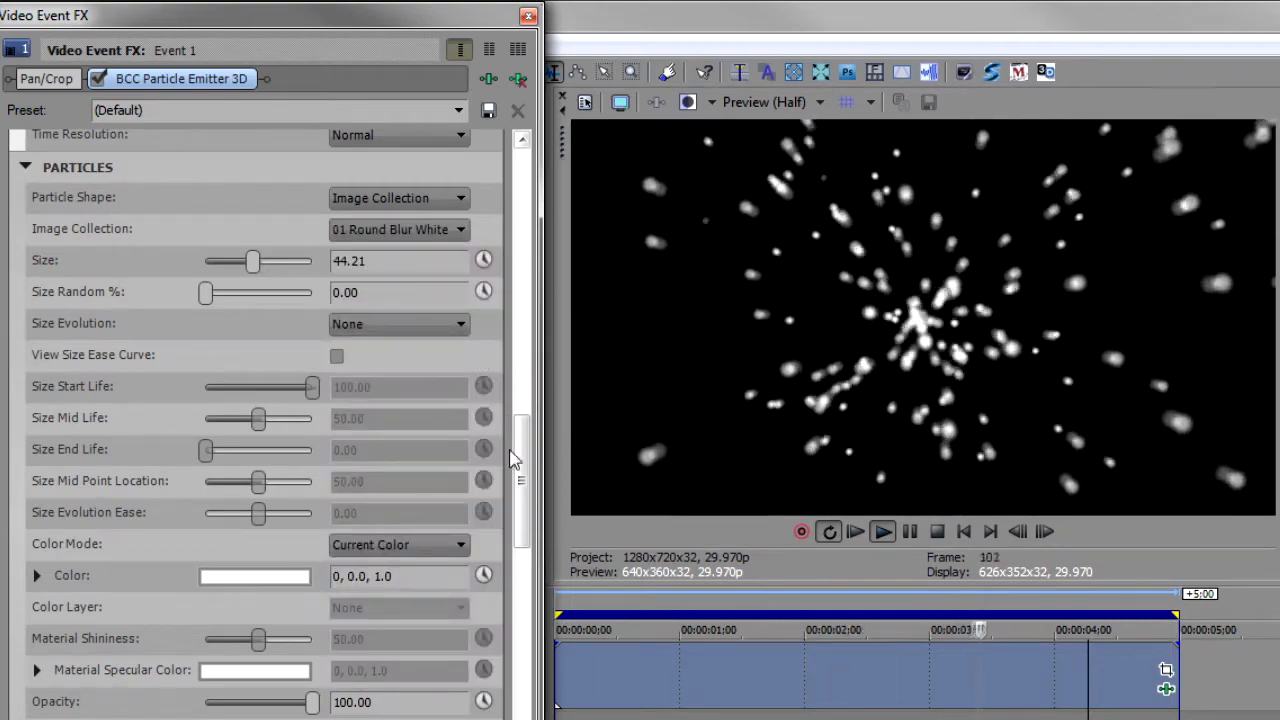
- Try the emitter Direction set to Left and to Right
drag(518, 458, 526, 281)
click(388, 290)
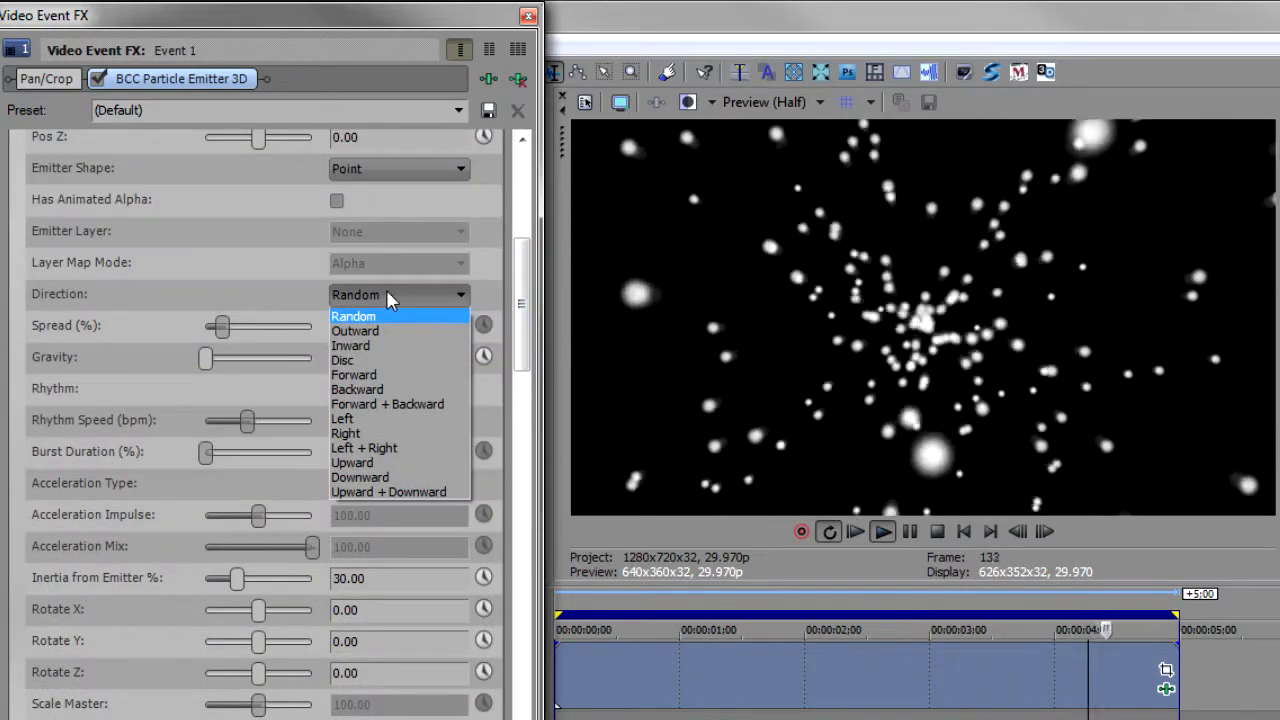
click(389, 422)
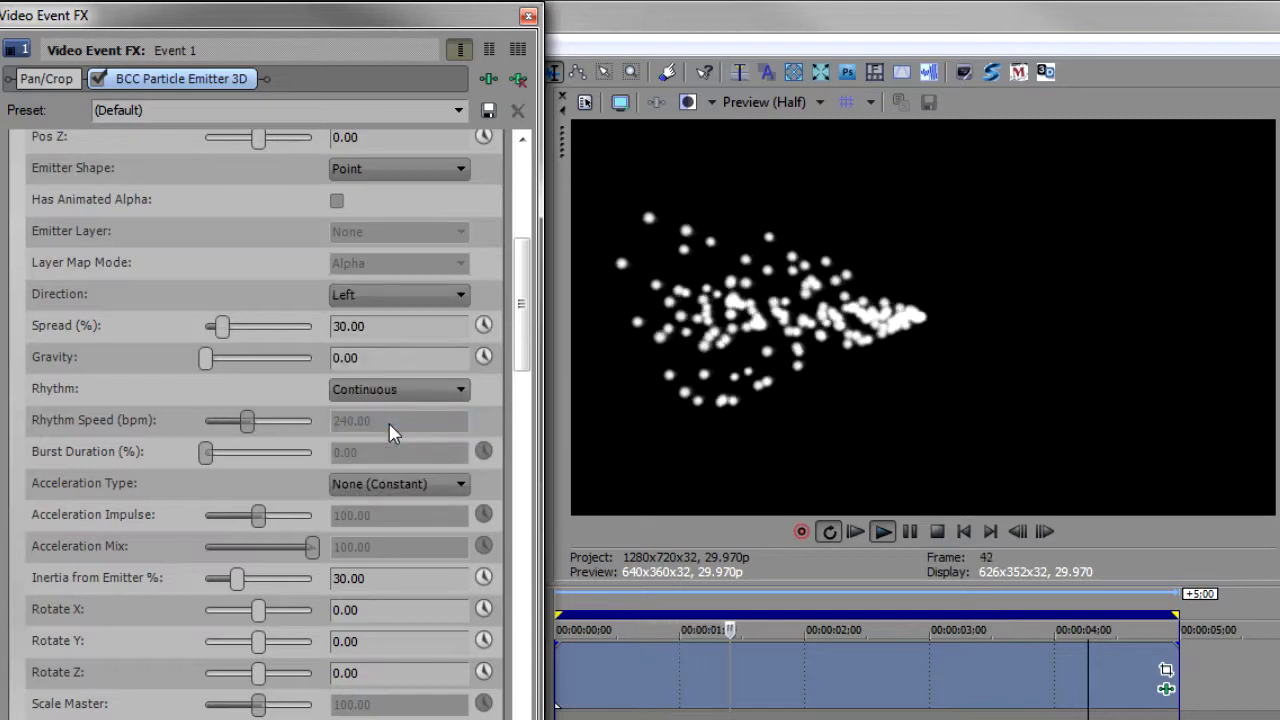
click(440, 294)
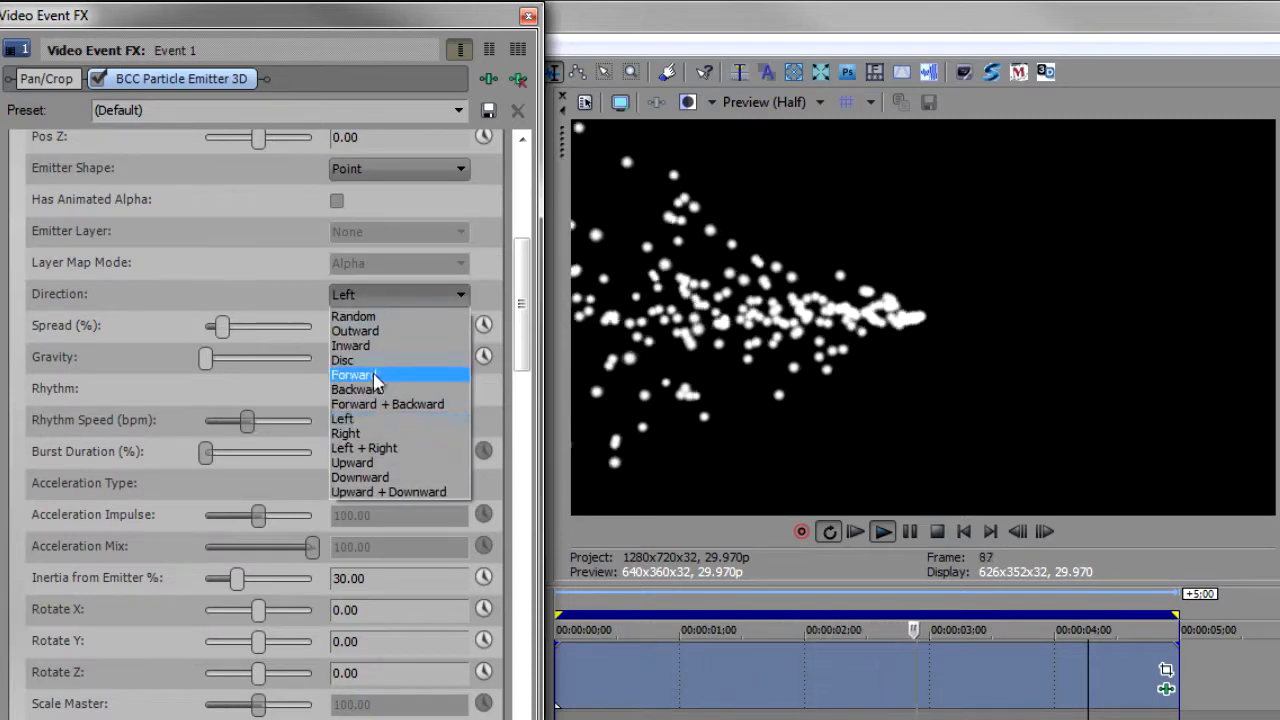
click(383, 433)
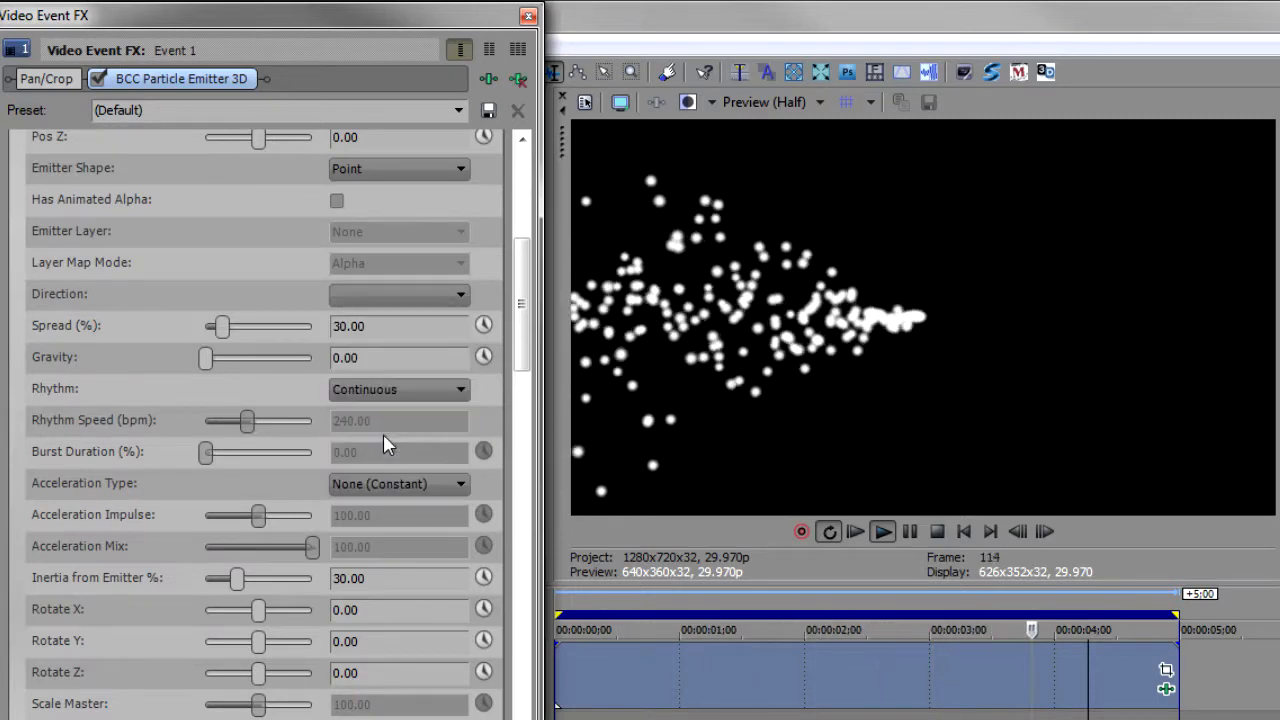
- Set the emitter Direction to Disc and tilt the disc with Rotate X at 97.01
click(371, 300)
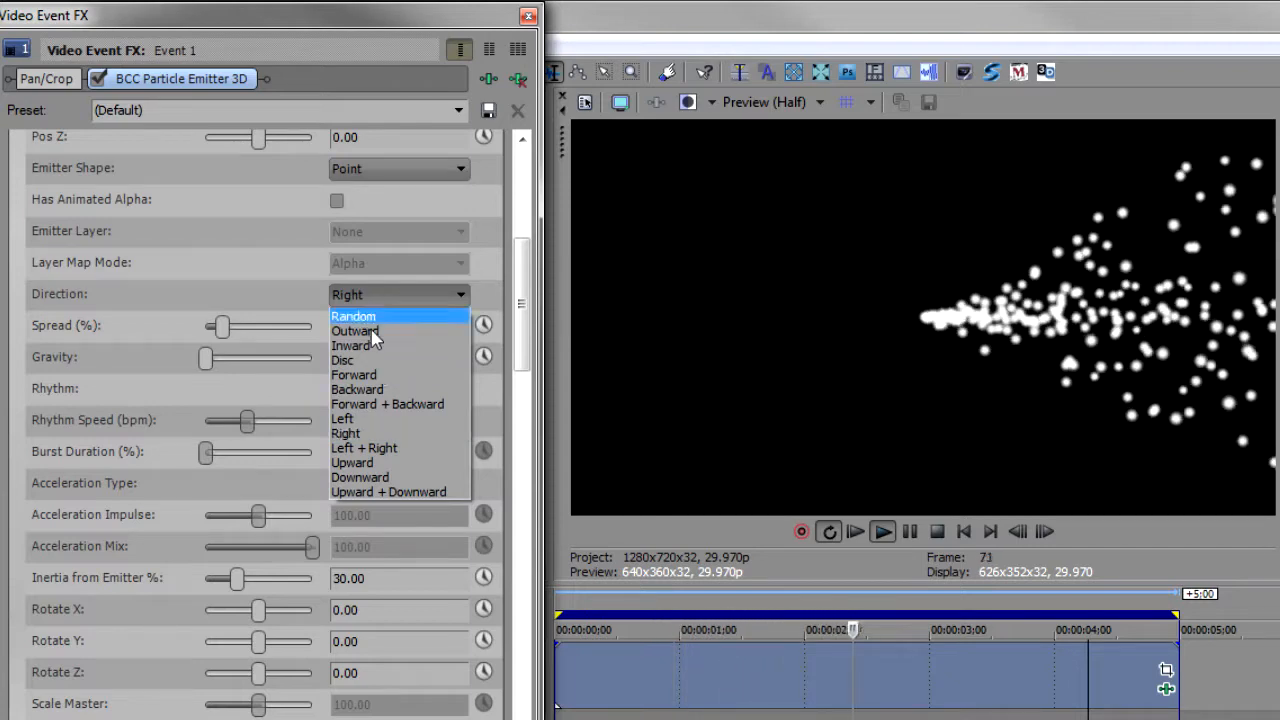
click(376, 360)
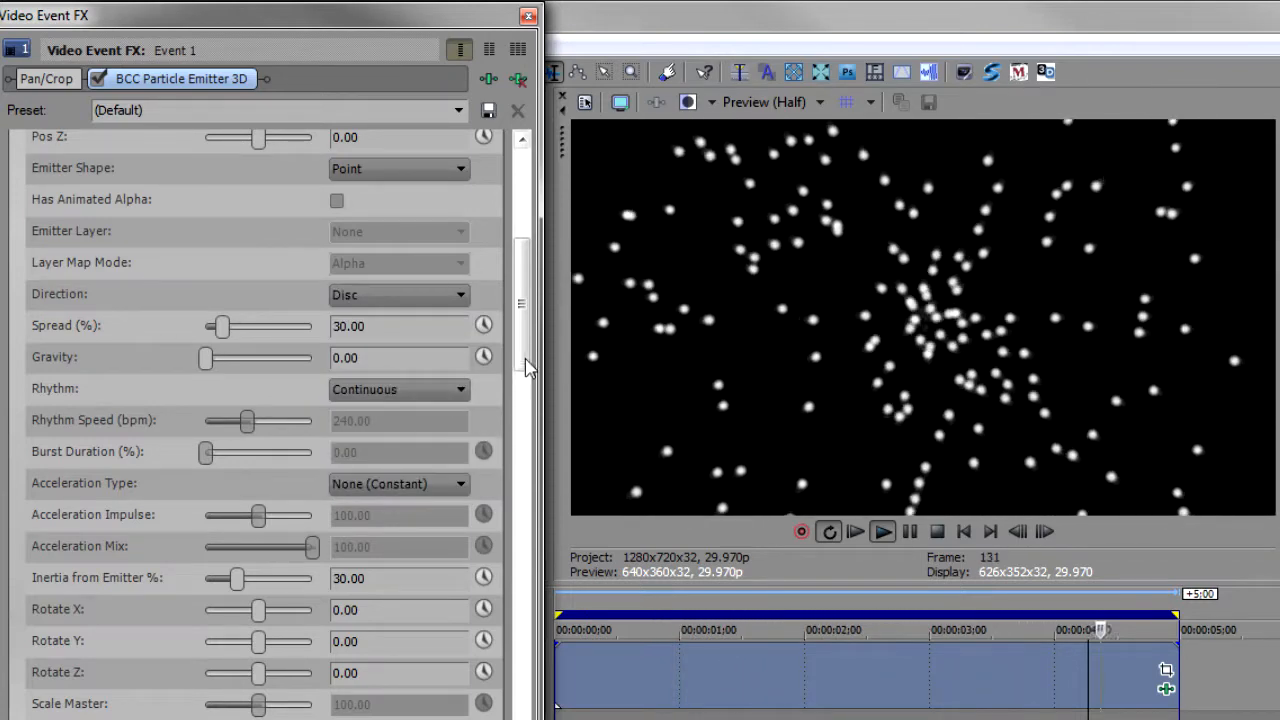
drag(521, 348, 521, 420)
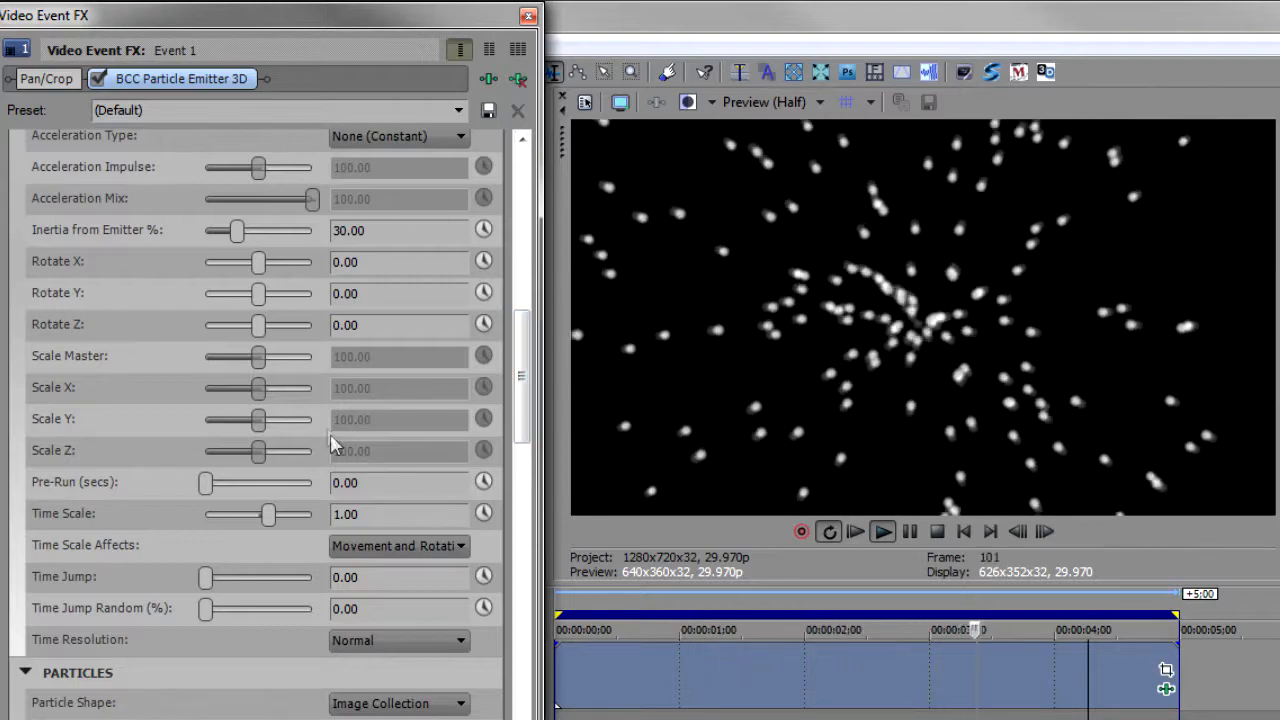
drag(261, 266, 268, 288)
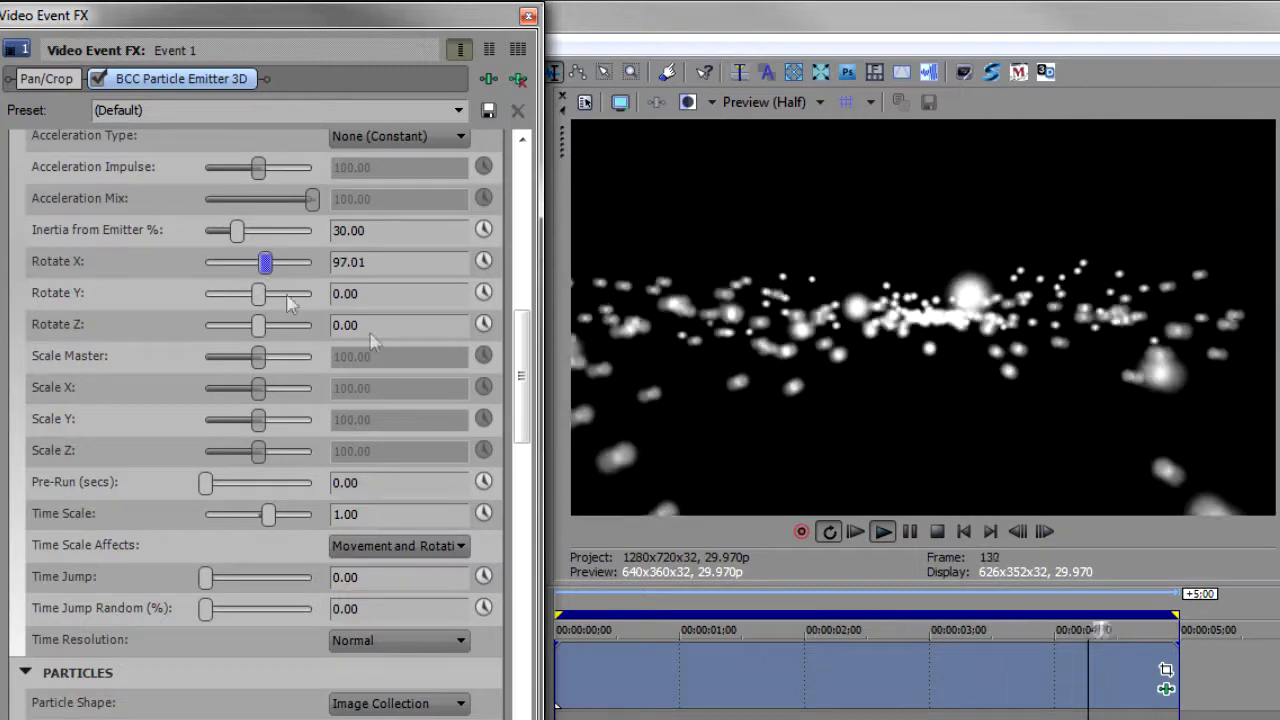
- In the Fractal Field settings, raise Movement Noise to 138.95
drag(520, 364, 520, 657)
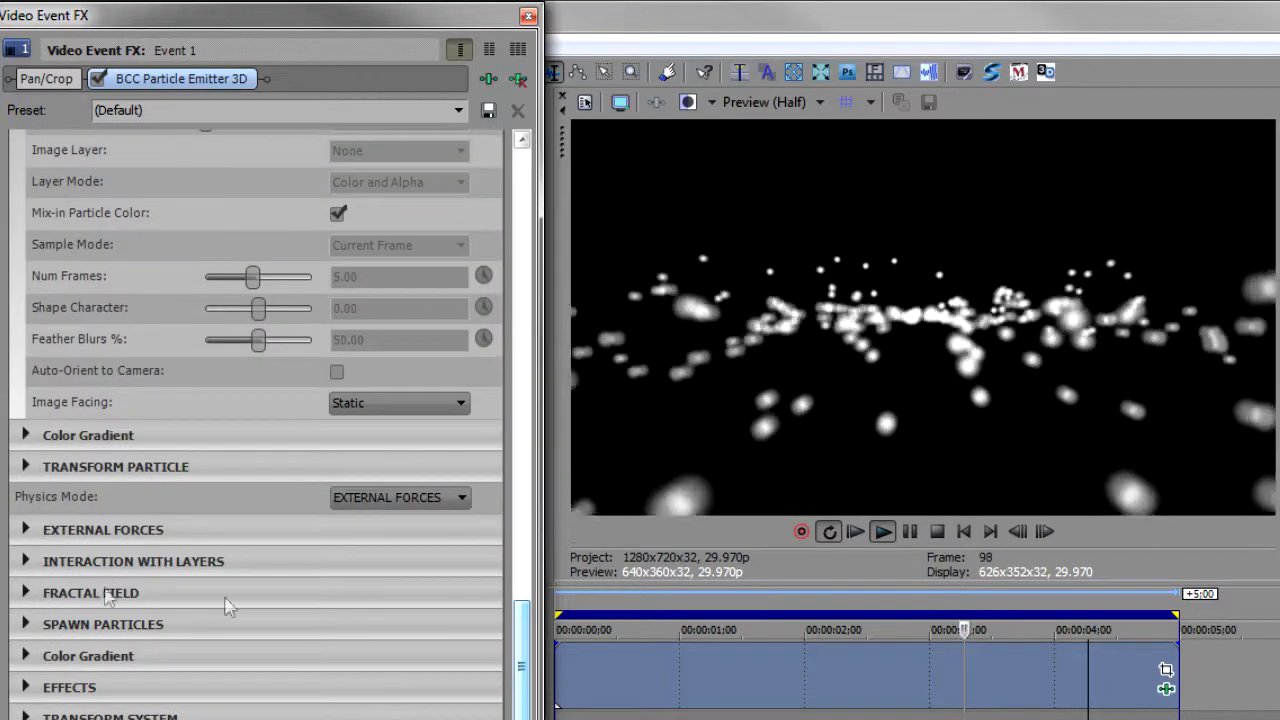
click(25, 592)
scroll(524, 545, down, 5)
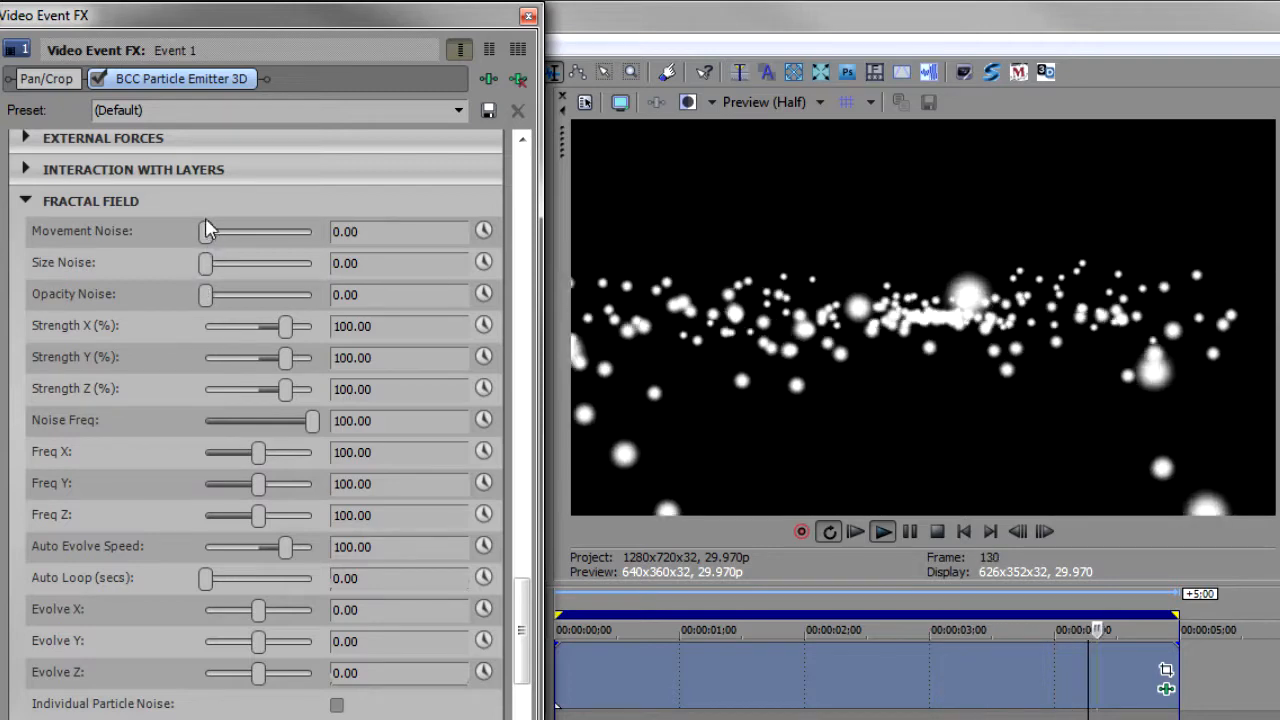
drag(205, 231, 329, 251)
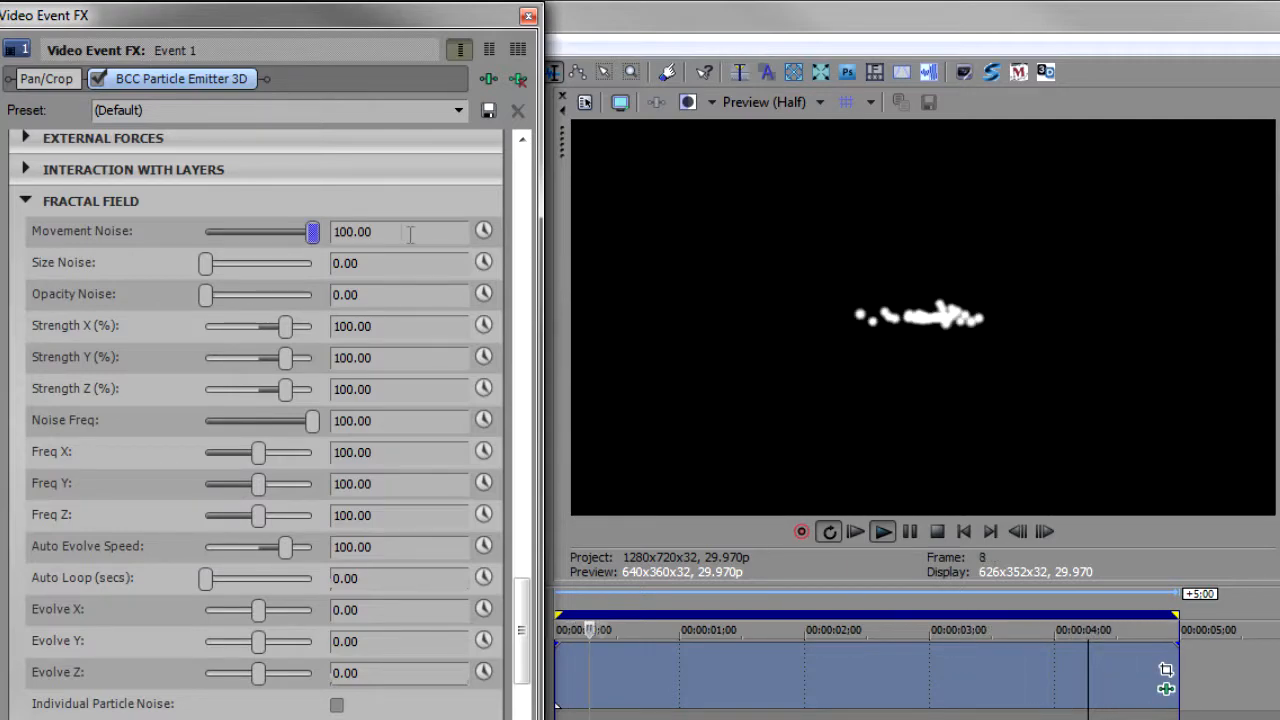
drag(313, 241, 360, 240)
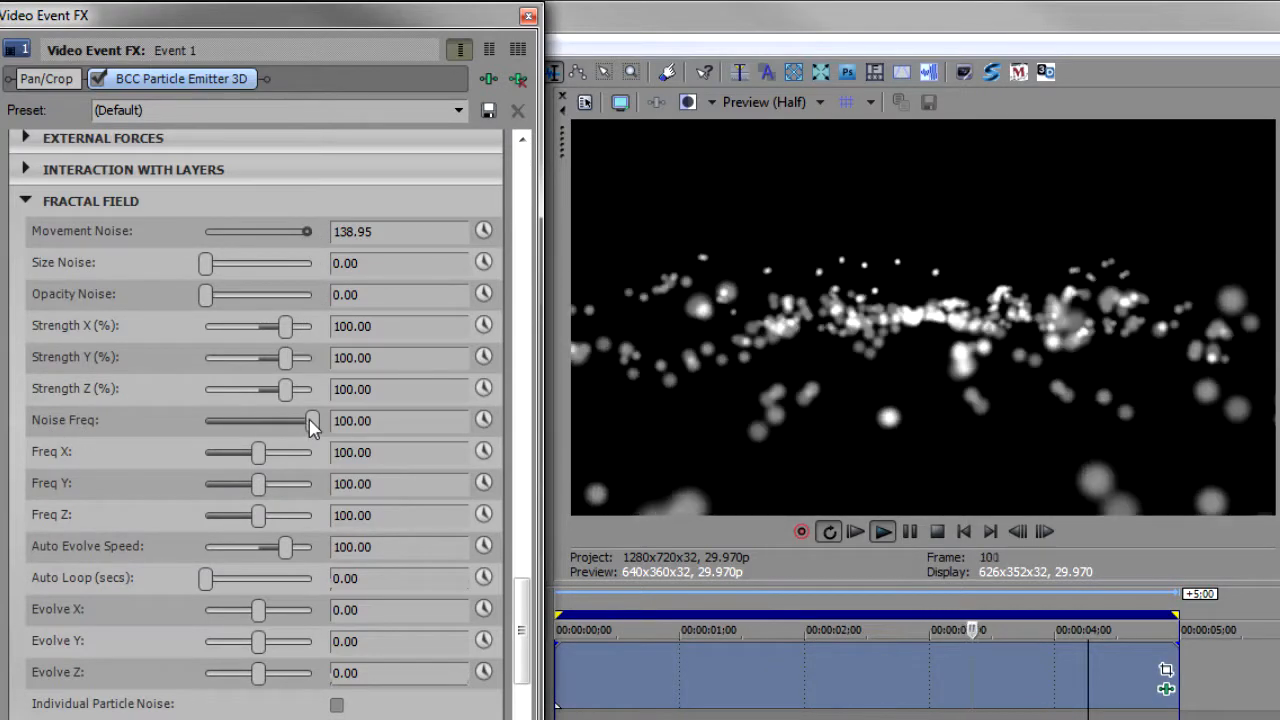
- Try the Fractal Field Noise Freq at 23.16 and 211.58, and return it to 100
drag(312, 421, 228, 445)
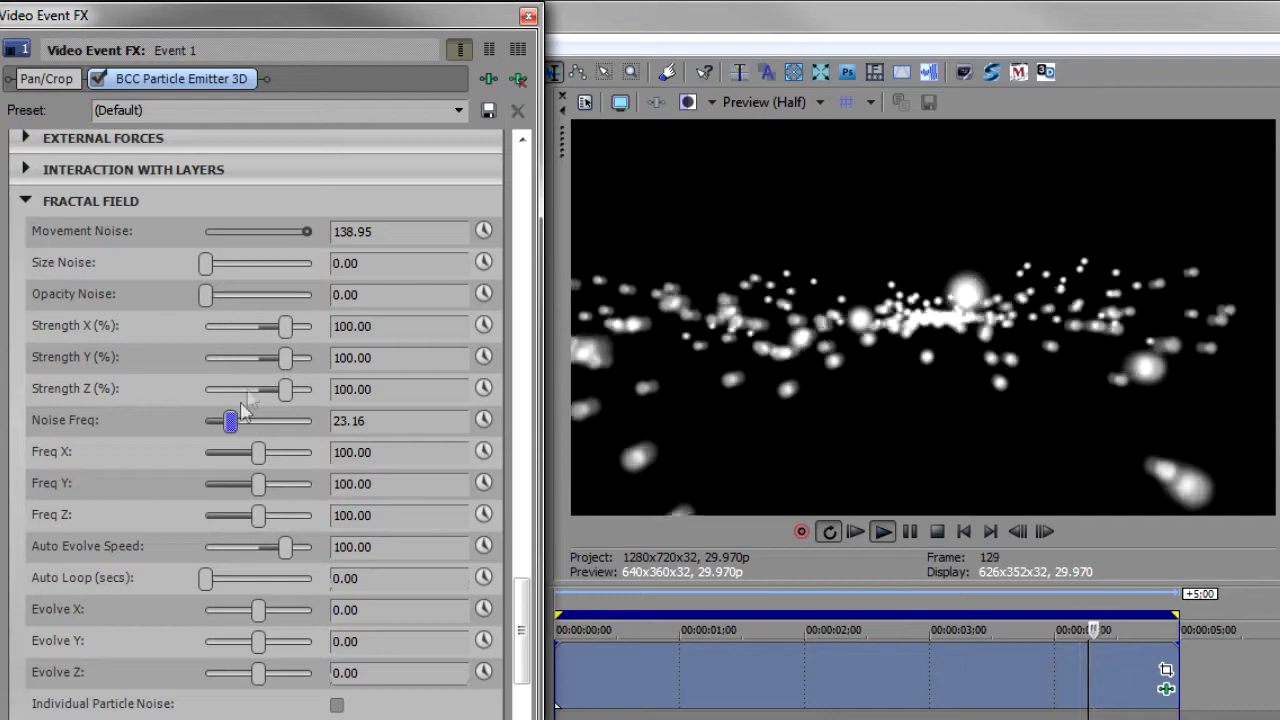
drag(234, 429, 437, 426)
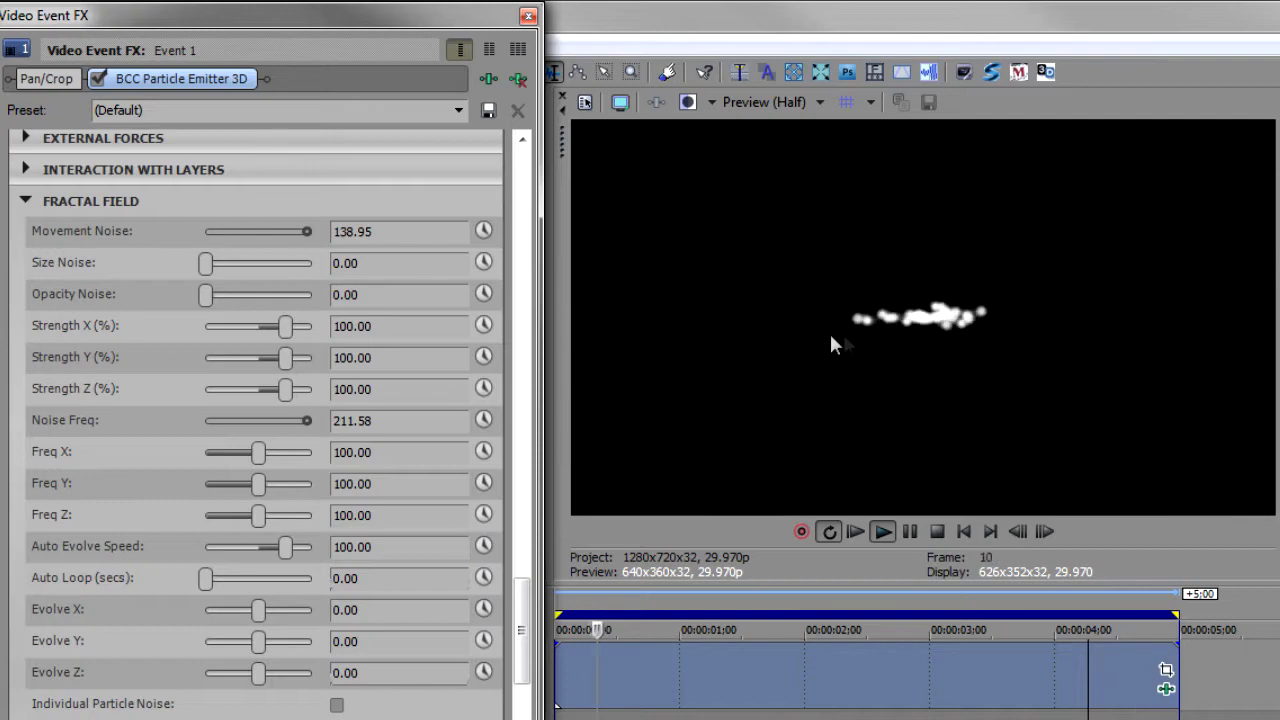
drag(307, 421, 311, 420)
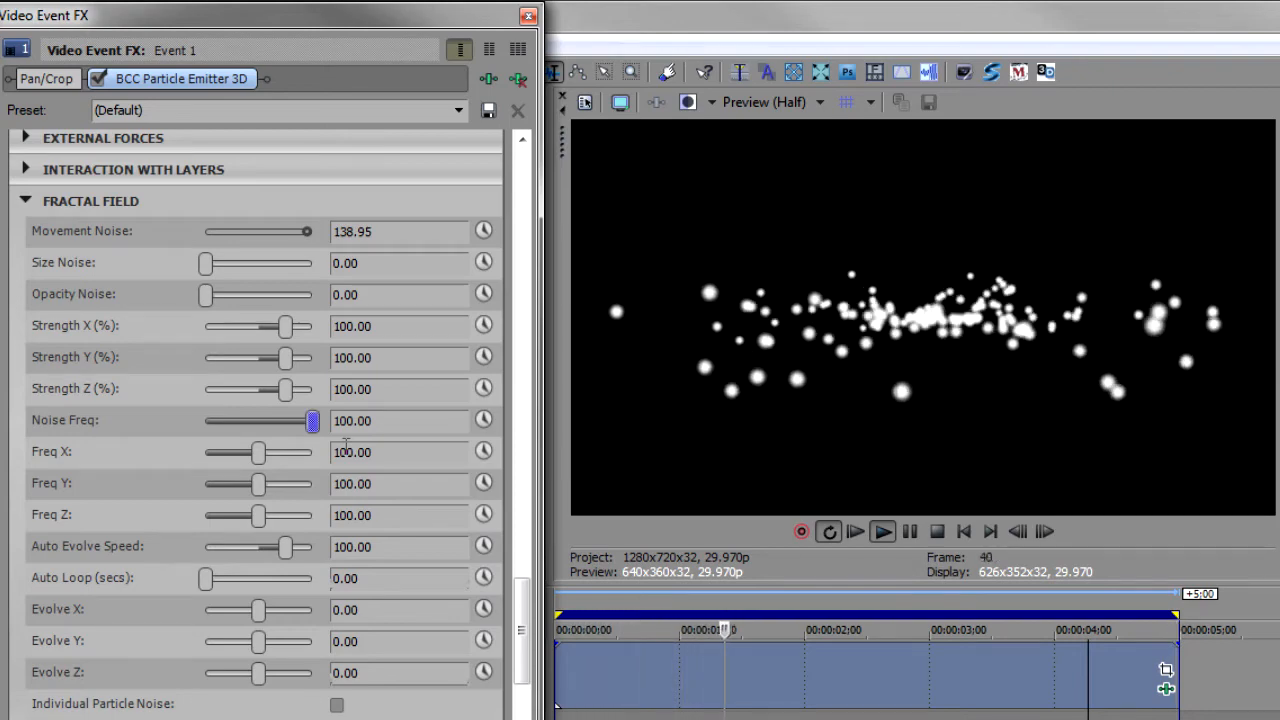
- Lower the Fractal Field Movement Noise through 93.68 down to 0.00 and stop the playback
click(306, 233)
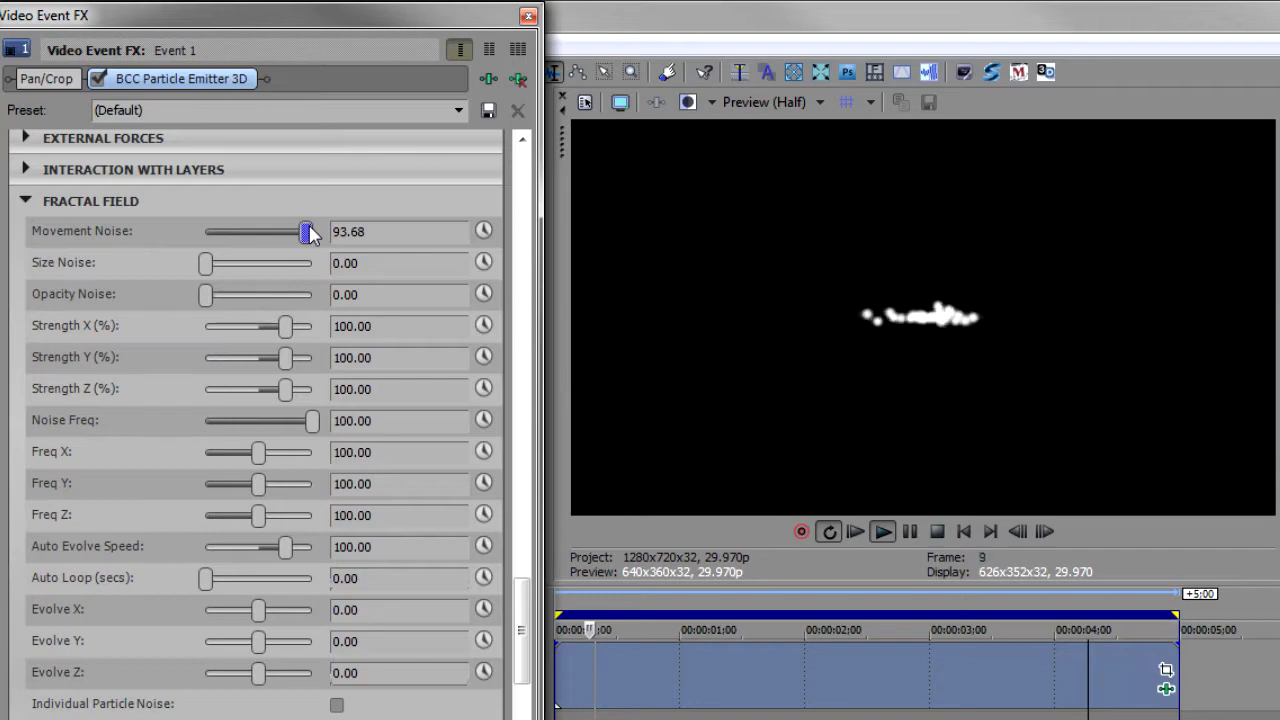
drag(306, 232, 164, 233)
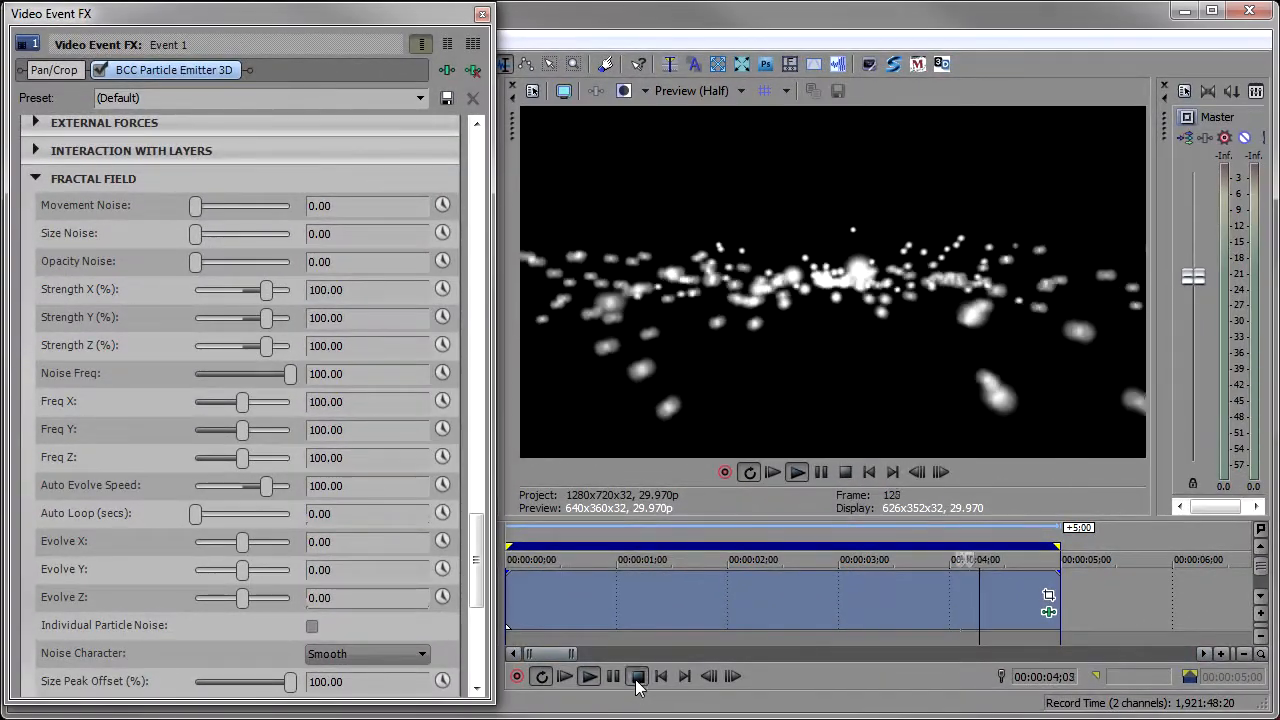
click(637, 677)
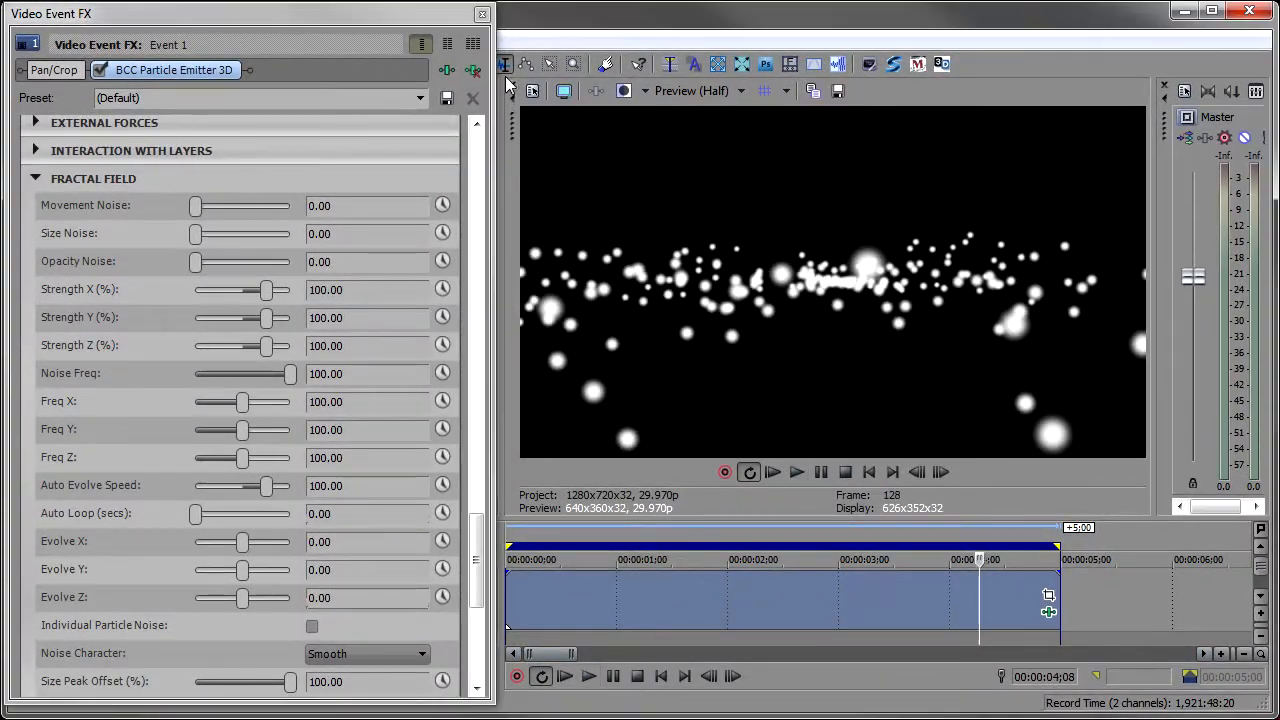
- Start a new project without saving the current one and place BlueGrid.png at the beginning of the timeline
click(481, 15)
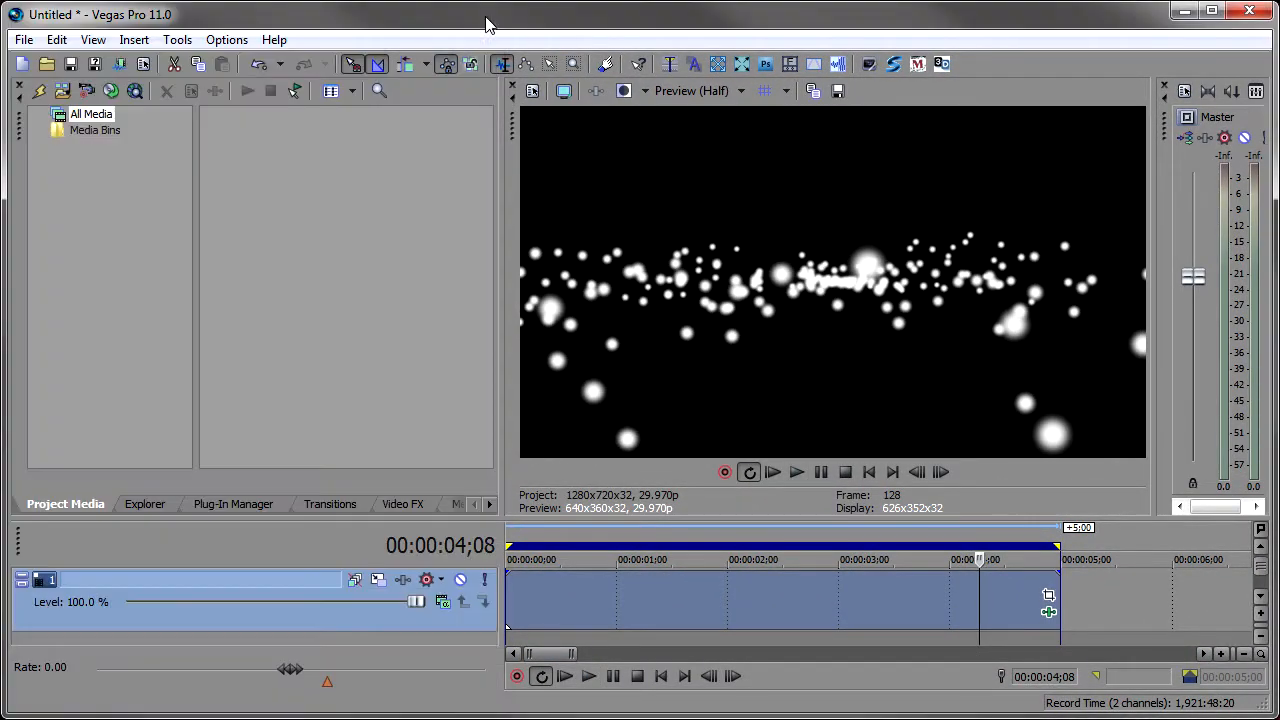
click(23, 64)
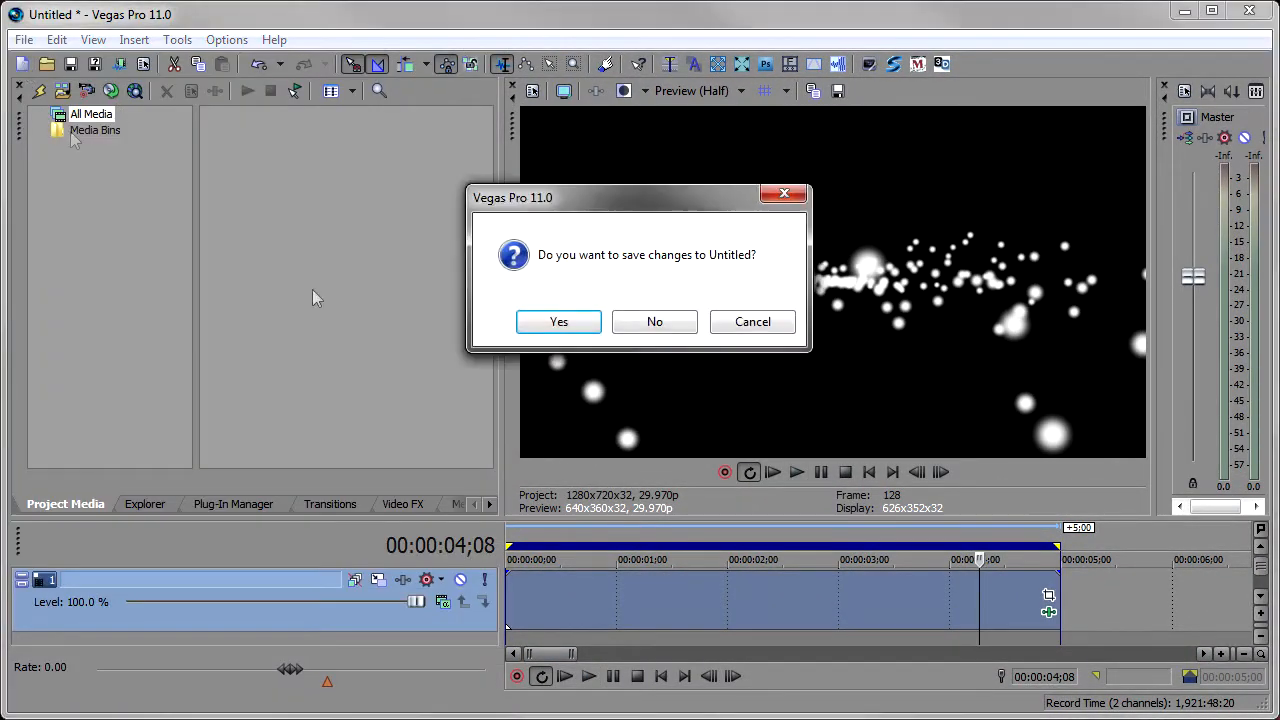
click(655, 323)
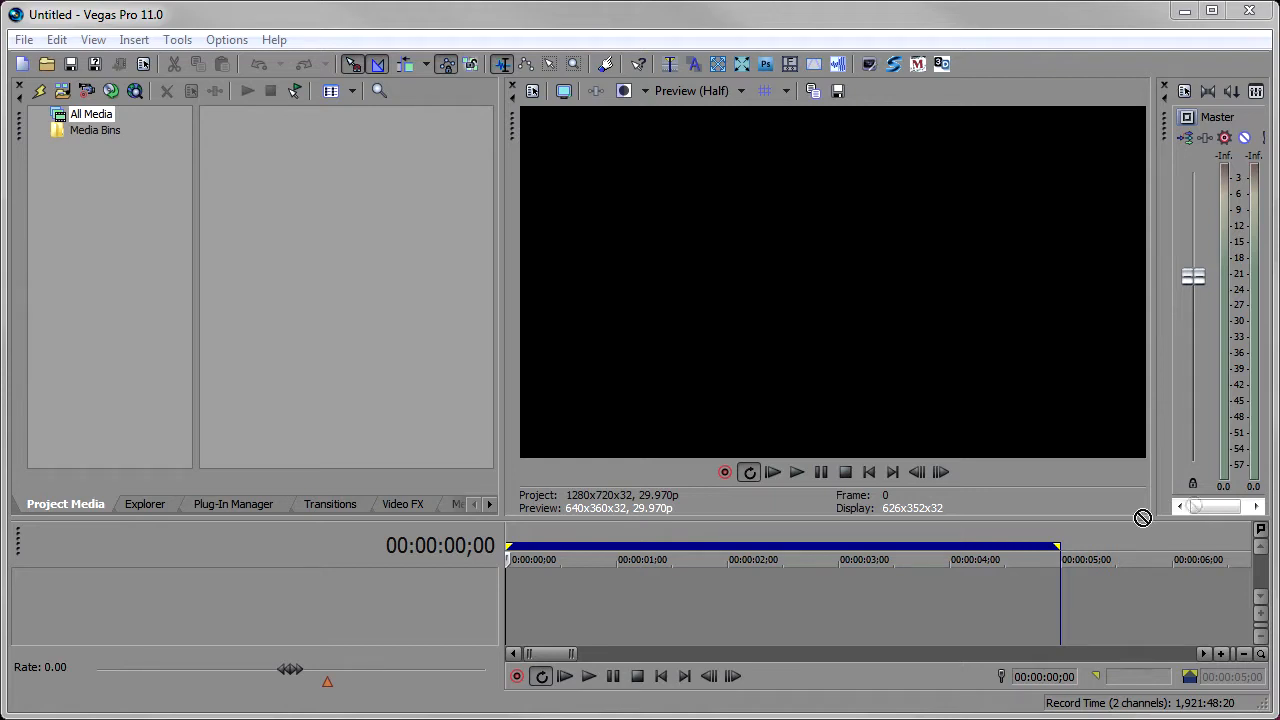
drag(497, 601, 497, 601)
click(687, 611)
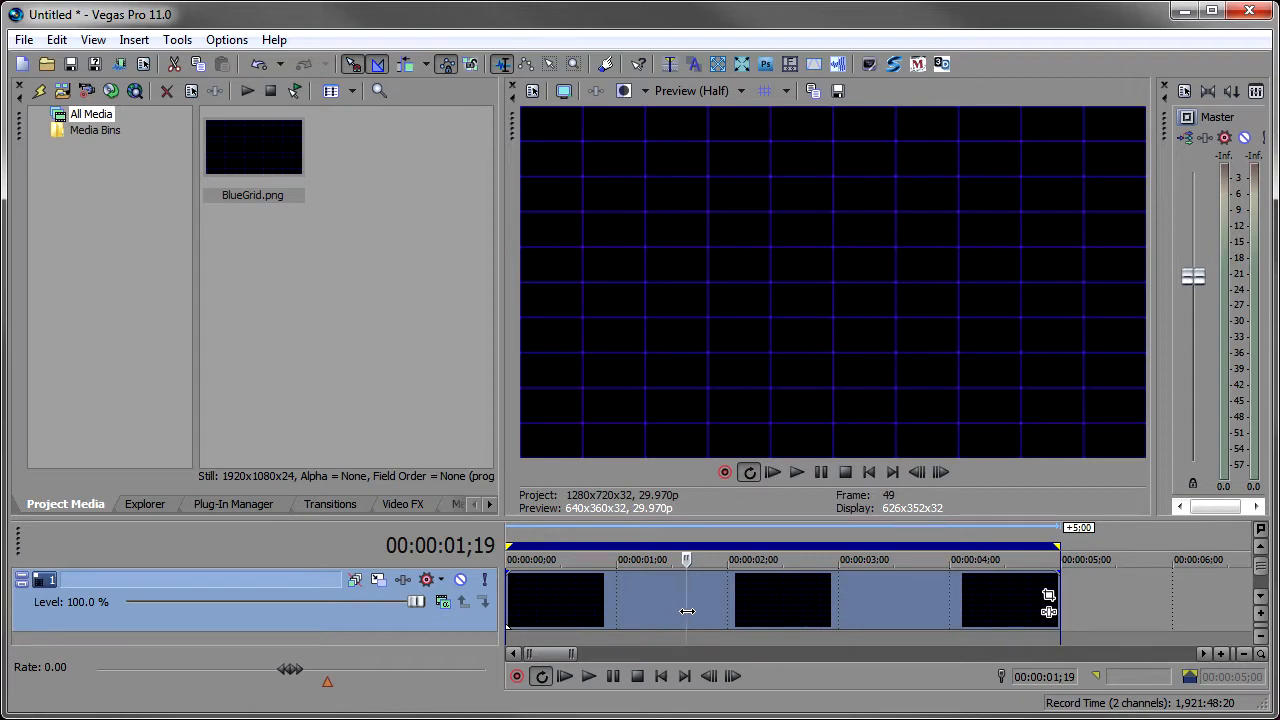
- Apply the BCC Spotlight effect from BCC Lights to the BlueGrid event
click(1048, 614)
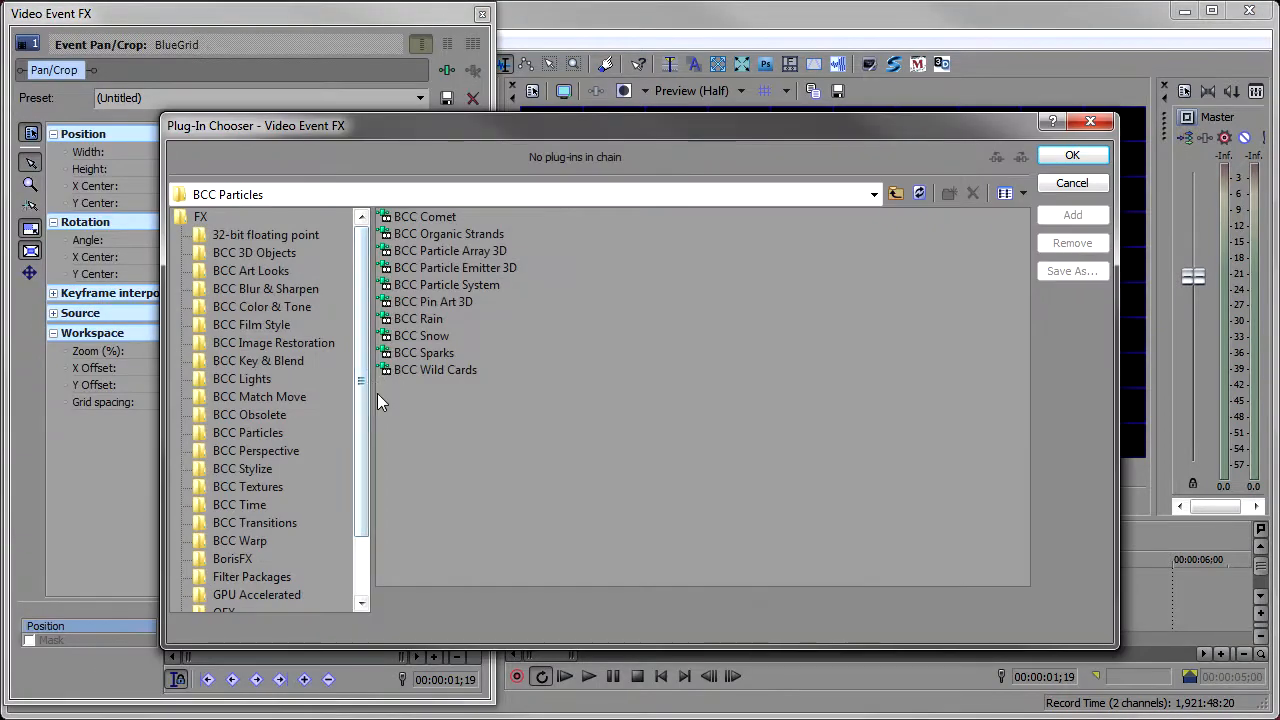
click(246, 380)
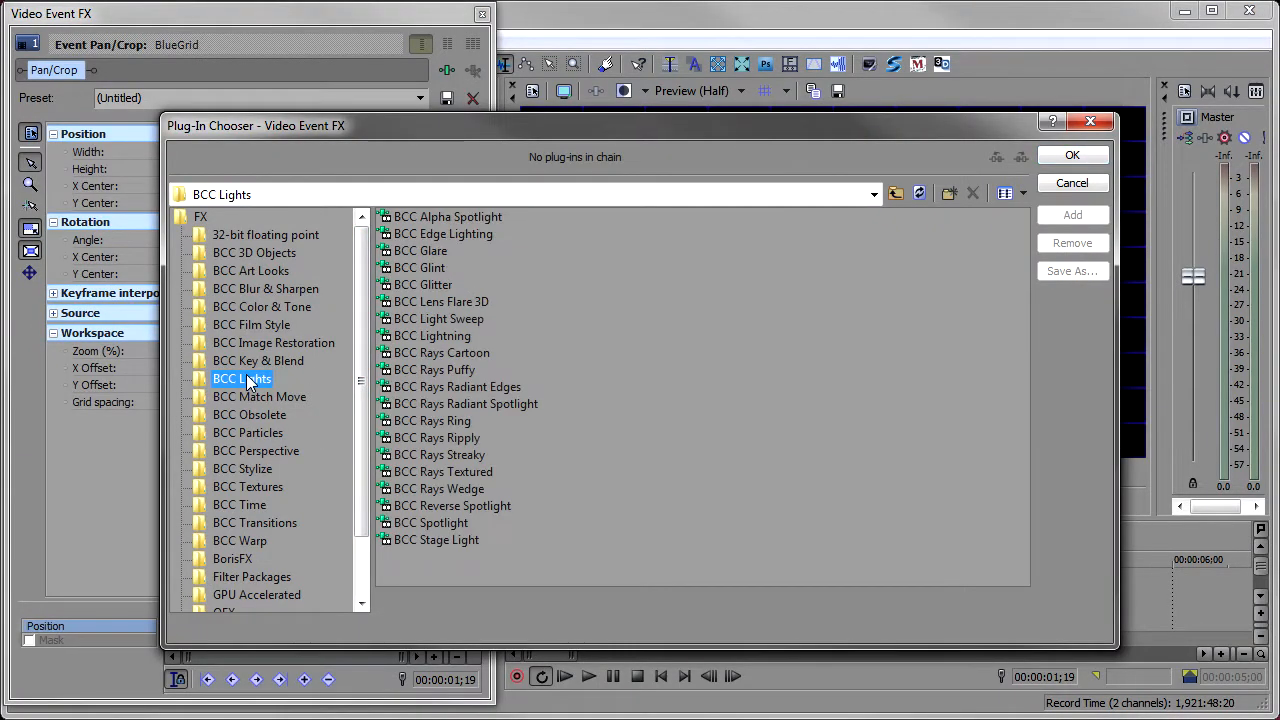
double_click(405, 524)
click(1074, 158)
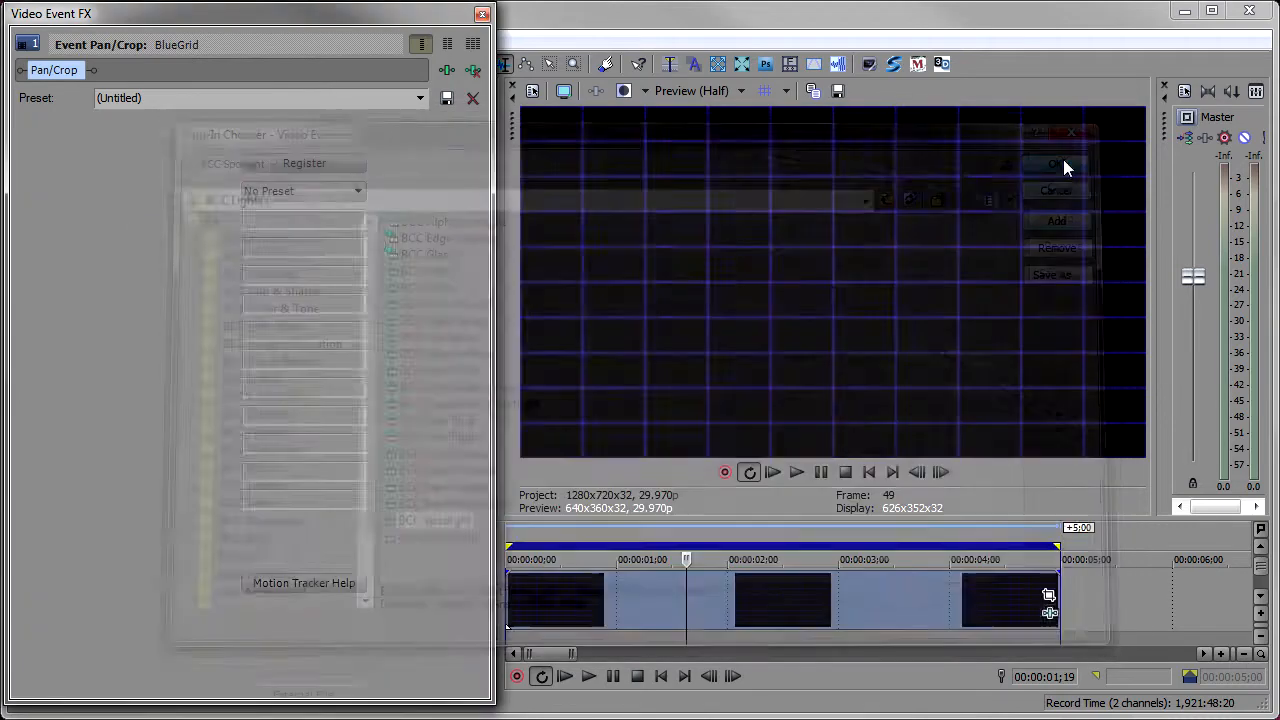
- Load the DrTCoolLowSpotEdges preset for the spotlight and close its effect settings
click(311, 193)
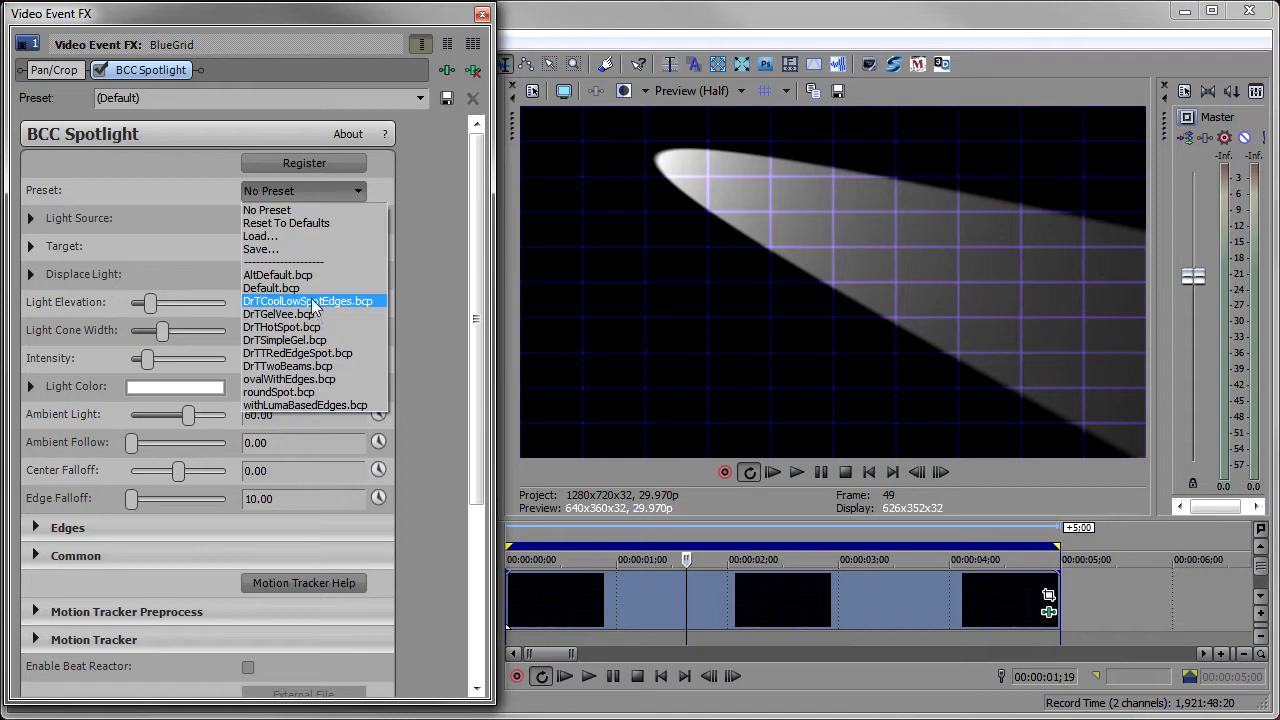
click(313, 305)
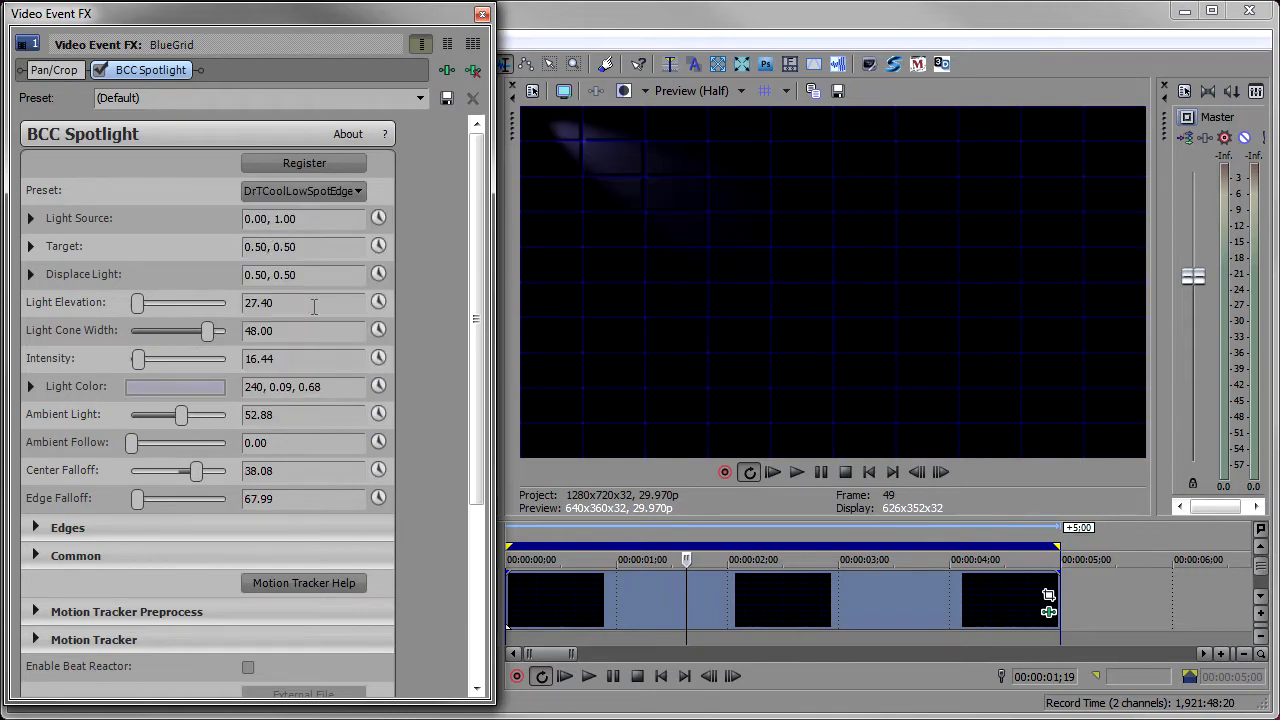
click(482, 14)
- Set the grid's track motion to 3D Source Alpha at the start, tilting it to X orientation -71, width 1,892.31, height 1,064.43 and Y -131.83
click(373, 580)
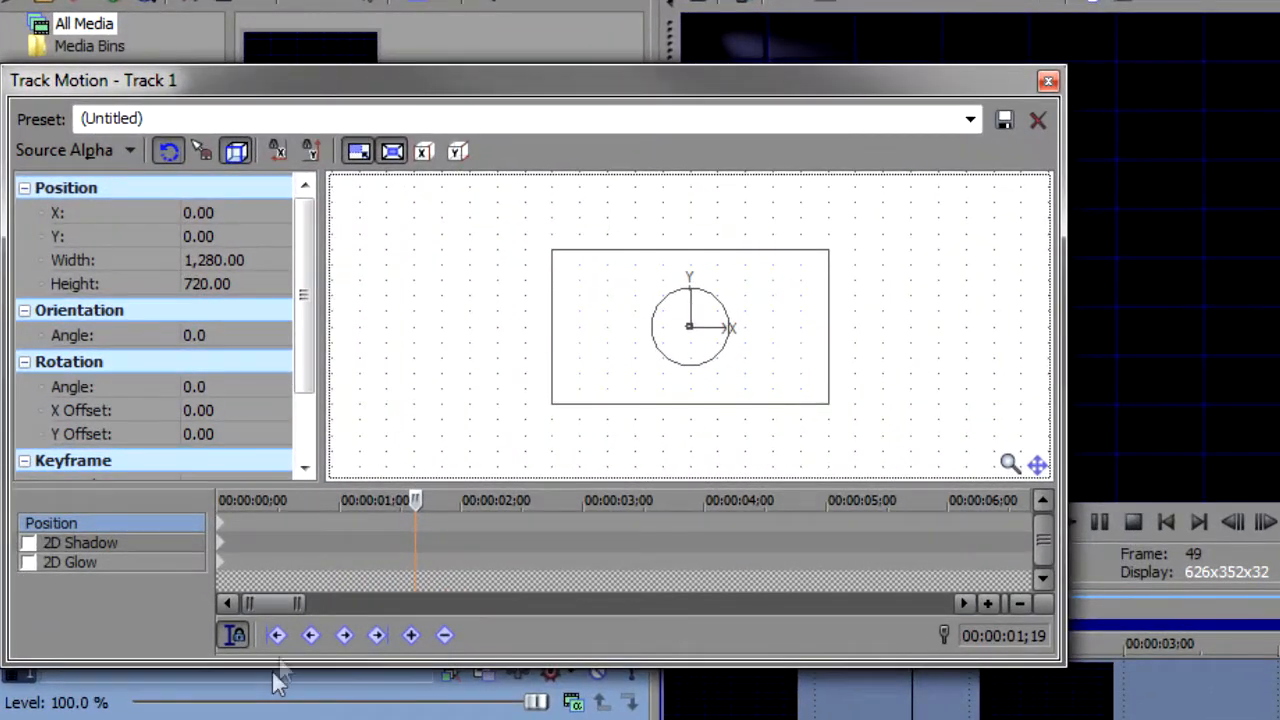
click(276, 636)
click(46, 157)
click(46, 186)
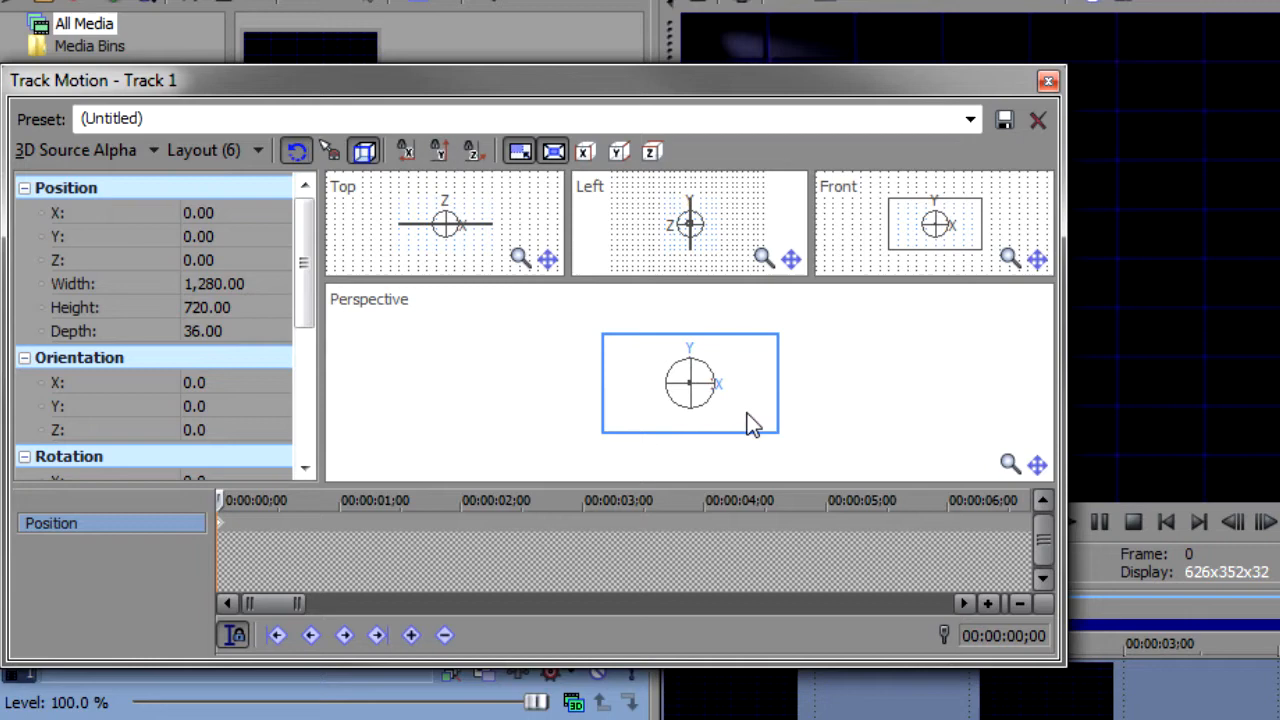
drag(688, 392, 880, 448)
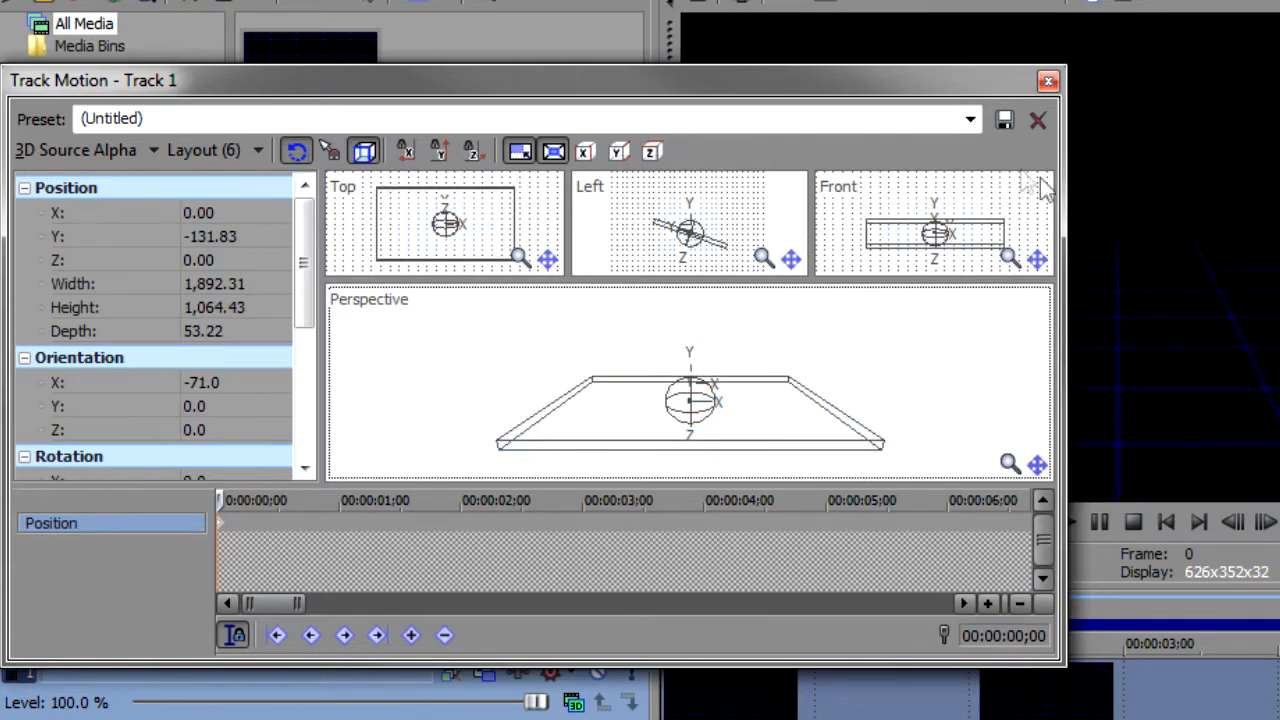
- Move the grid plane lower in its track motion to about X -30.42, Y -283.94, keeping the preview in sight, and close the settings
drag(1066, 187, 810, 187)
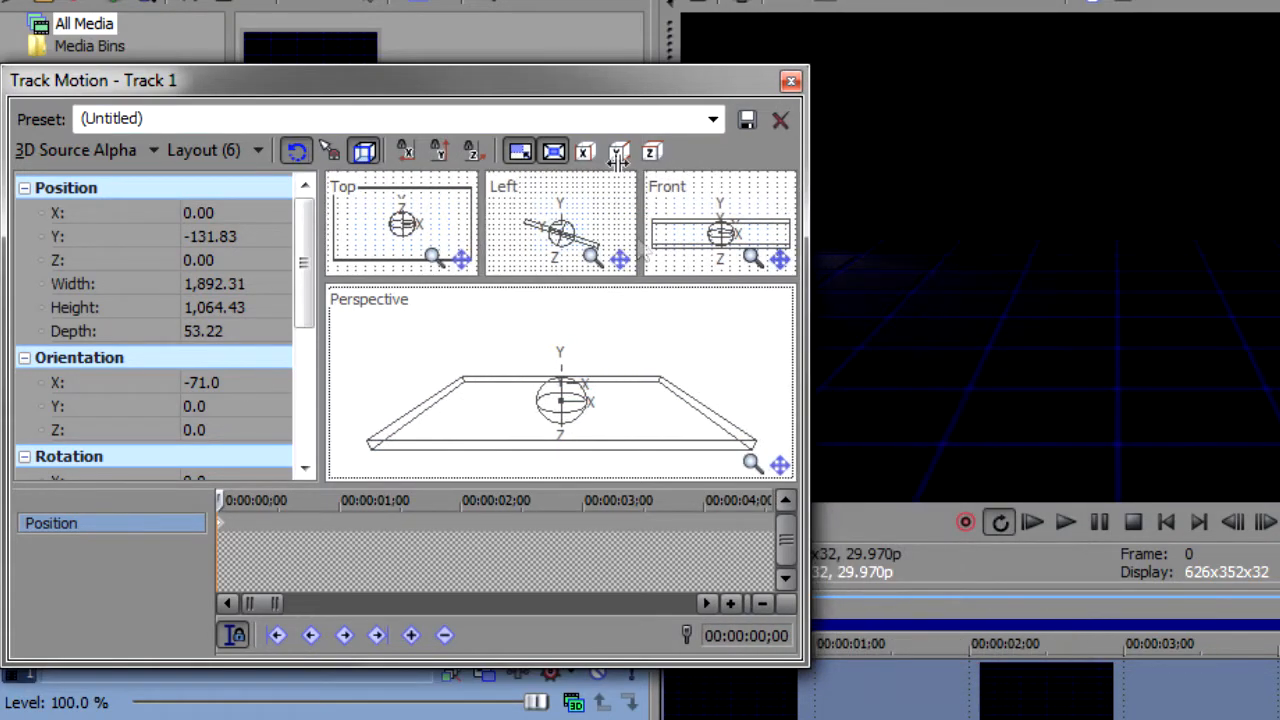
drag(617, 93, 463, 168)
drag(386, 203, 392, 163)
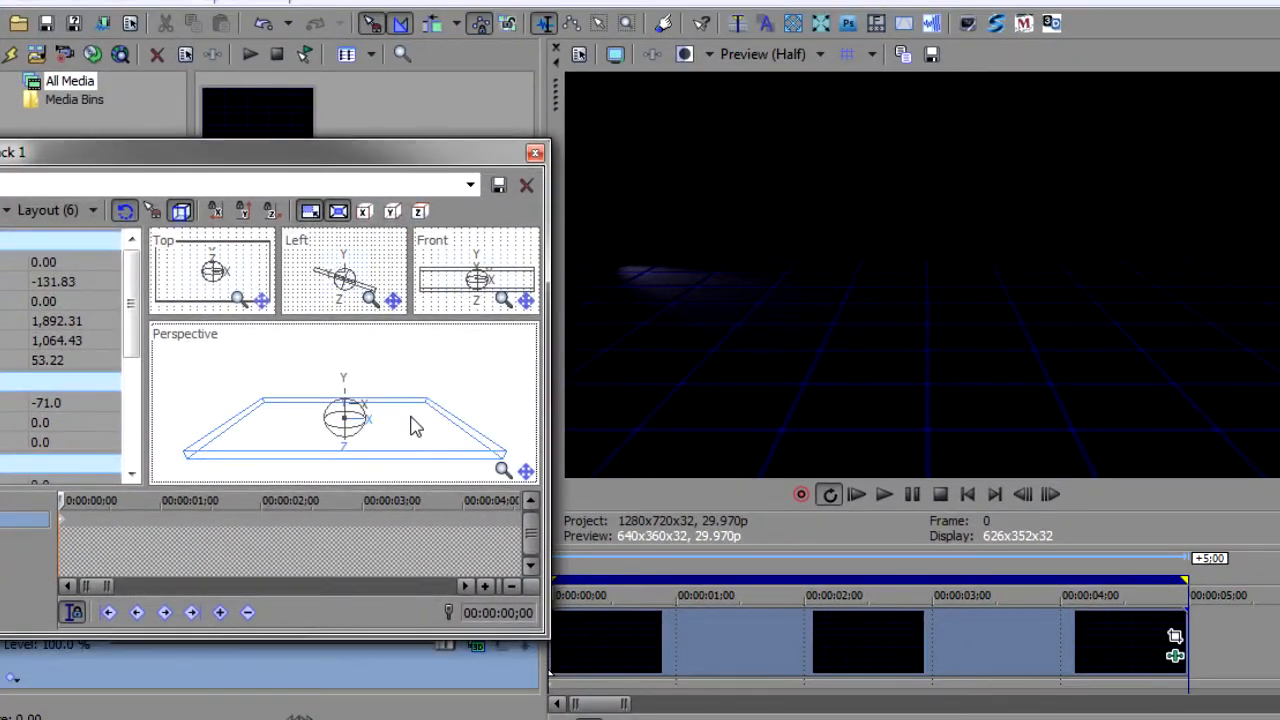
drag(413, 427, 410, 444)
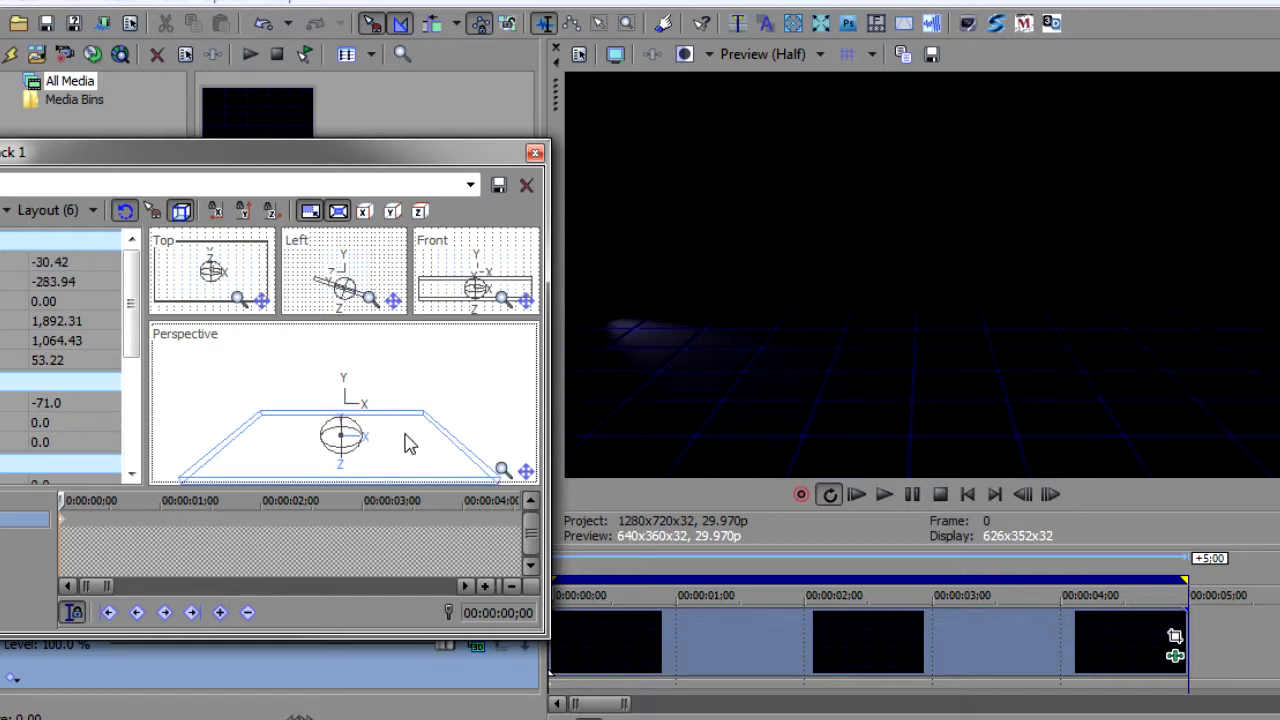
click(534, 155)
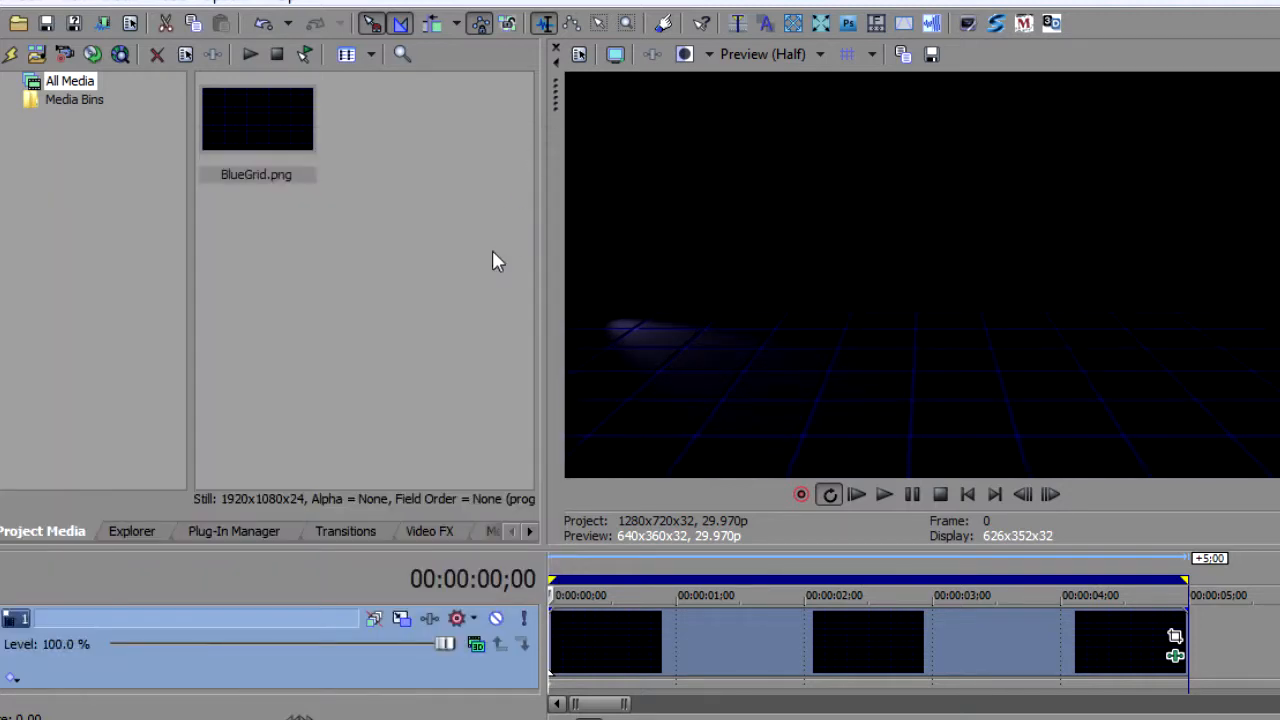
- Insert an empty video track above the grid track
click(1270, 655)
right_click(1268, 655)
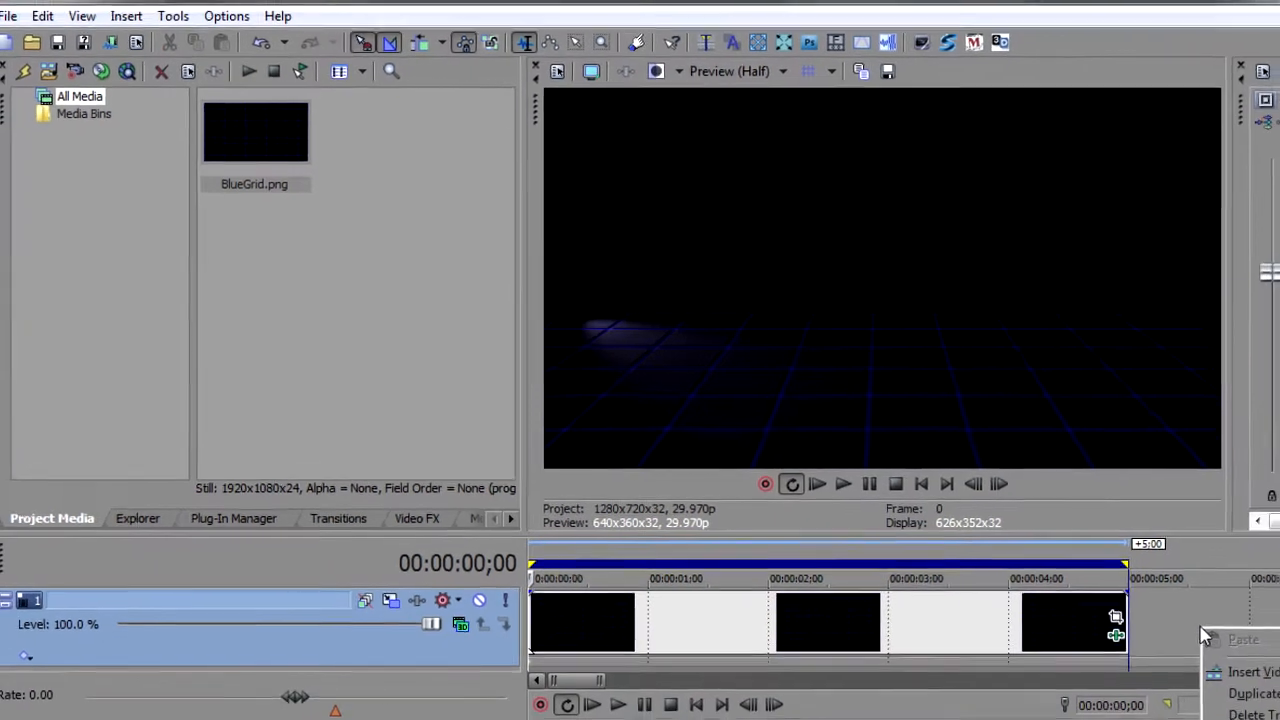
click(1165, 645)
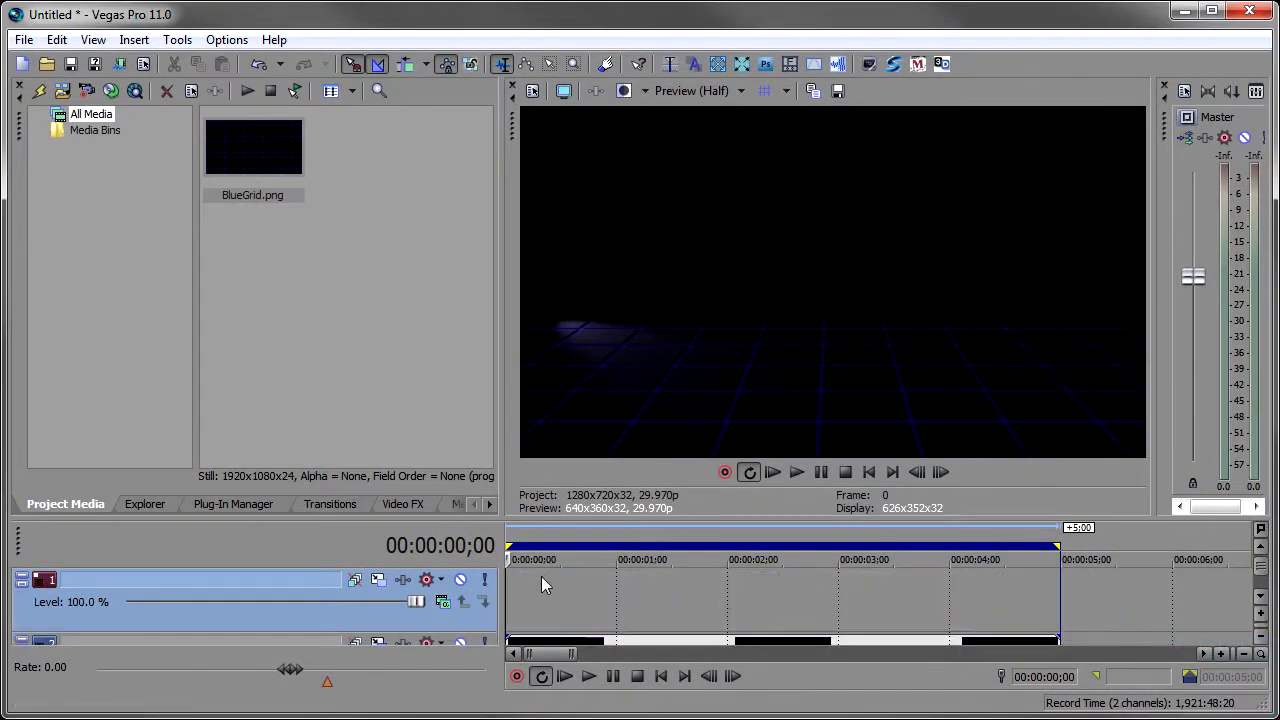
- Insert text media on the new track at the start of the timeline and replace its sample text with BORIS BCC8
click(134, 40)
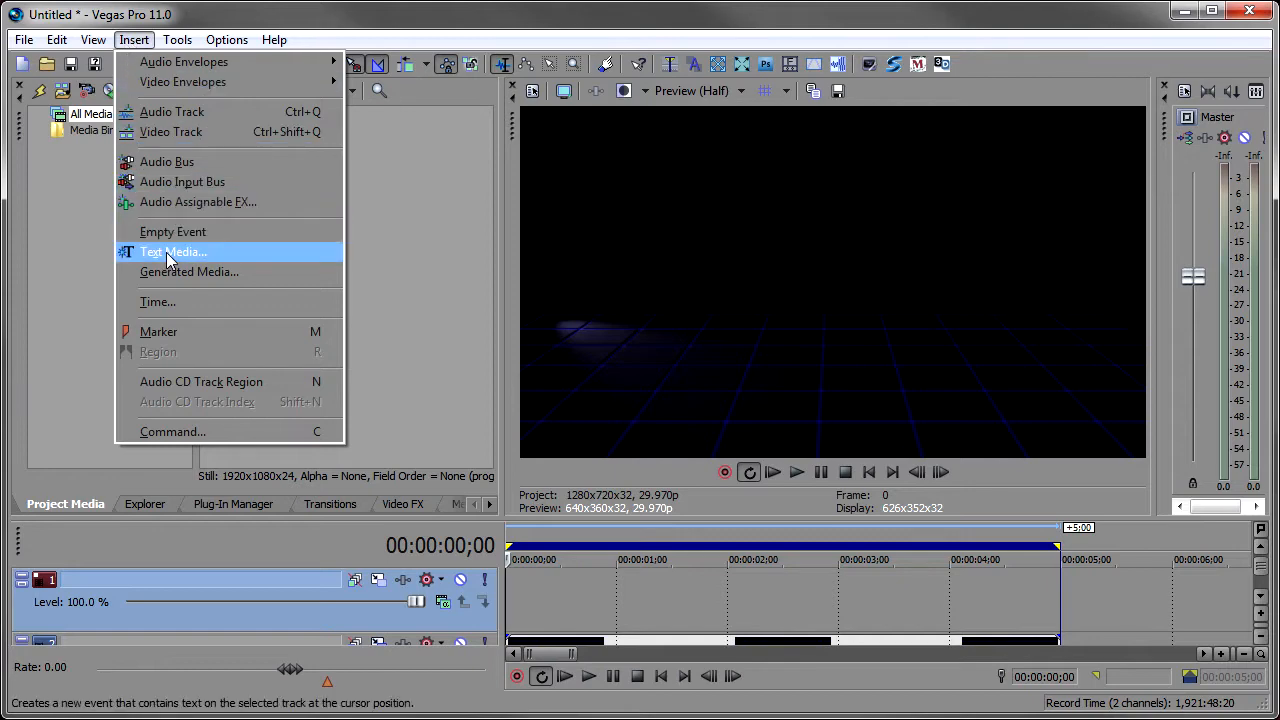
click(168, 254)
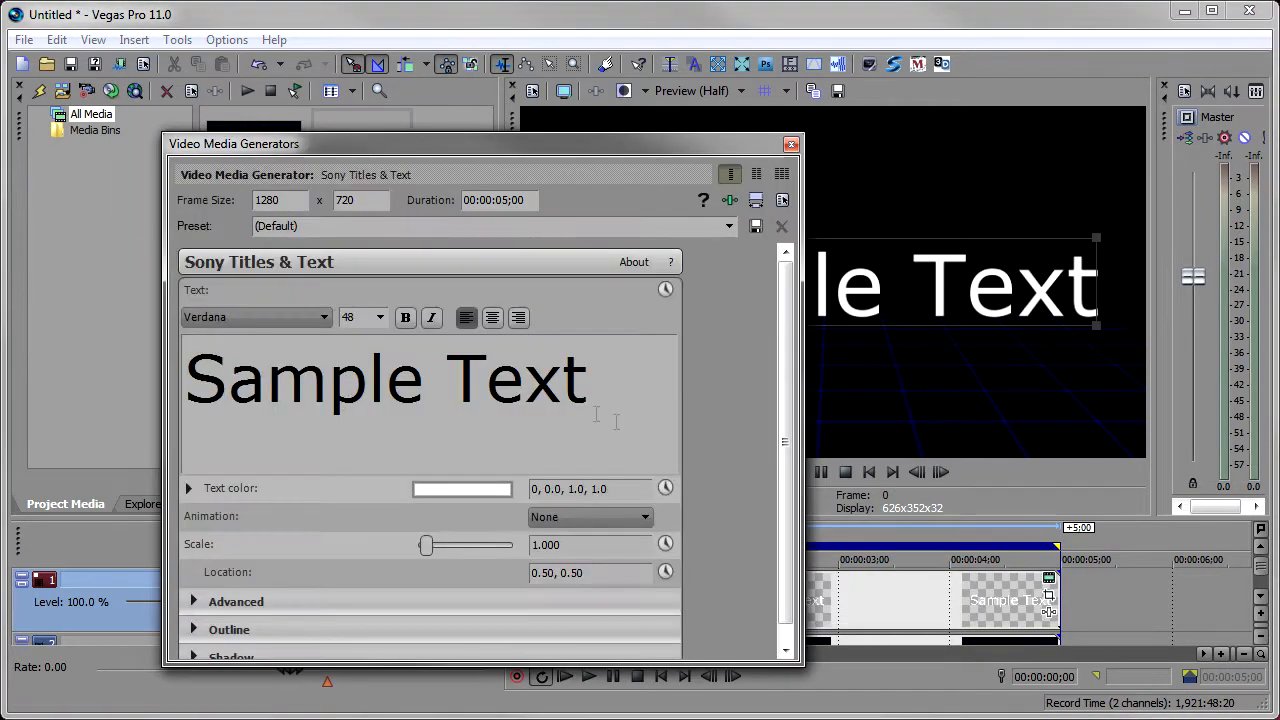
drag(624, 395, 233, 392)
text(B)
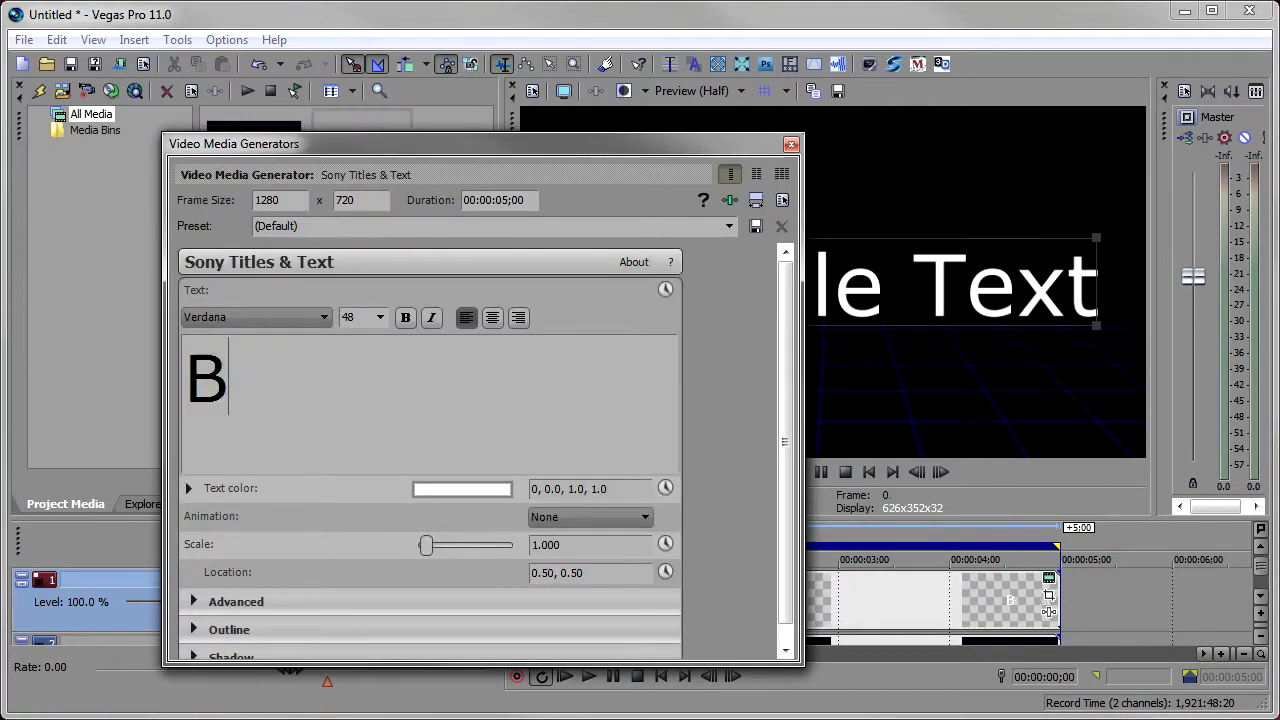
text(ORIS BCC8)
- Format the whole BORIS BCC8 title in the Denmark font at size 52 and close the text generator
key(ctrl+a)
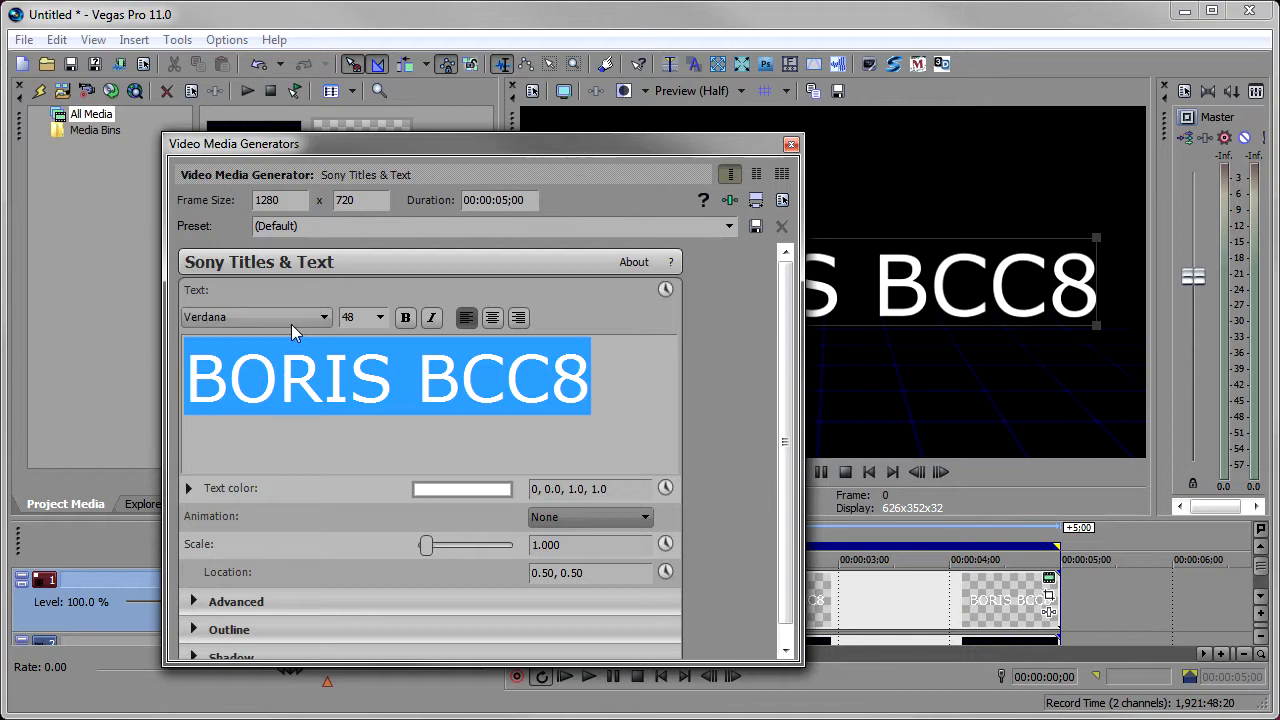
click(291, 324)
key(d)
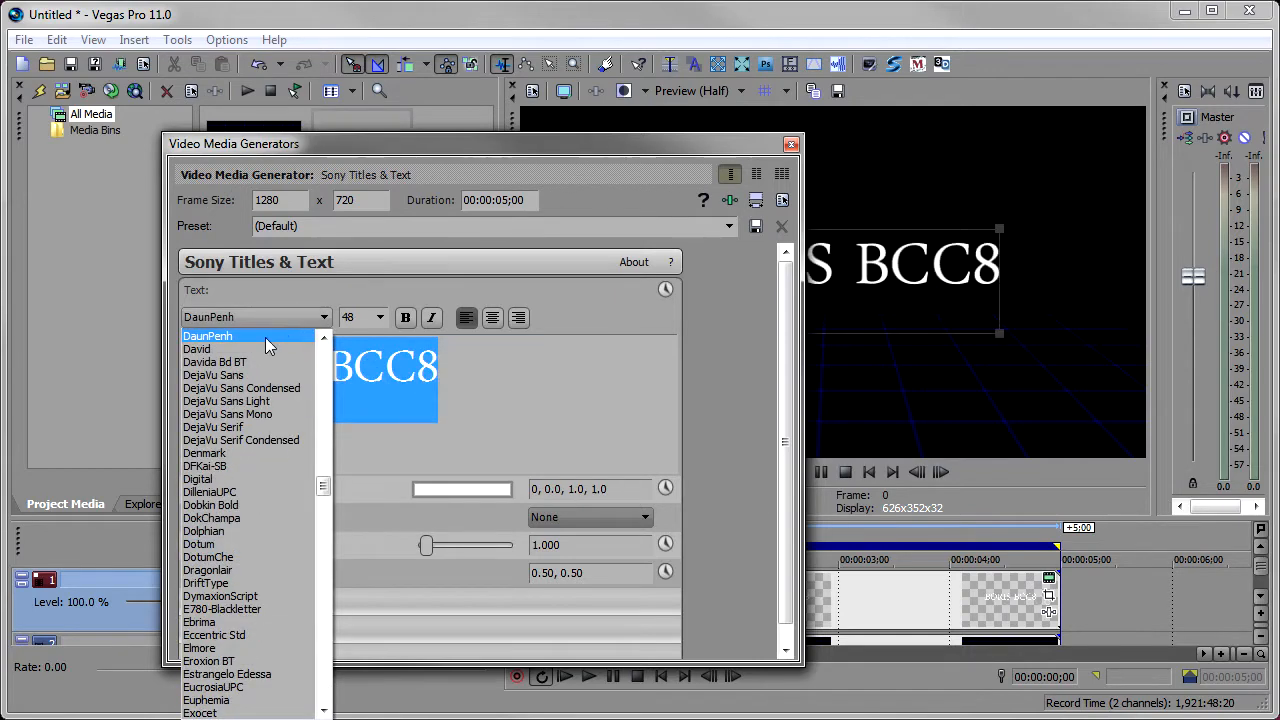
click(265, 463)
click(384, 328)
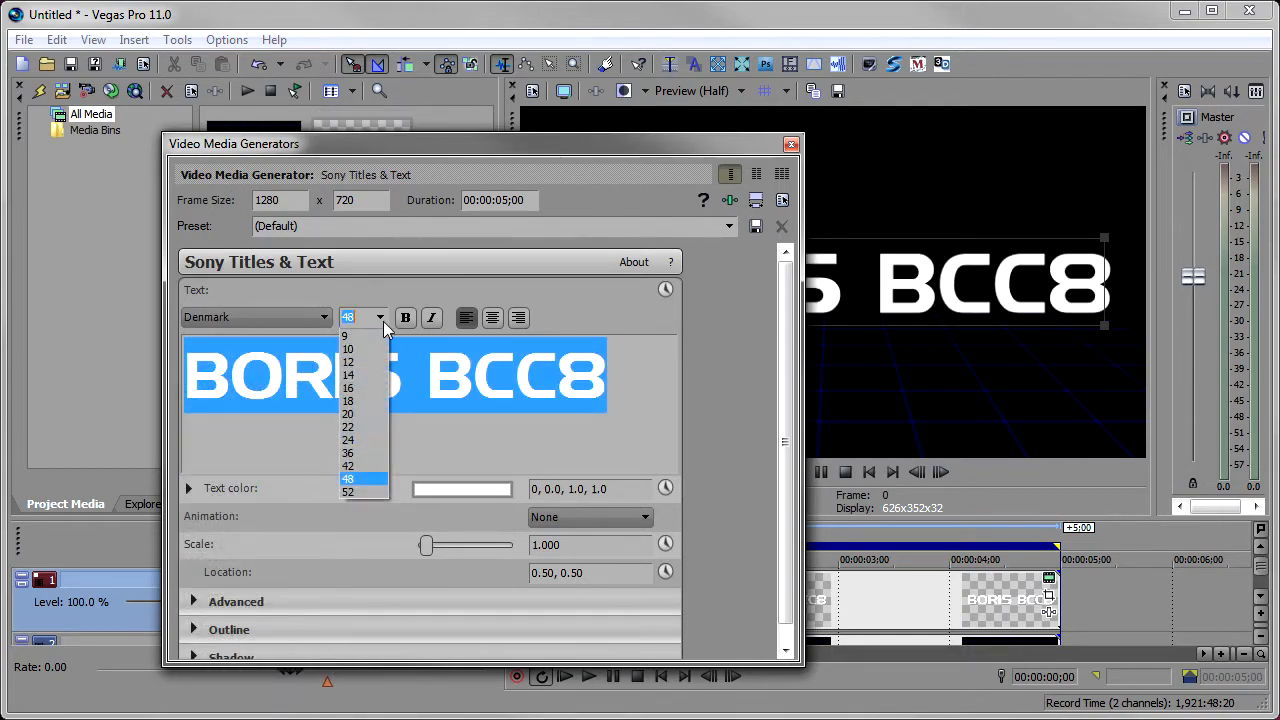
click(378, 492)
click(790, 146)
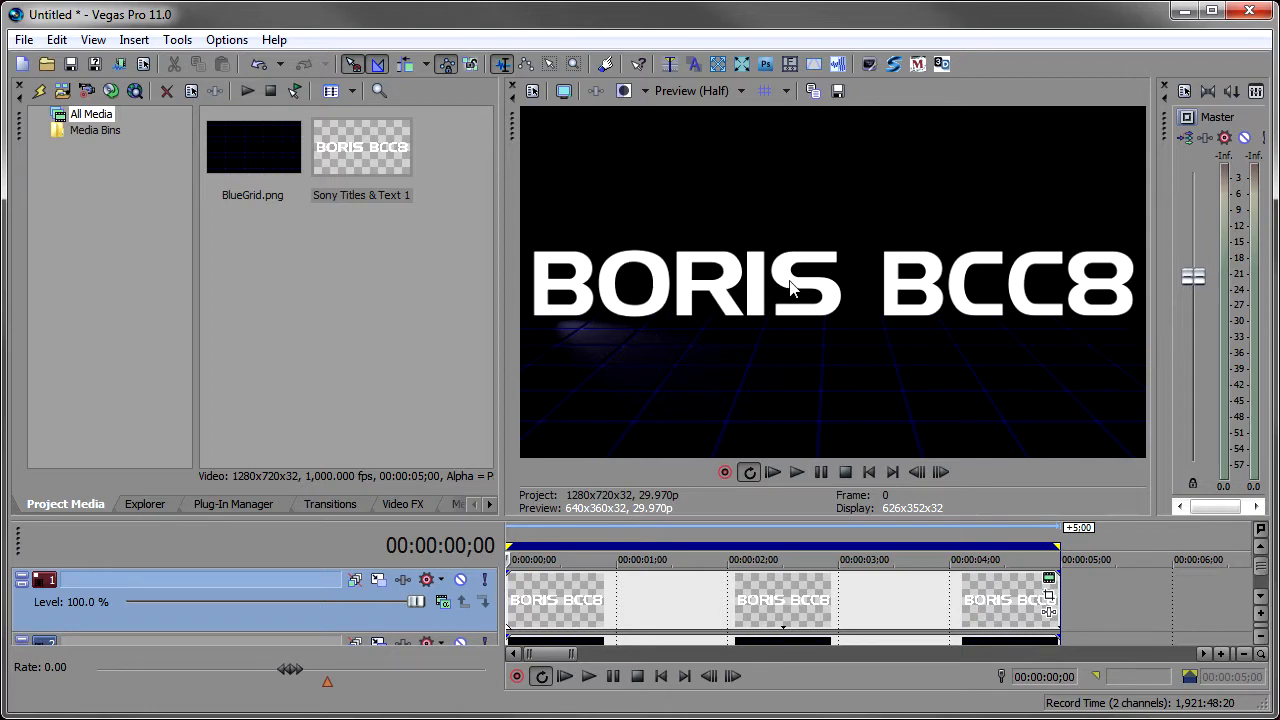
- Apply the BCC Particle Emitter 3D effect from BCC Particles to the title event
click(1048, 612)
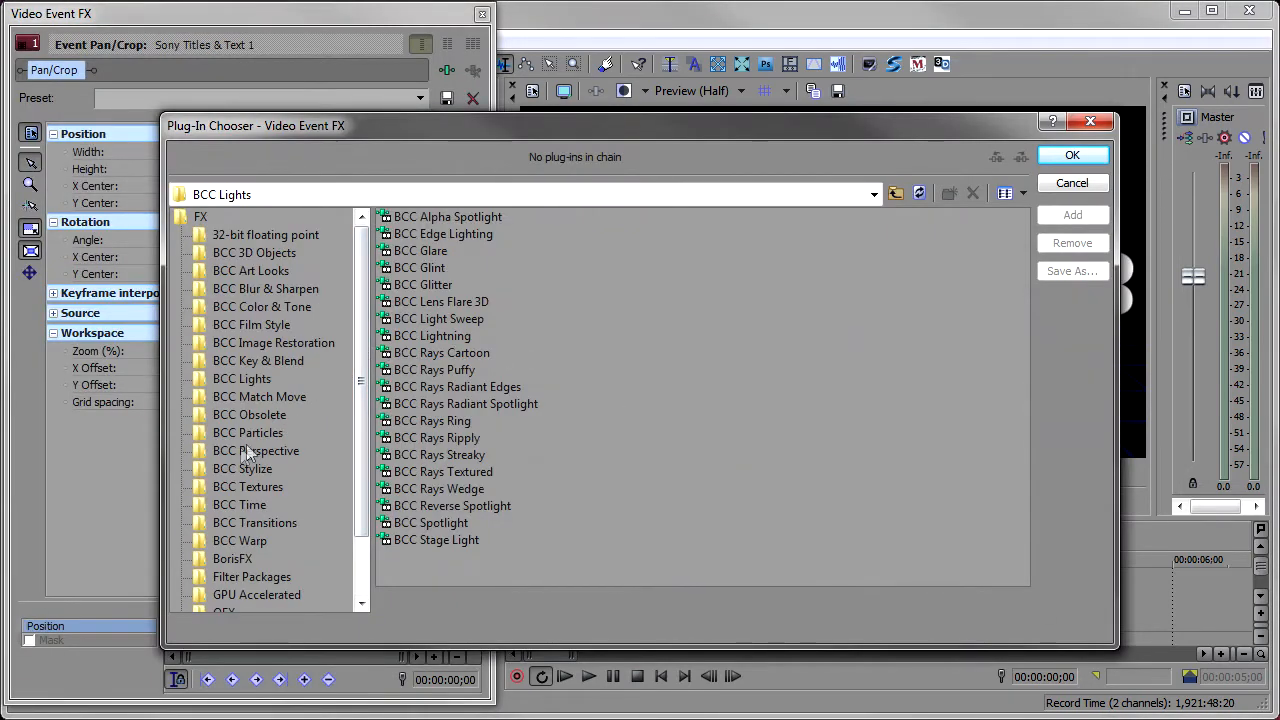
click(240, 434)
double_click(431, 267)
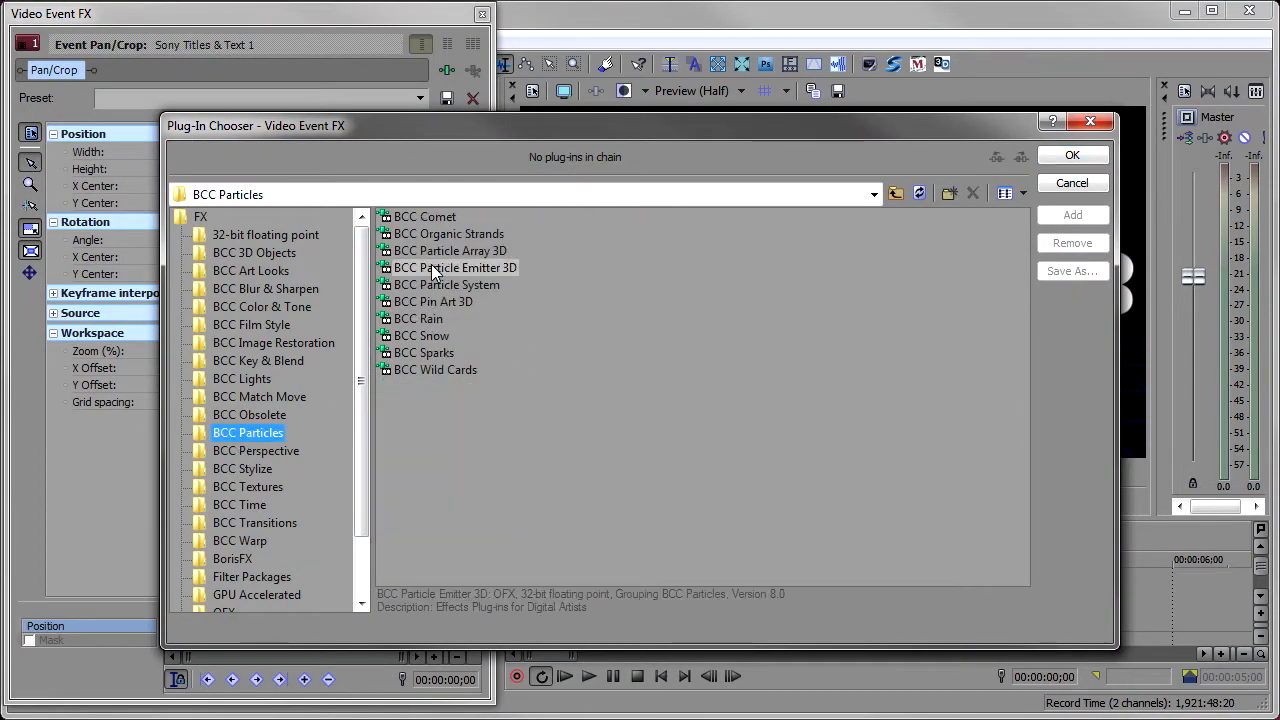
click(1068, 158)
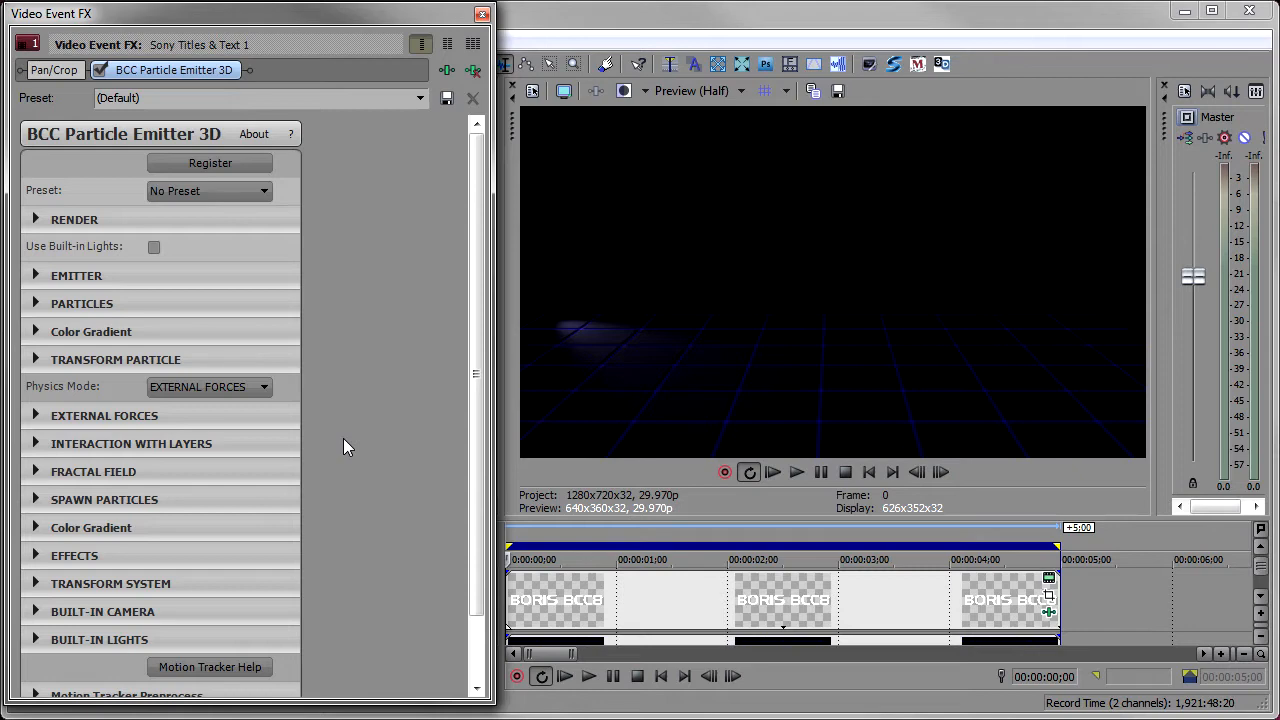
- Preview the particles in looped playback, then set the emitter shape to Layer Map with Source Layer as the emitter layer
click(35, 276)
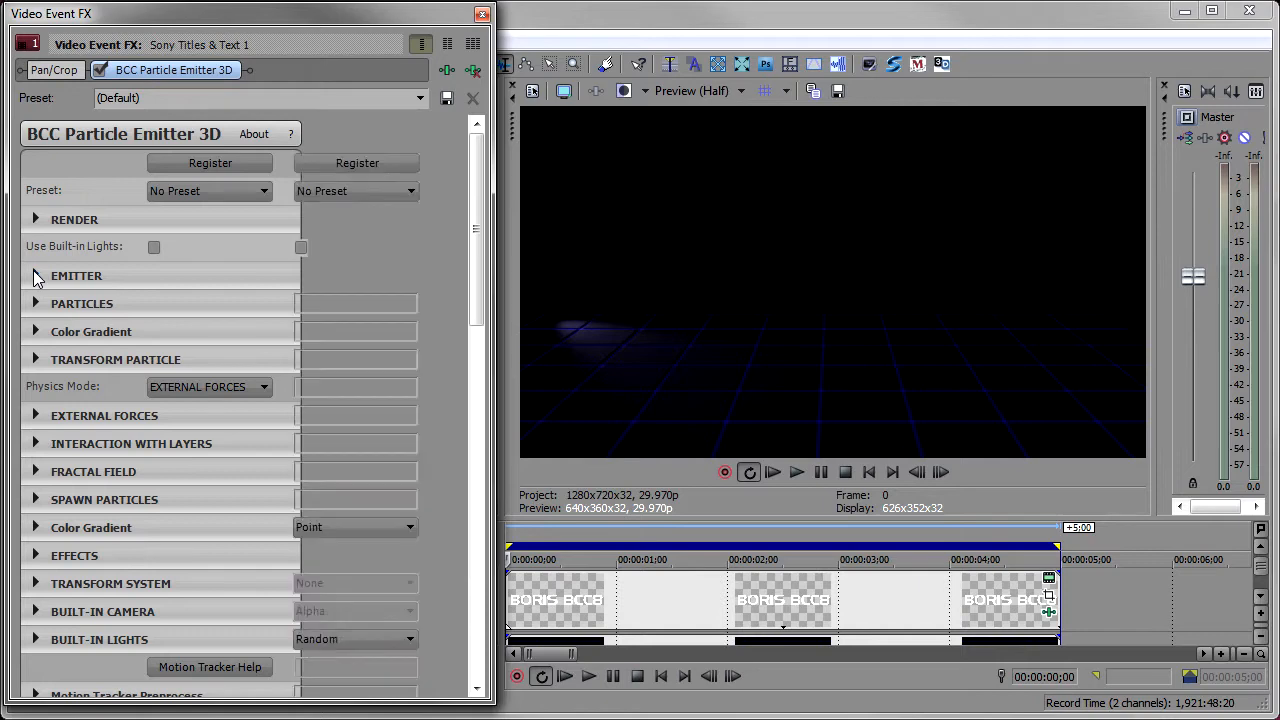
click(588, 677)
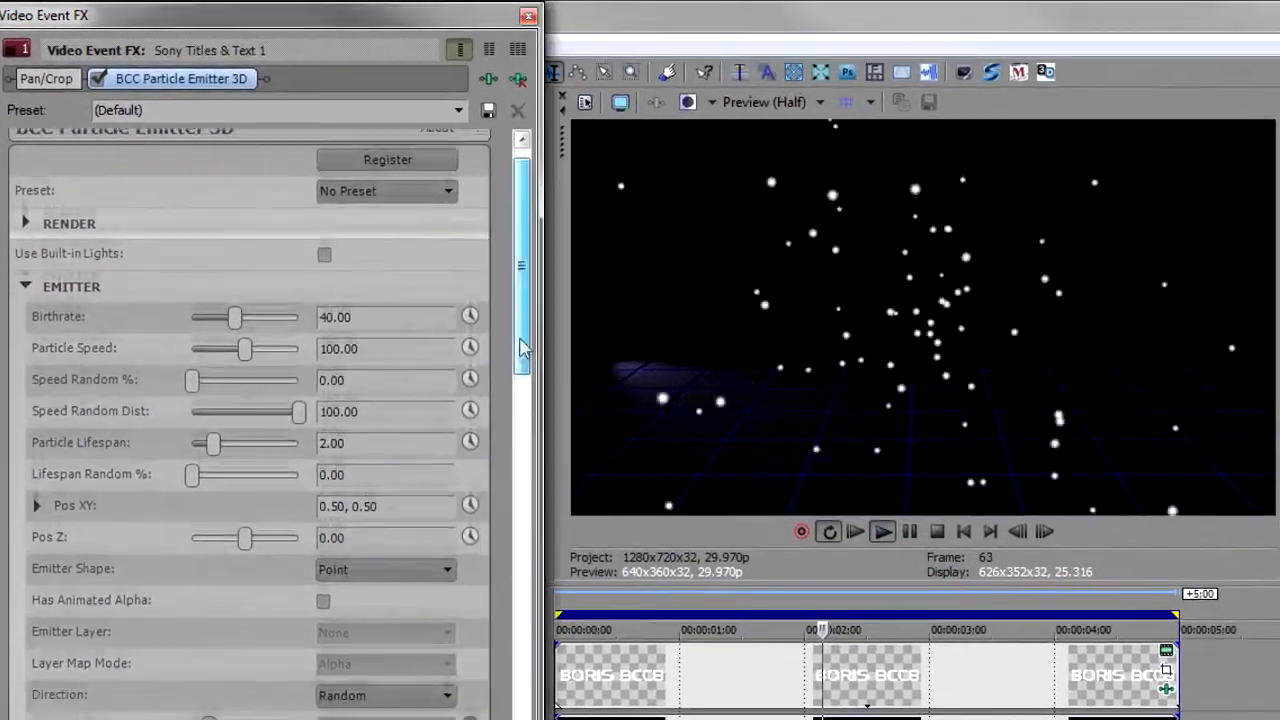
drag(506, 323, 496, 400)
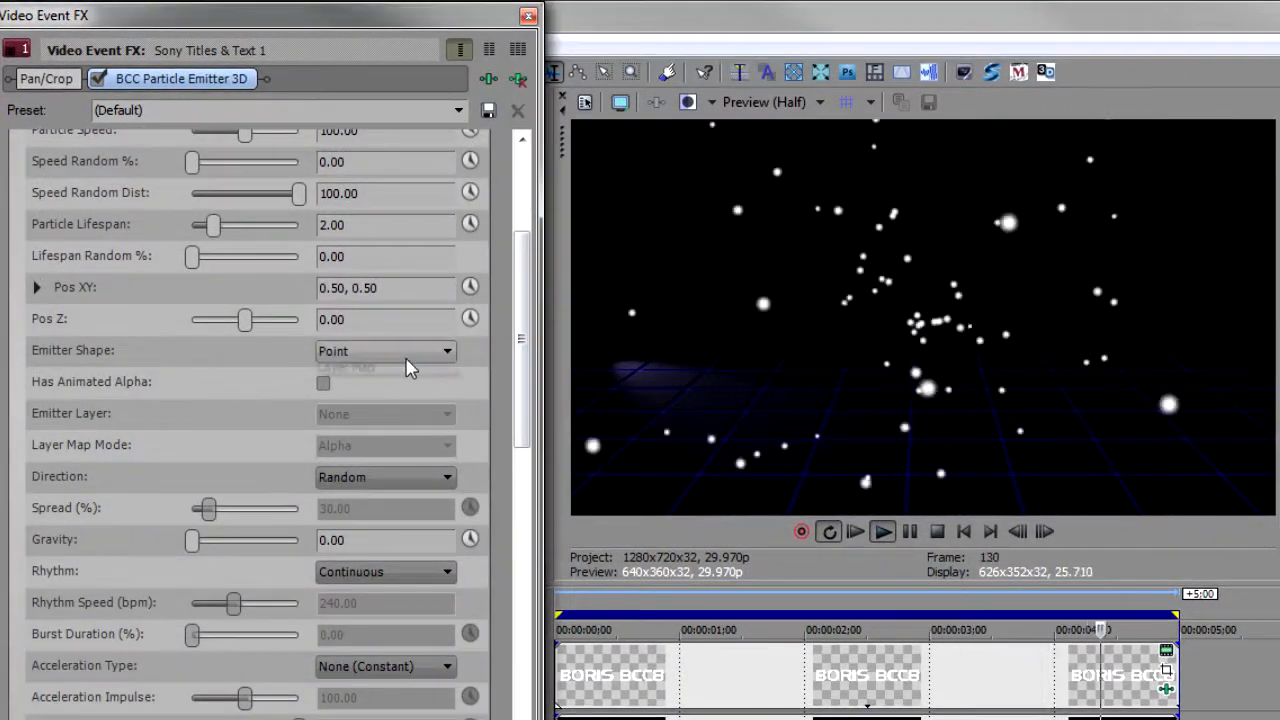
click(410, 354)
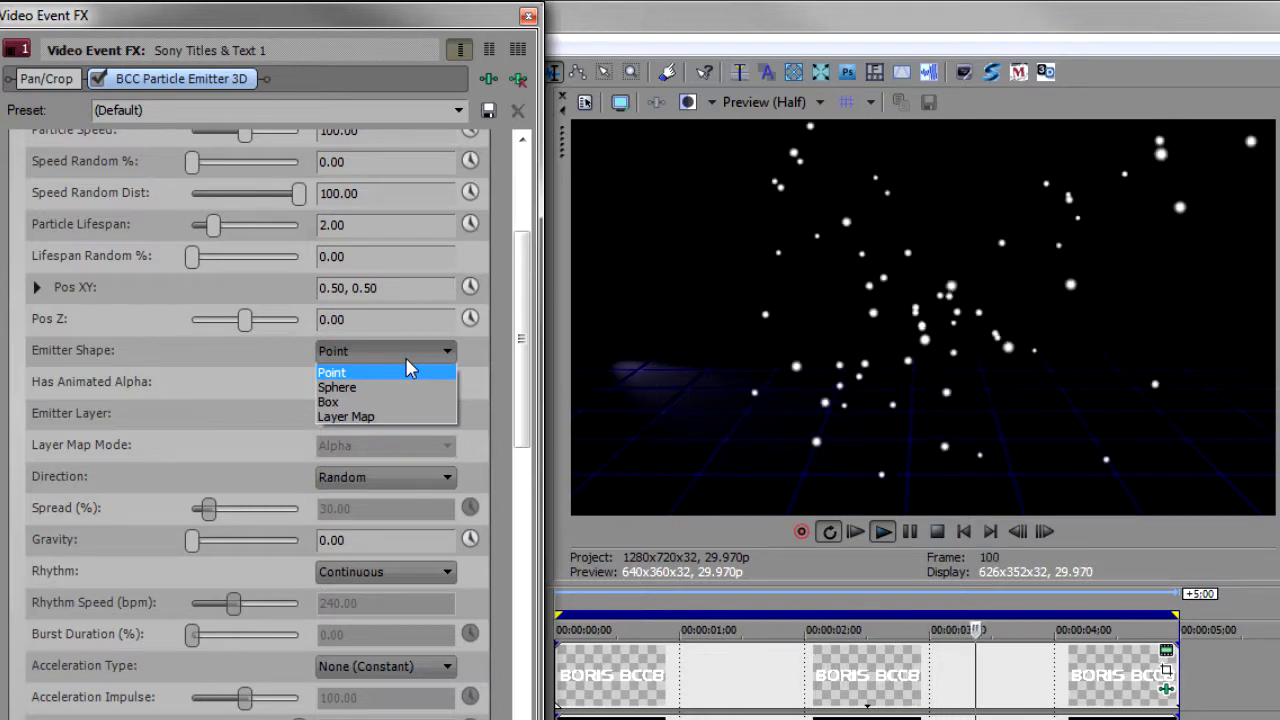
click(392, 418)
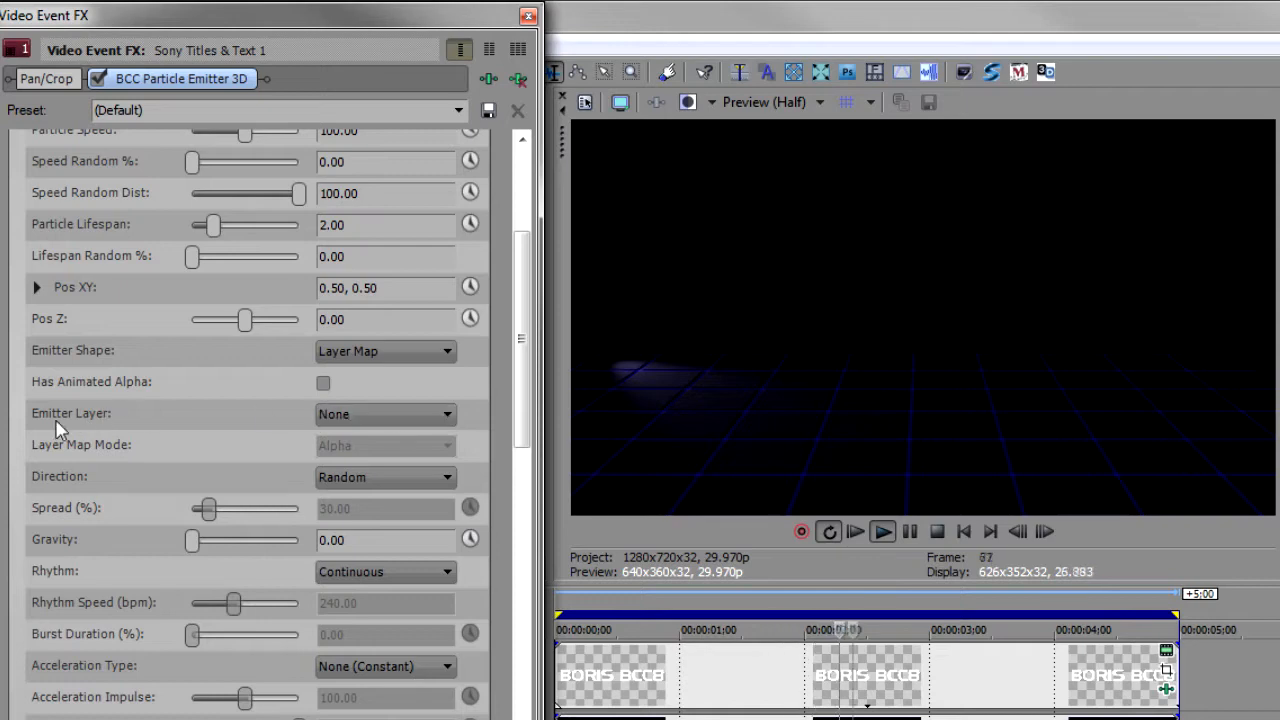
click(420, 421)
click(418, 449)
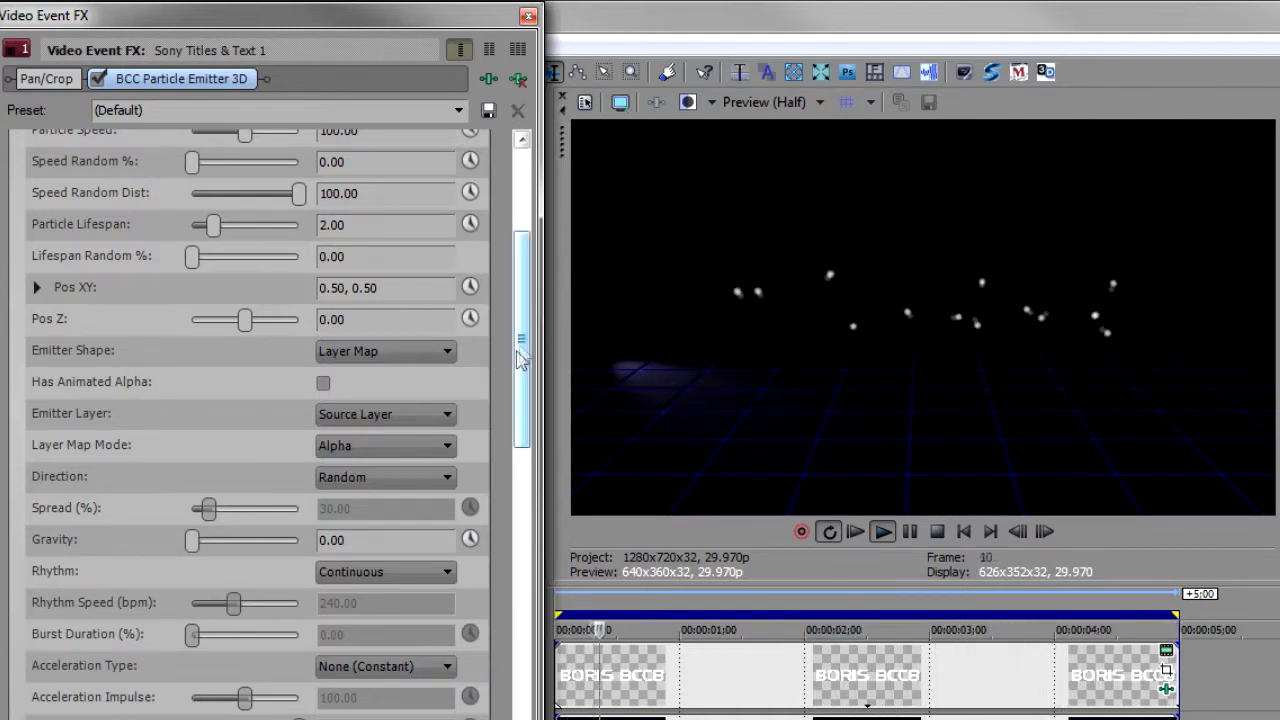
- Set the emitter's particle speed to 0 and raise its birthrate to 775.79
drag(521, 335, 520, 280)
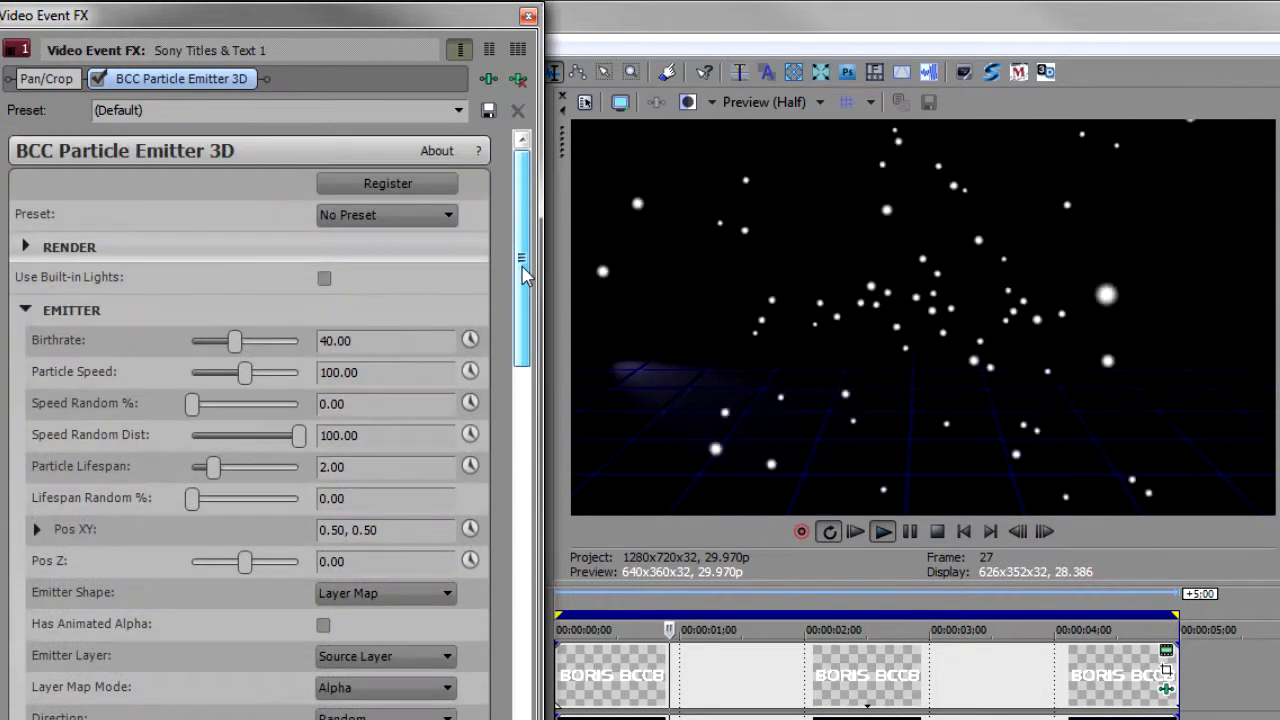
scroll(284, 390, down, 1)
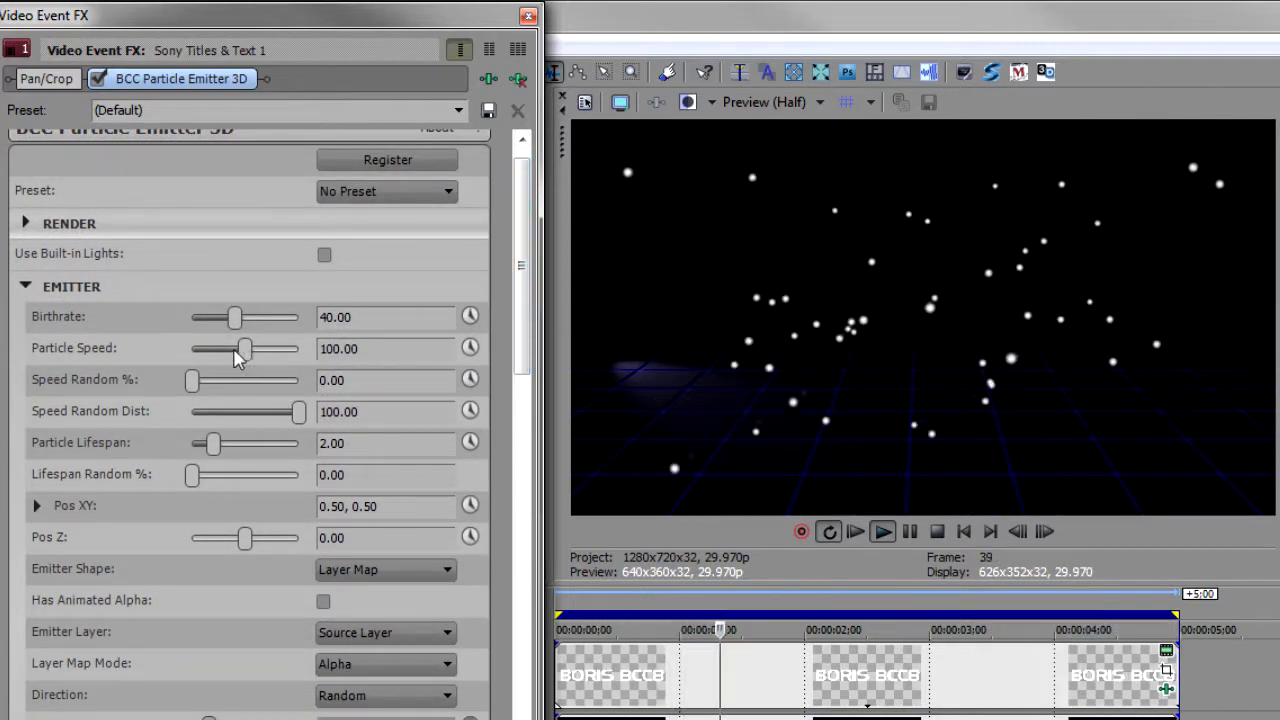
drag(245, 357, 165, 355)
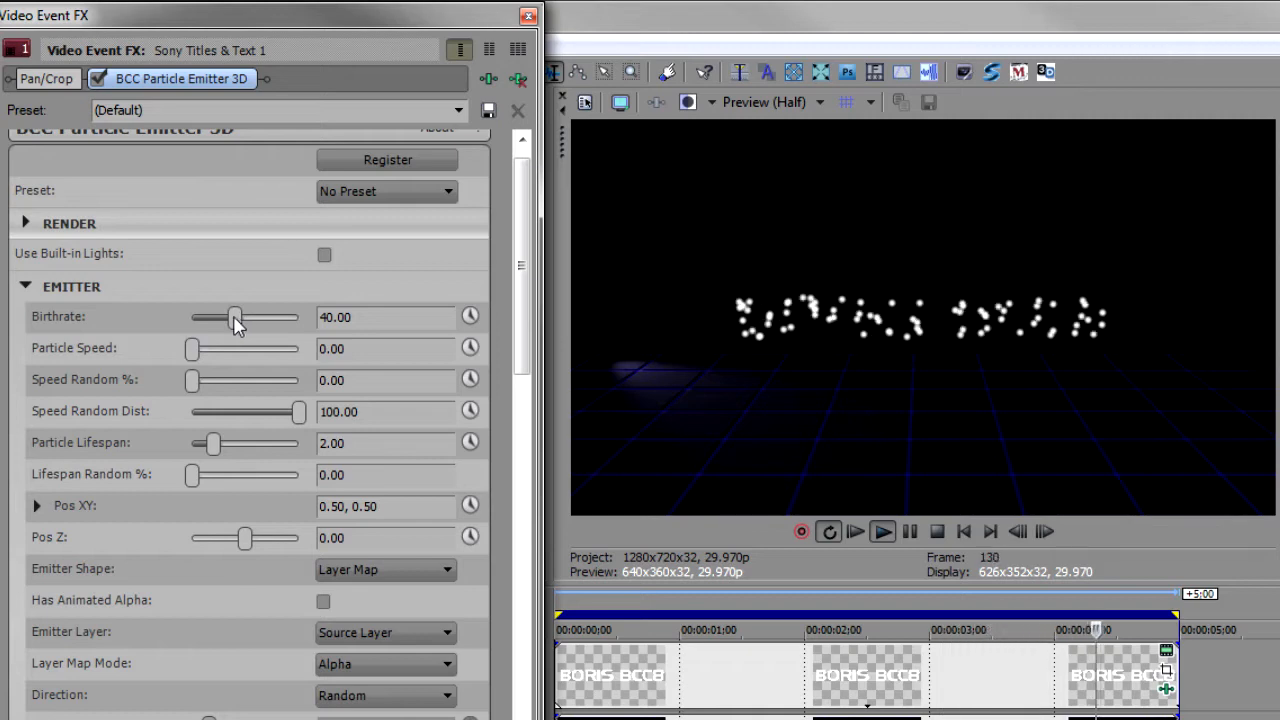
drag(268, 325, 302, 318)
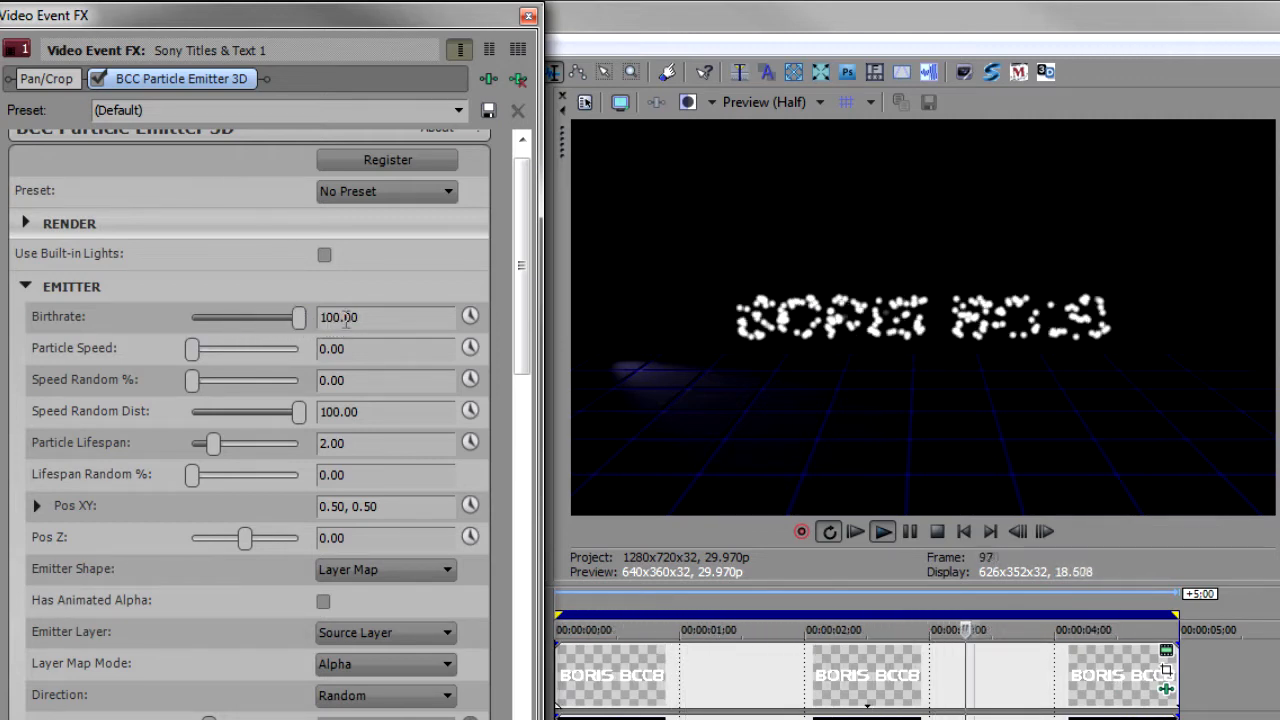
drag(302, 316, 985, 335)
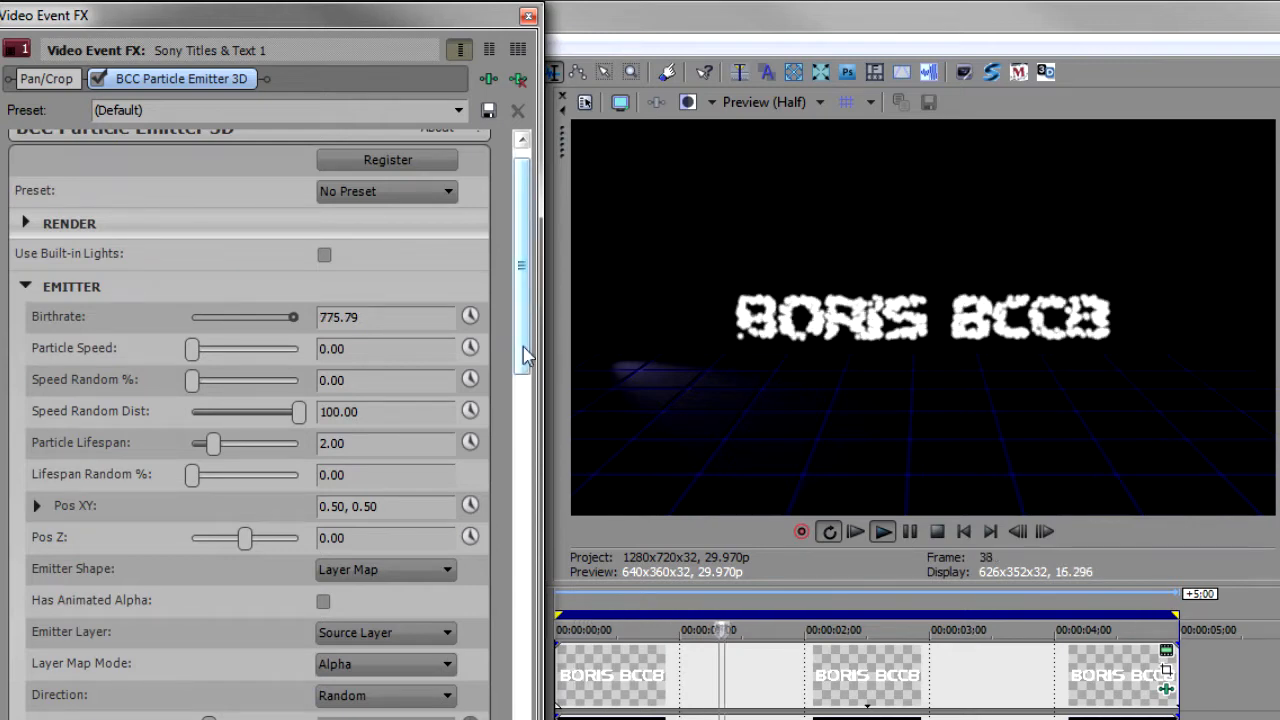
- Enlarge the particle title by setting the emitter's Scale Master to 162.11
drag(513, 315, 525, 452)
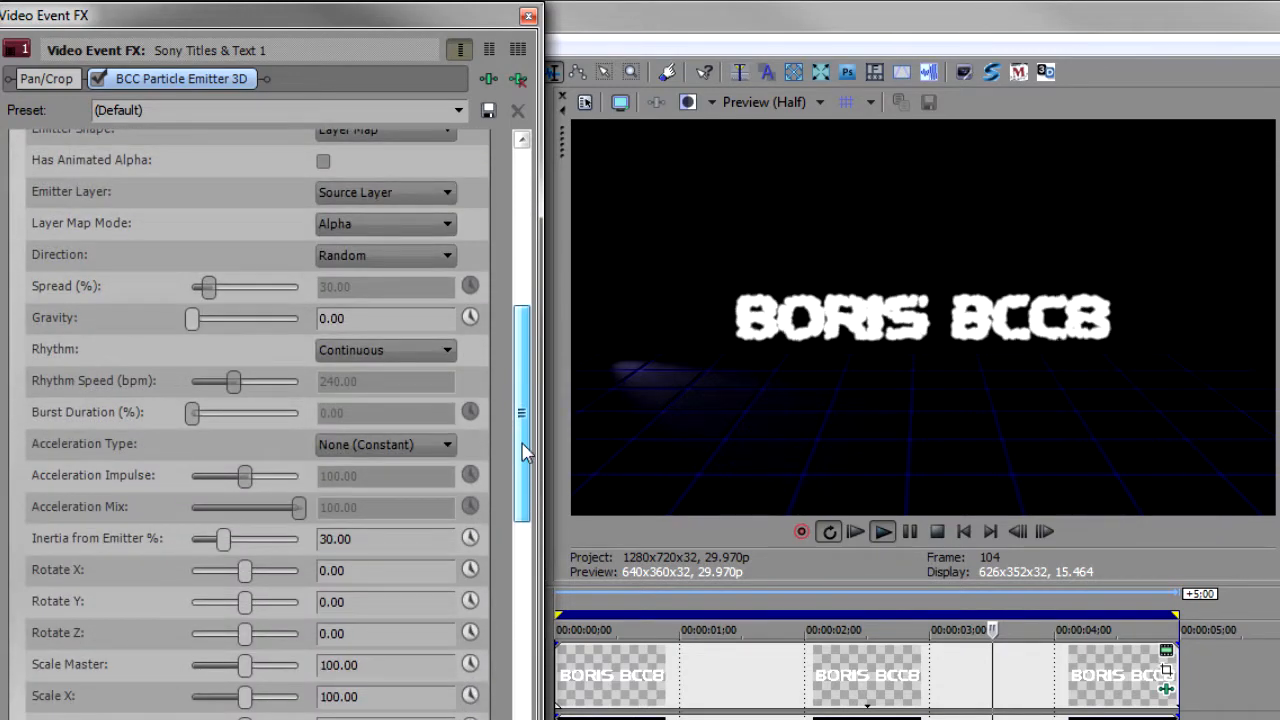
drag(527, 452, 541, 515)
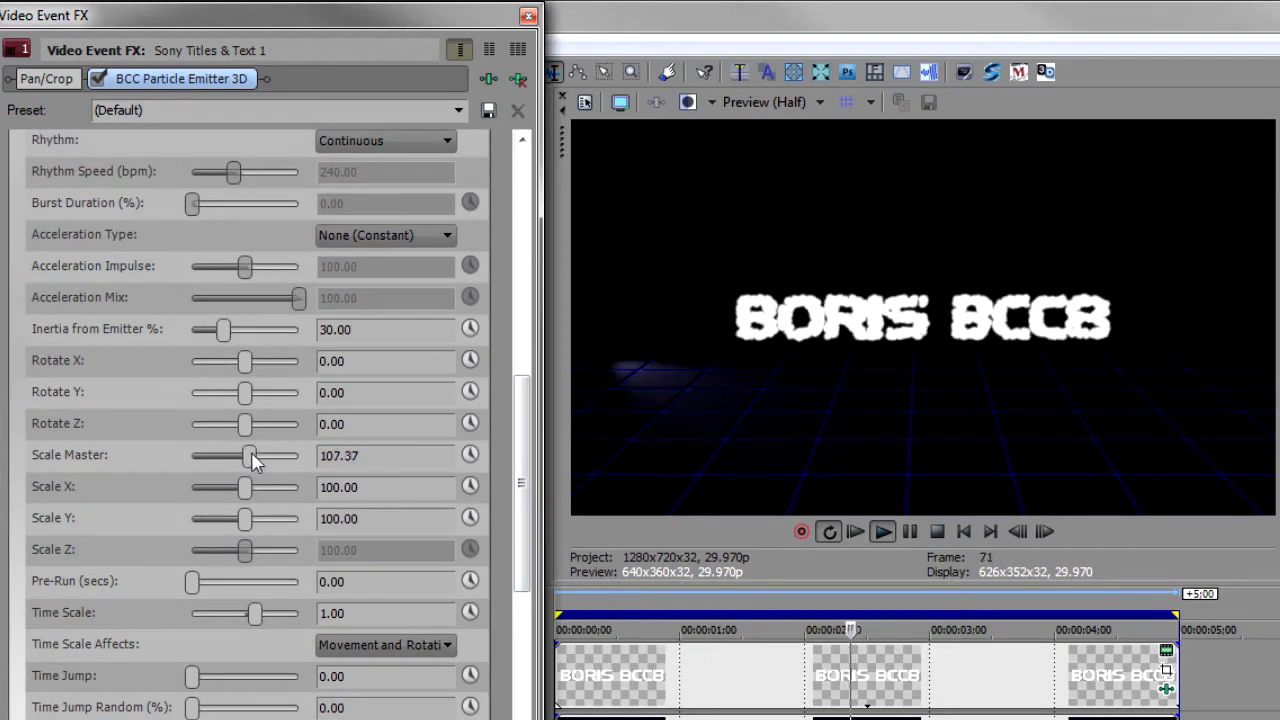
drag(268, 459, 282, 460)
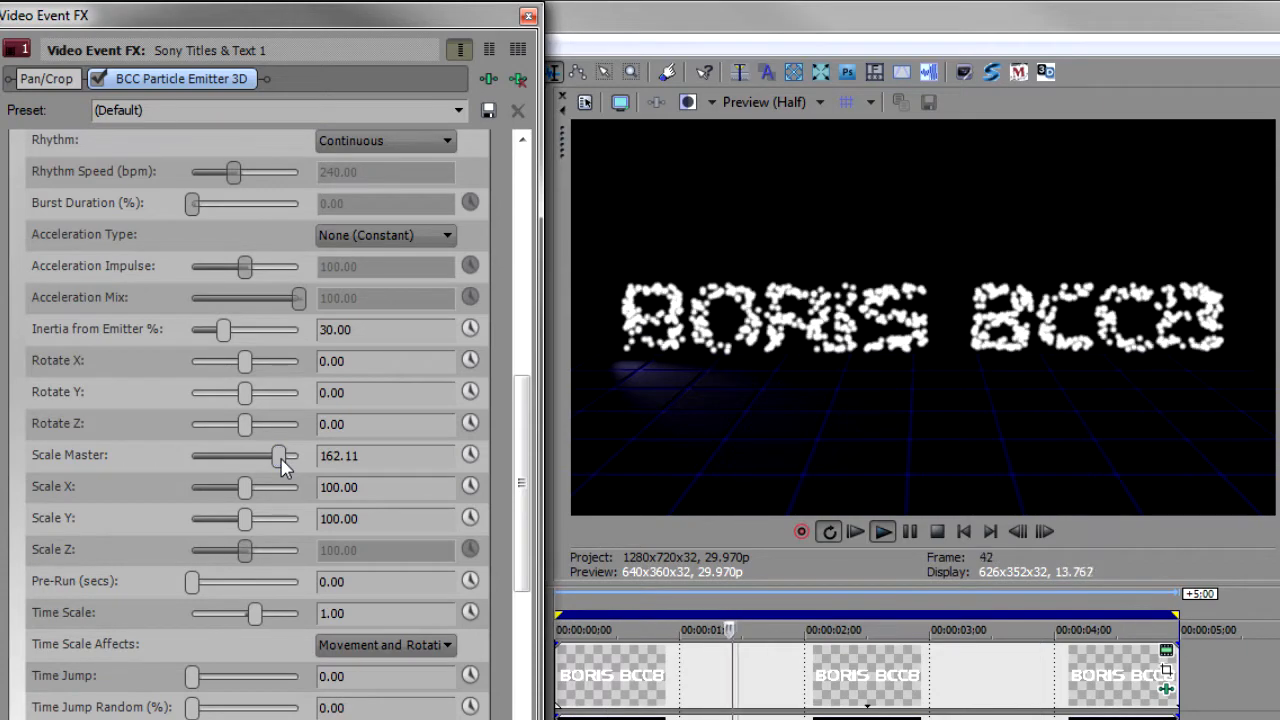
- Set the emitter's birthrate to 1000
scroll(522, 447, up, 8)
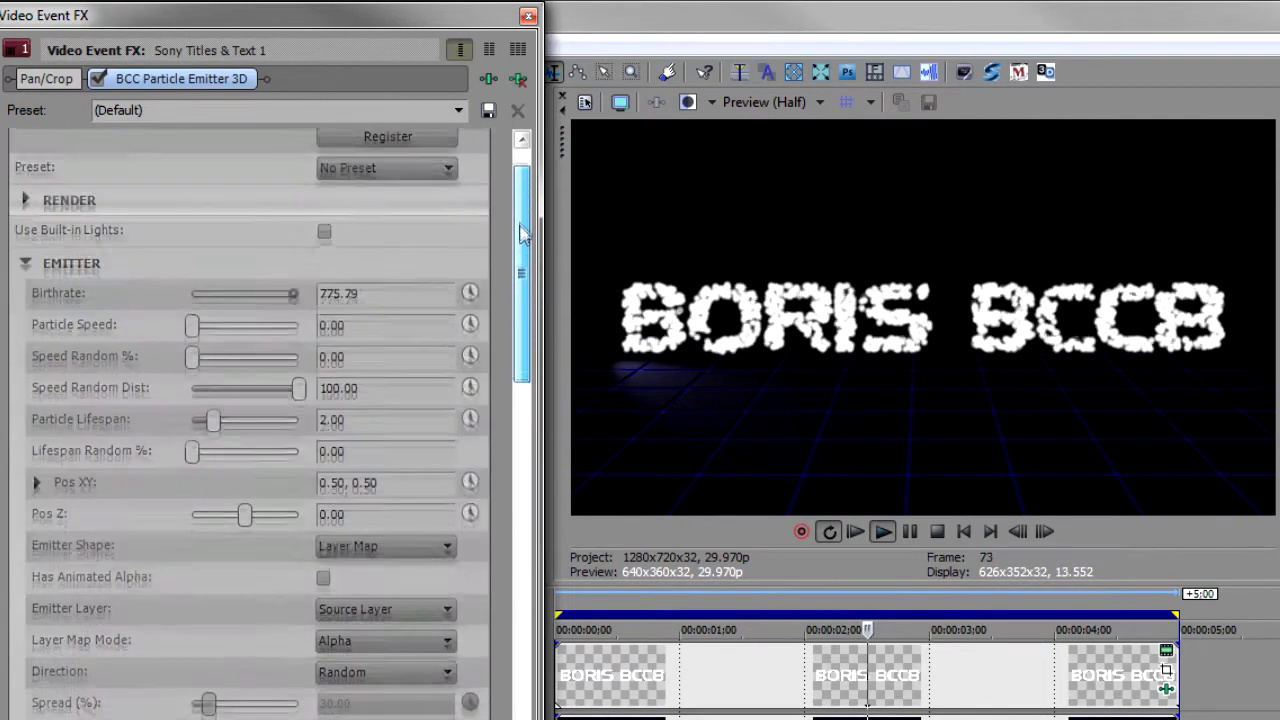
click(385, 273)
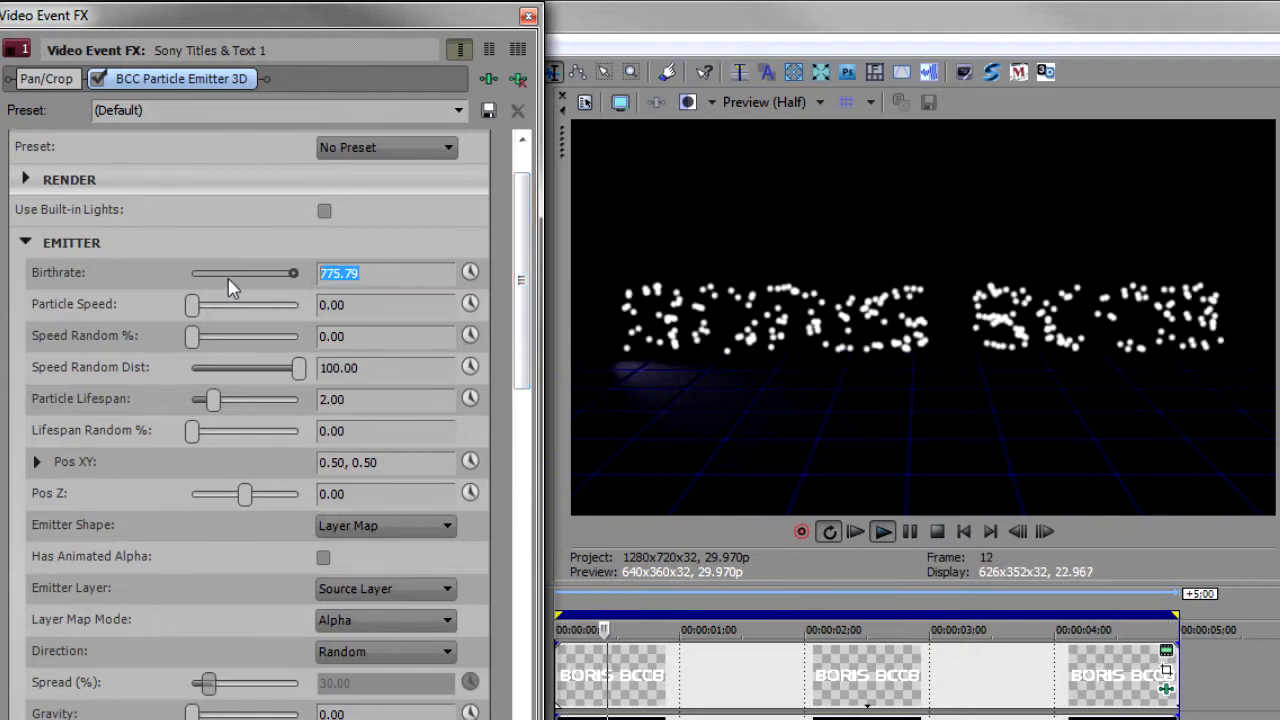
text(000.00)
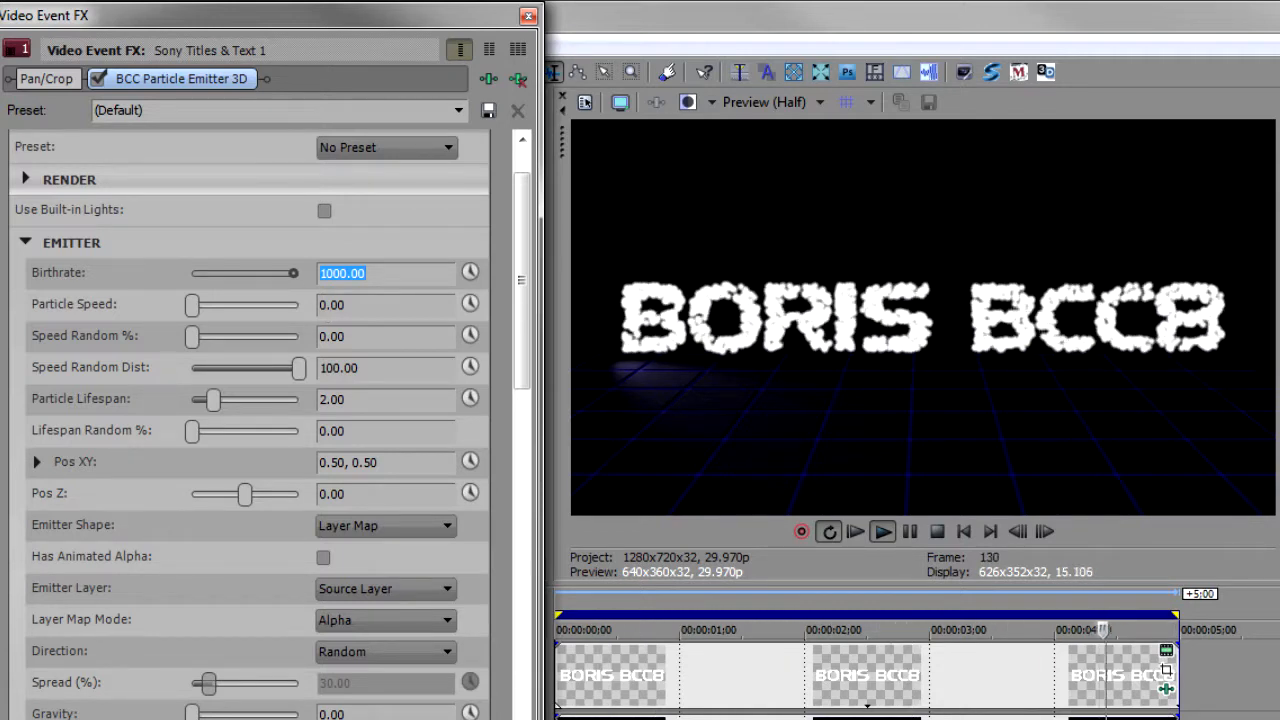
- Close the effect settings and mute the grid track
click(528, 16)
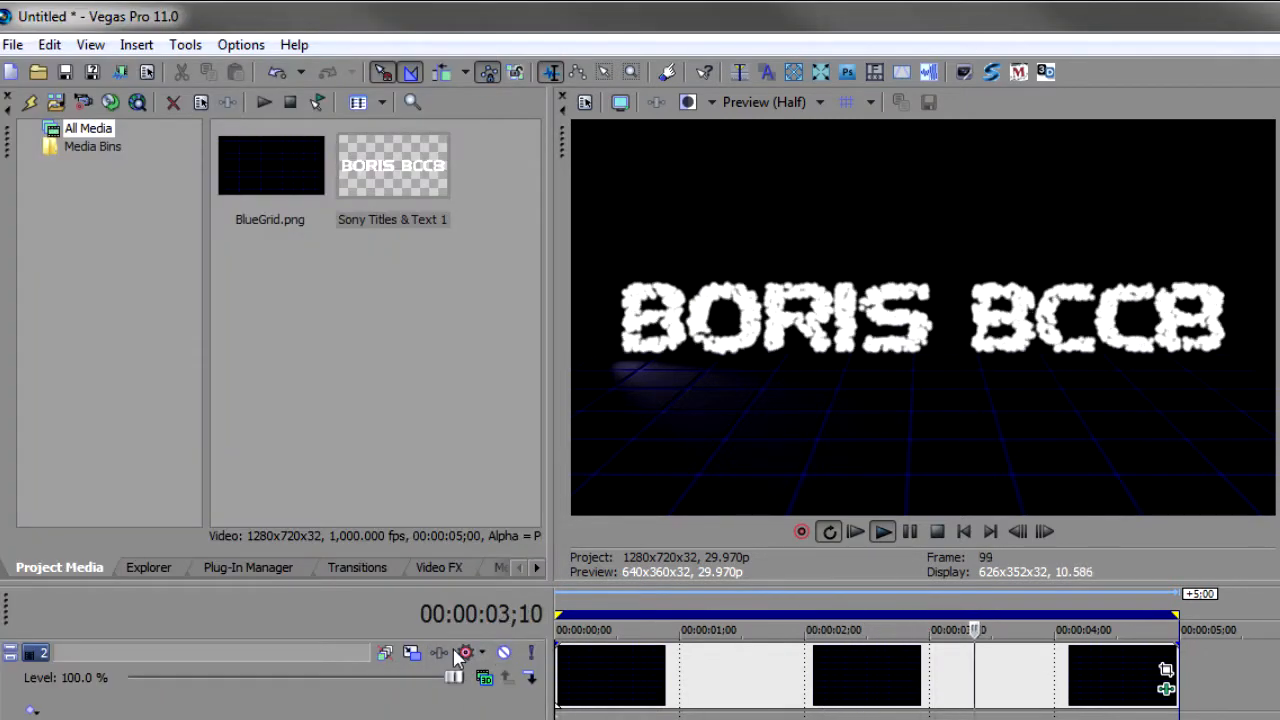
click(505, 654)
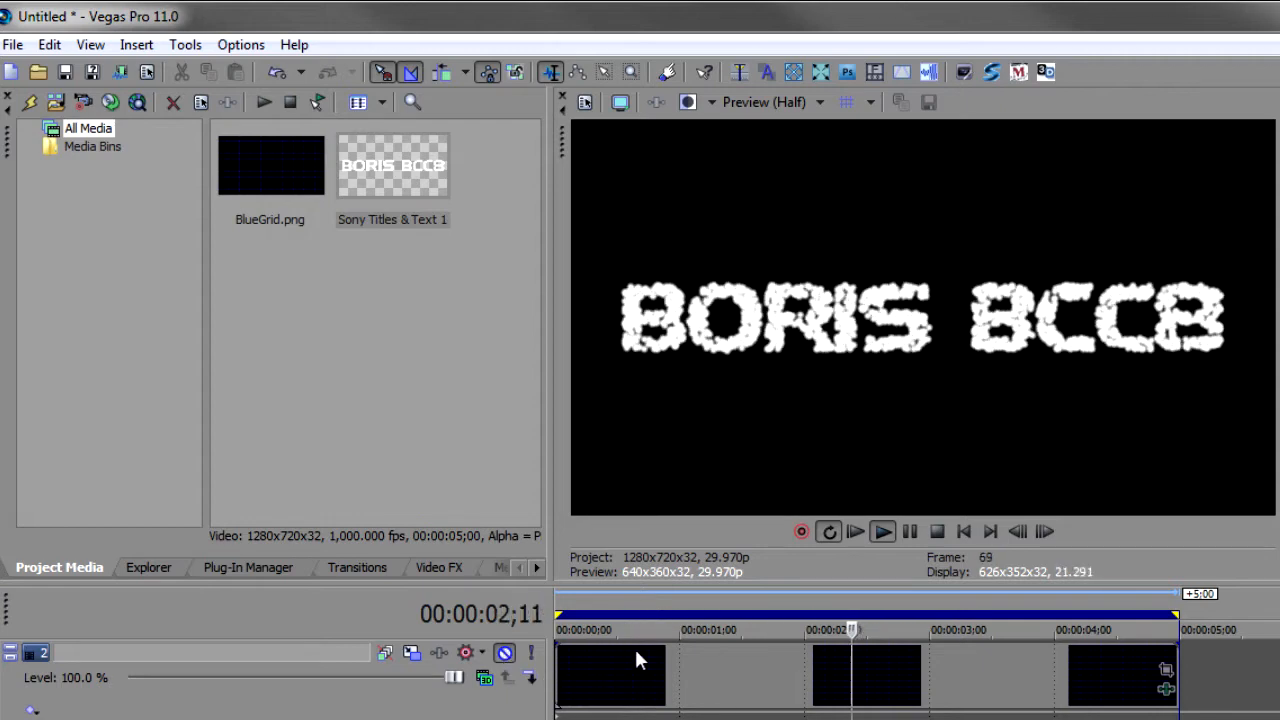
- Reopen the title's particle effect and move its emitter toward the frame's left side, with Pos XY at -0.22, 0.50
scroll(640, 675, up, 1)
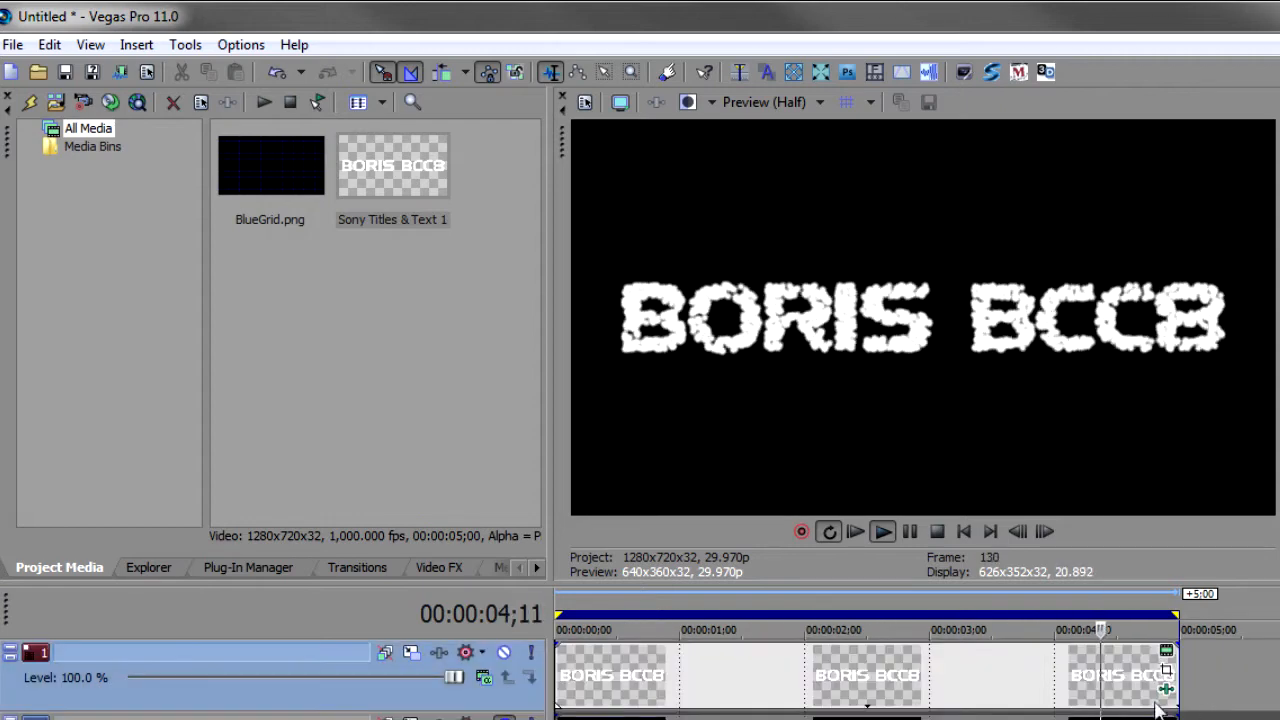
click(1165, 692)
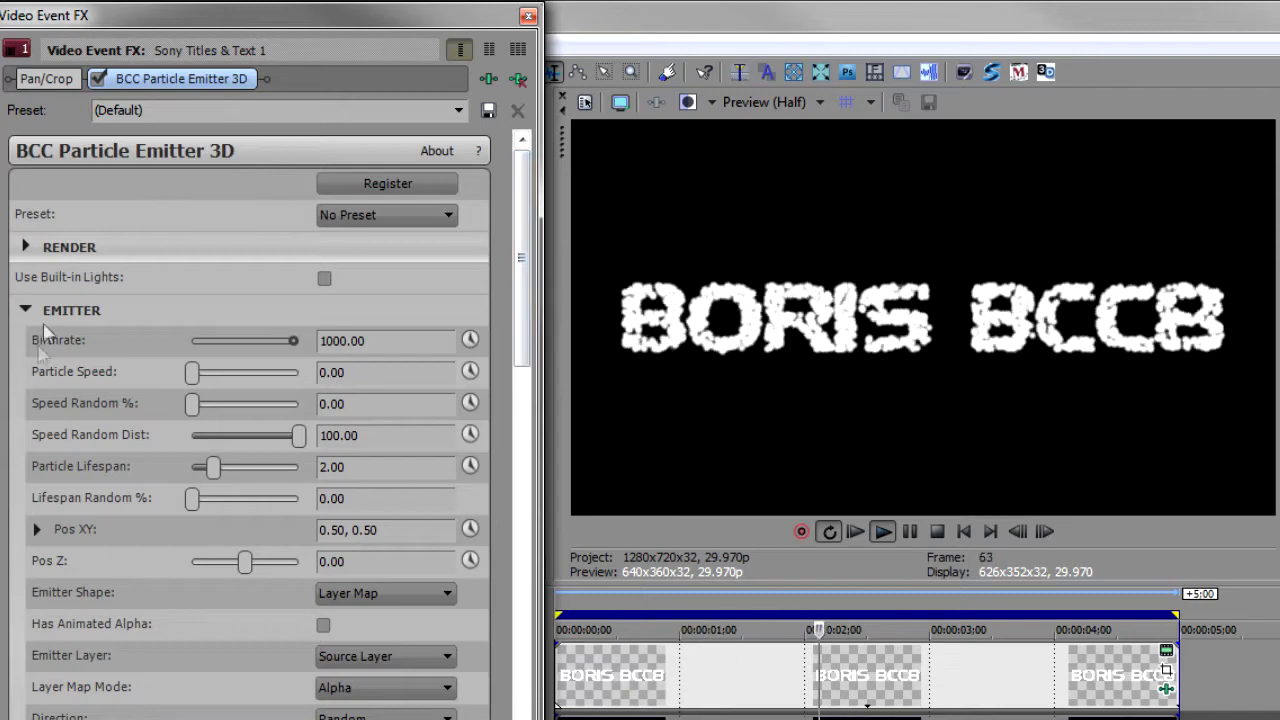
click(36, 529)
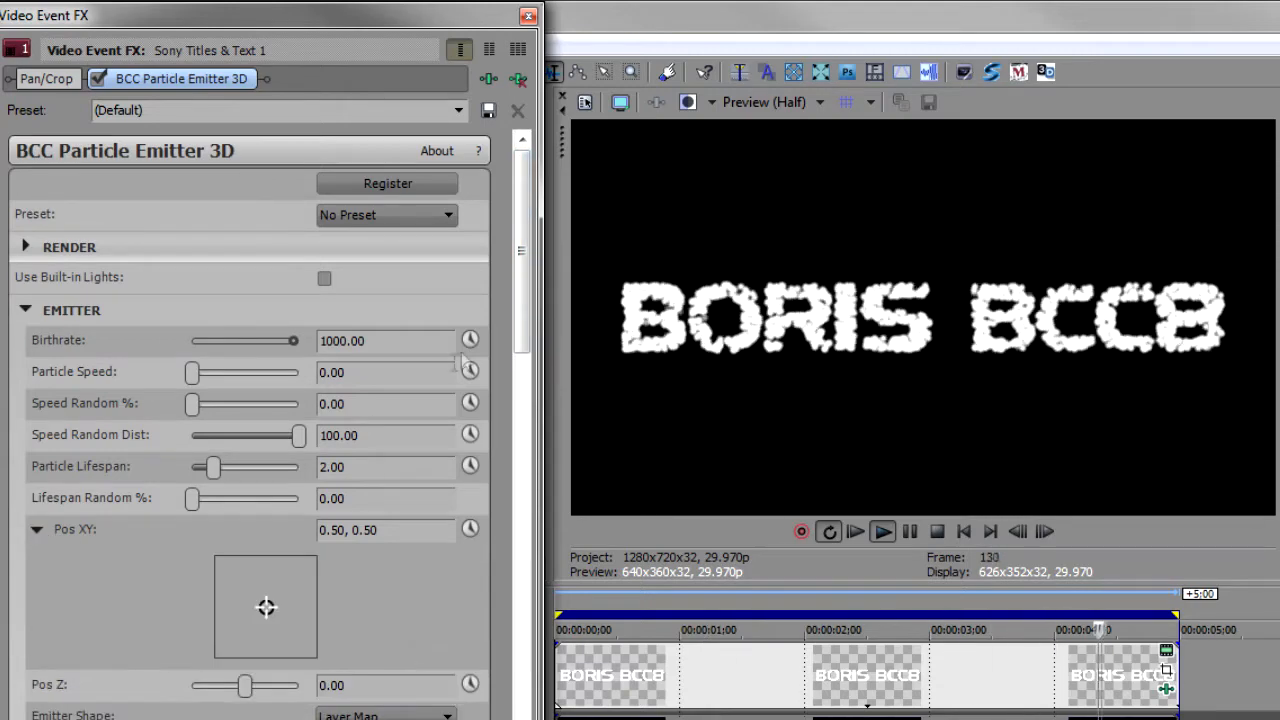
scroll(434, 371, down, 5)
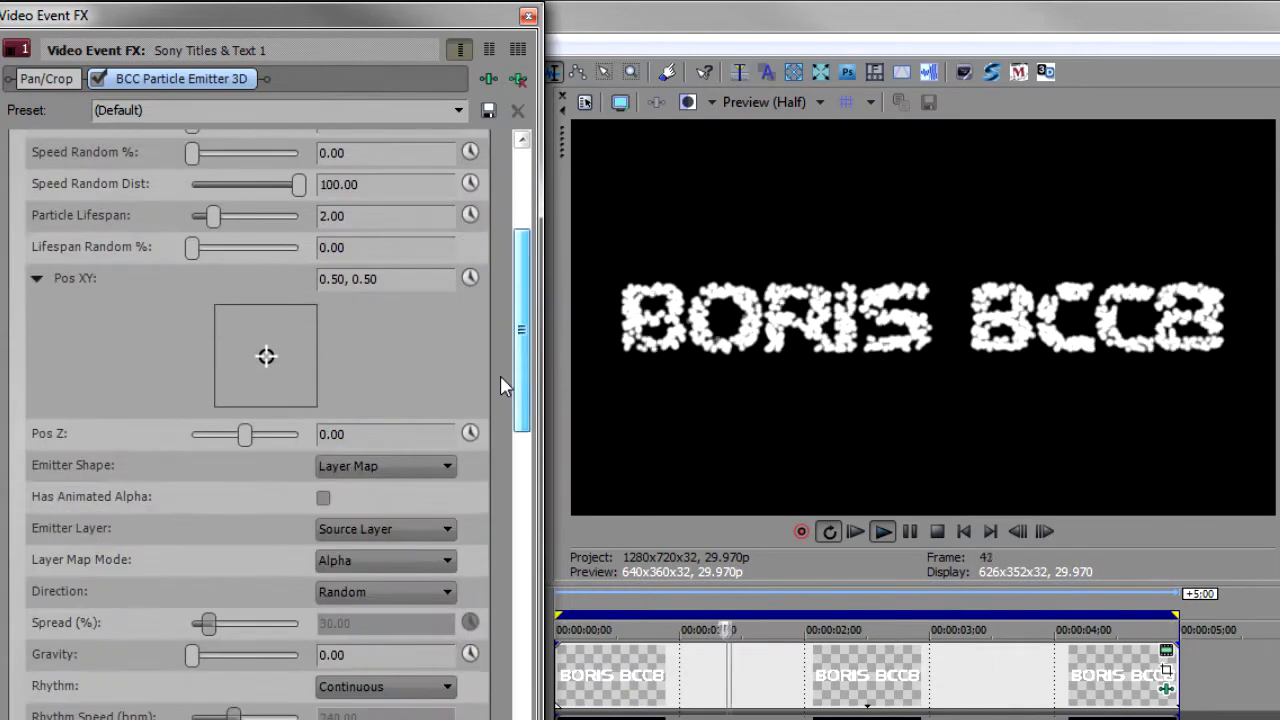
drag(266, 358, 175, 363)
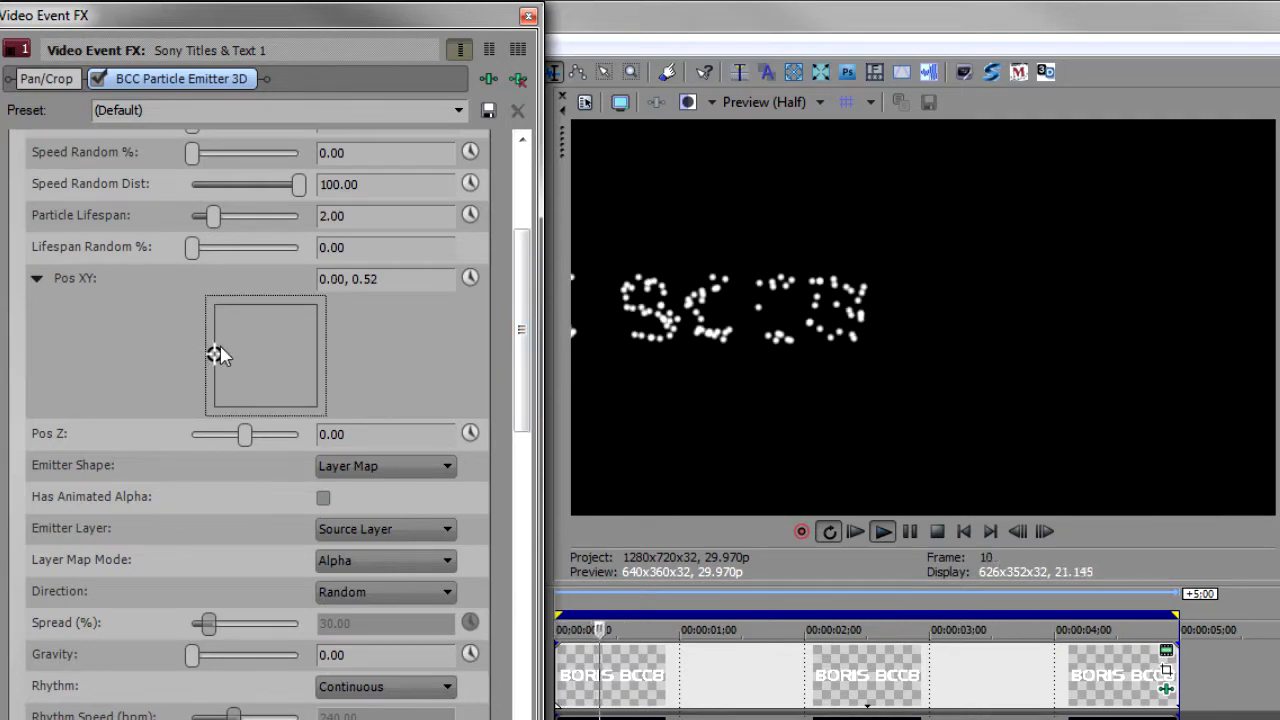
mouse_move(215, 357)
mouse_down()
mouse_move(184, 362)
mouse_move(195, 364)
mouse_up()
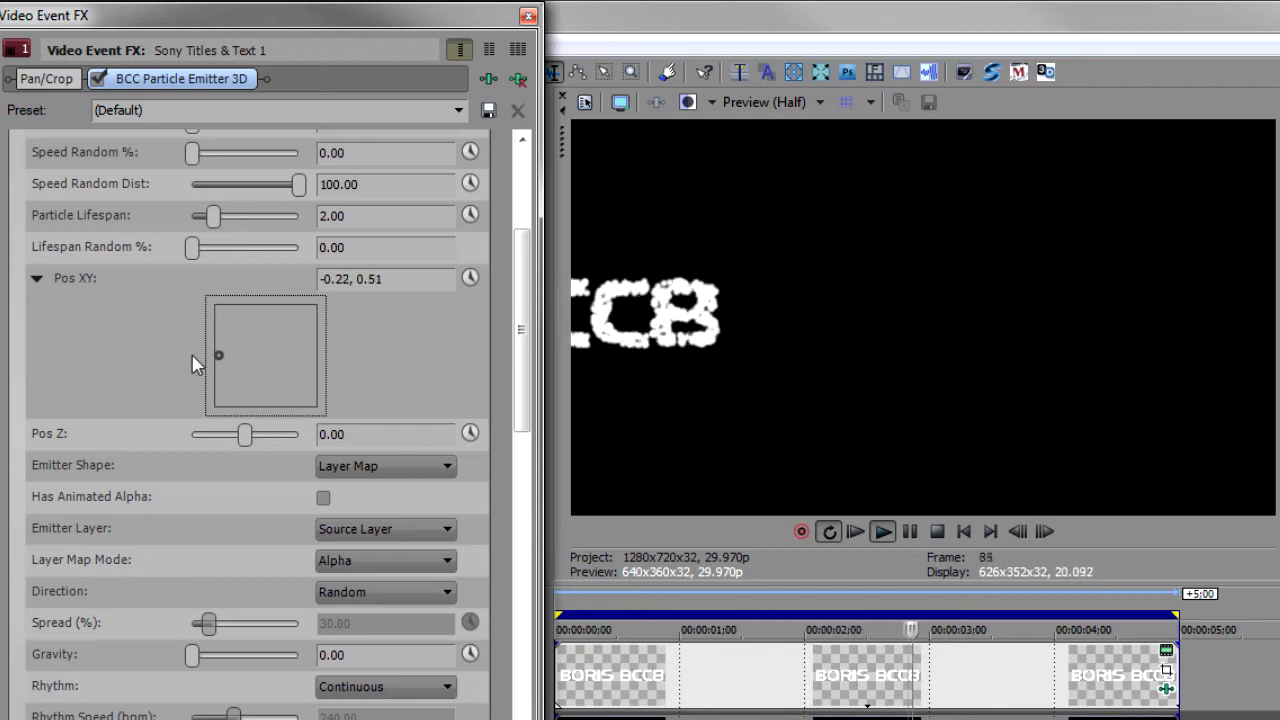
click(398, 278)
text(0)
key(Return)
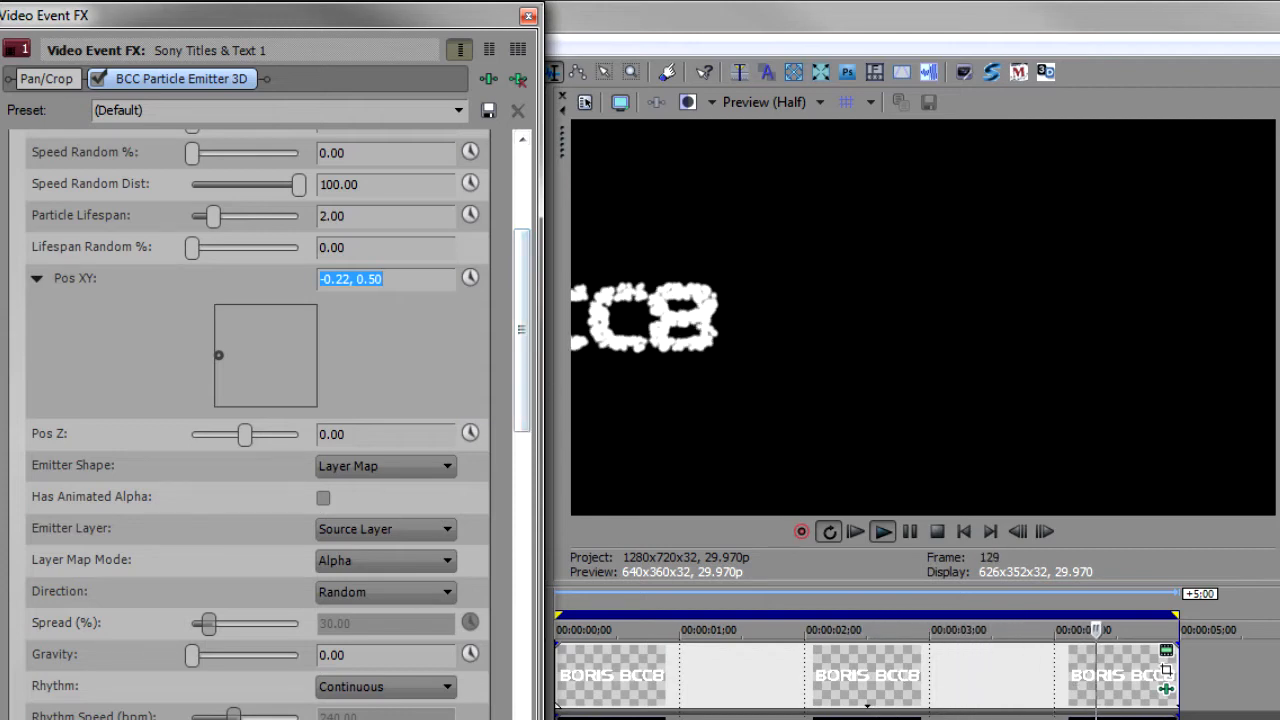
- Stop playback and enable keyframe animation for the emitter's Pos XY at the start of the title
key(space)
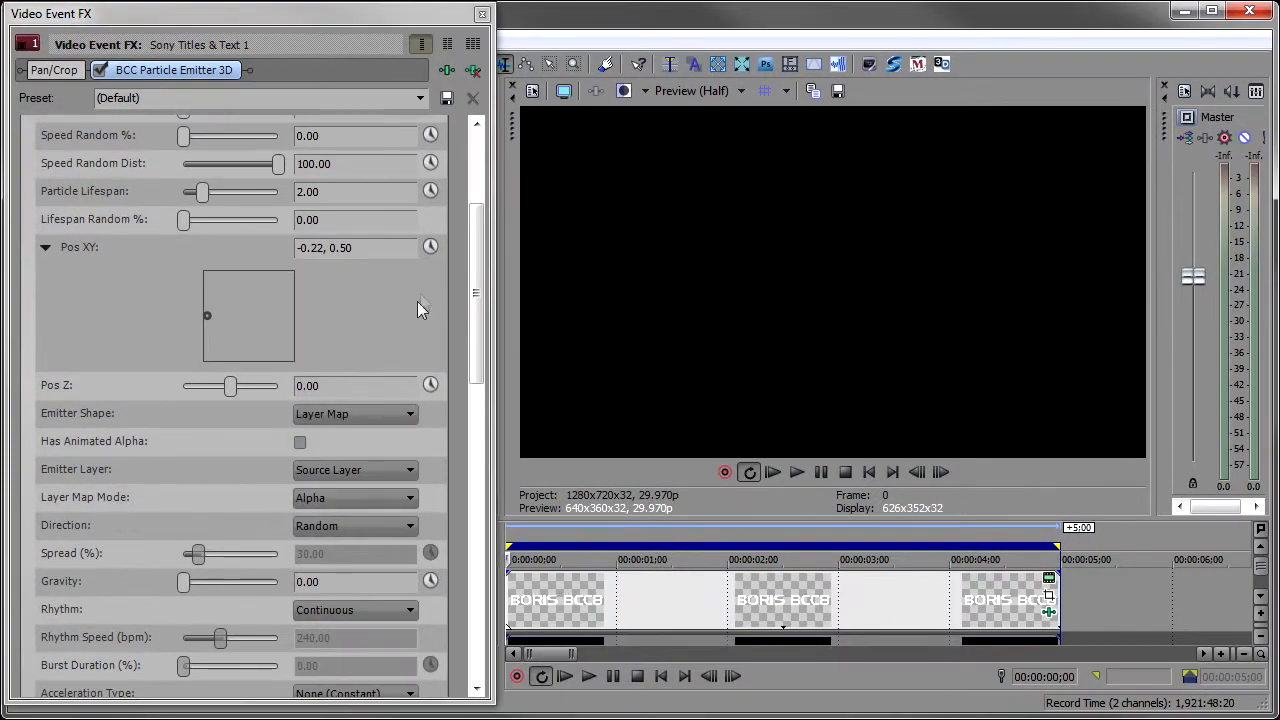
click(430, 247)
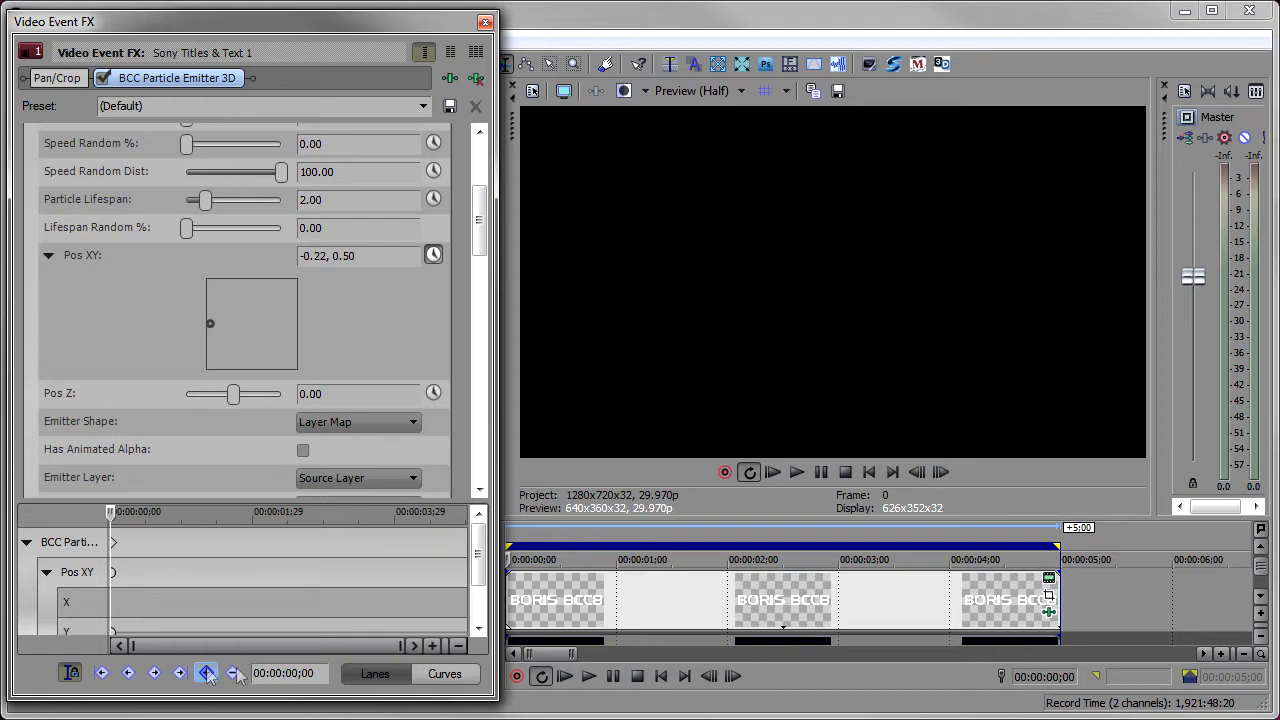
drag(480, 567, 480, 587)
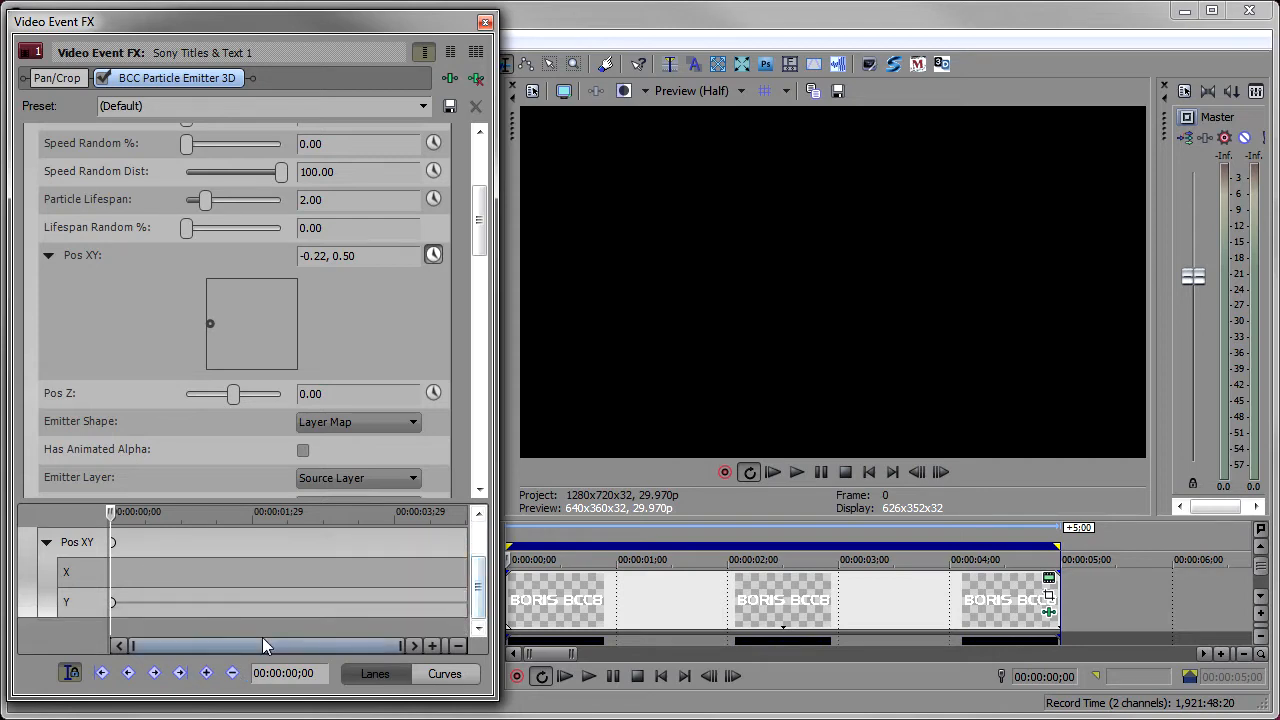
- Extend the title event by one second so it ends at 00:00:06;00
click(615, 587)
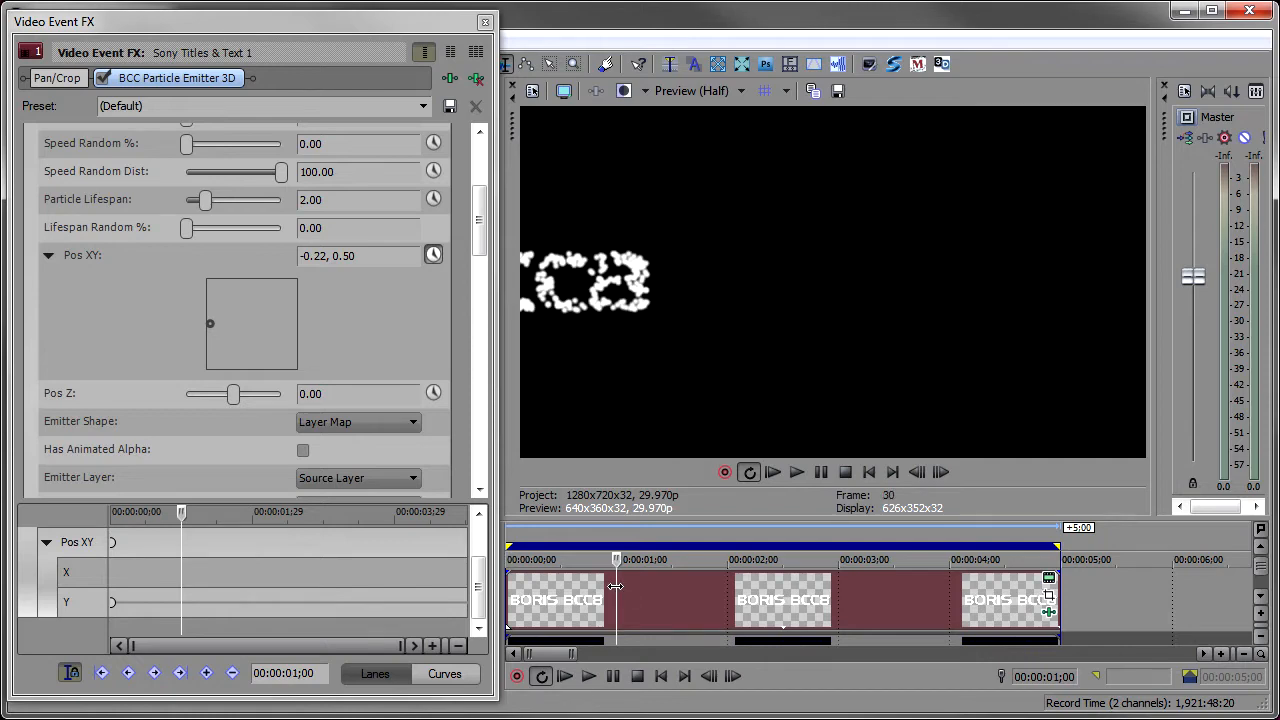
drag(1057, 597, 1167, 597)
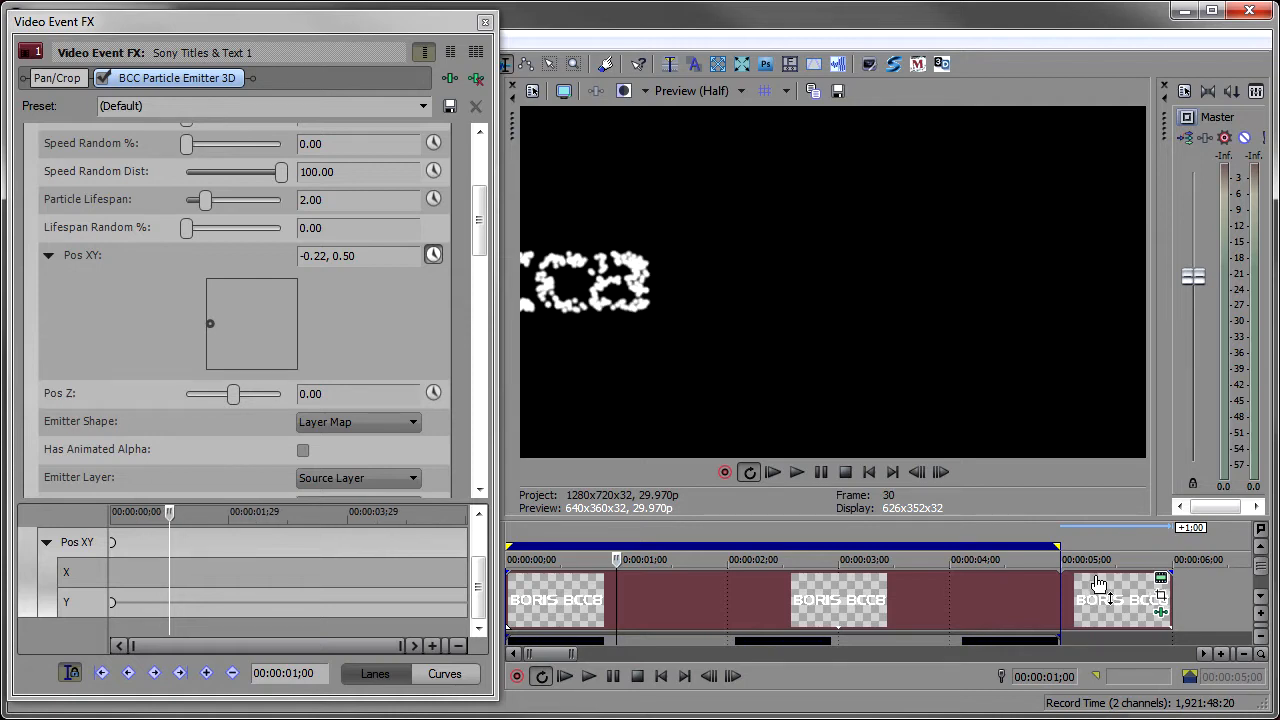
click(979, 602)
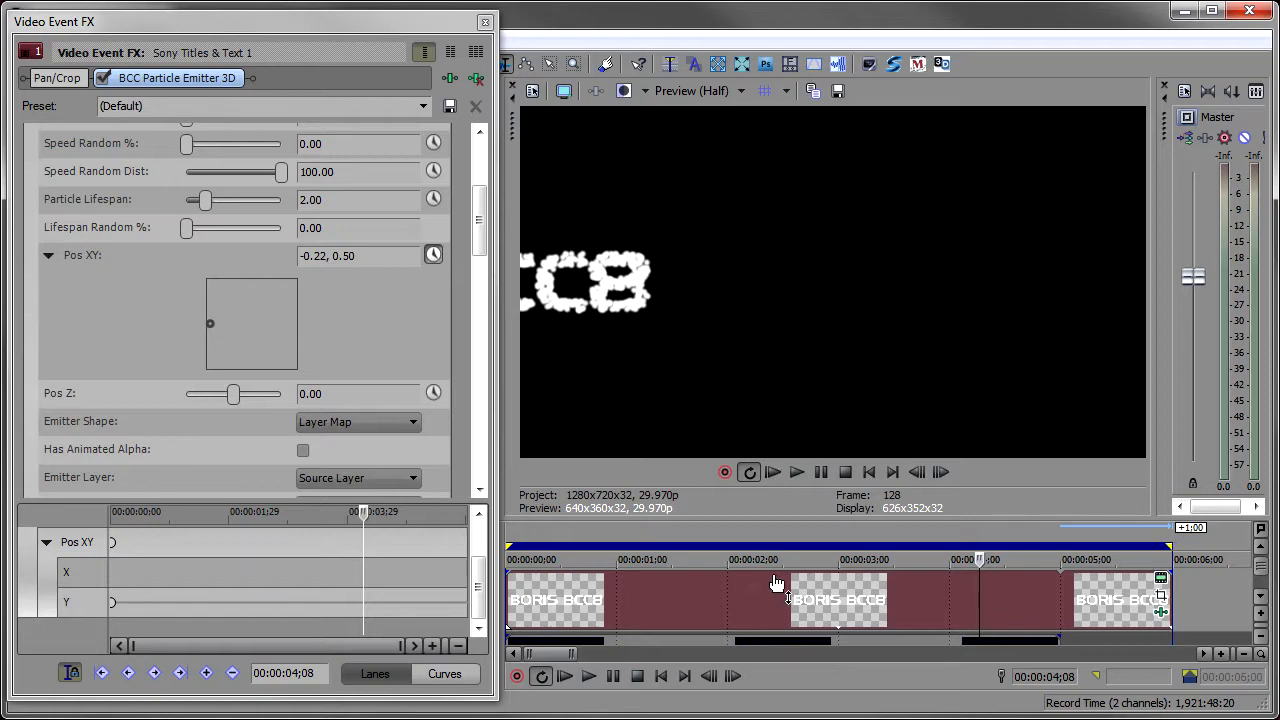
- Keyframe the emitter back at the centre, Pos XY 0.50, 0.50, at 00:00:01;00 and play the animation from the start
click(617, 600)
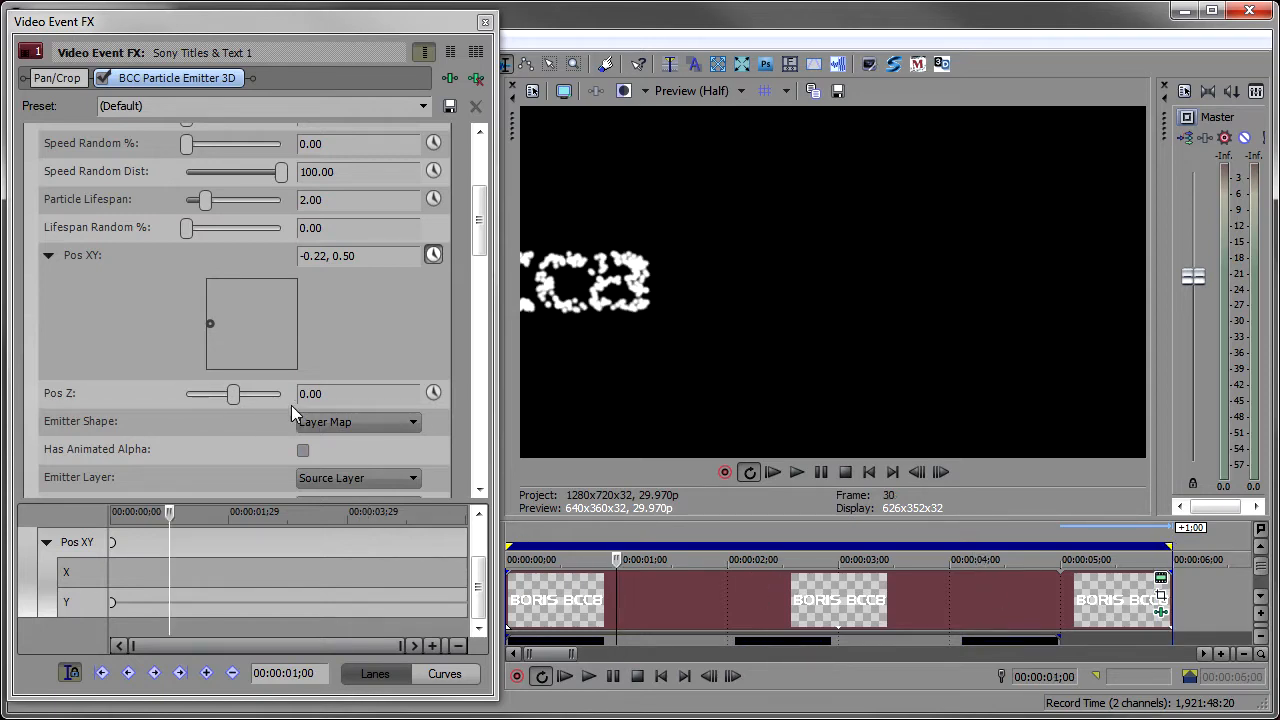
double_click(211, 326)
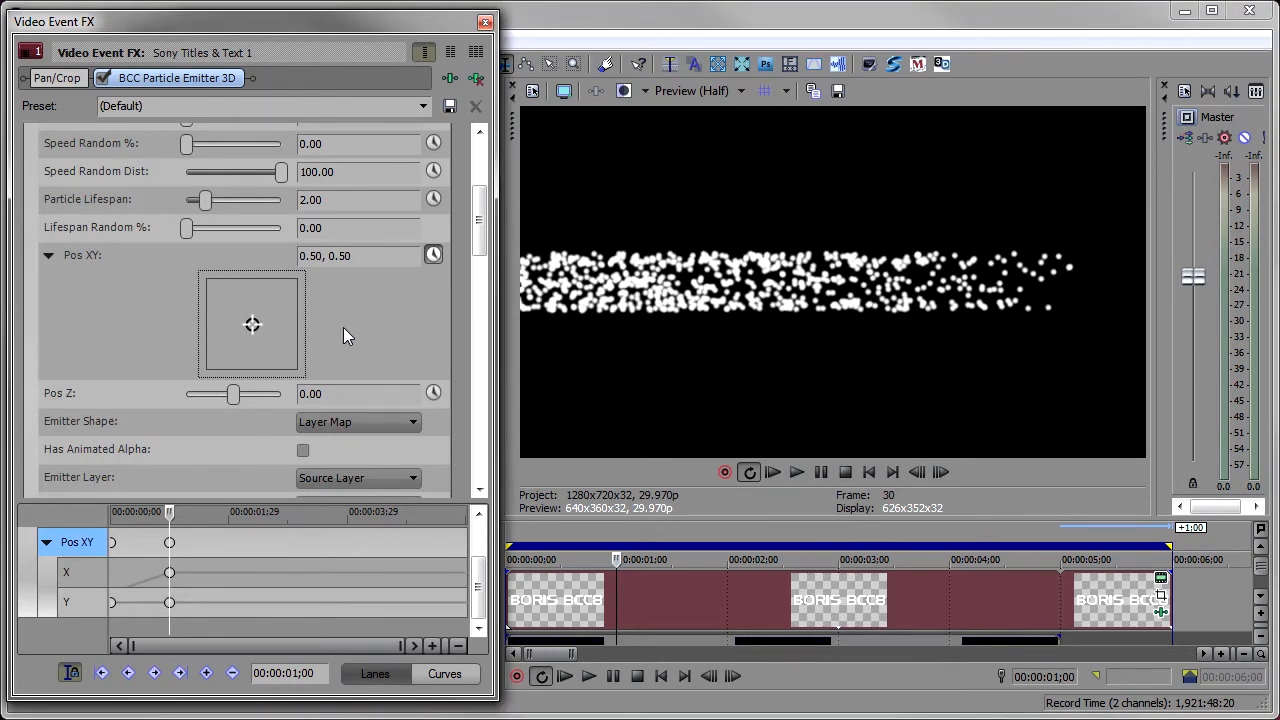
click(565, 677)
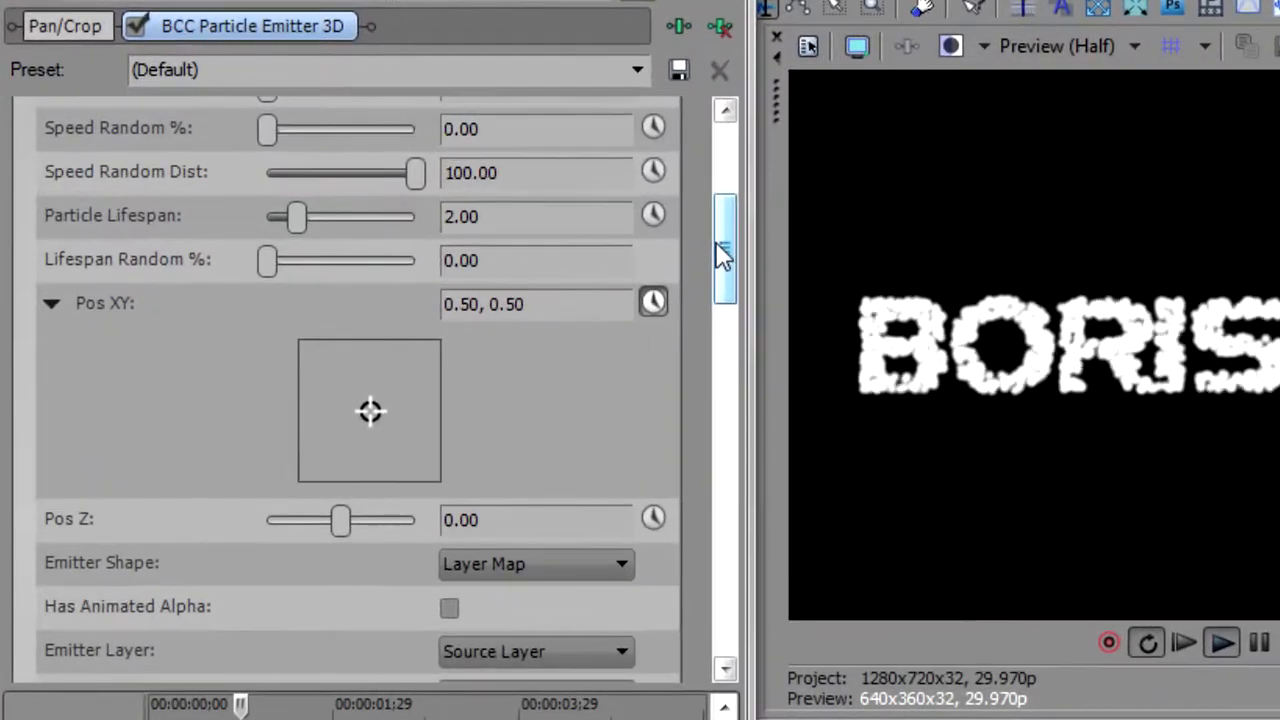
- Try the emitter's Inertia from Emitter at 0% and restore it to 30%
drag(716, 242, 725, 377)
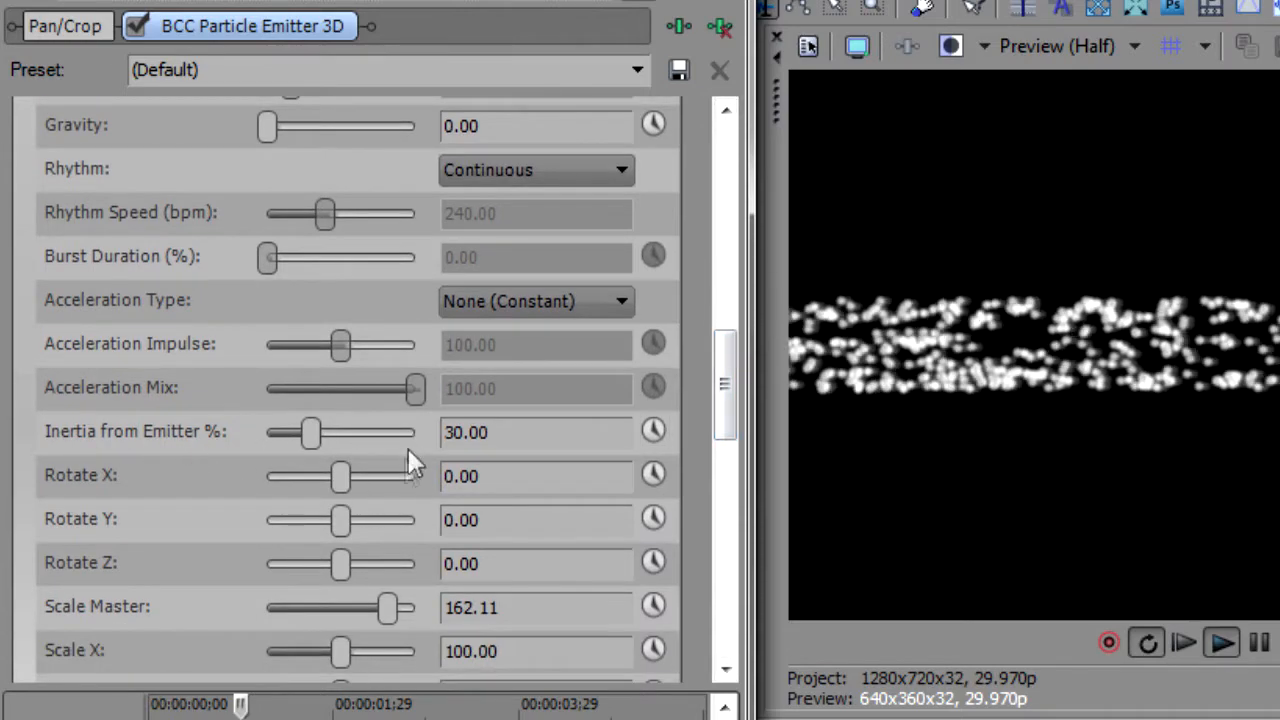
drag(312, 432, 254, 435)
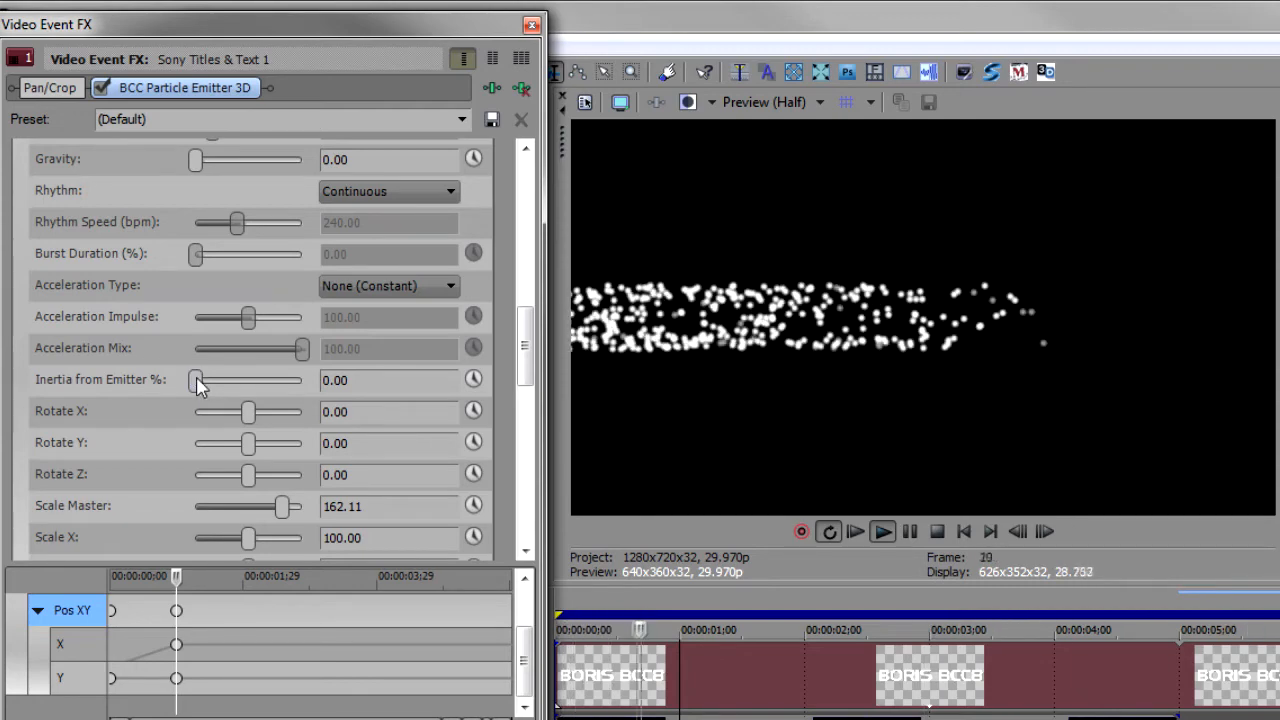
double_click(197, 383)
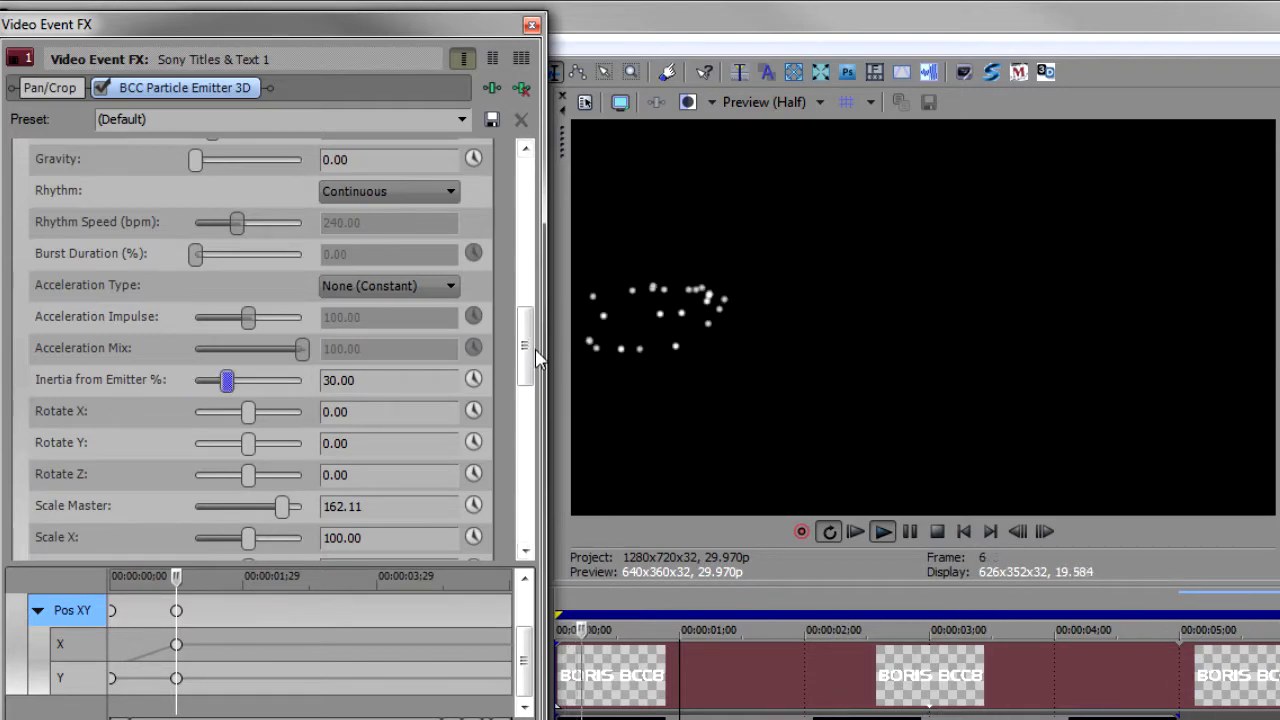
- Set the particles to the Sparkle 4 Pointed Flare Ring image collection, with Size 51.58 and Size Random 52.63%
drag(526, 343, 528, 228)
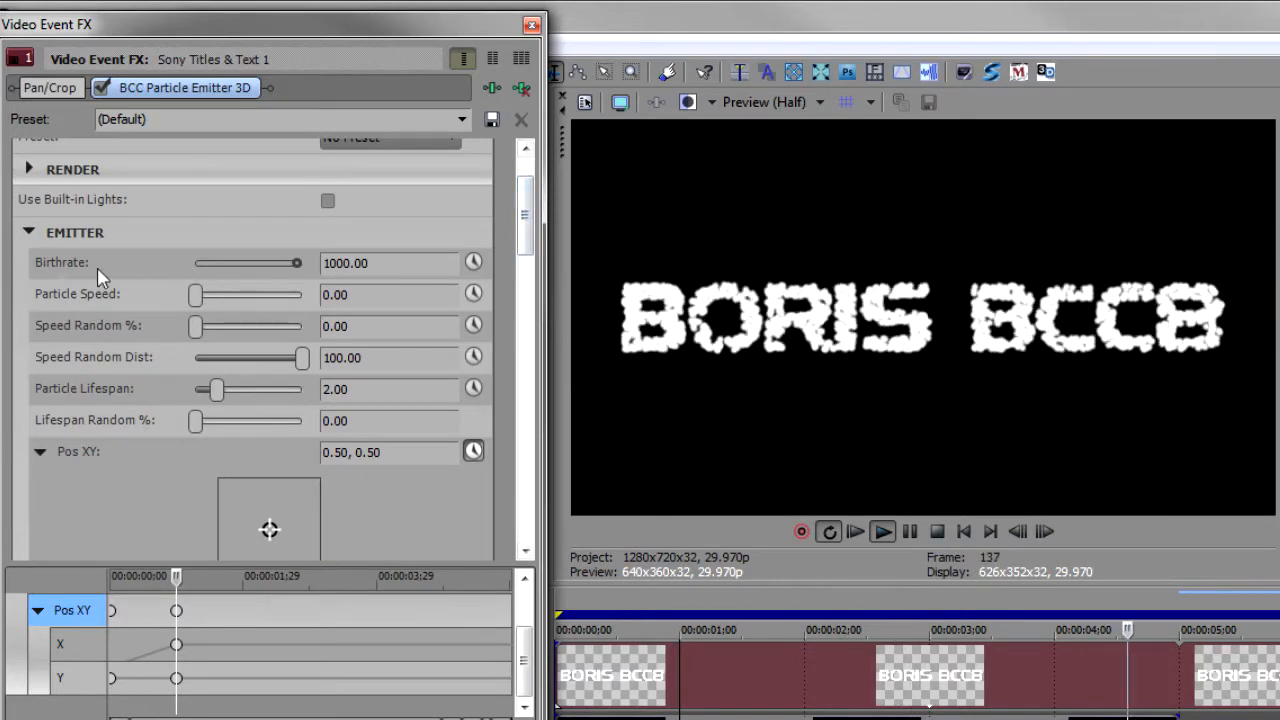
click(30, 233)
click(29, 264)
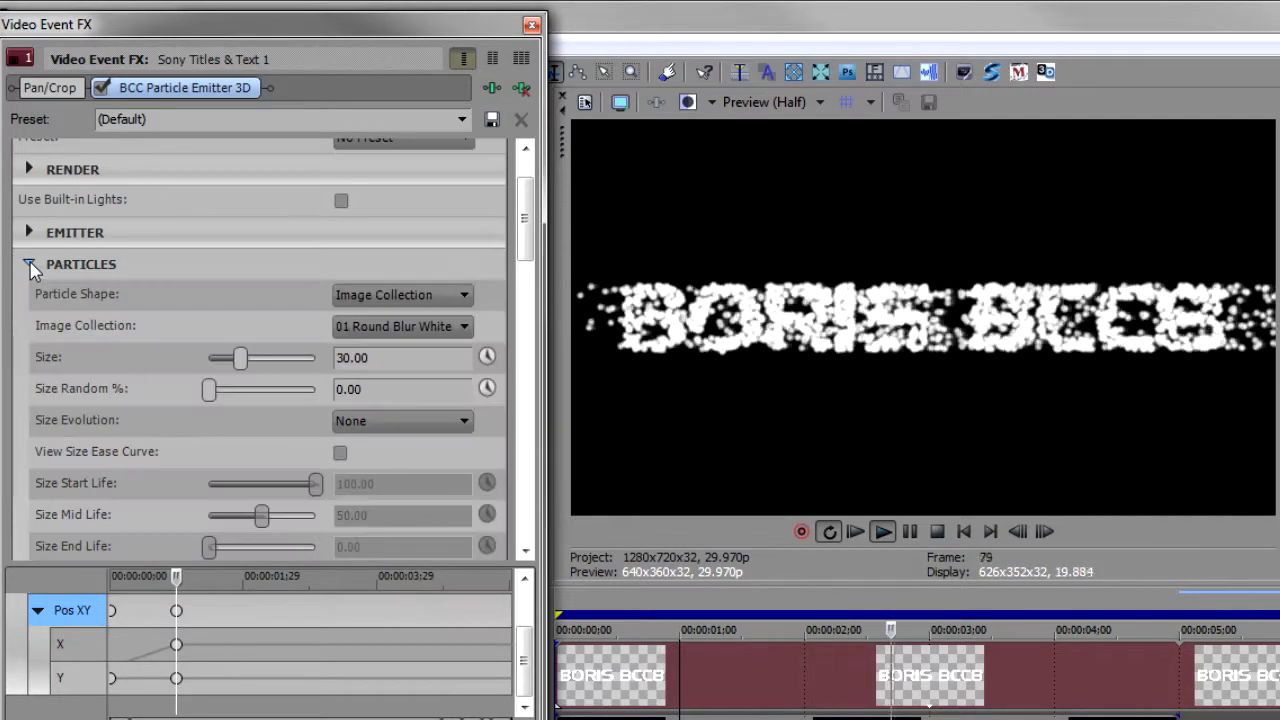
click(370, 335)
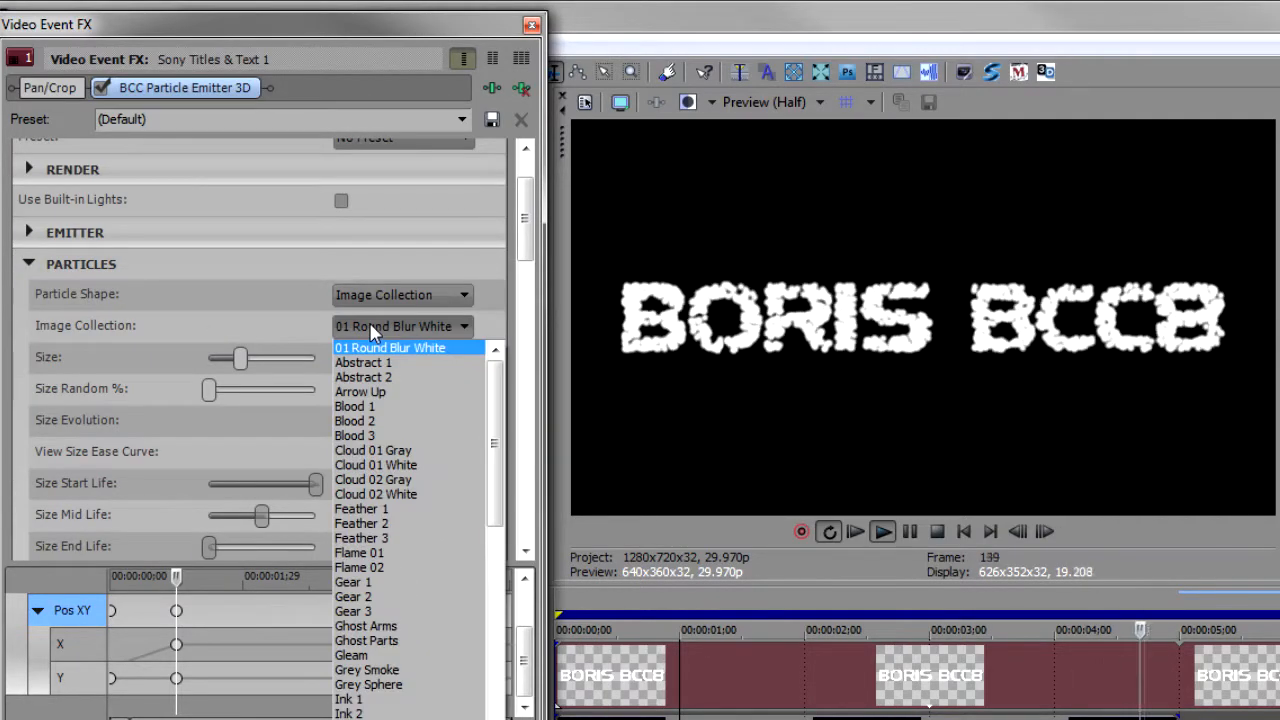
drag(492, 430, 495, 640)
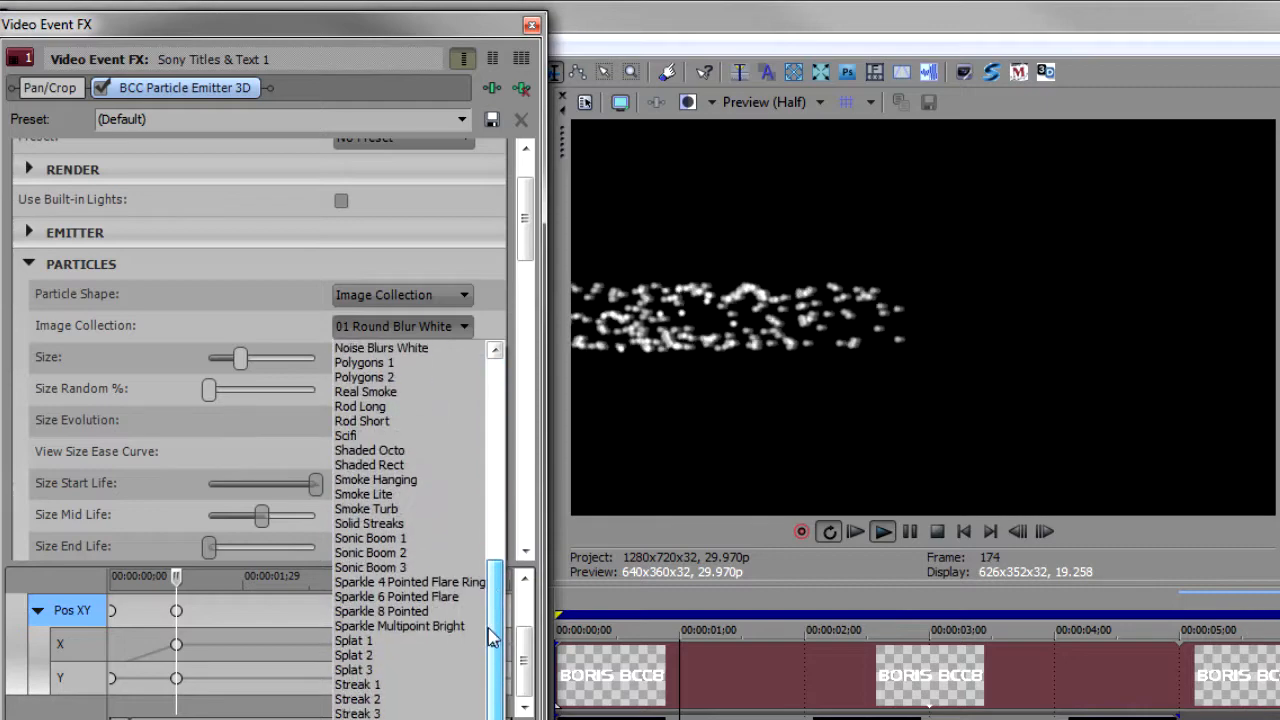
click(427, 583)
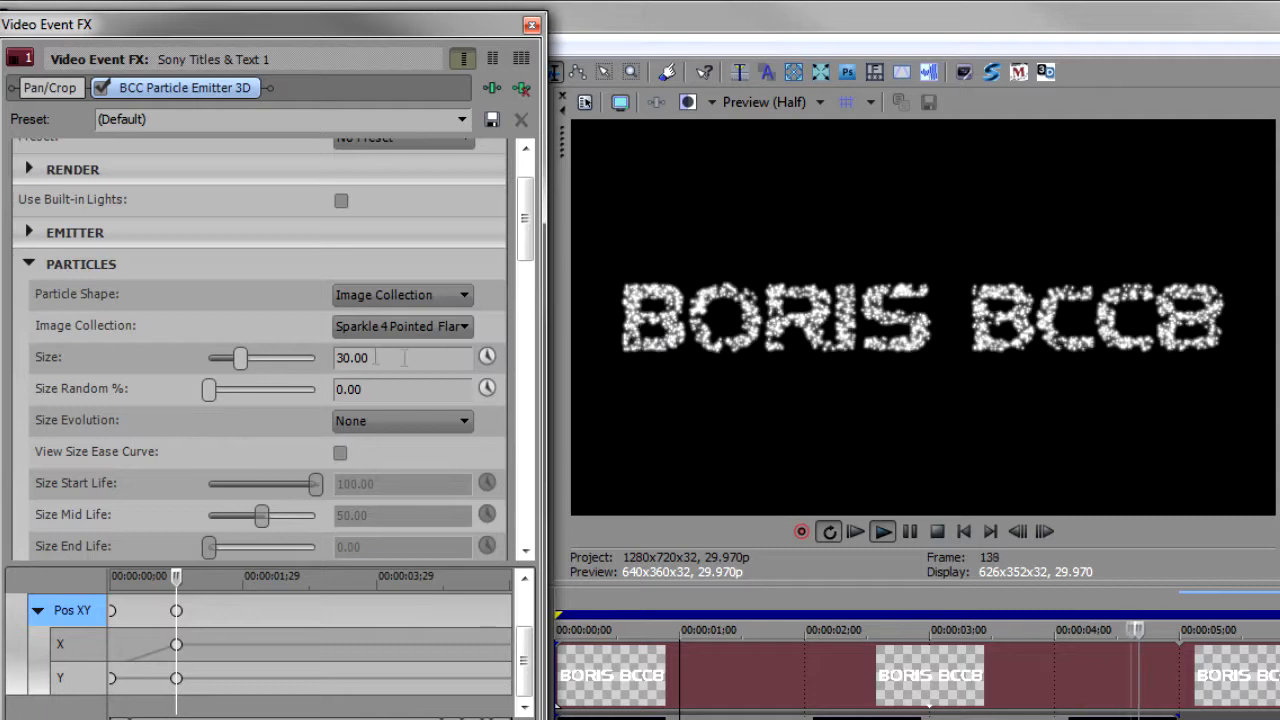
drag(245, 368, 266, 372)
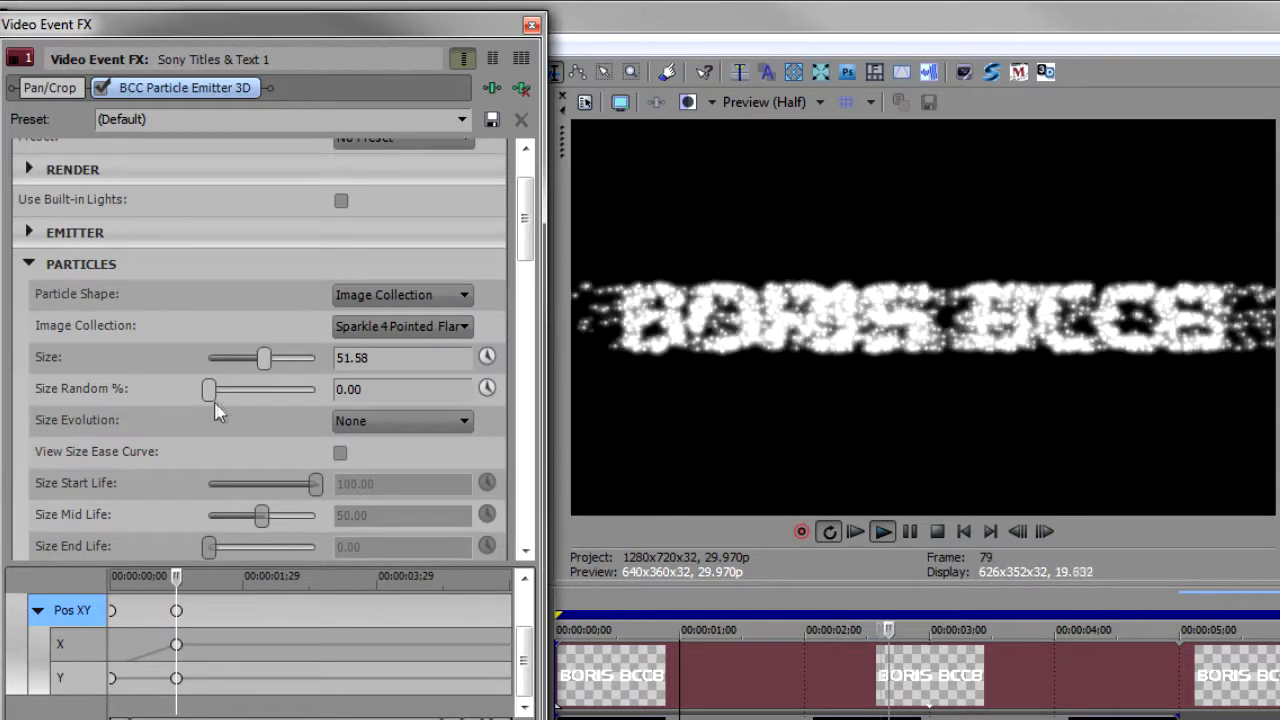
drag(209, 390, 267, 392)
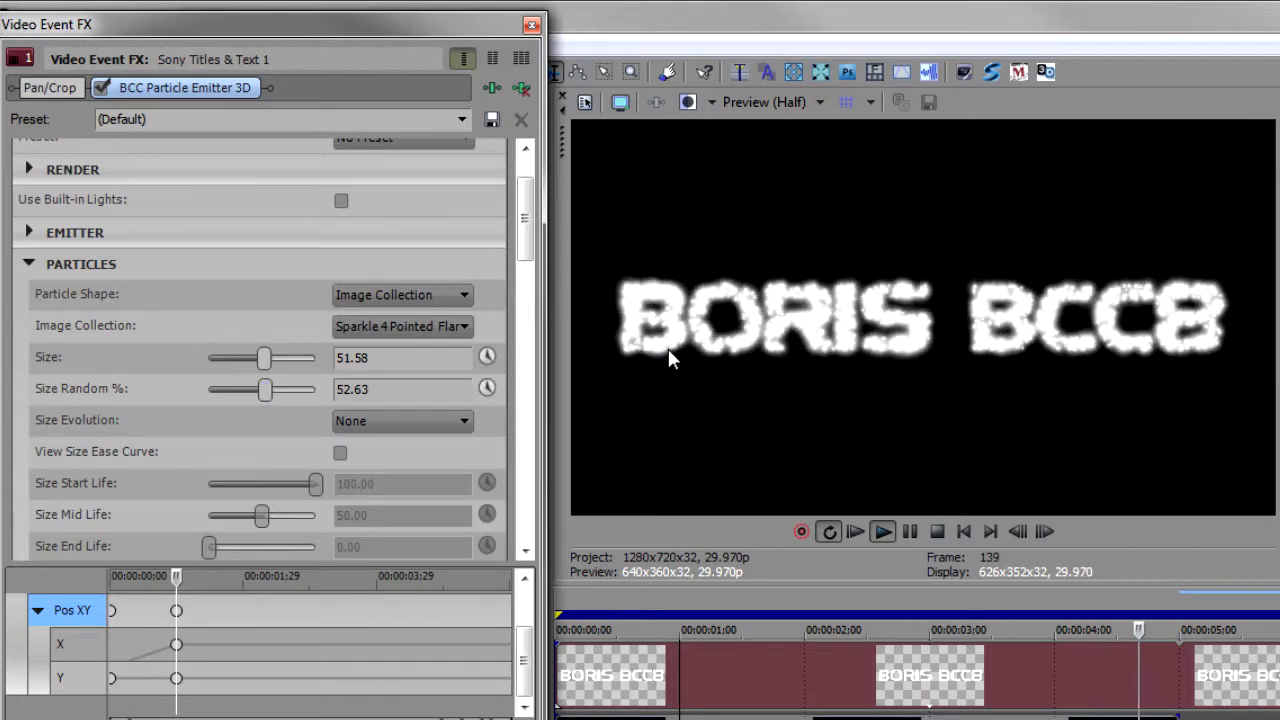
- Colour the title's particles purple with HSV 259, 0.76, 0.89
drag(527, 215, 527, 272)
click(247, 368)
click(290, 441)
click(343, 483)
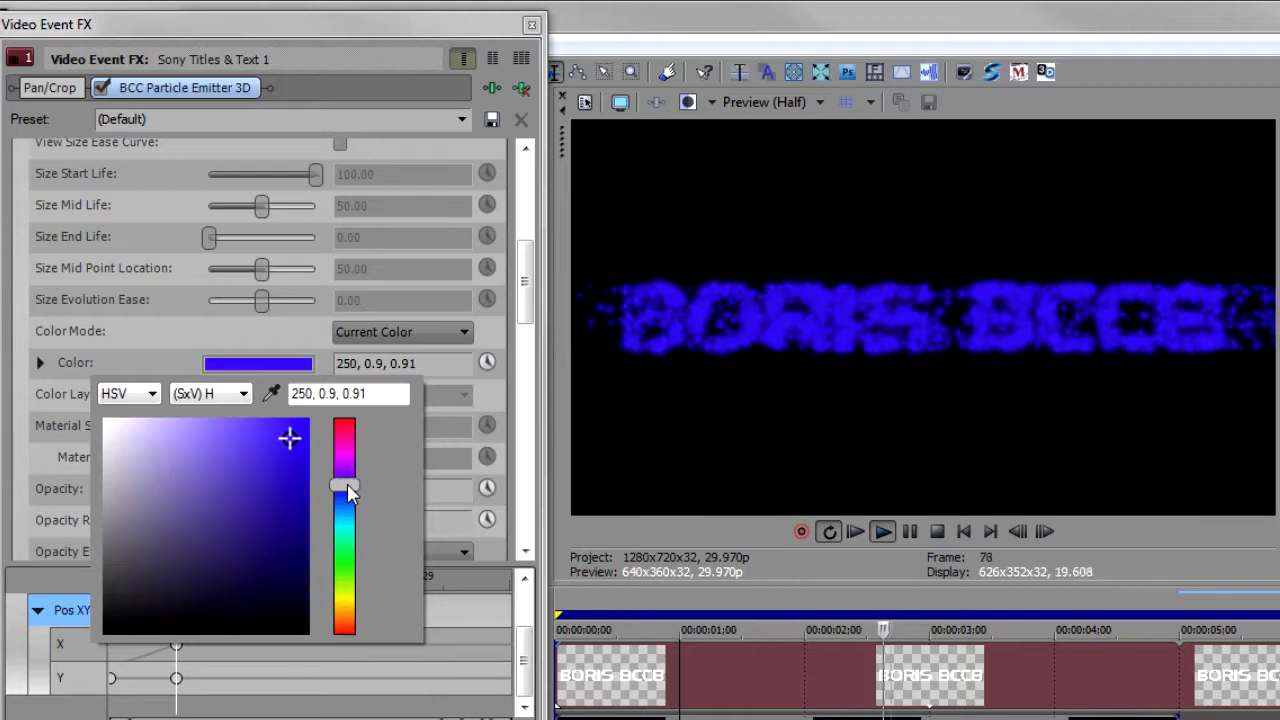
click(261, 441)
click(258, 442)
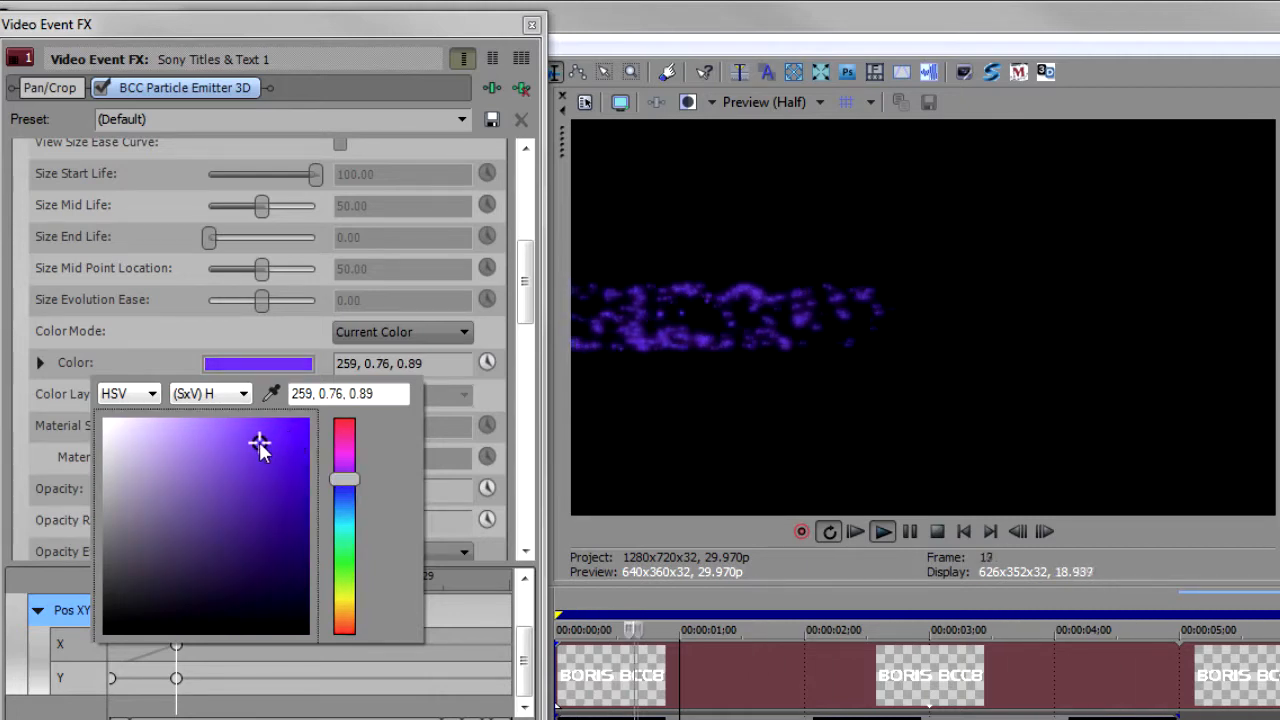
click(177, 366)
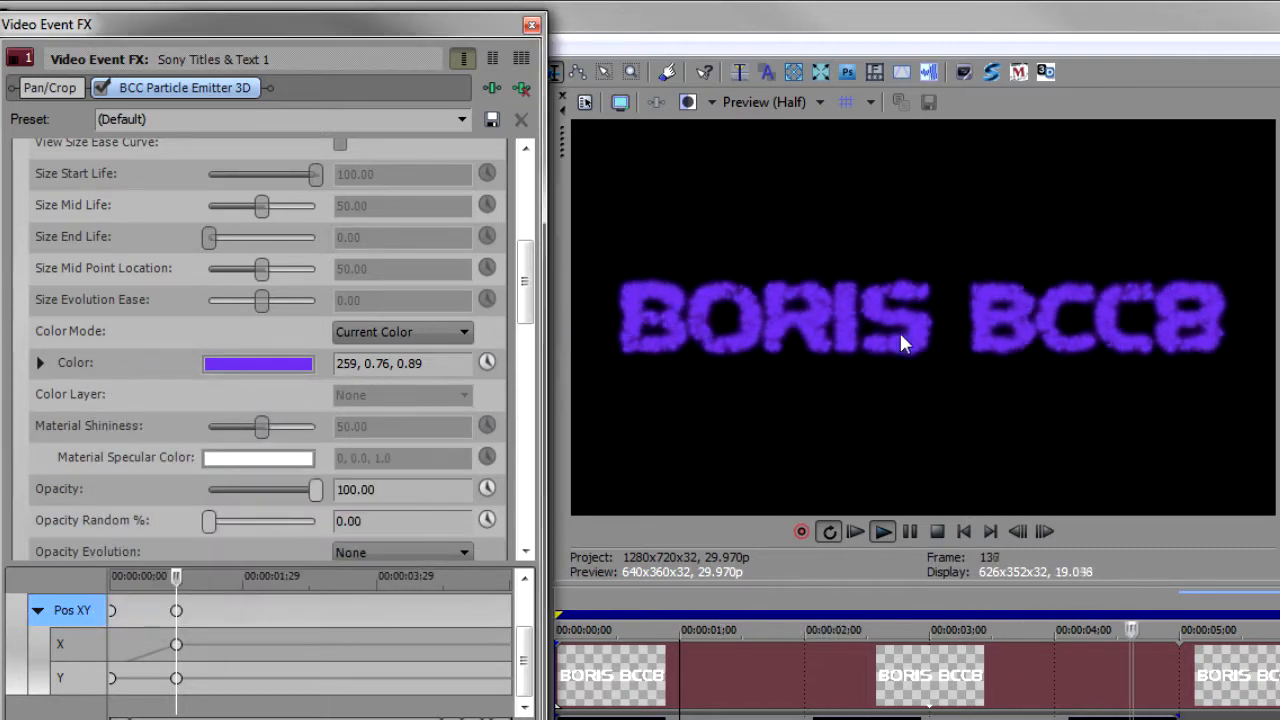
- Set the particles' Blend Mode to Add
drag(525, 284, 524, 343)
click(366, 490)
click(366, 519)
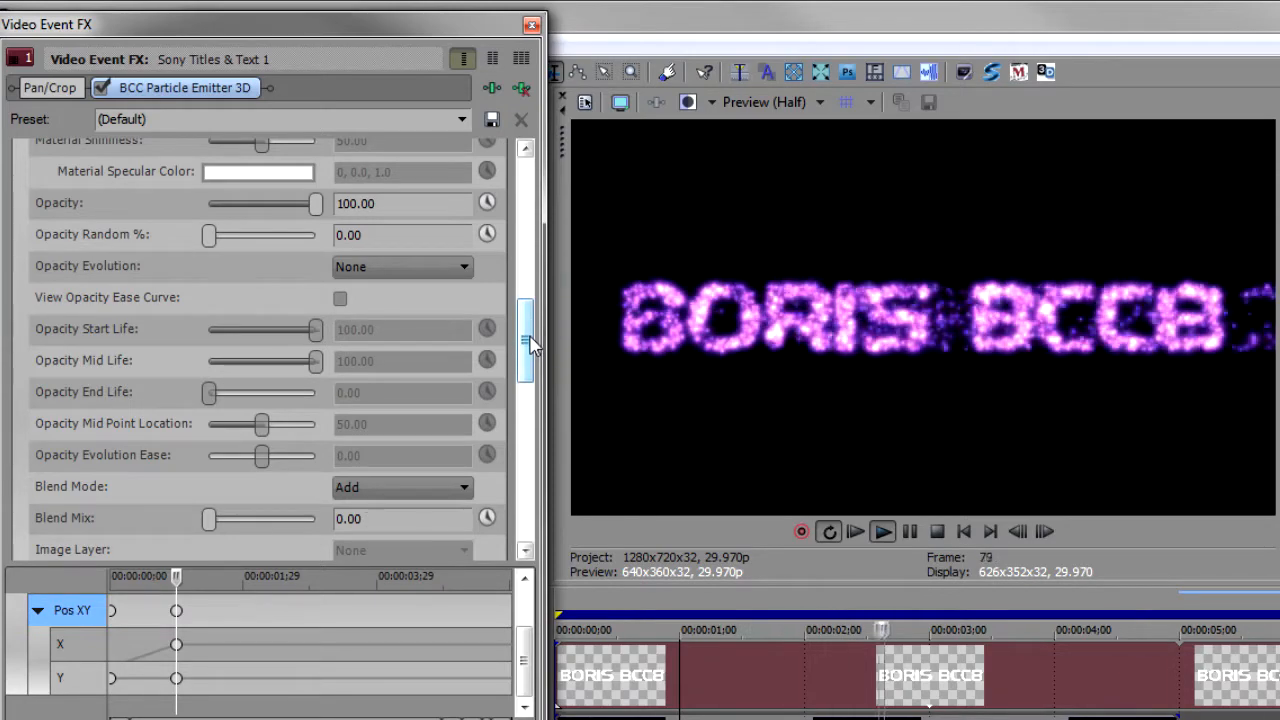
- Expand the Fractal Field settings and raise Movement Noise first to 100 and further to 889.47
drag(526, 343, 519, 445)
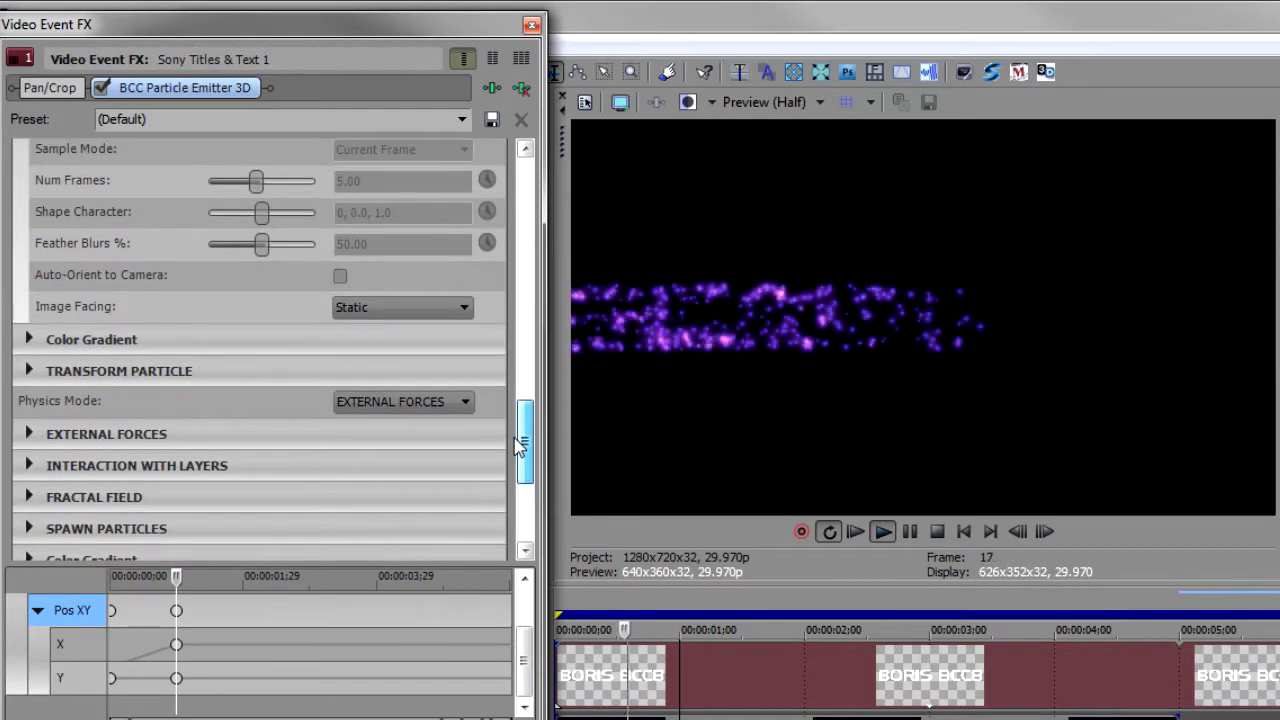
click(28, 497)
drag(531, 380, 528, 423)
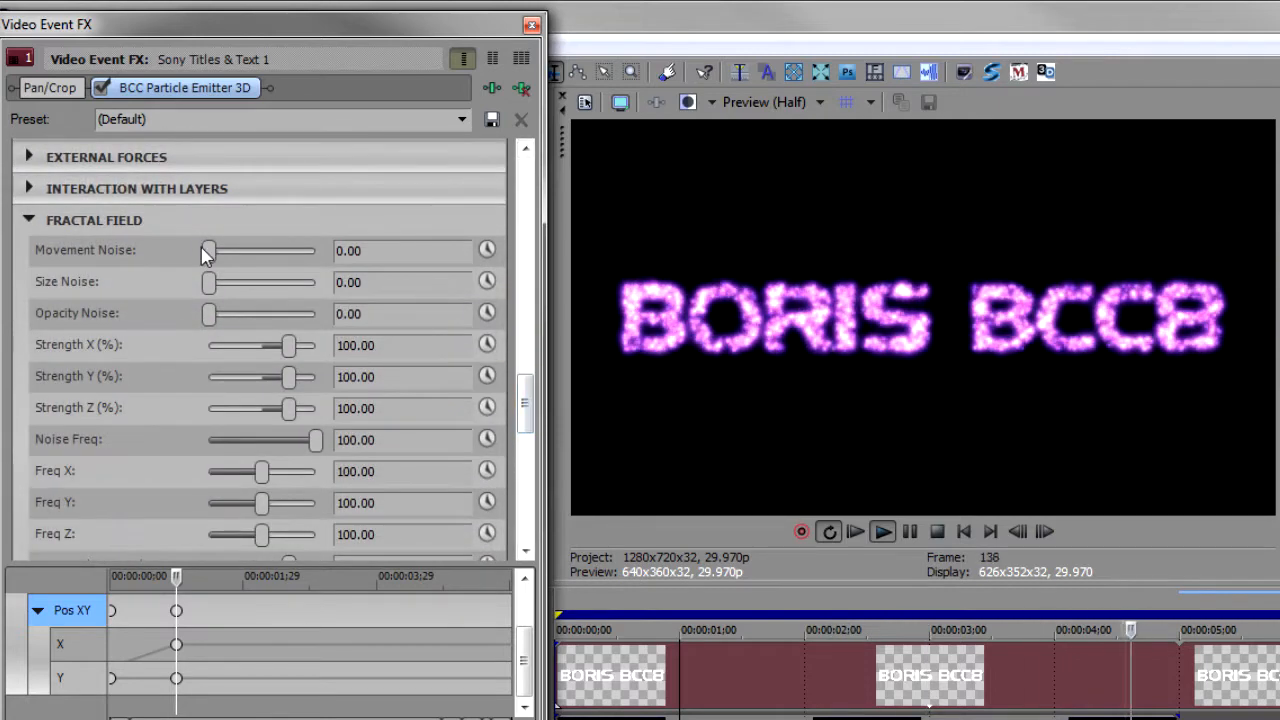
drag(208, 251, 345, 254)
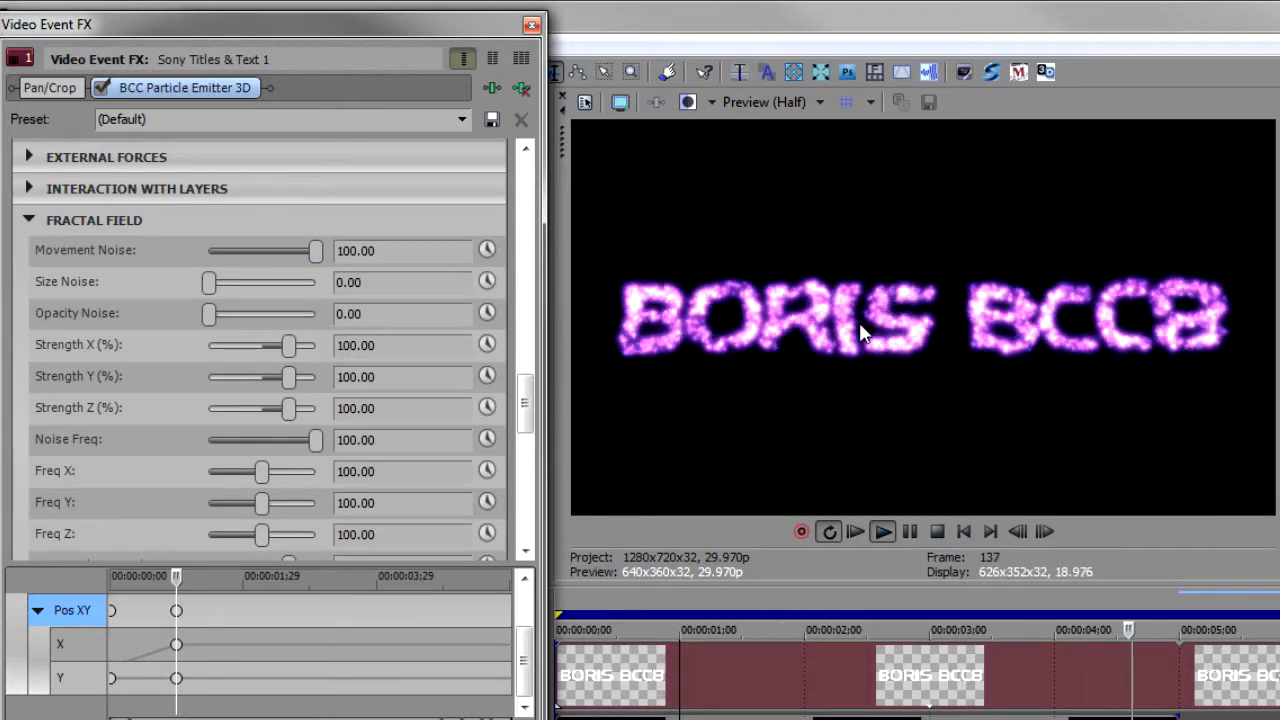
click(318, 251)
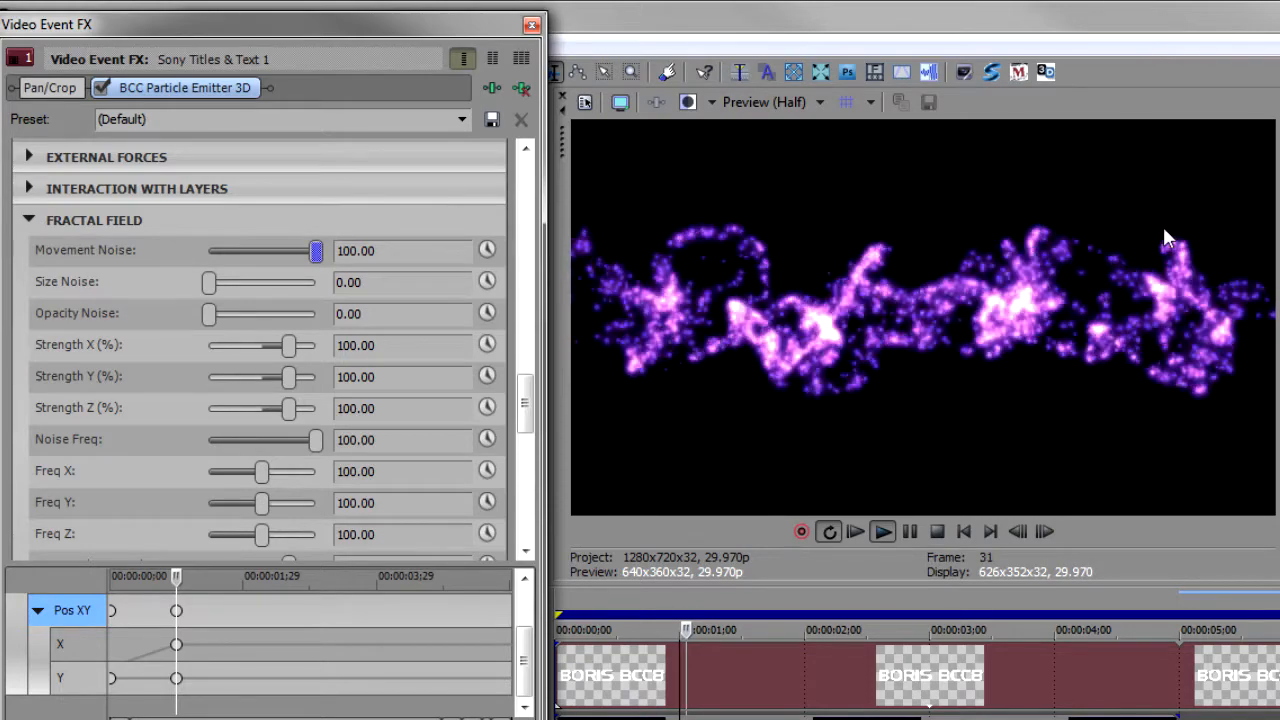
drag(1163, 226, 1161, 235)
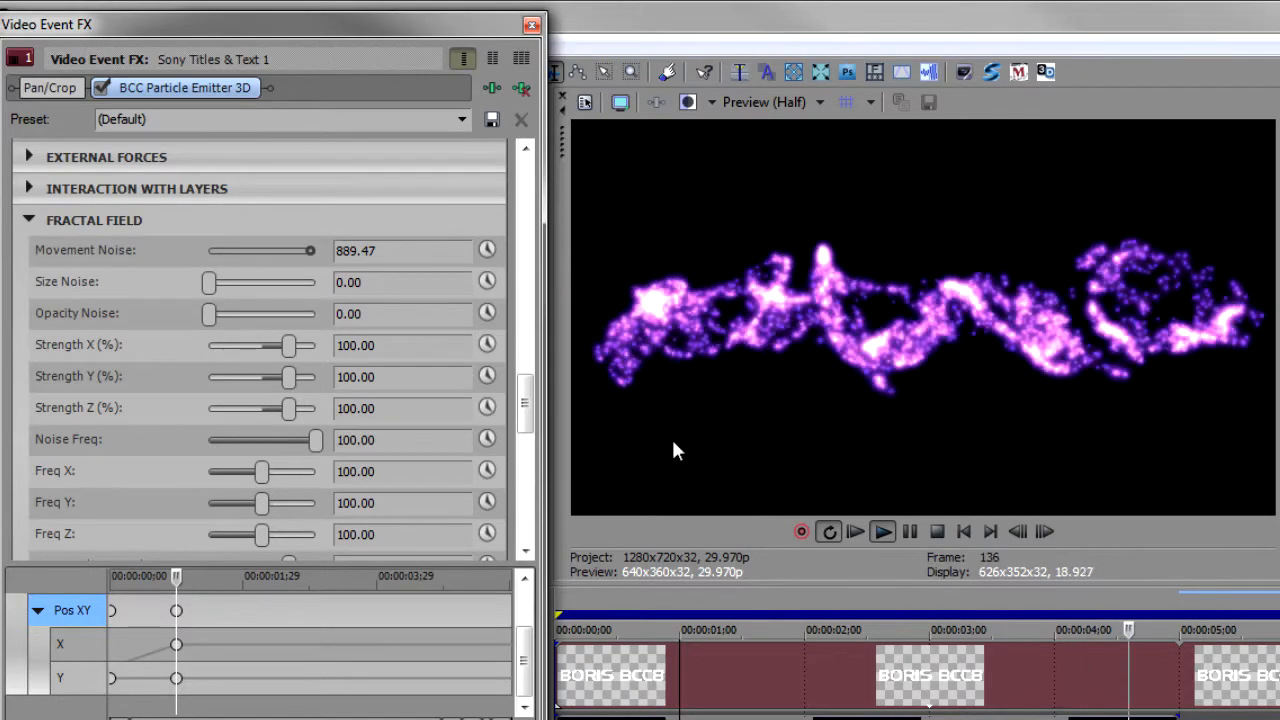
- Set the fractal field's Movement Noise to 2000
click(399, 250)
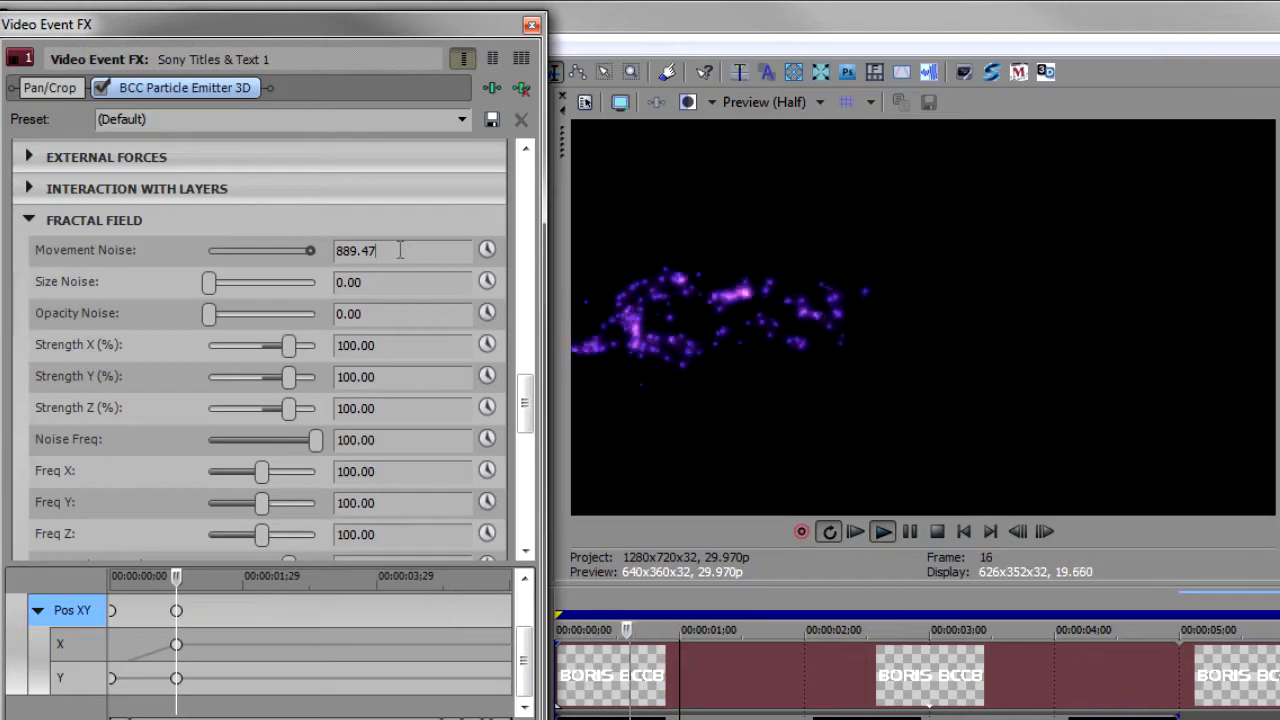
double_click(399, 250)
text(2000)
key(Return)
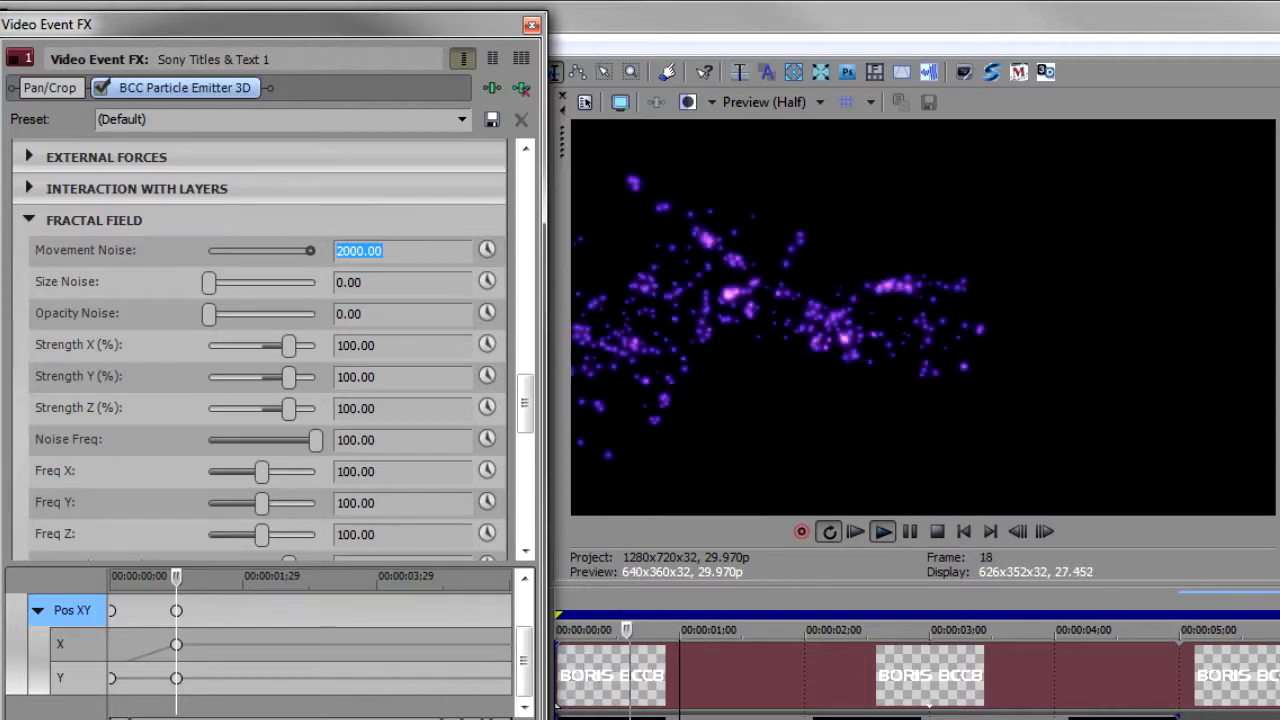
- Stop playback and enable keyframe animation for Movement Noise at the start of the title, selecting its keyframe lane
click(683, 570)
key(space)
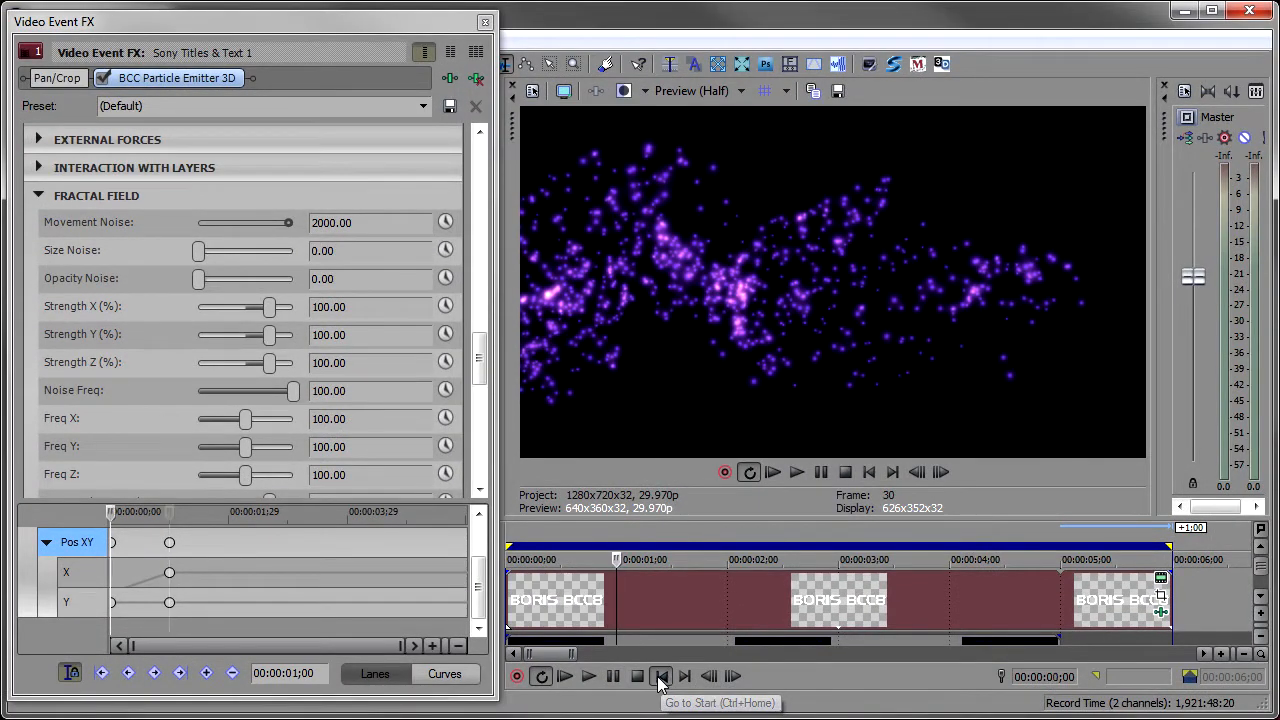
click(208, 673)
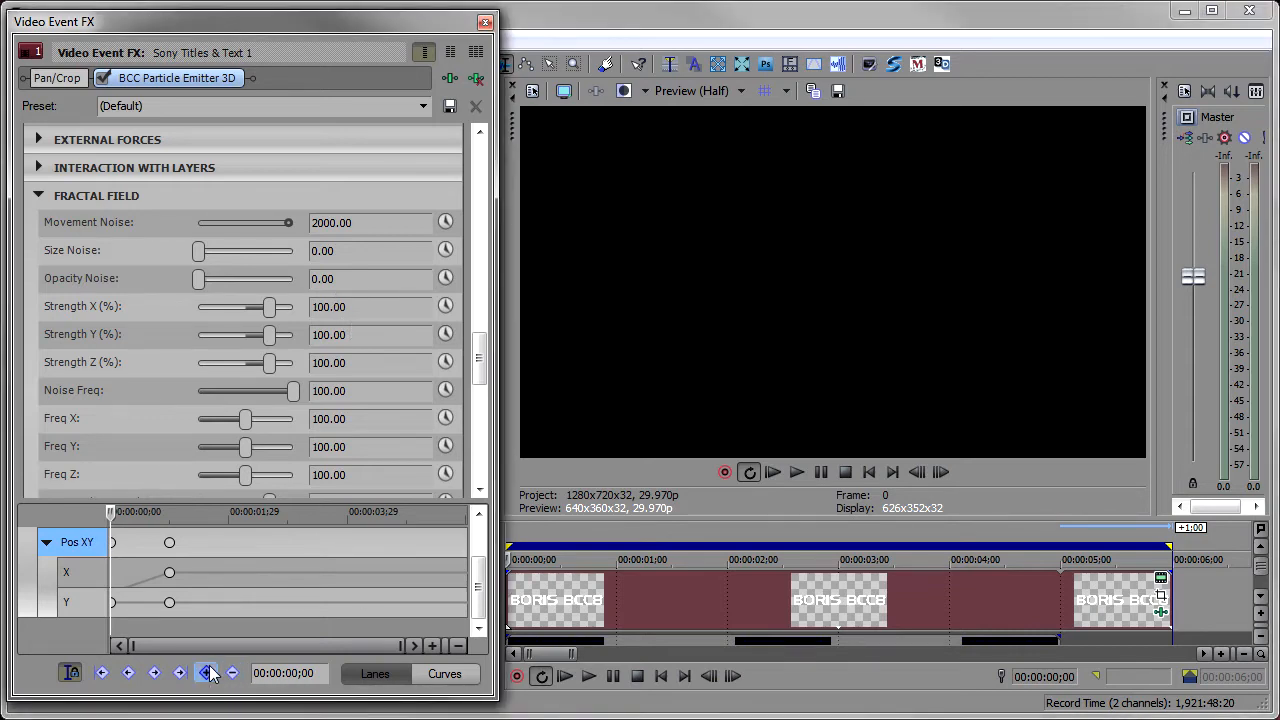
mouse_move(481, 566)
mouse_down()
mouse_move(481, 548)
mouse_move(481, 588)
mouse_up()
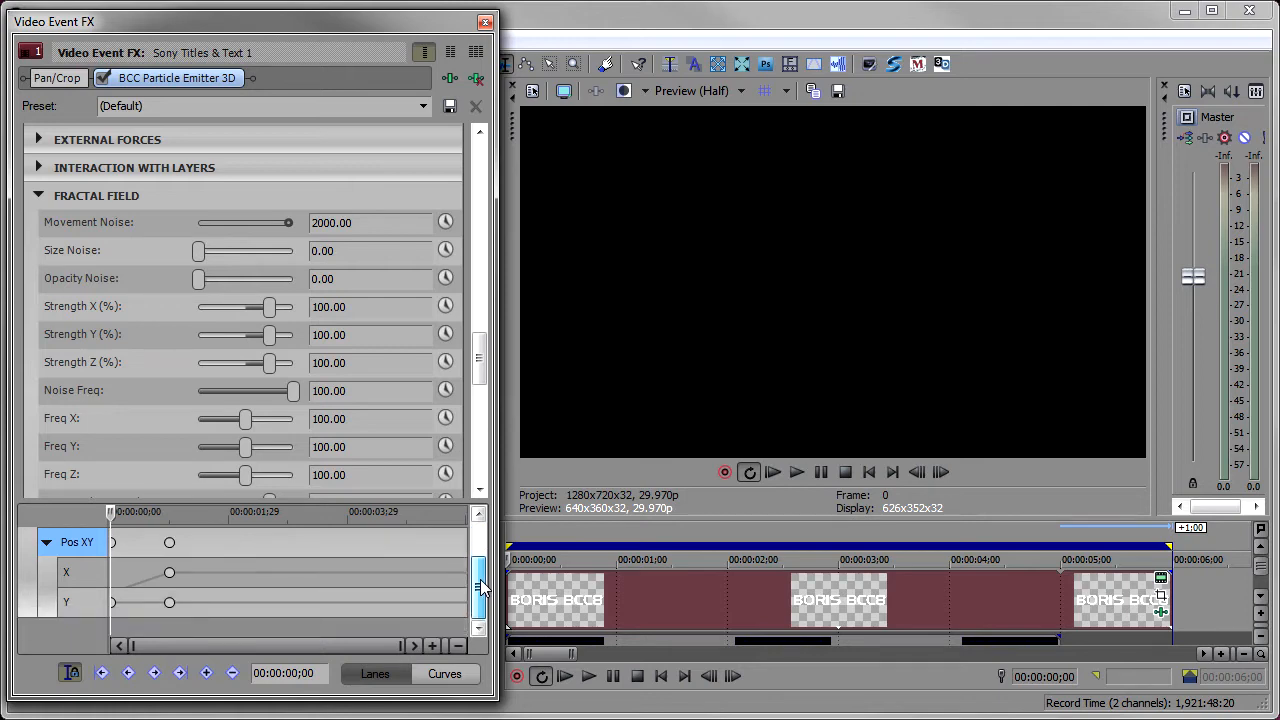
click(445, 224)
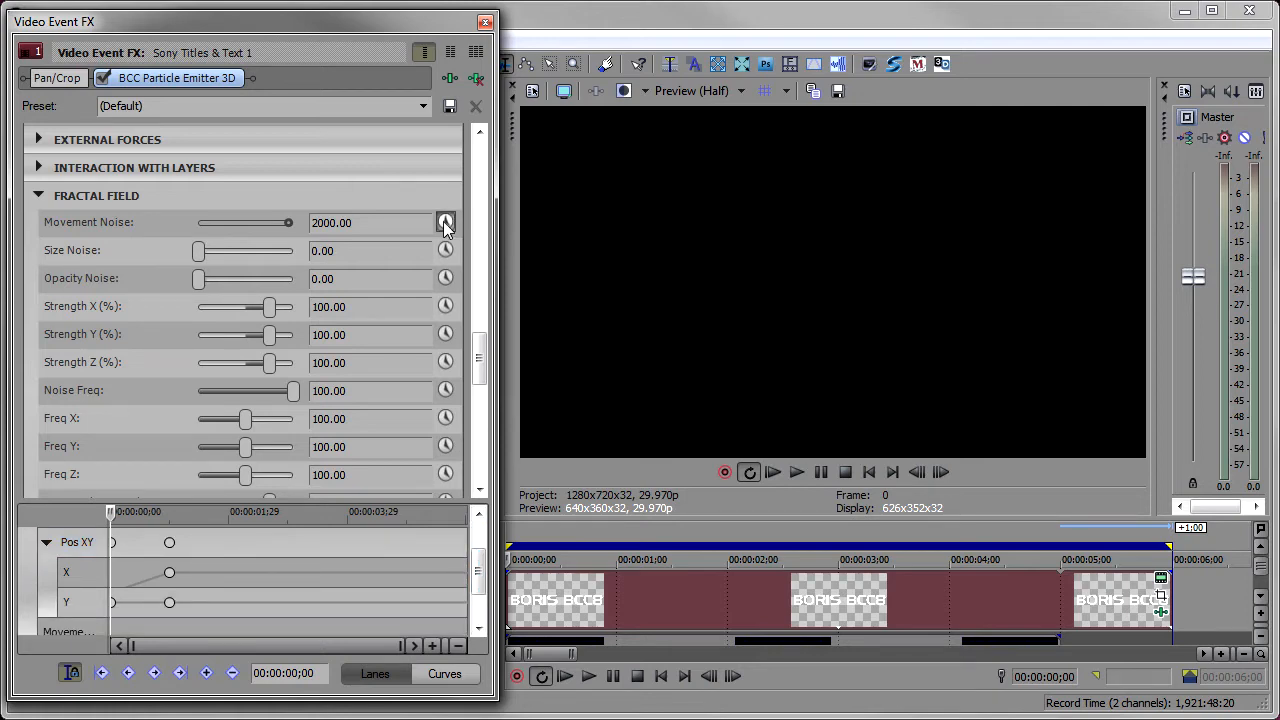
drag(479, 577, 479, 592)
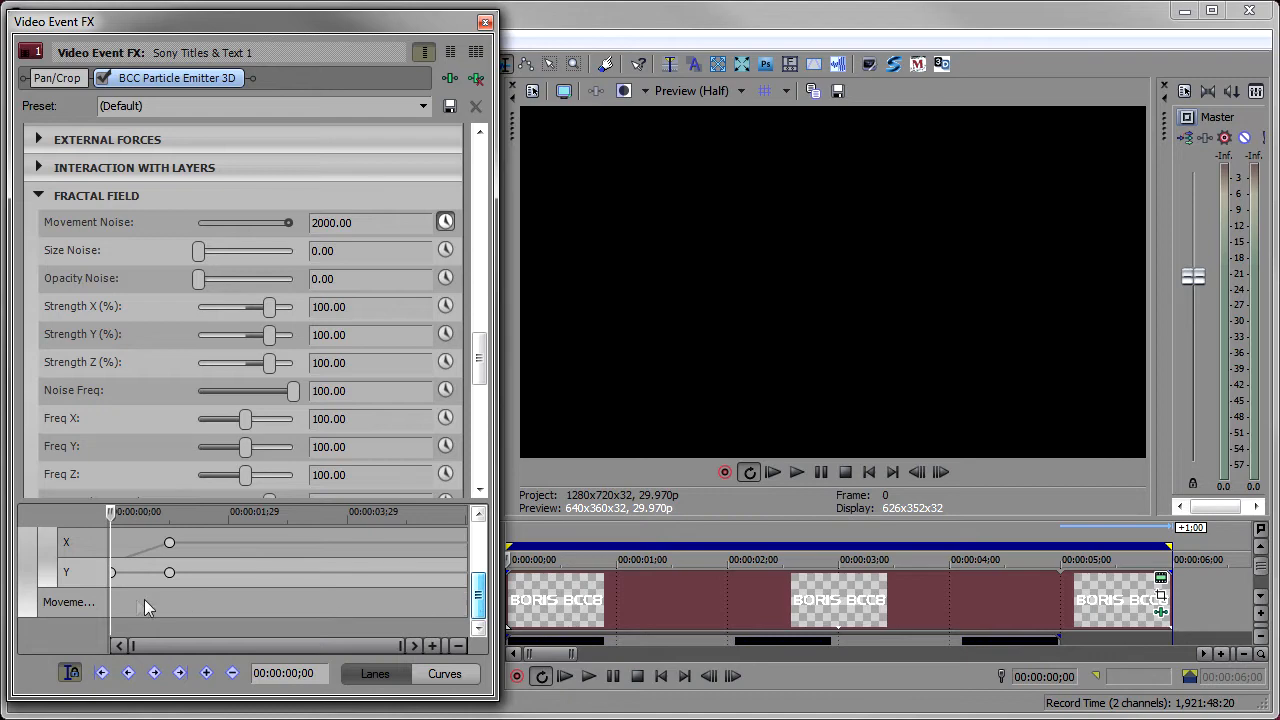
click(68, 613)
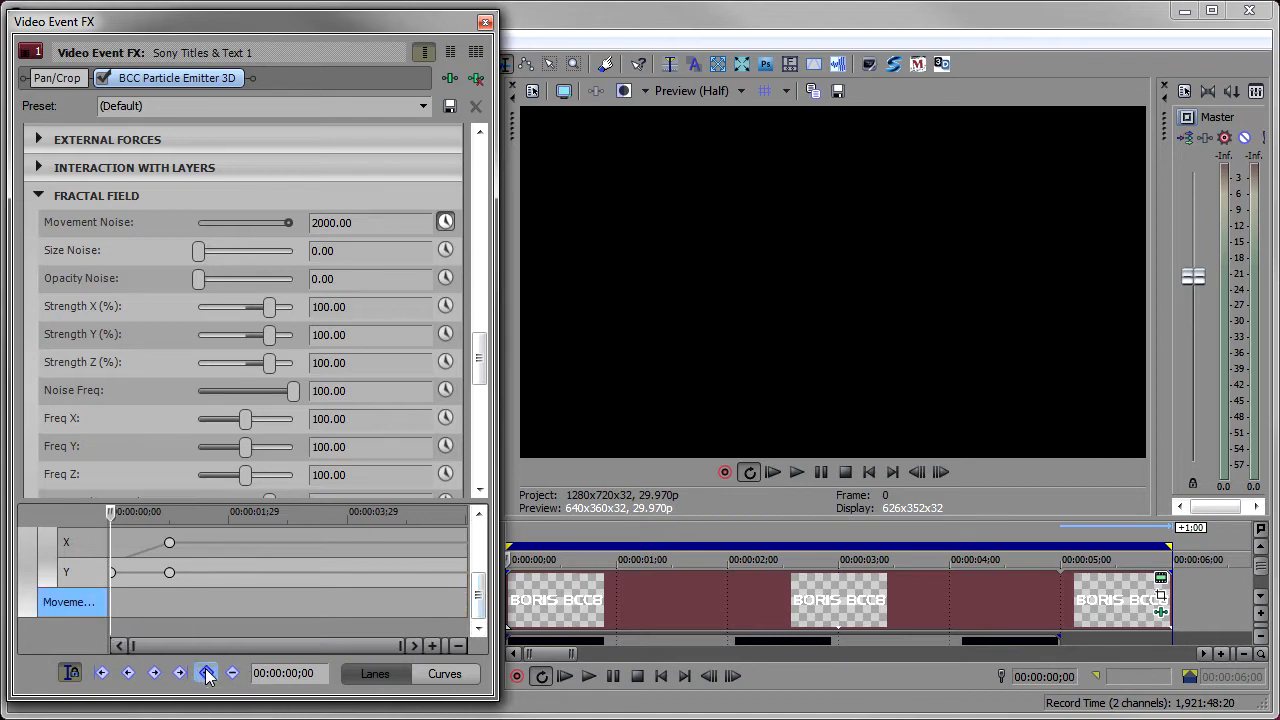
- Keyframe Movement Noise to 0 at 00:00:02;00, play the animation from the start and stop playback
click(616, 590)
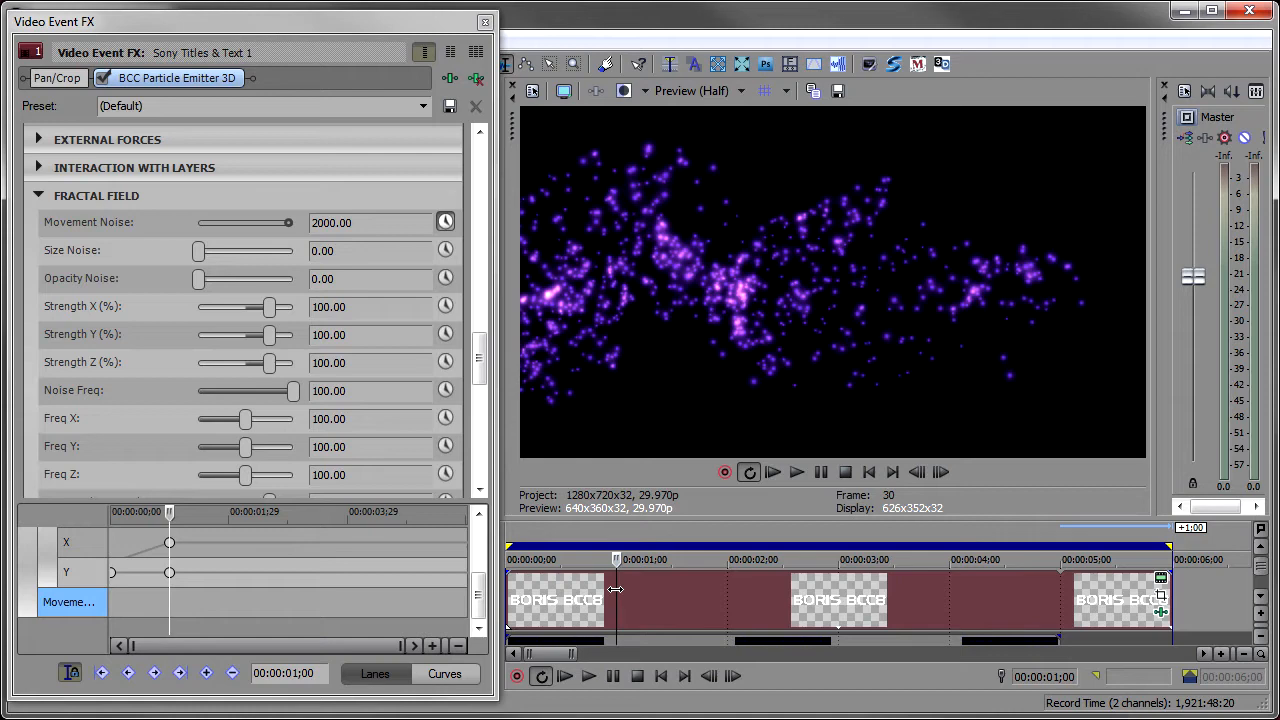
click(206, 673)
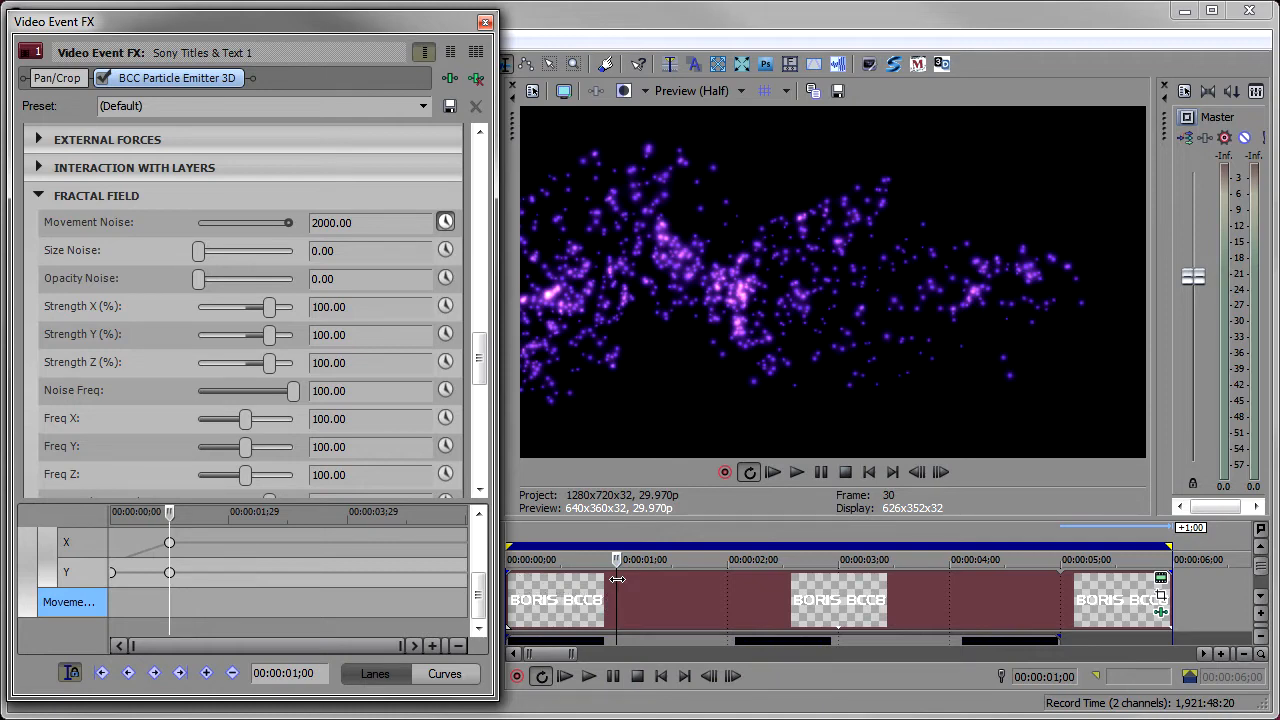
click(672, 589)
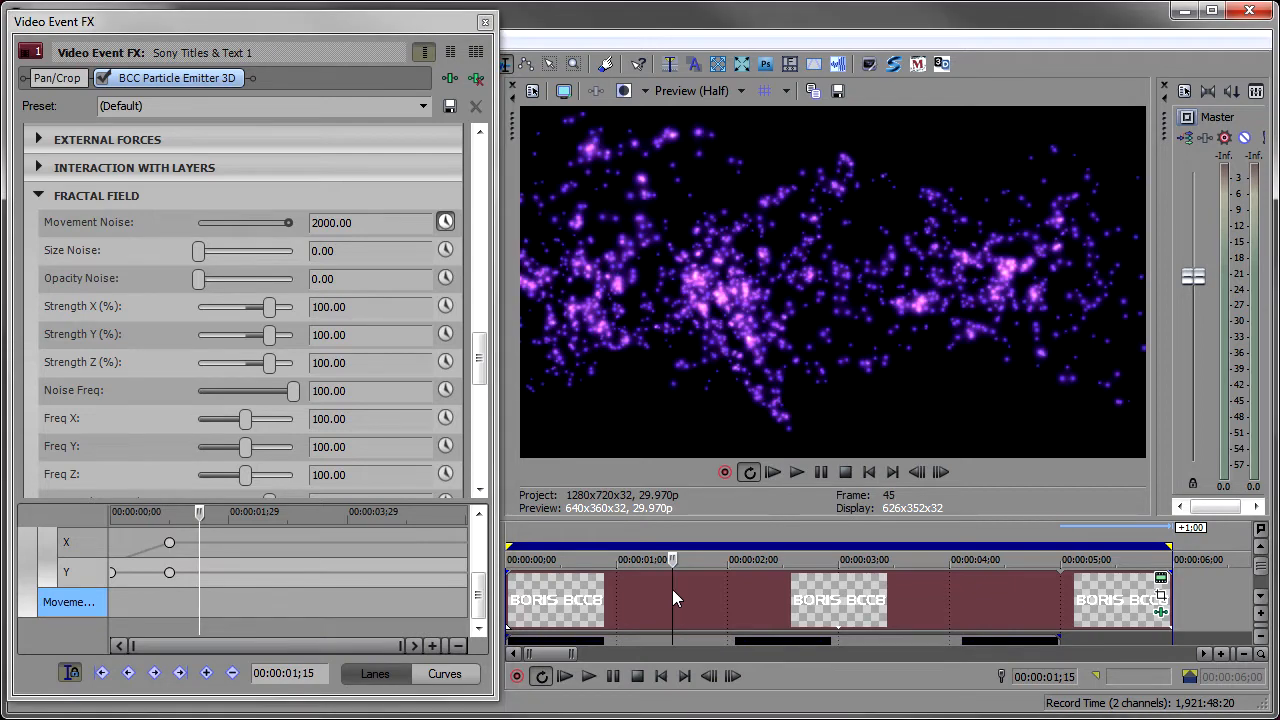
click(727, 589)
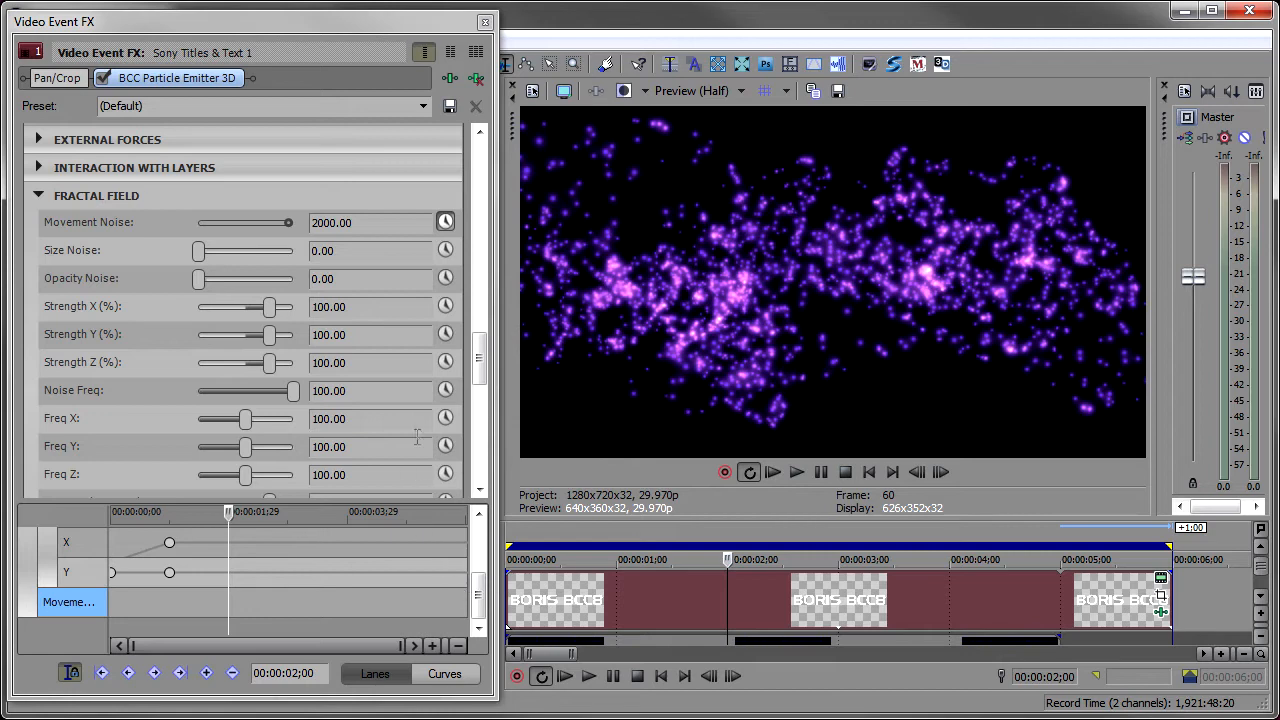
click(288, 222)
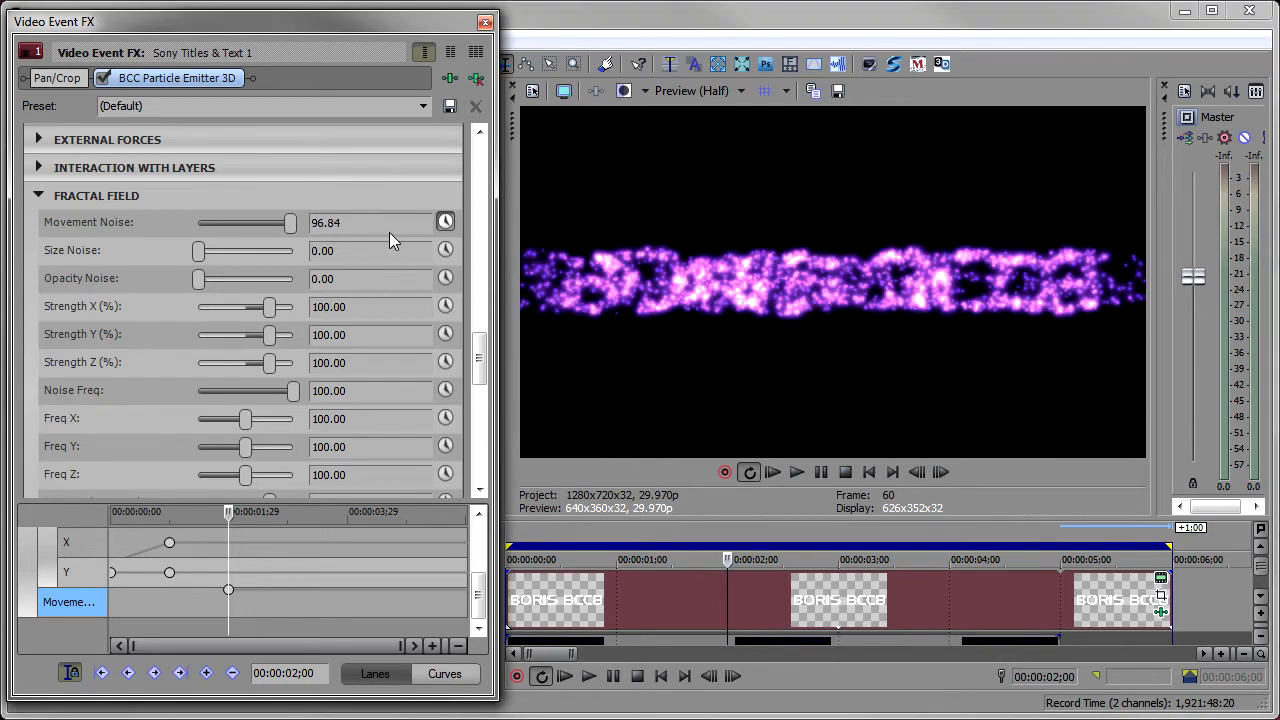
text(0)
key(Return)
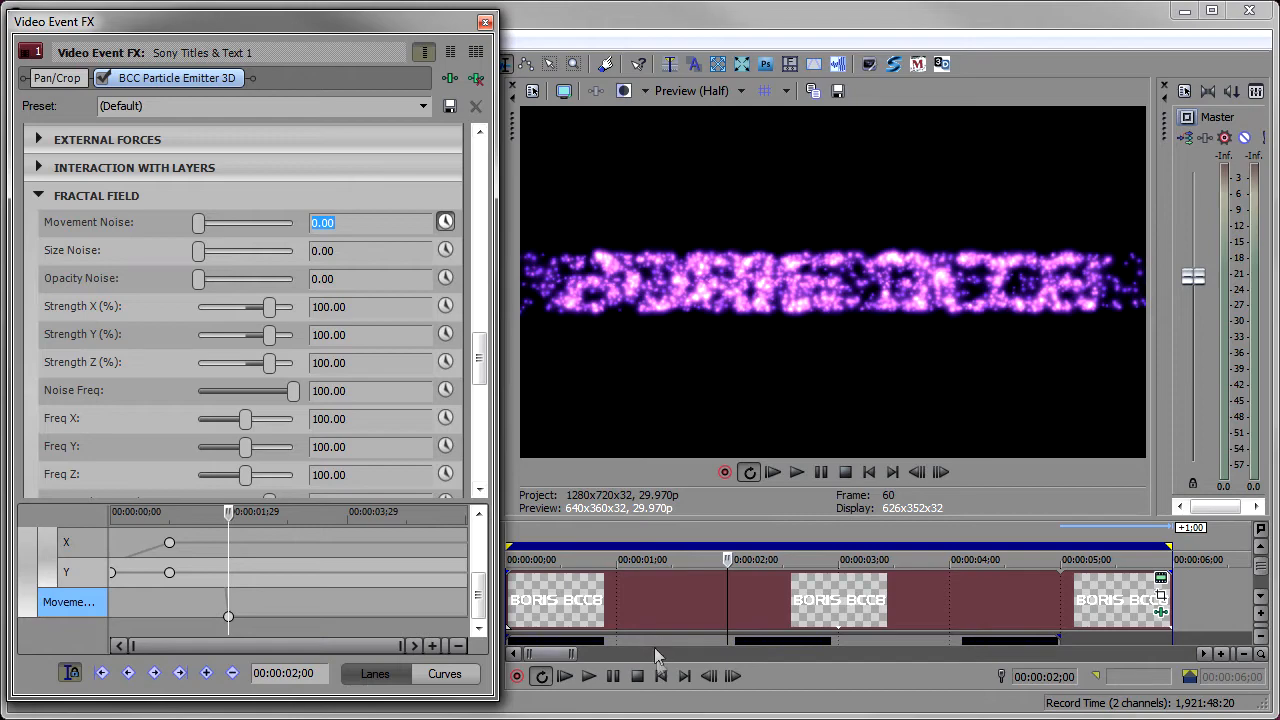
click(565, 677)
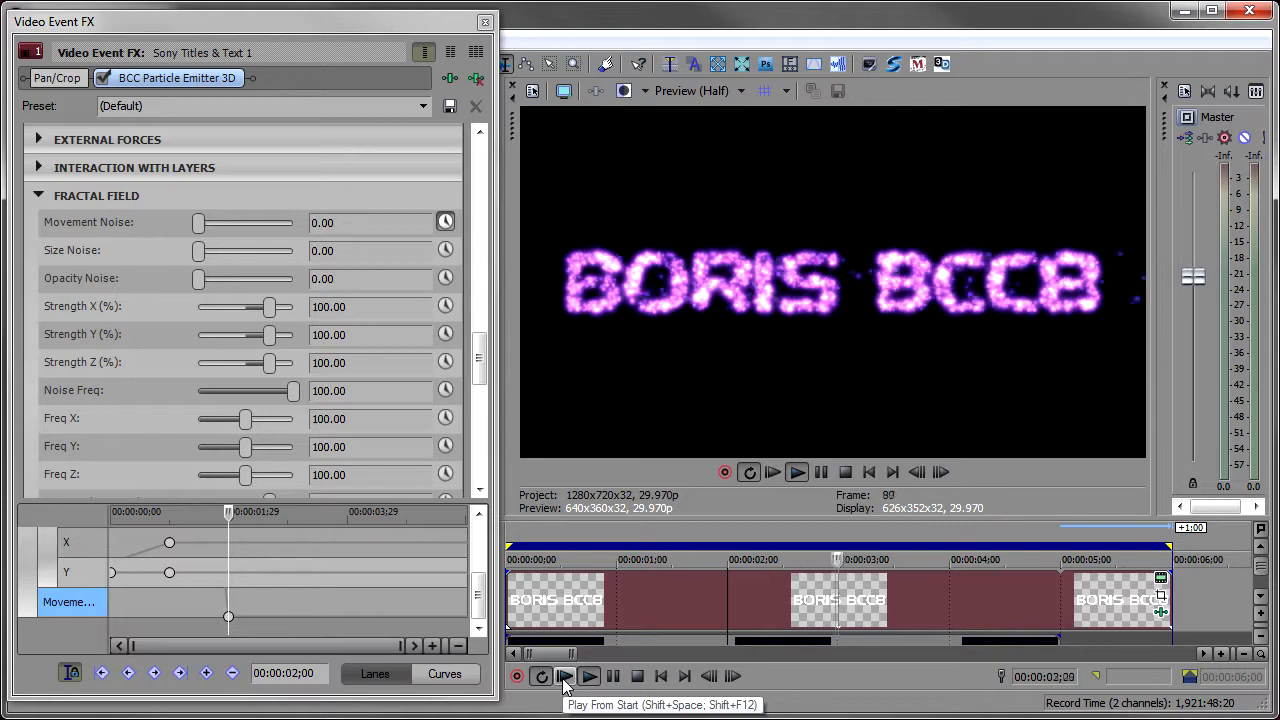
key(space)
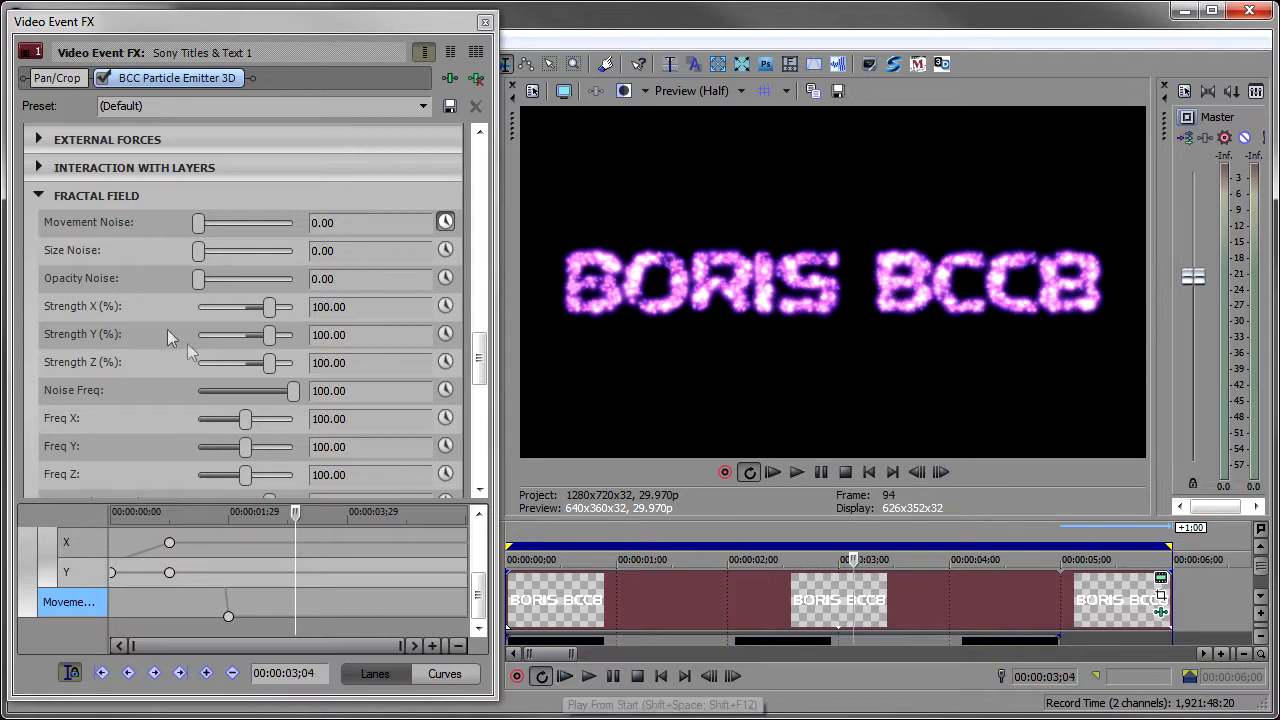
- Collapse the fractal field settings, set the particle color to HSV 252, 0.76, 0.89 and preview the title's animation
click(37, 199)
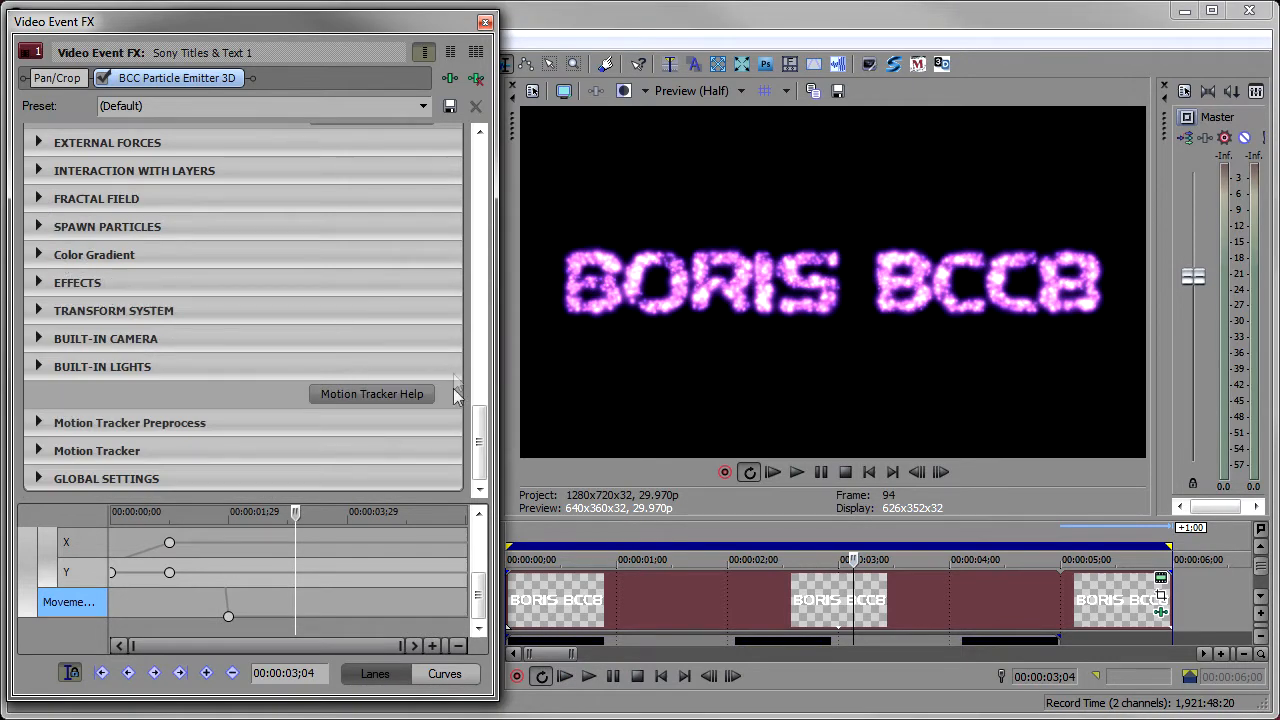
drag(474, 453, 467, 287)
click(229, 185)
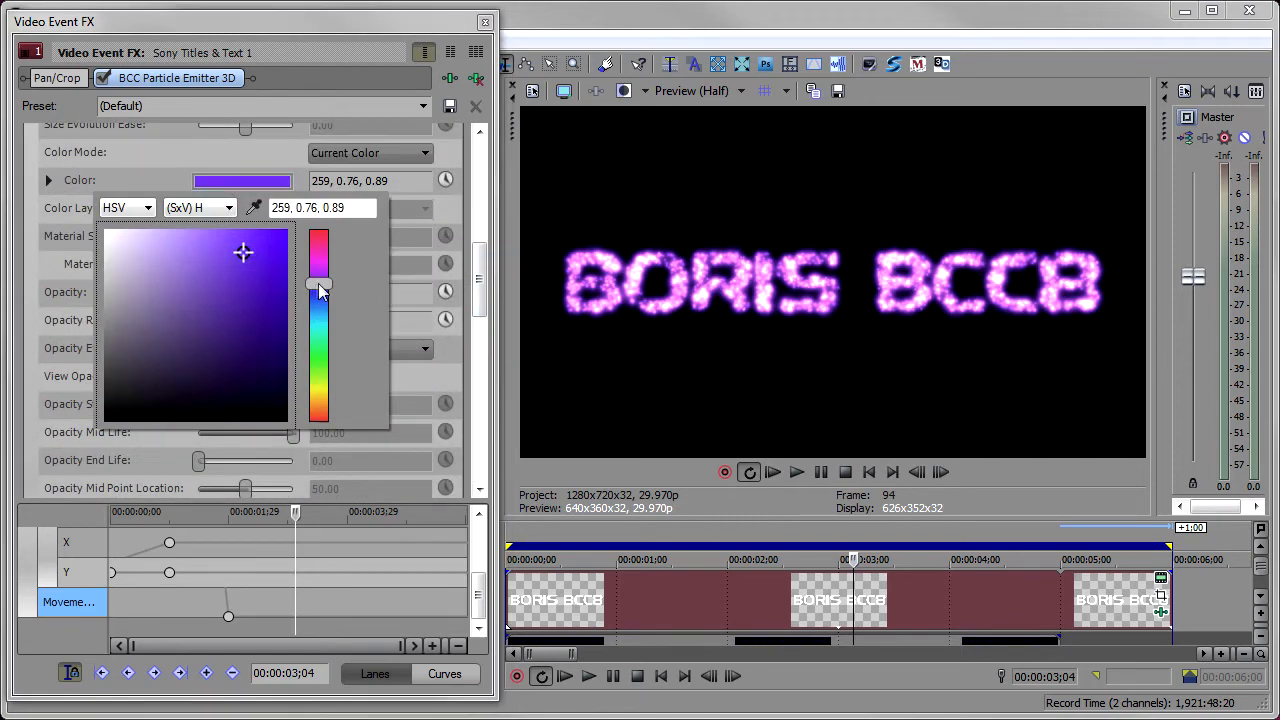
drag(320, 291, 320, 297)
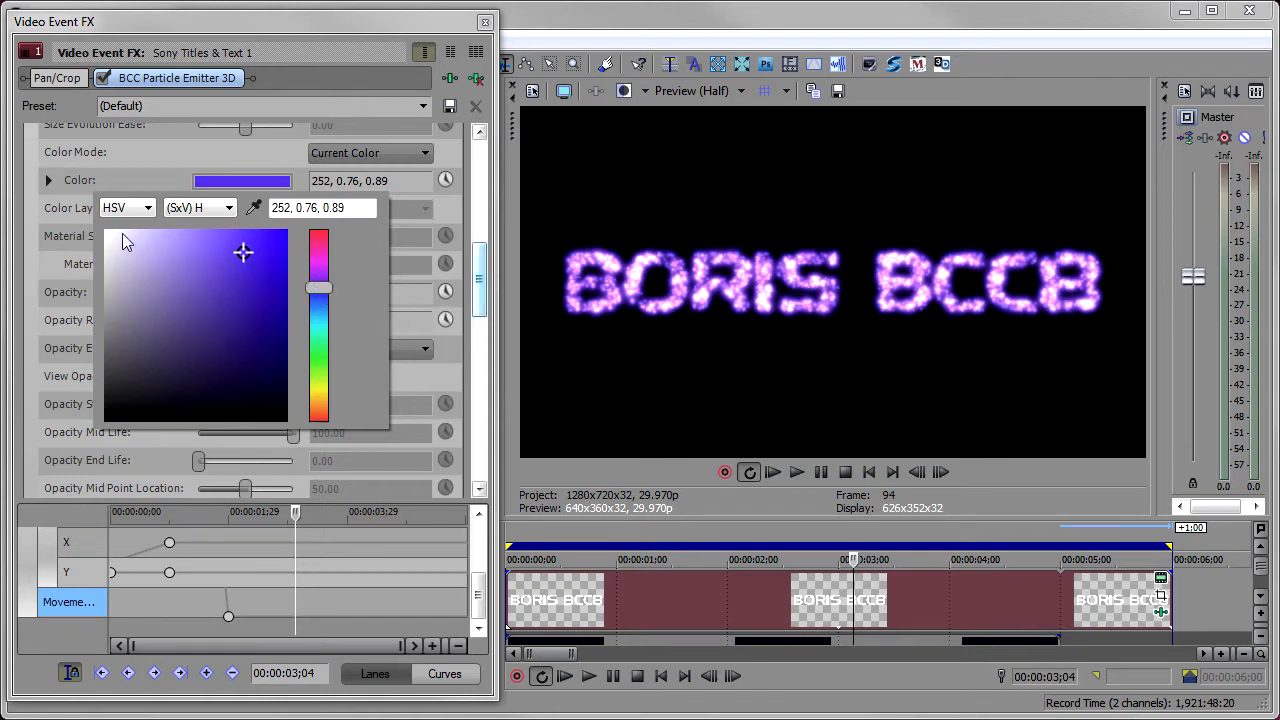
click(49, 181)
drag(480, 285, 476, 201)
click(588, 678)
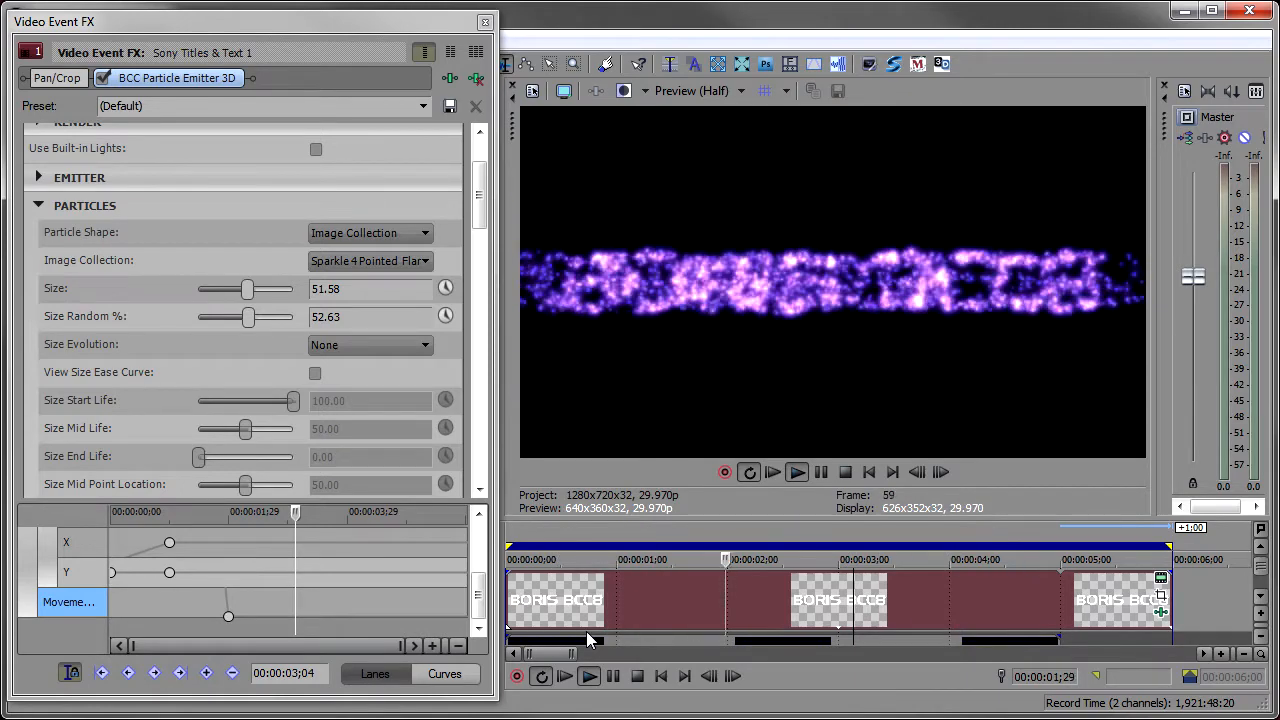
click(634, 679)
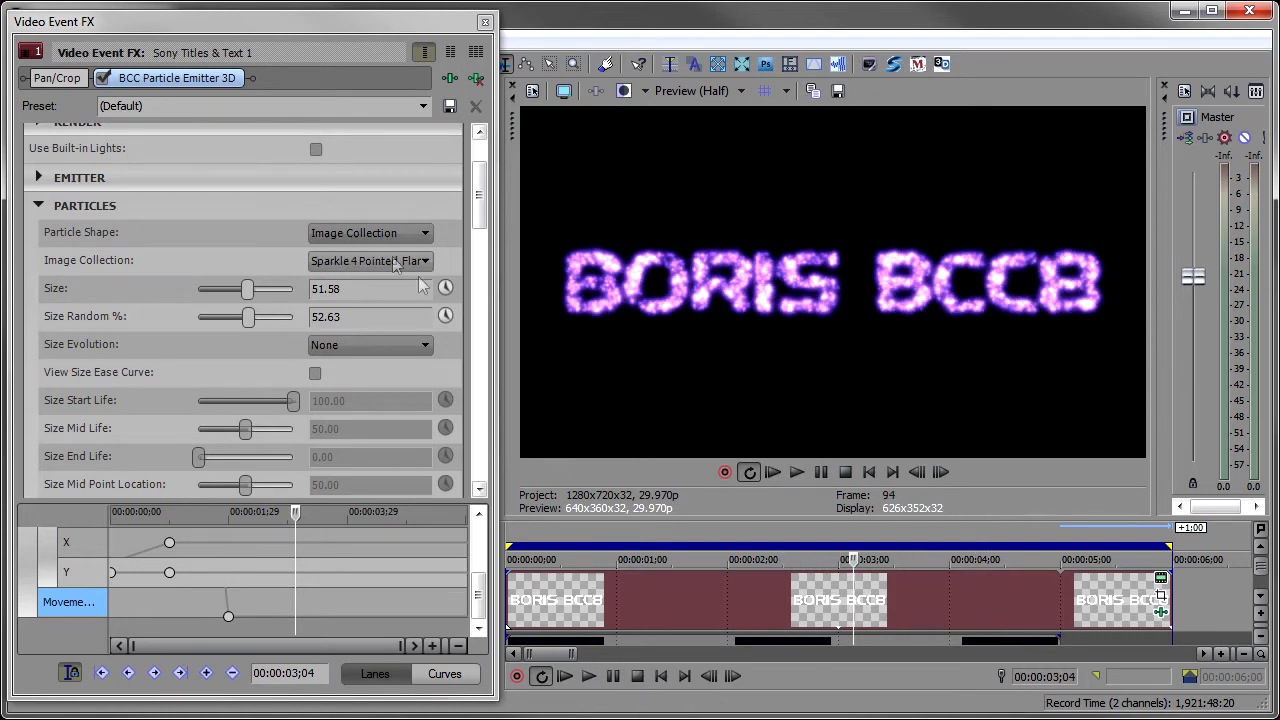
- Expand the Emitter settings and enable keyframe animation for Particle Speed, selecting its keyframe lane
click(38, 178)
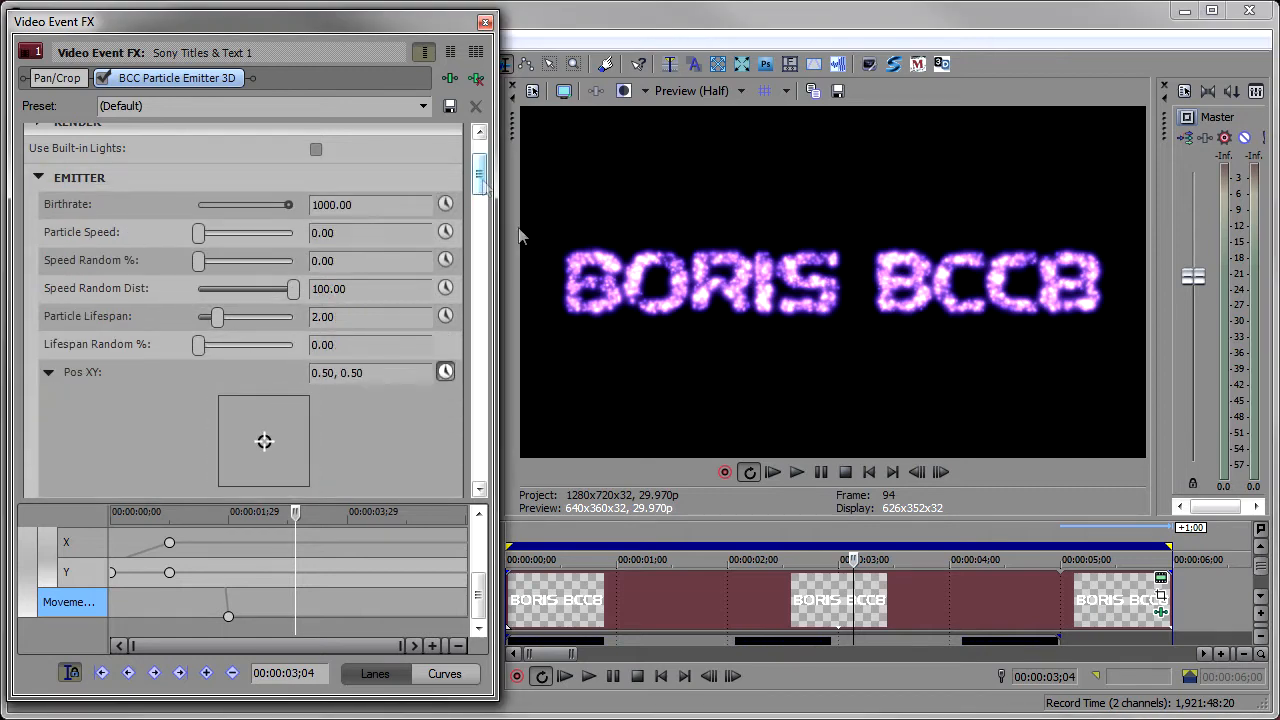
click(954, 585)
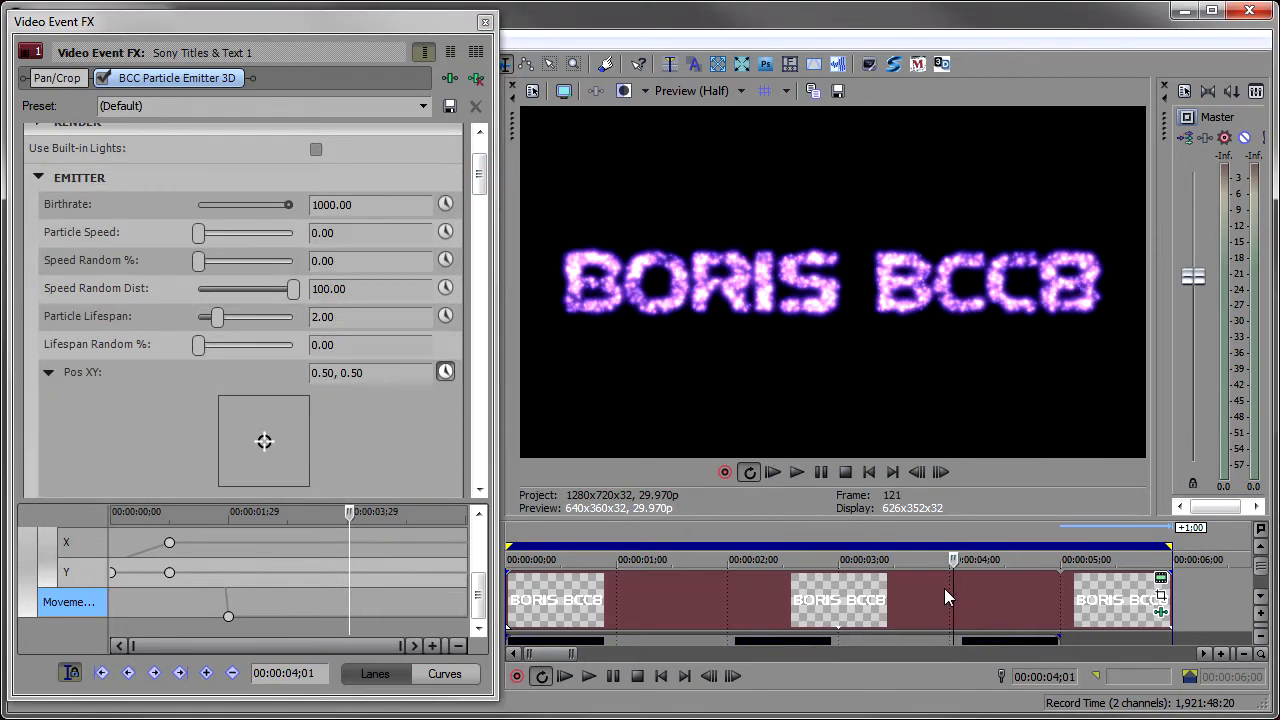
click(950, 592)
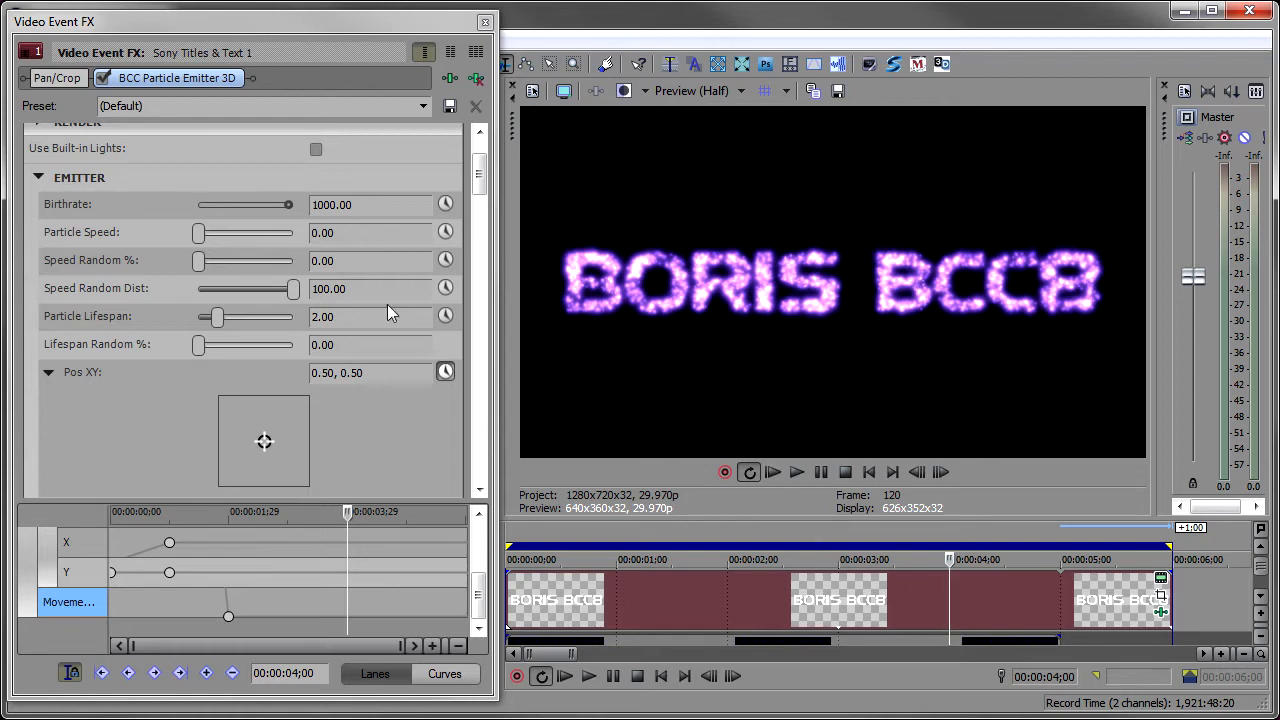
click(443, 232)
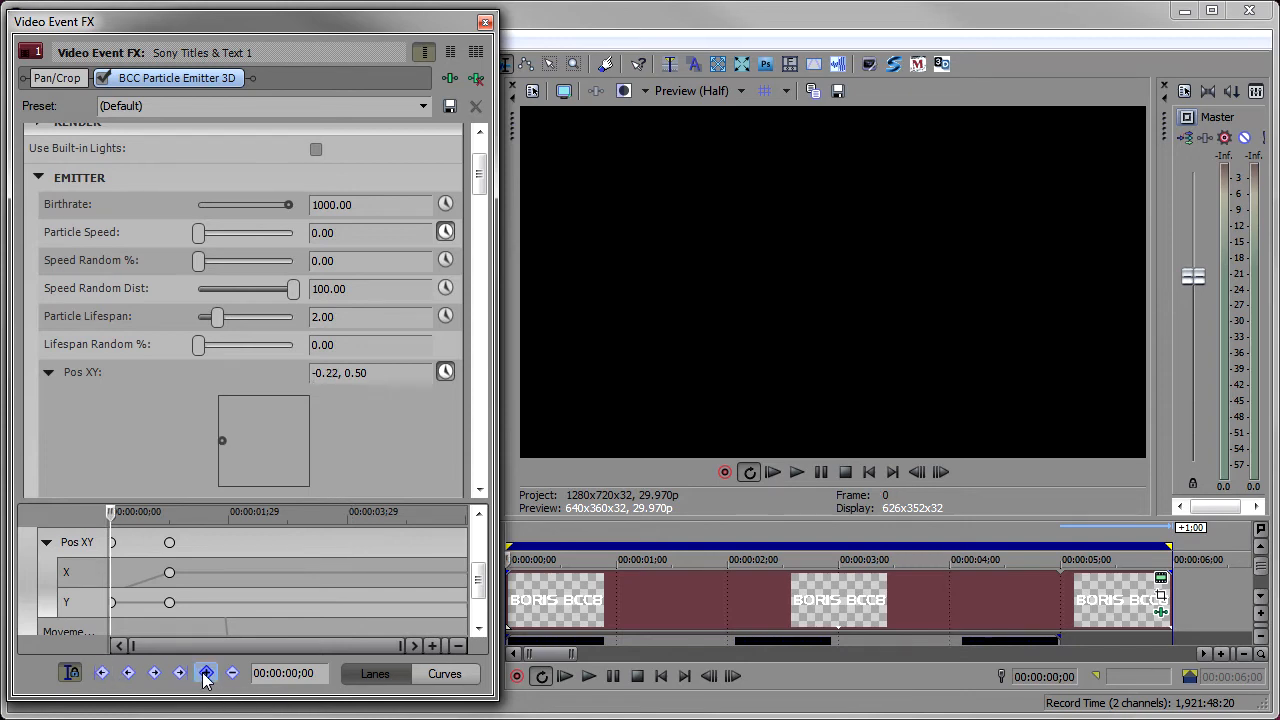
drag(475, 585, 482, 540)
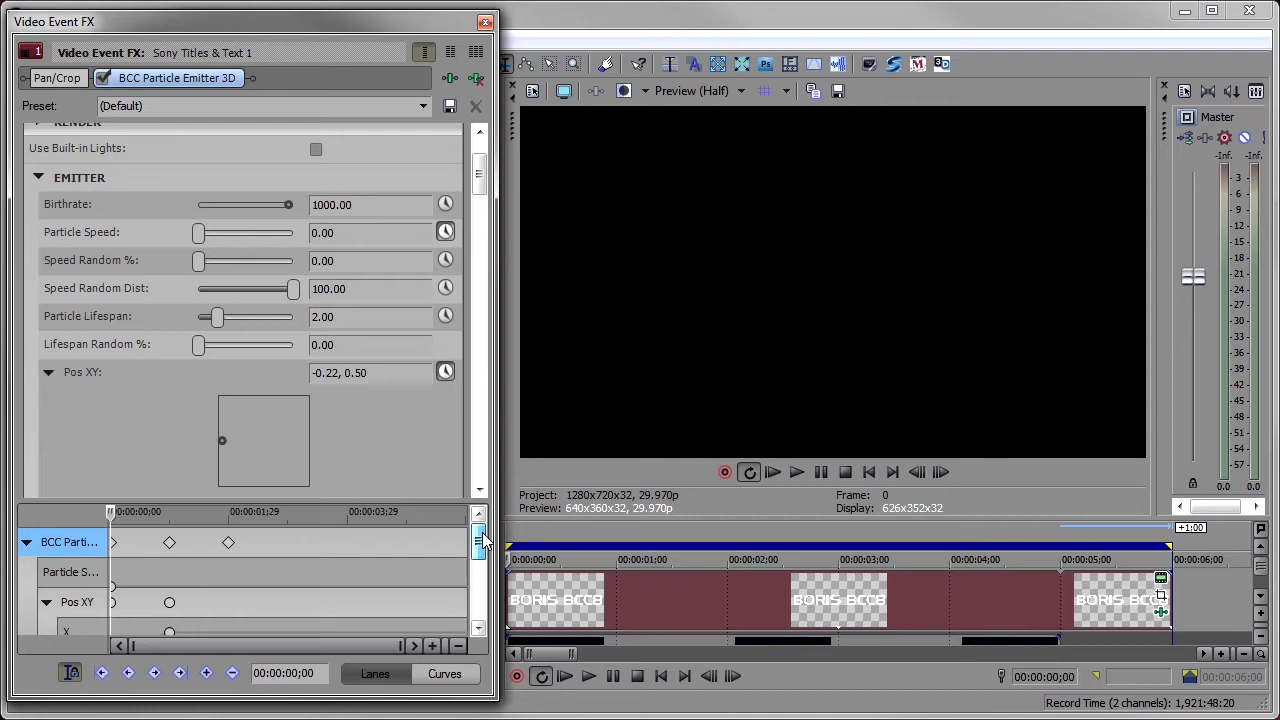
click(68, 578)
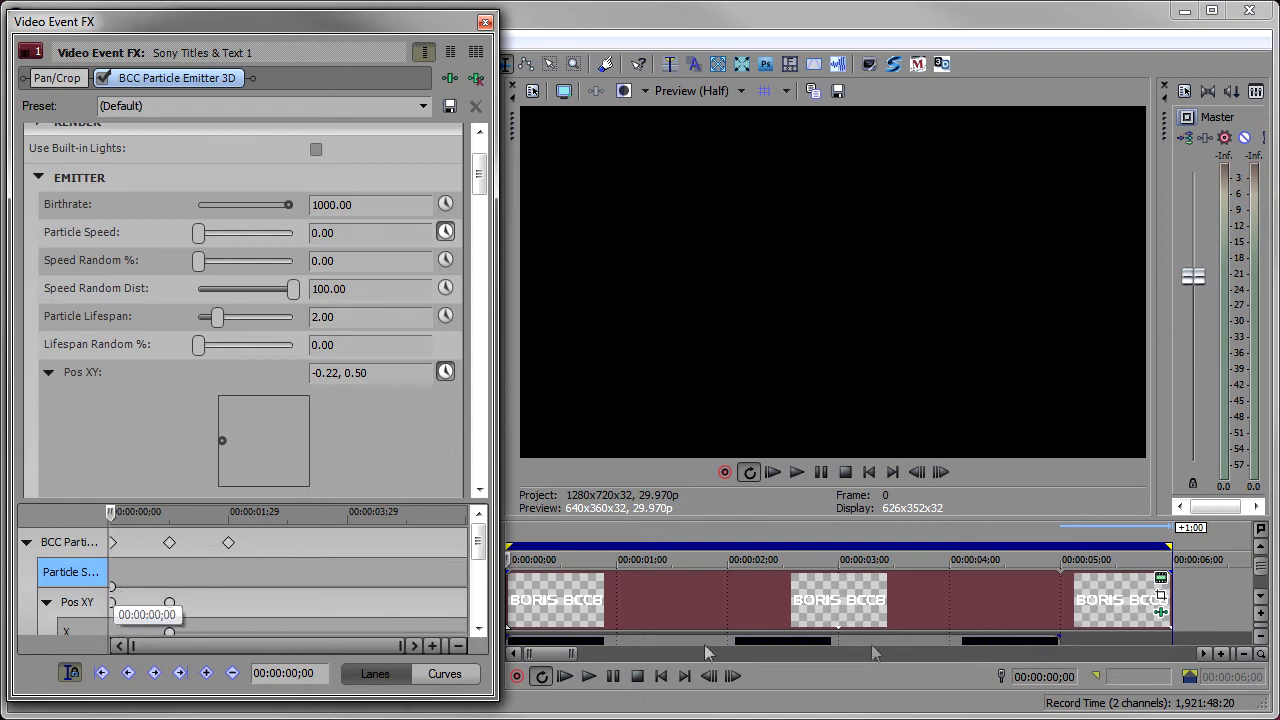
- Keyframe Particle Speed at 0 at 00:00:03;27 and at 366.32 at 00:00:04;05, previewing the animation from the start
click(938, 600)
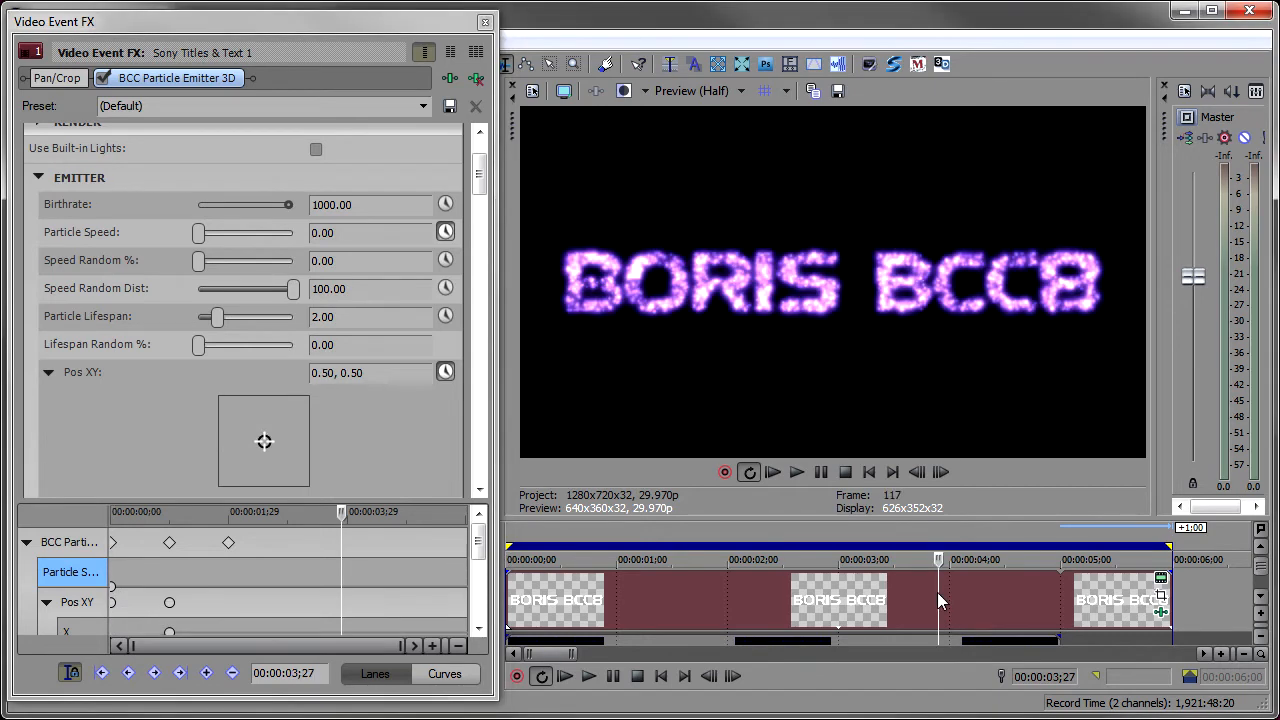
click(207, 675)
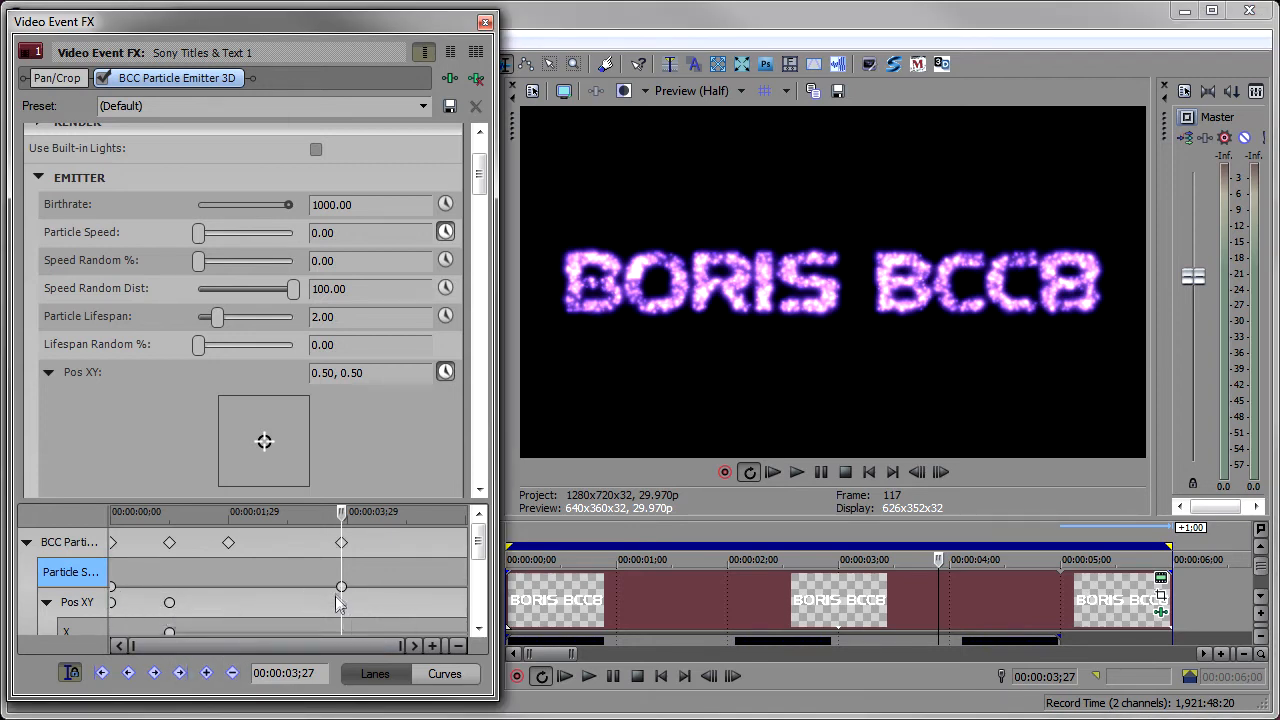
click(967, 588)
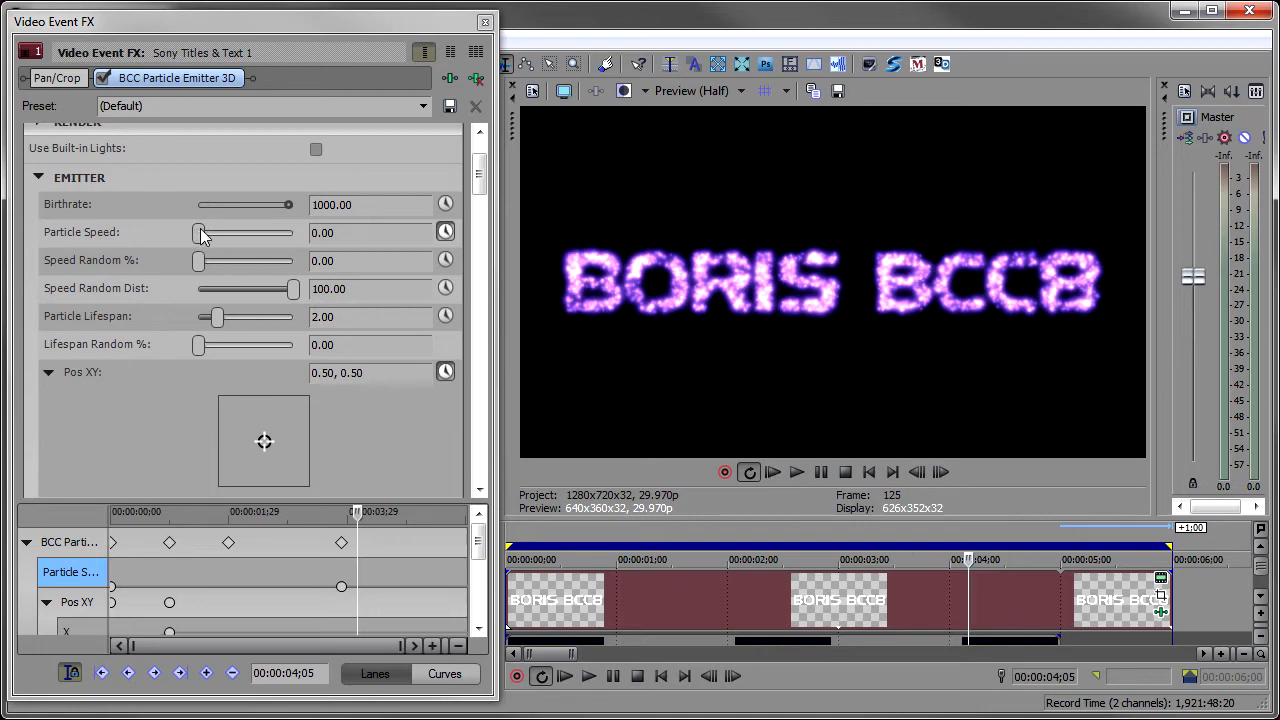
drag(200, 232, 370, 238)
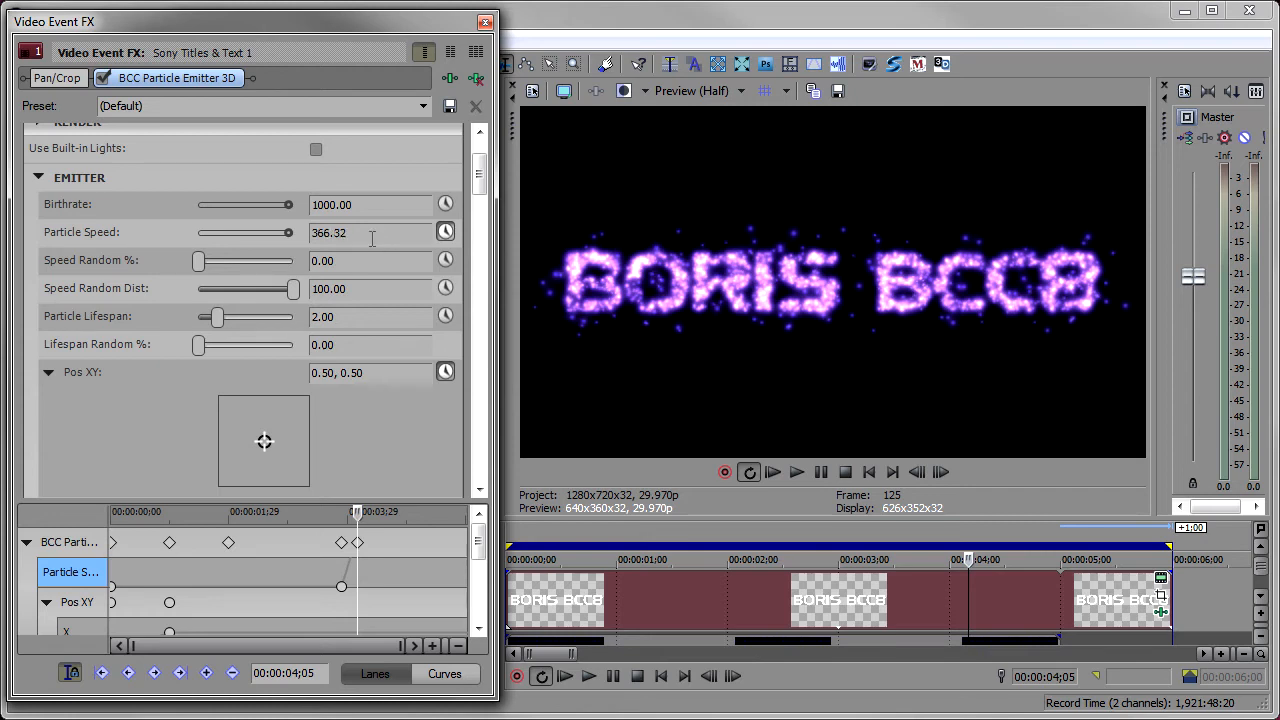
click(565, 677)
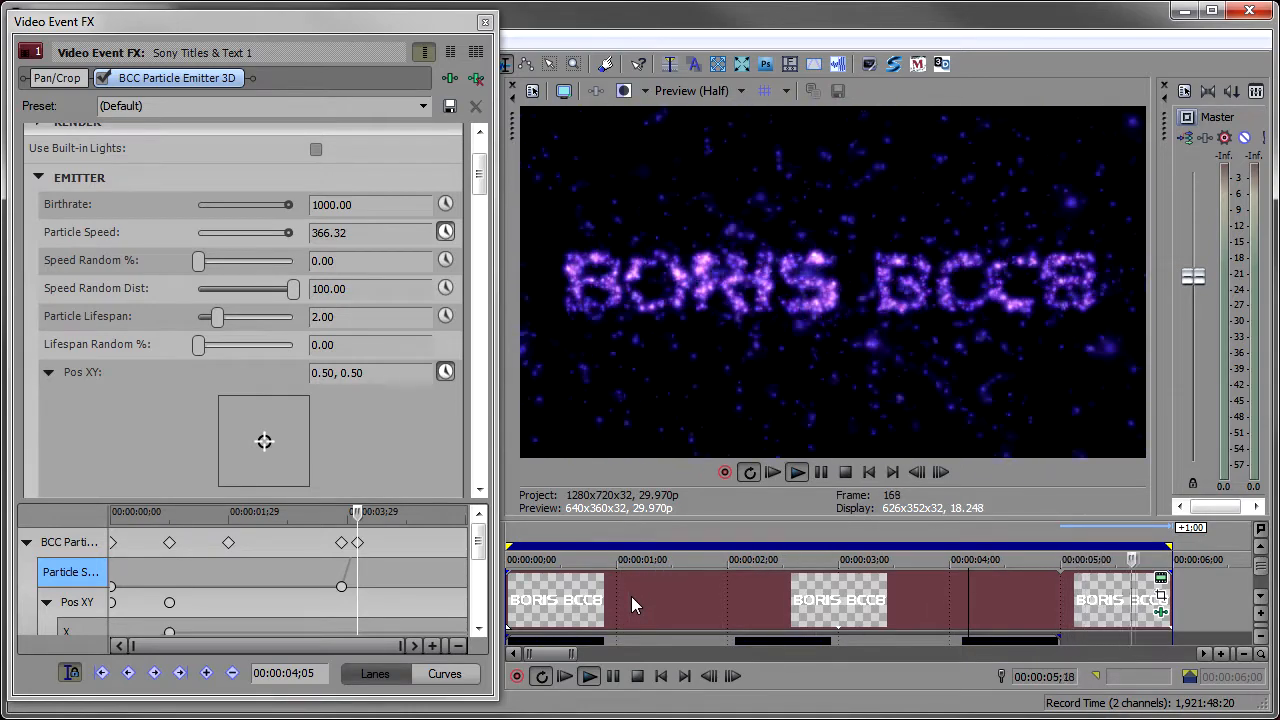
click(637, 677)
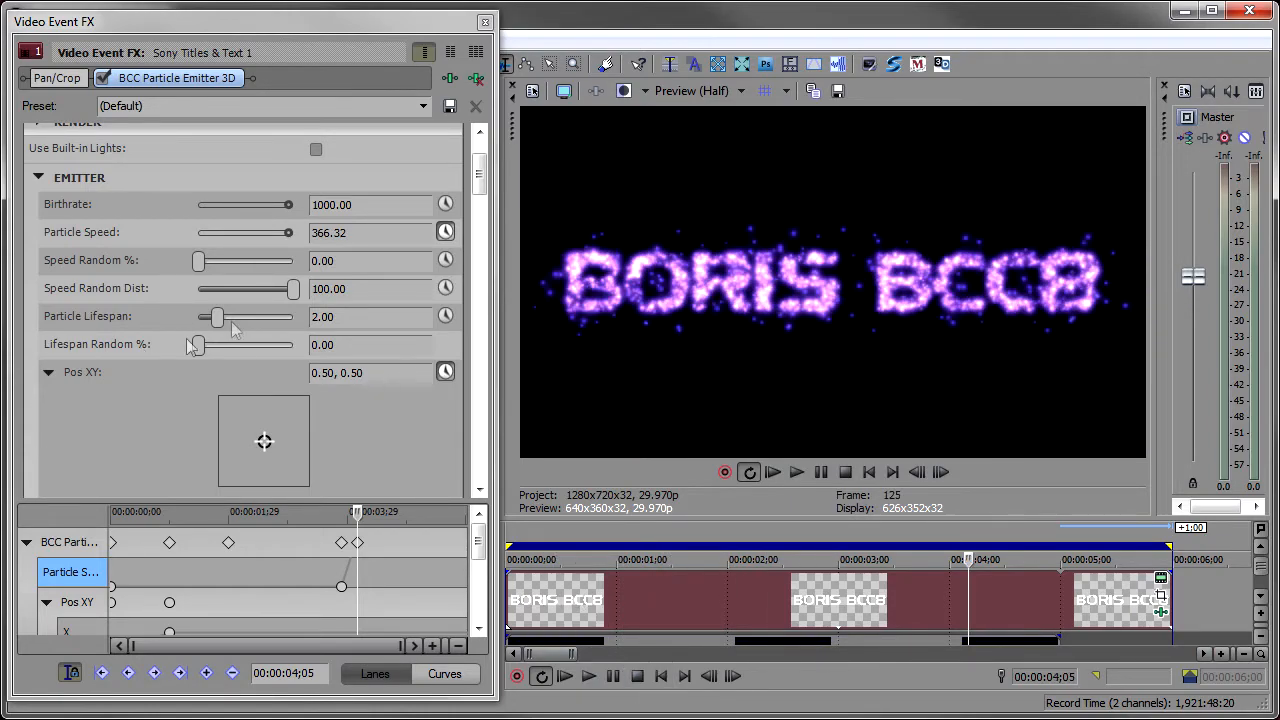
- Set the emitter's Direction to Forward and its Spread to 0%, previewing the animation from the start
click(48, 373)
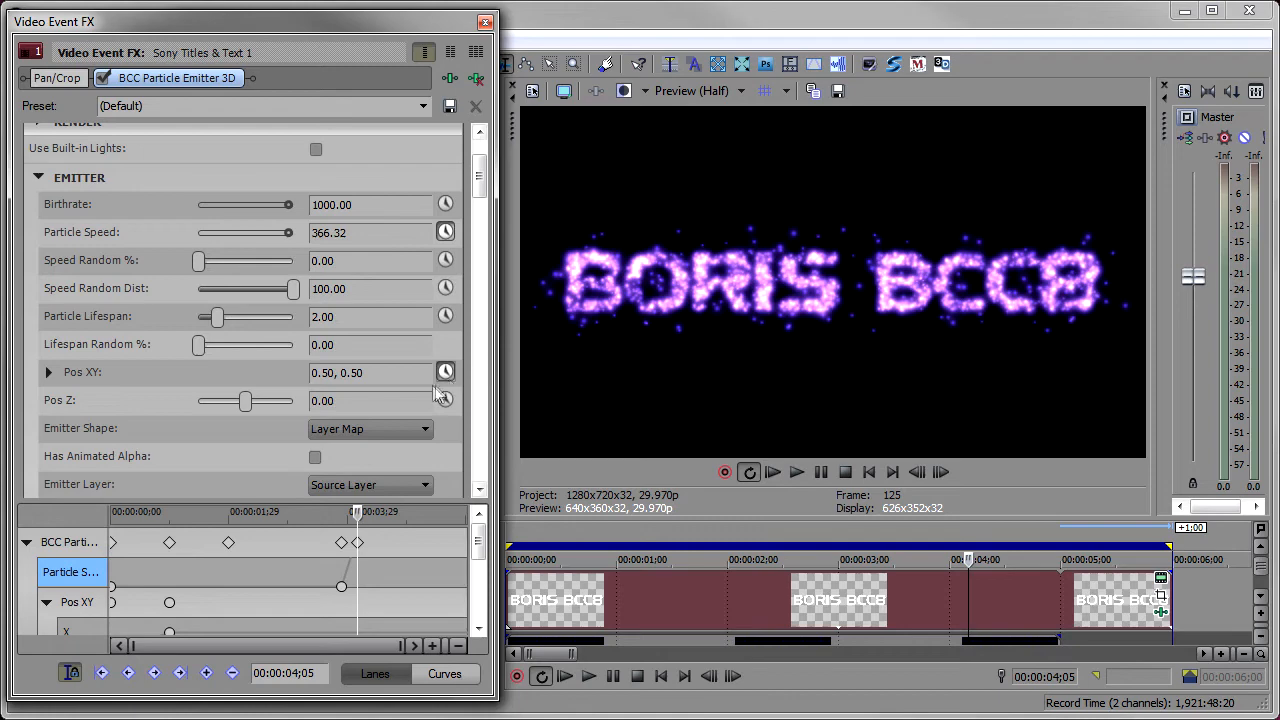
drag(483, 177, 487, 196)
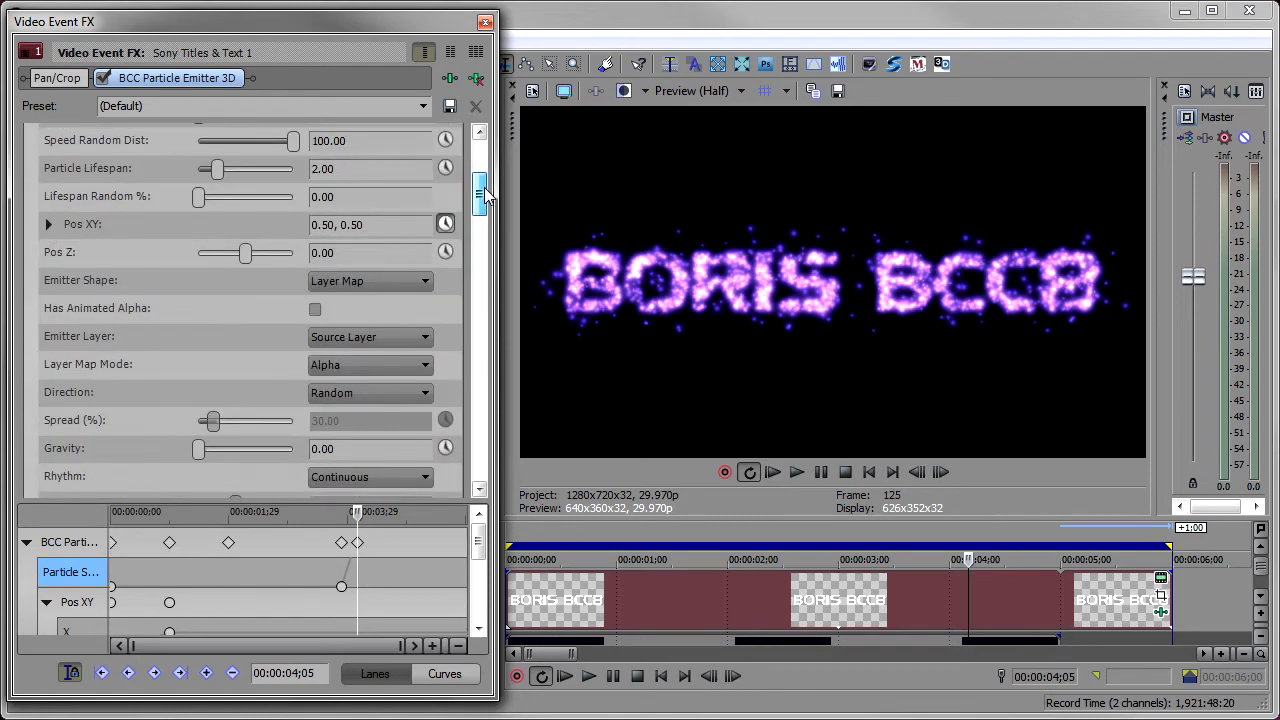
click(358, 393)
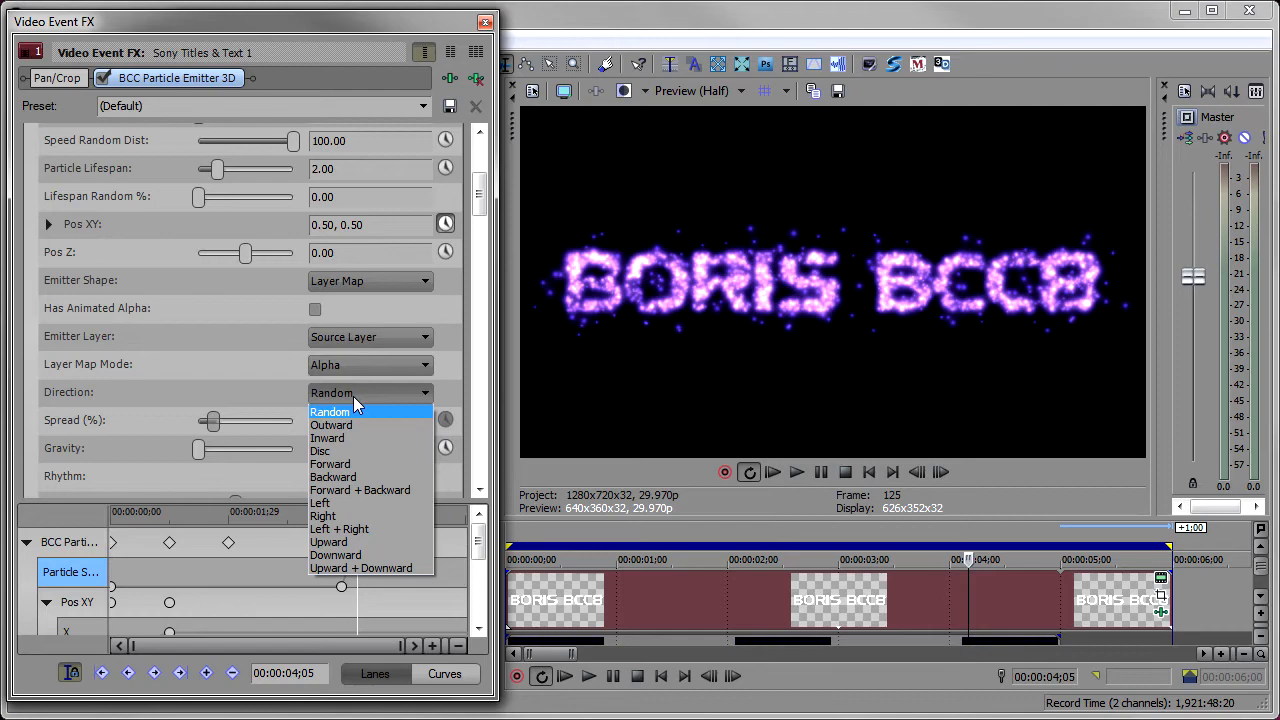
click(331, 464)
click(565, 676)
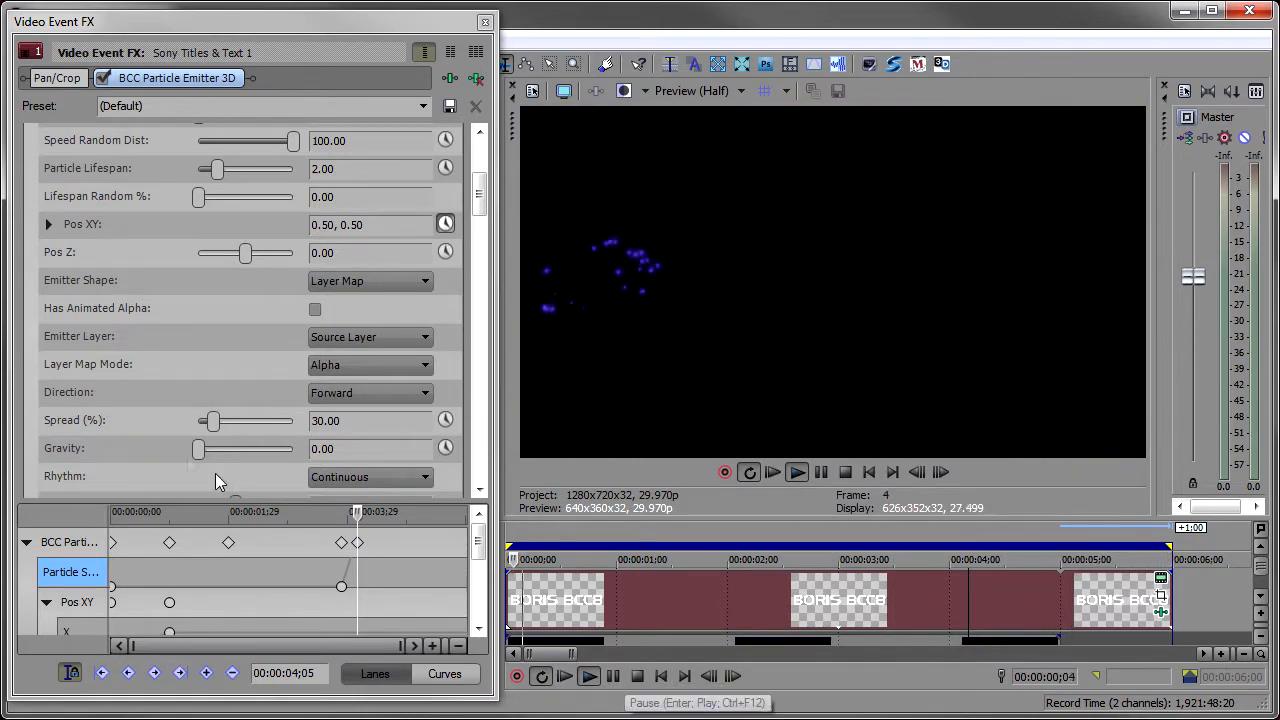
drag(215, 424, 156, 436)
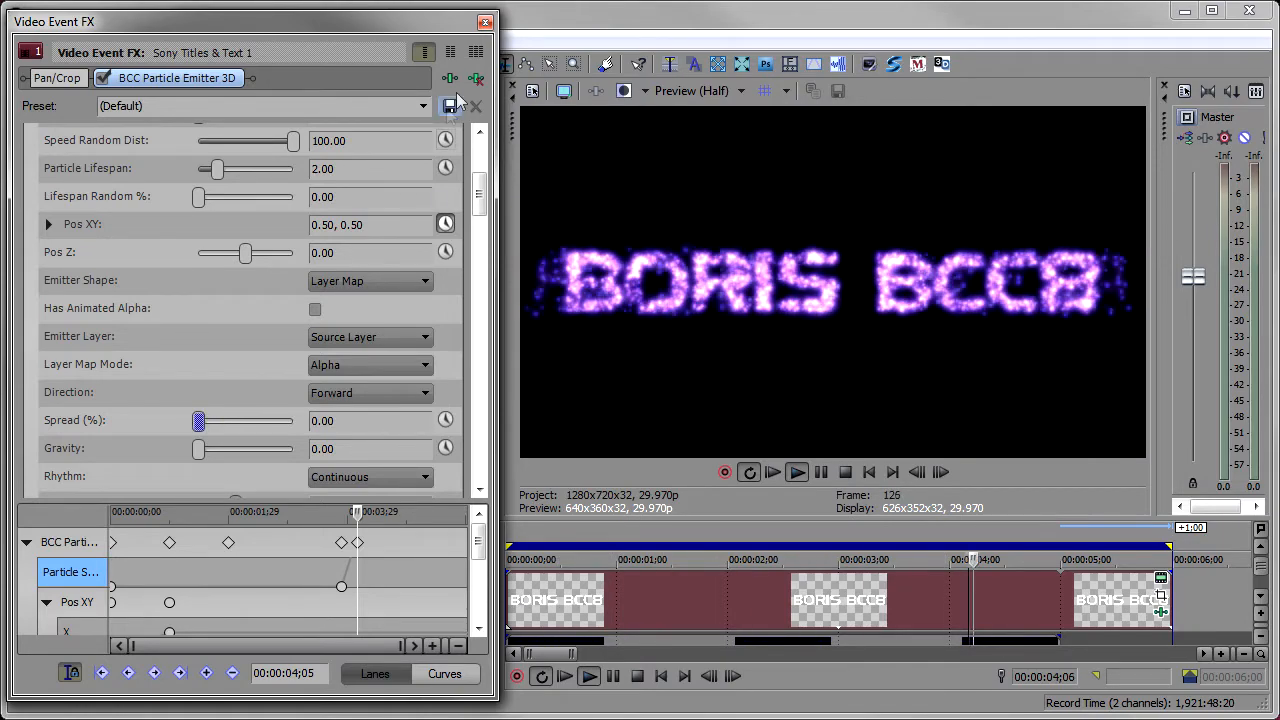
click(638, 677)
- Add the BCC Film Glow effect after the particle emitter and set its Glow Threshold to 16.84
click(450, 78)
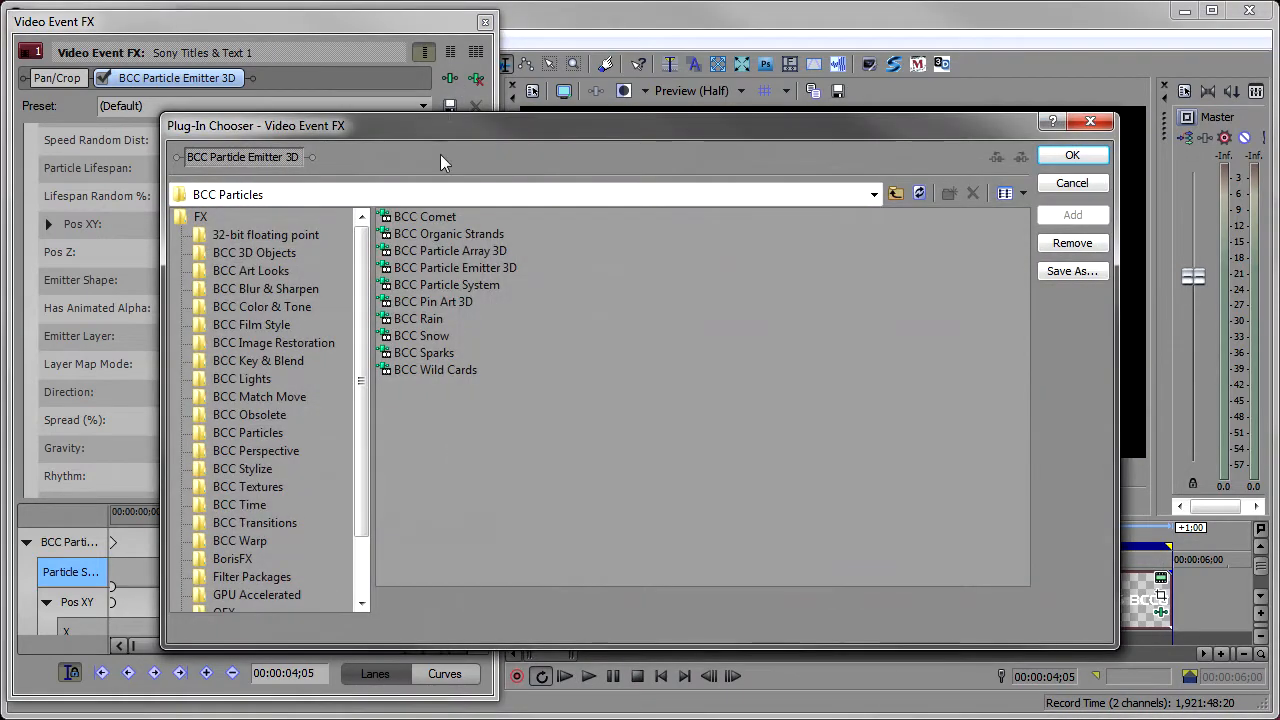
click(242, 326)
double_click(424, 252)
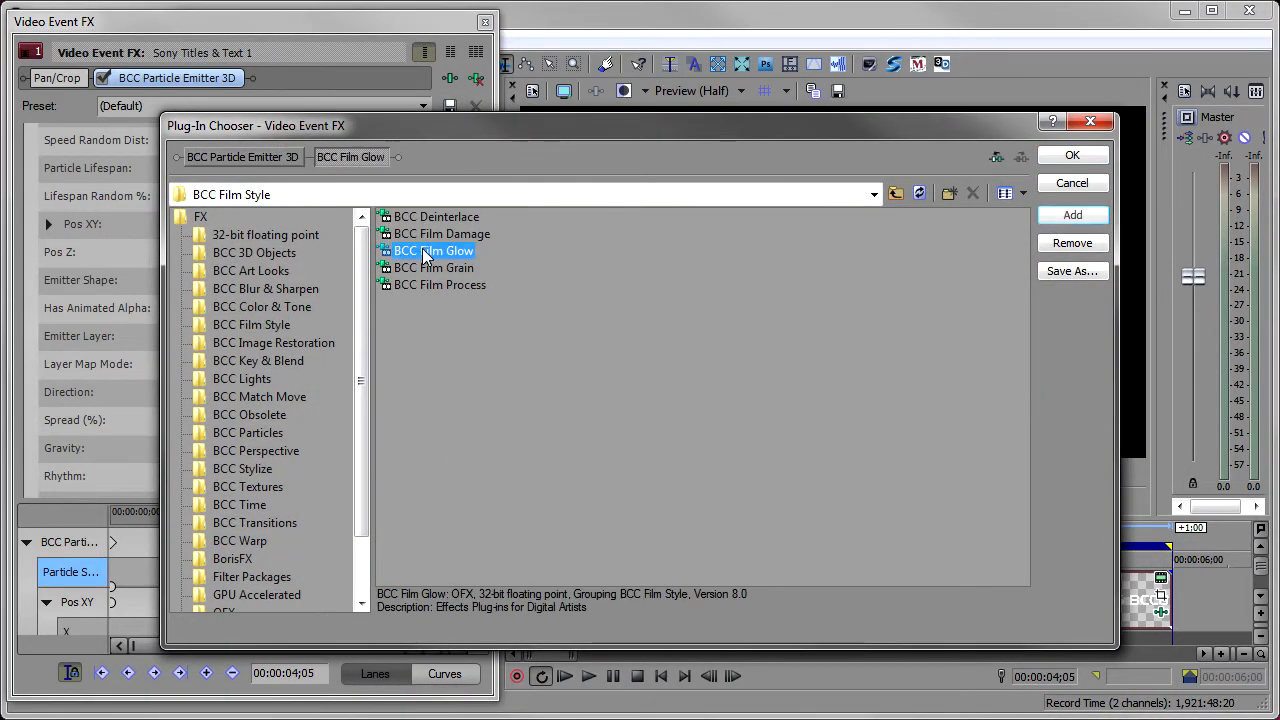
click(1065, 156)
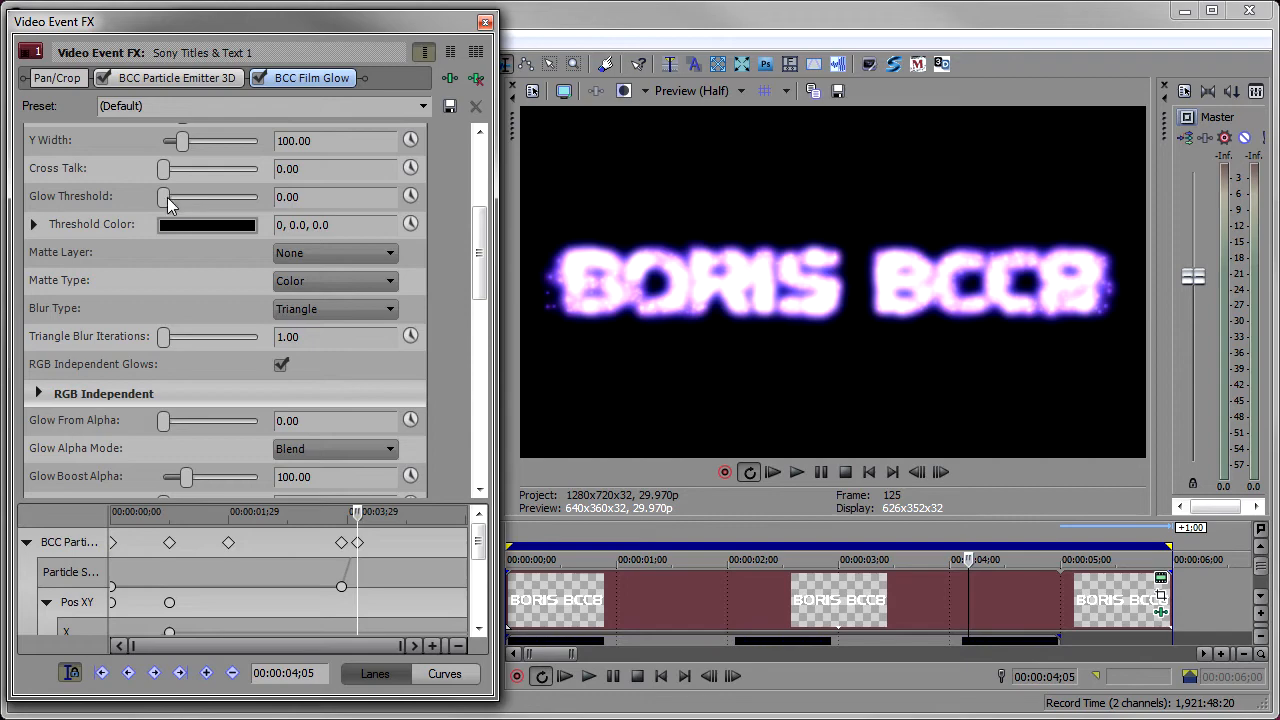
drag(166, 200, 183, 203)
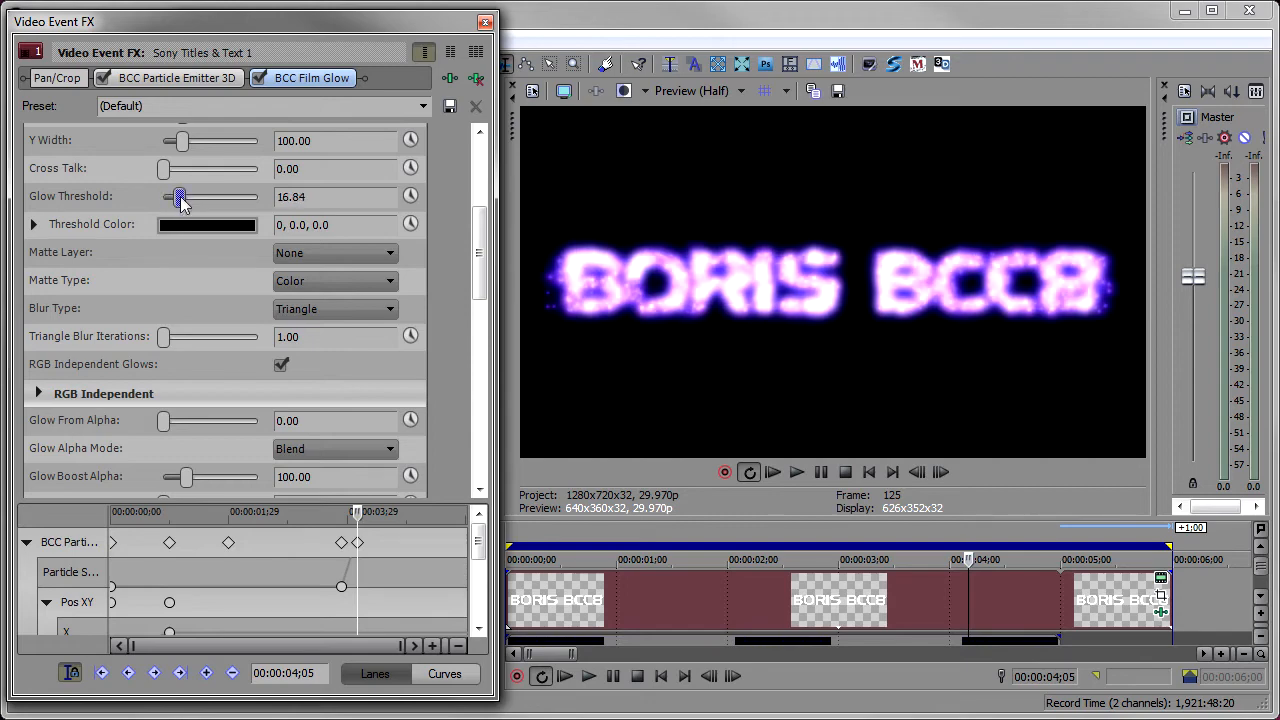
- Play the glowing title from the start and compare the frame at 00:00:05;00 with Film Glow off and on
click(562, 677)
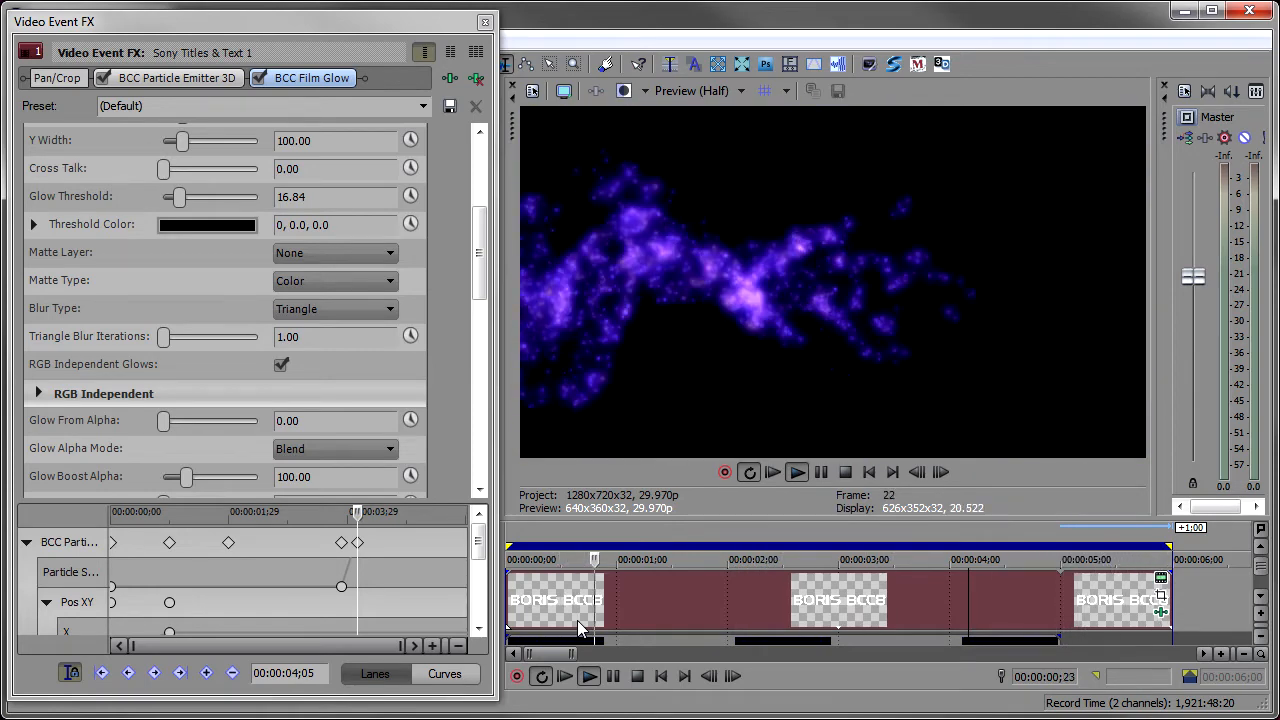
click(1057, 606)
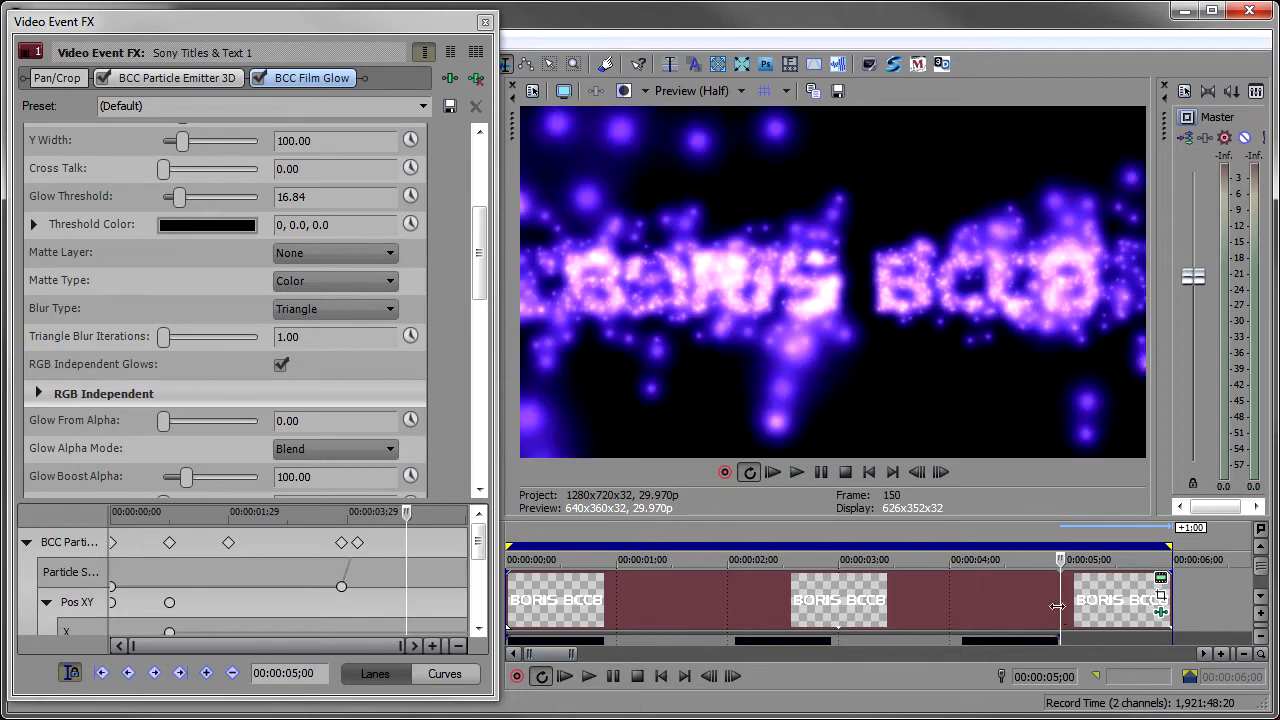
click(256, 78)
click(255, 78)
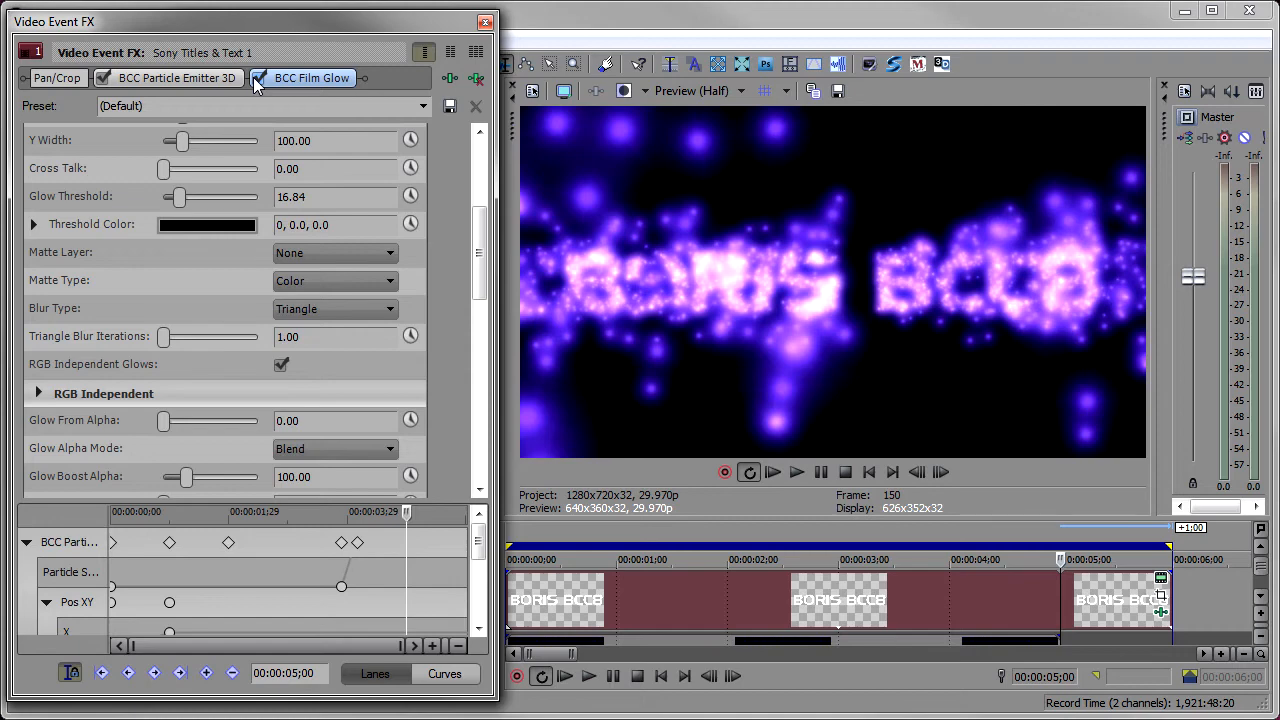
click(565, 678)
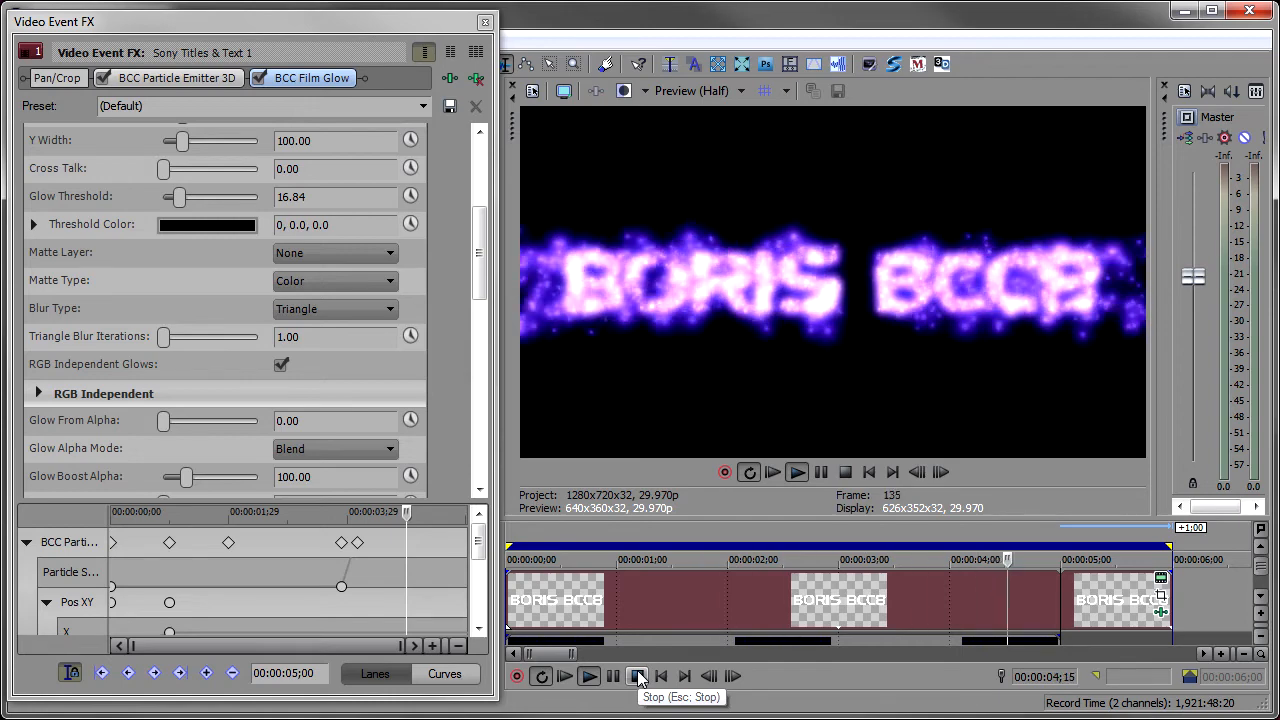
click(638, 678)
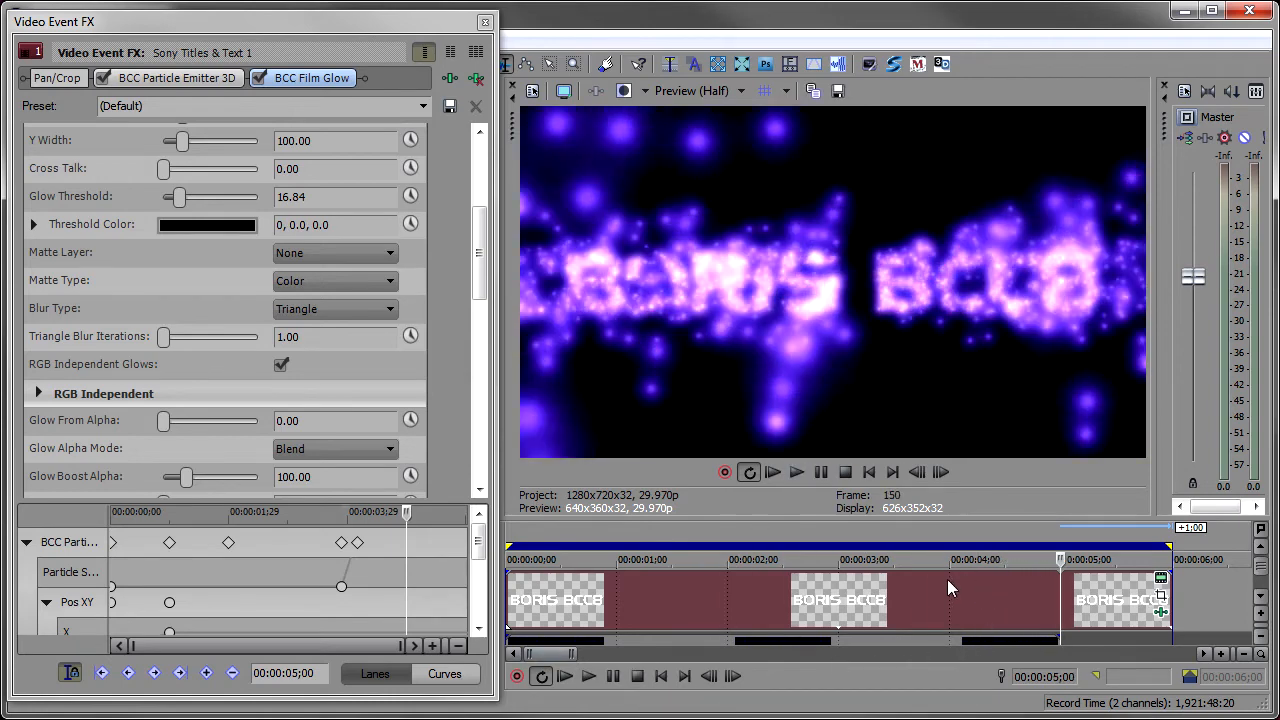
- Add the BCC Lens Flare 3D effect at 00:00:03;29 and place it before BCC Film Glow in the effect chain
click(947, 579)
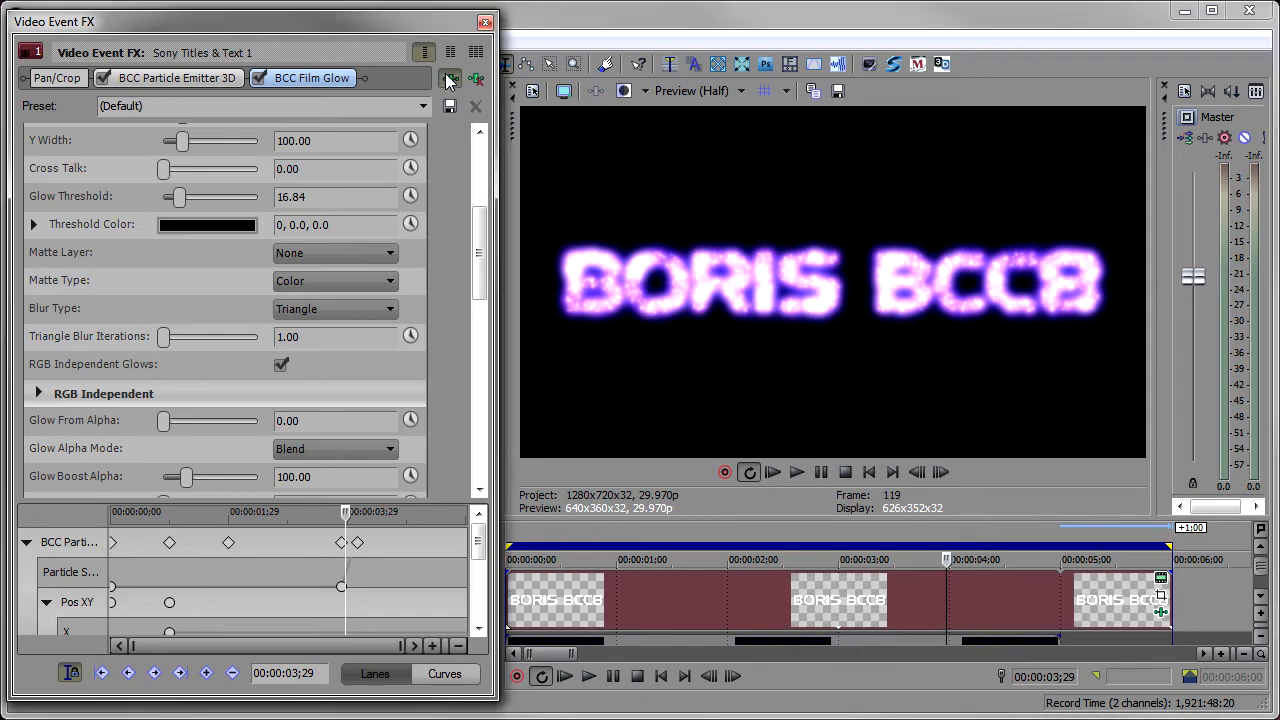
click(446, 77)
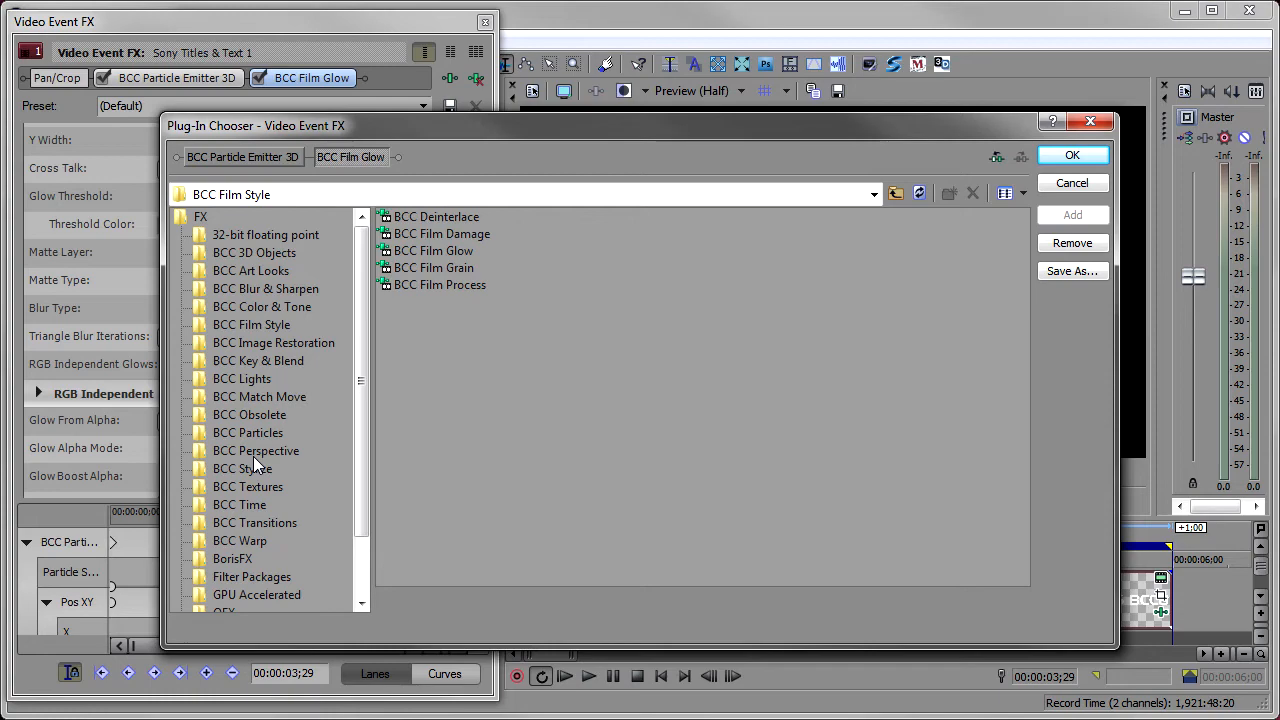
click(242, 379)
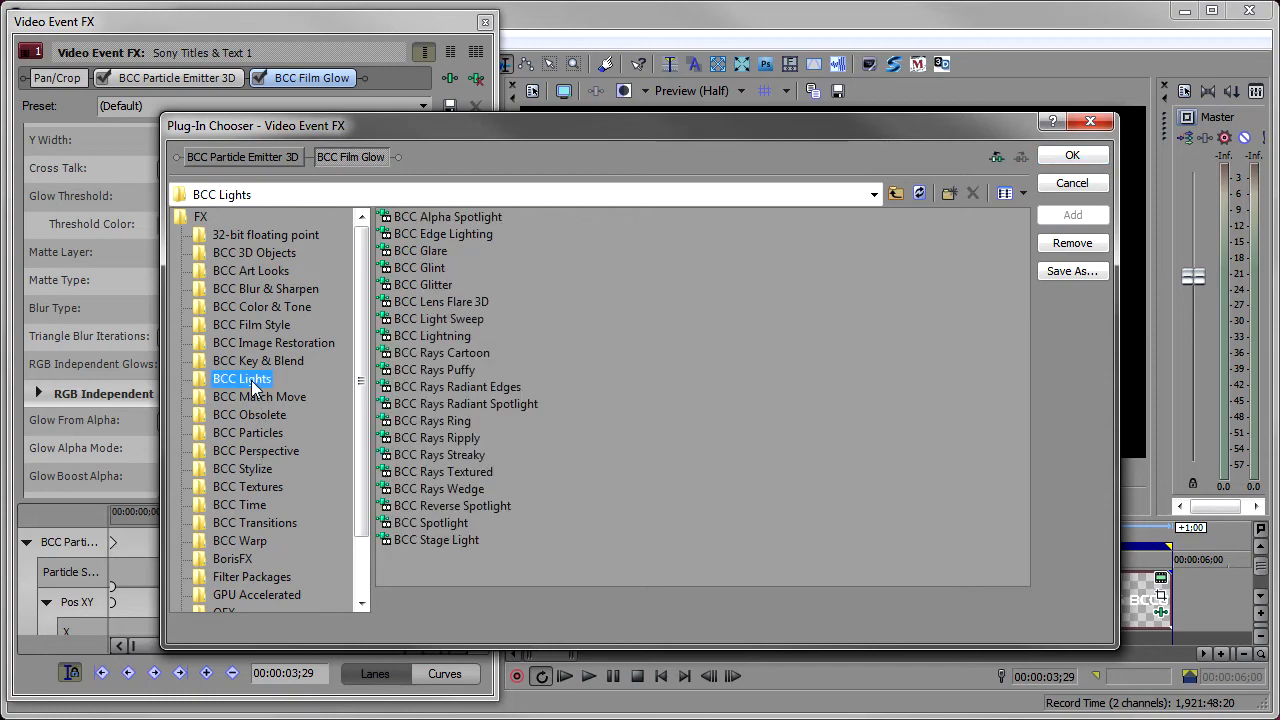
double_click(435, 303)
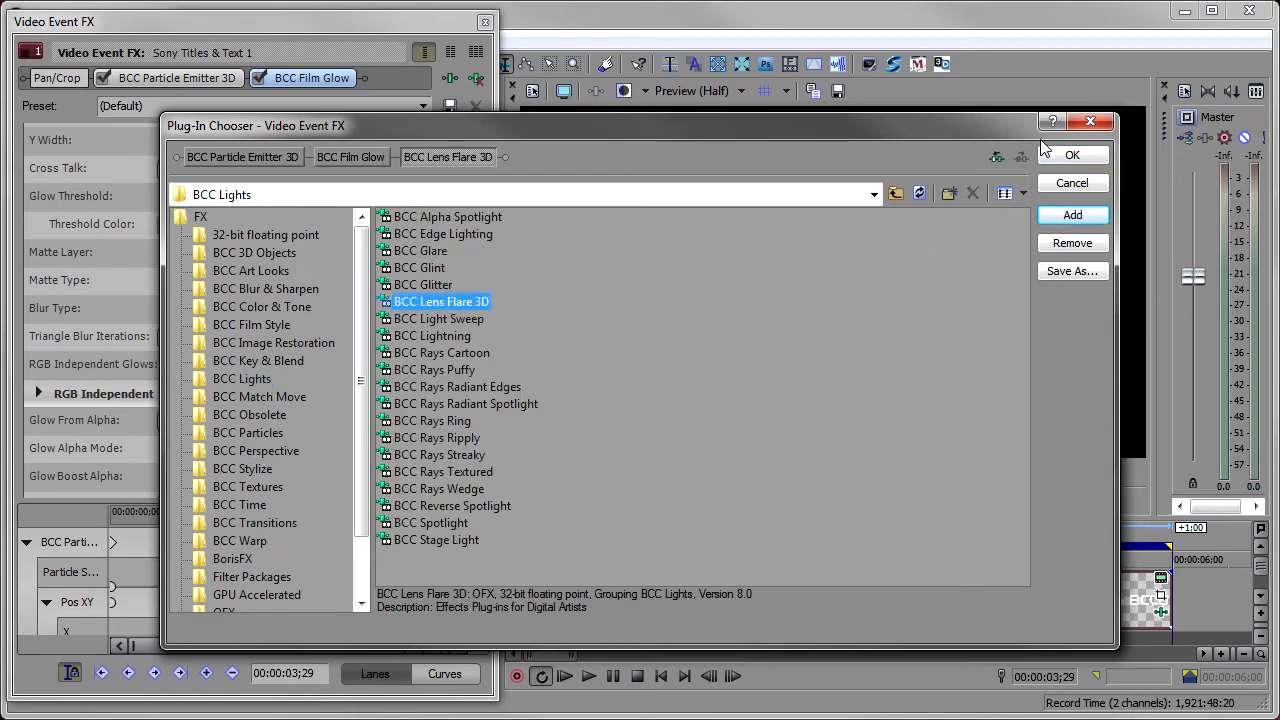
click(1068, 157)
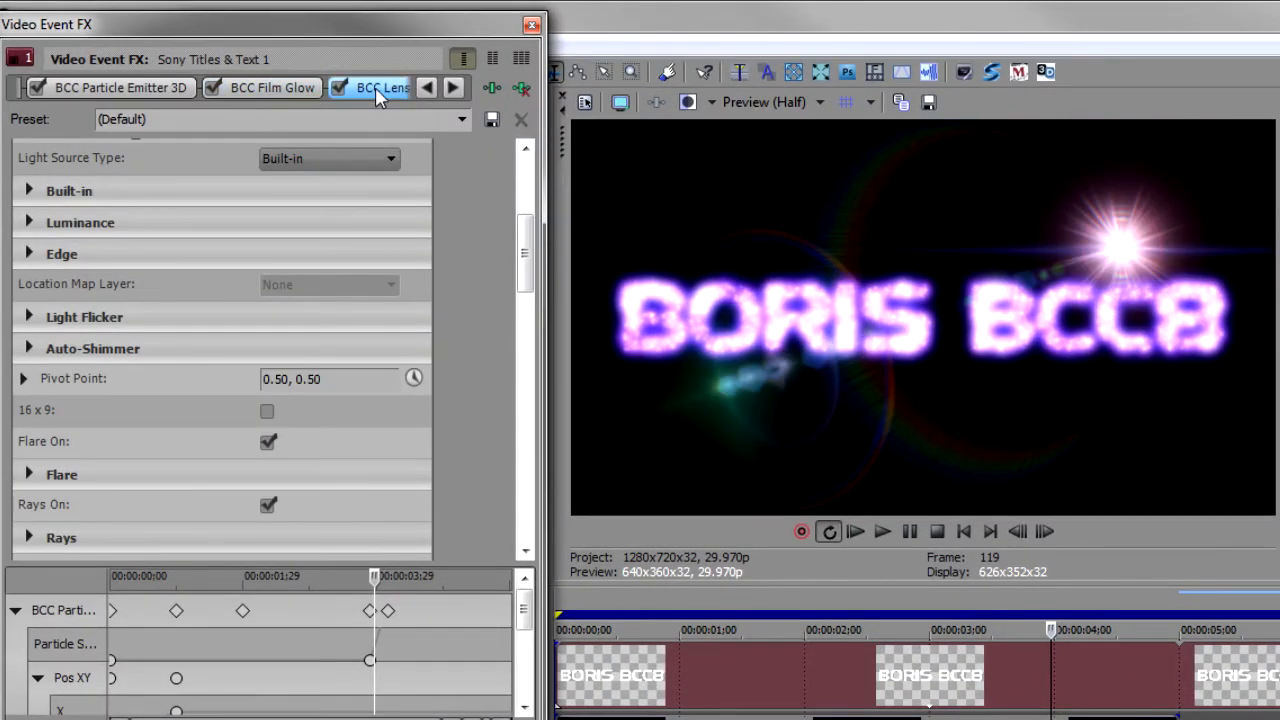
click(212, 88)
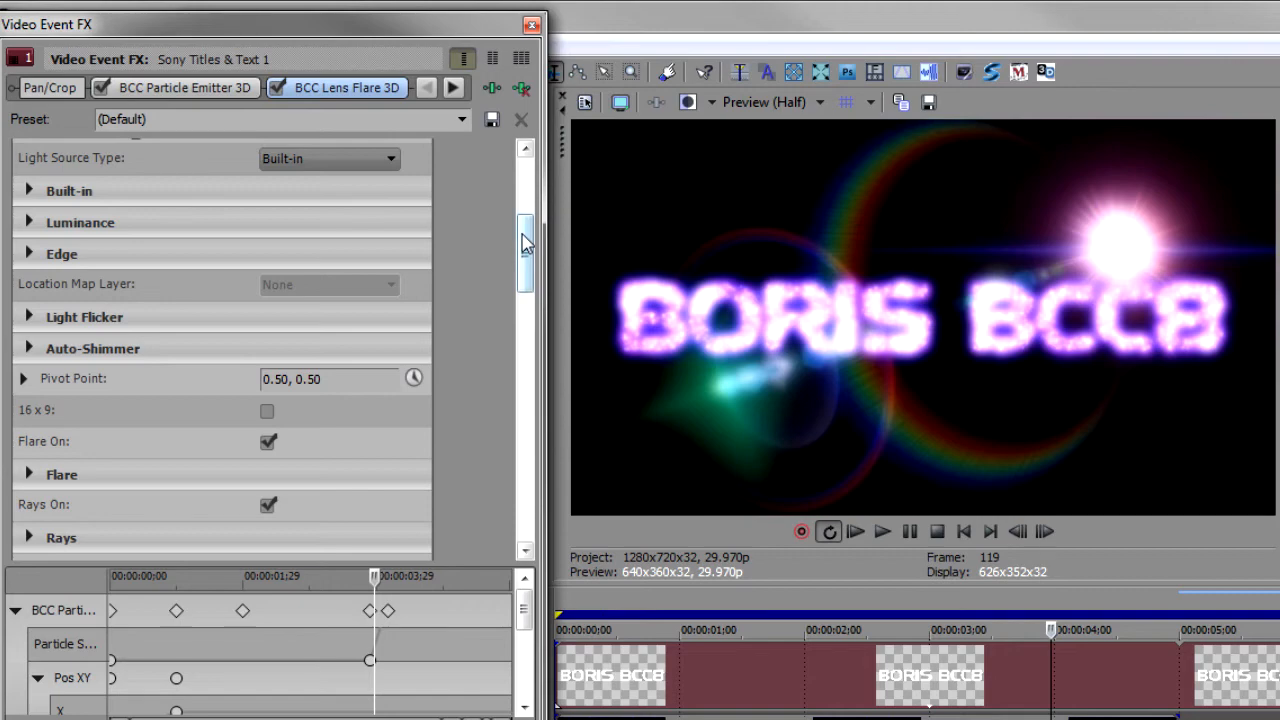
- Apply the LightBeam.bsp preset to the BCC Lens Flare 3D effect
drag(523, 245, 527, 182)
click(340, 224)
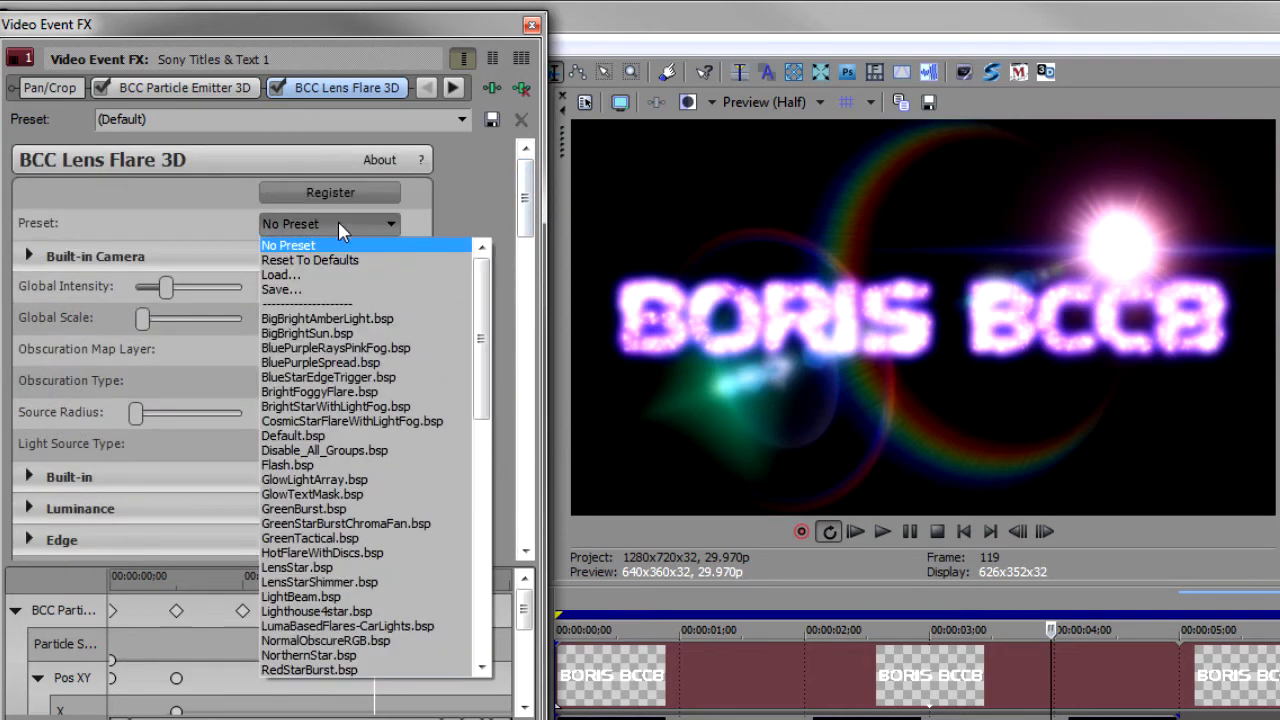
click(366, 597)
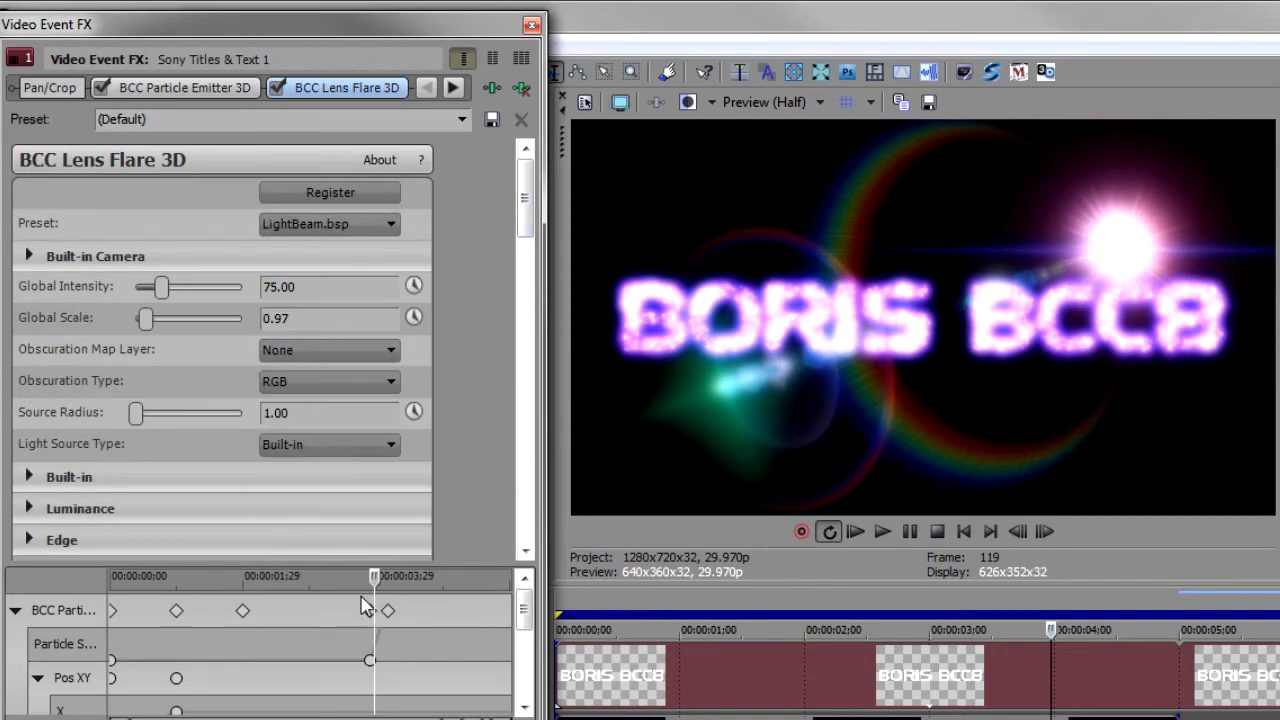
- Centre the flare's built-in light source by setting its Position XY to 0.50, 0.50
click(28, 477)
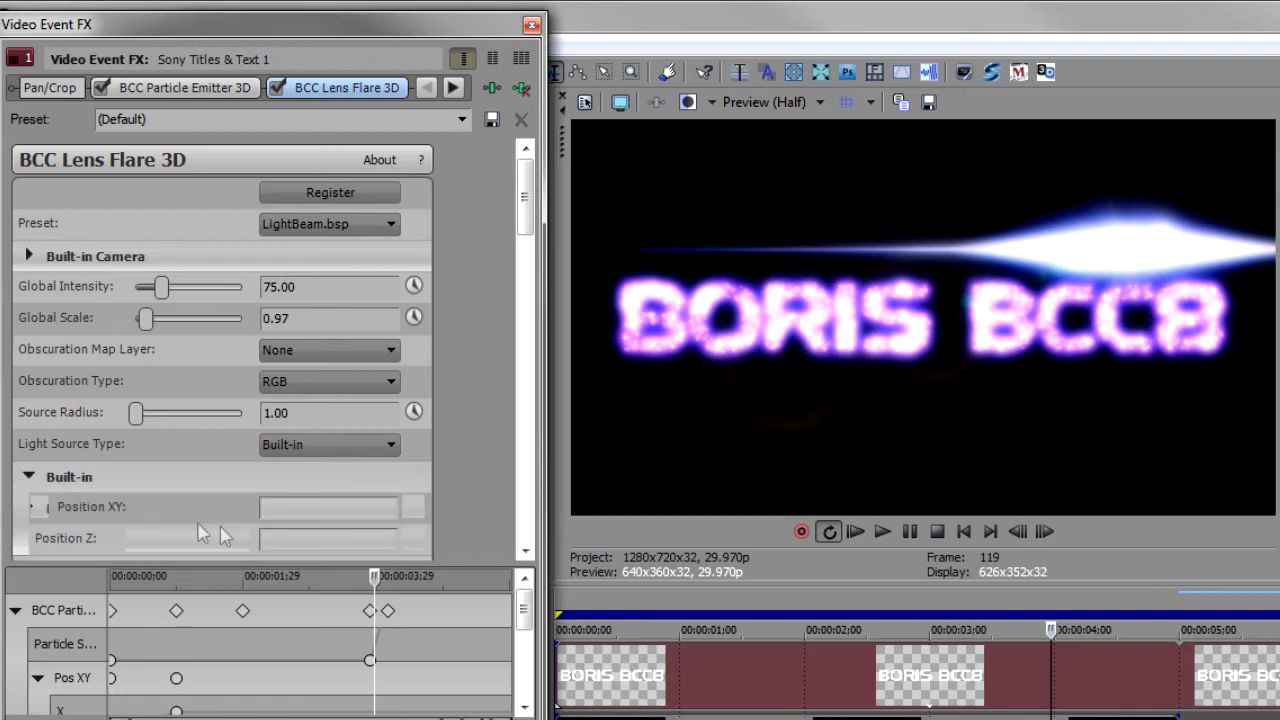
drag(345, 509, 183, 517)
text(.)
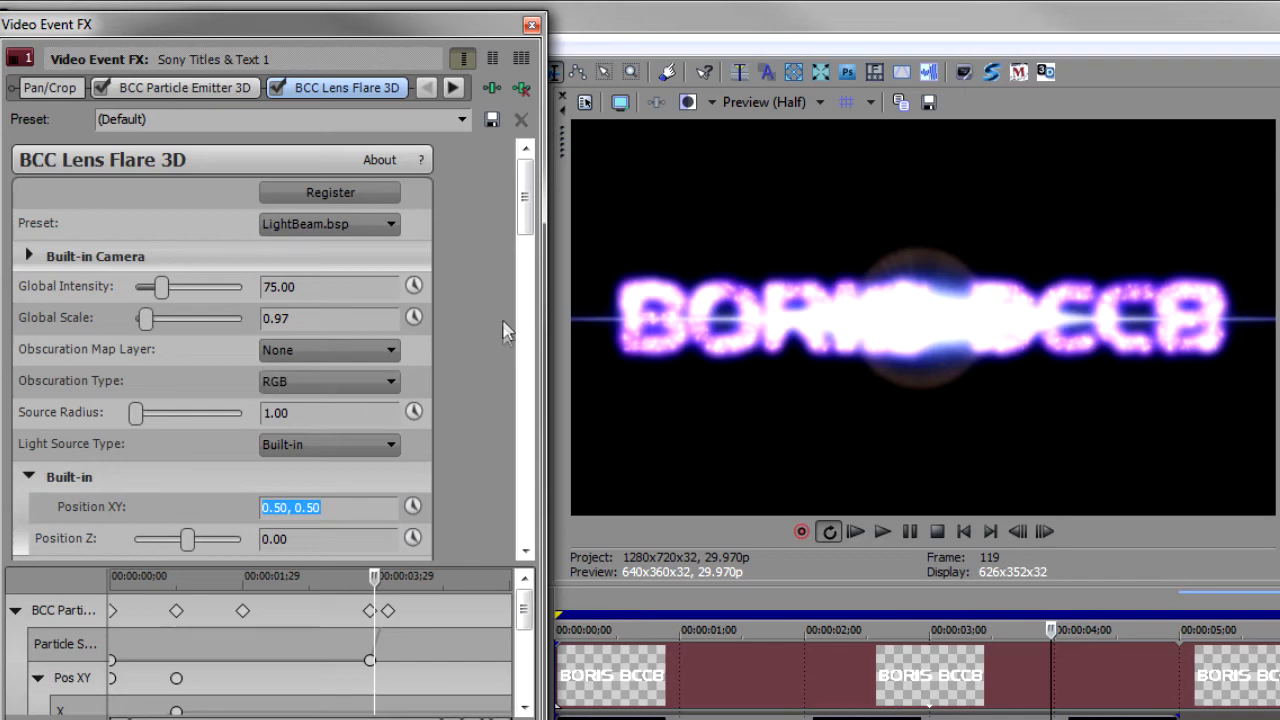
mouse_move(524, 211)
mouse_down()
mouse_move(524, 257)
mouse_move(524, 208)
mouse_up()
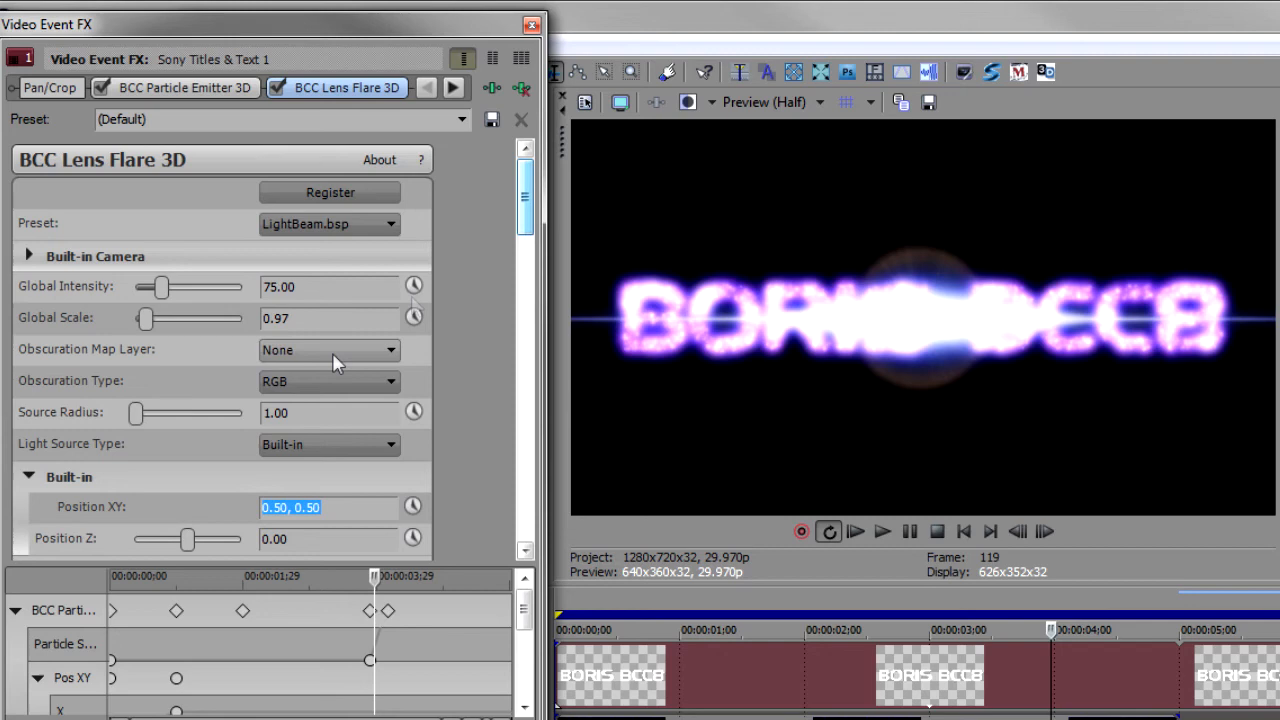
click(29, 479)
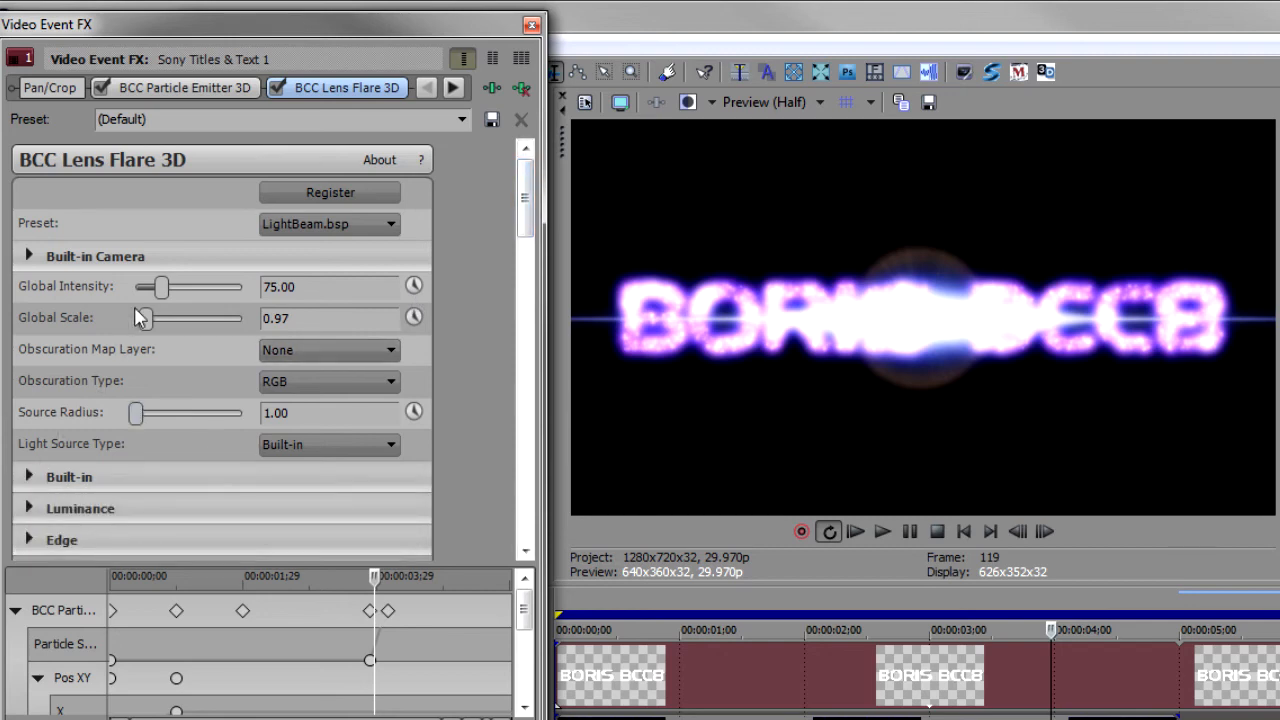
- Set the flare's Global Intensity to 0 and enable keyframing for it at 00:00:00;00
click(1036, 677)
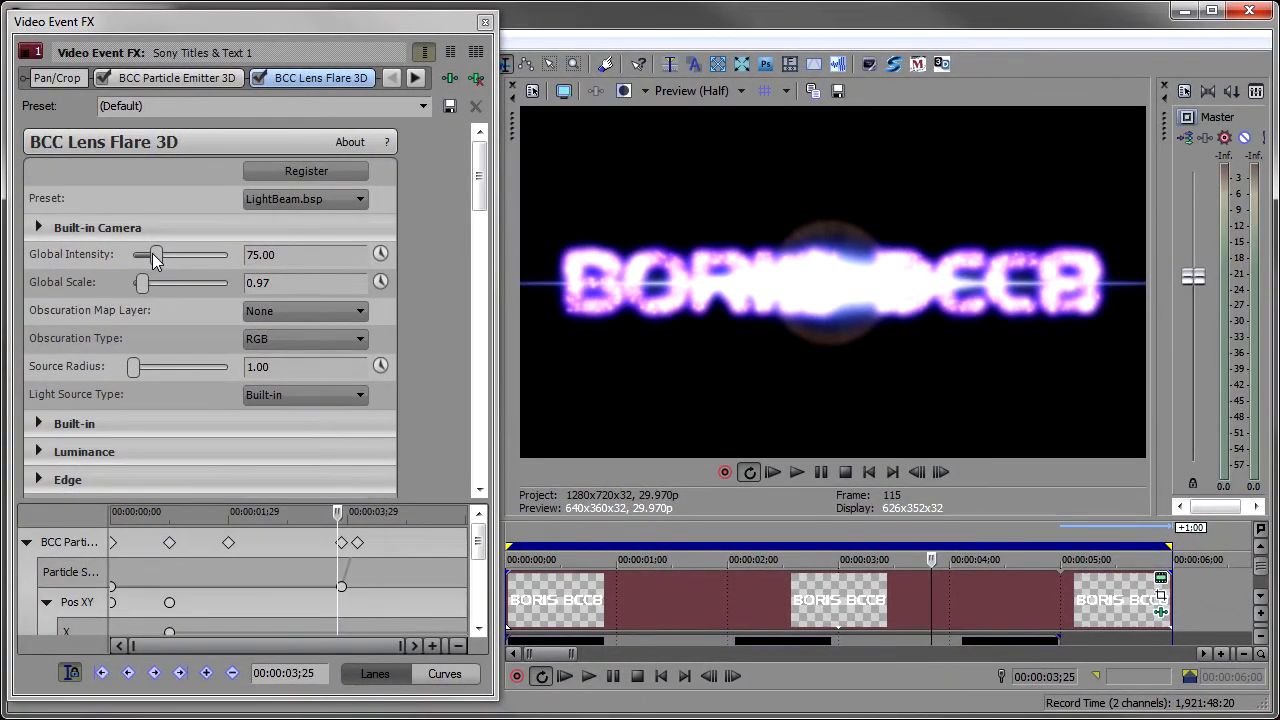
drag(154, 258, 97, 270)
click(102, 673)
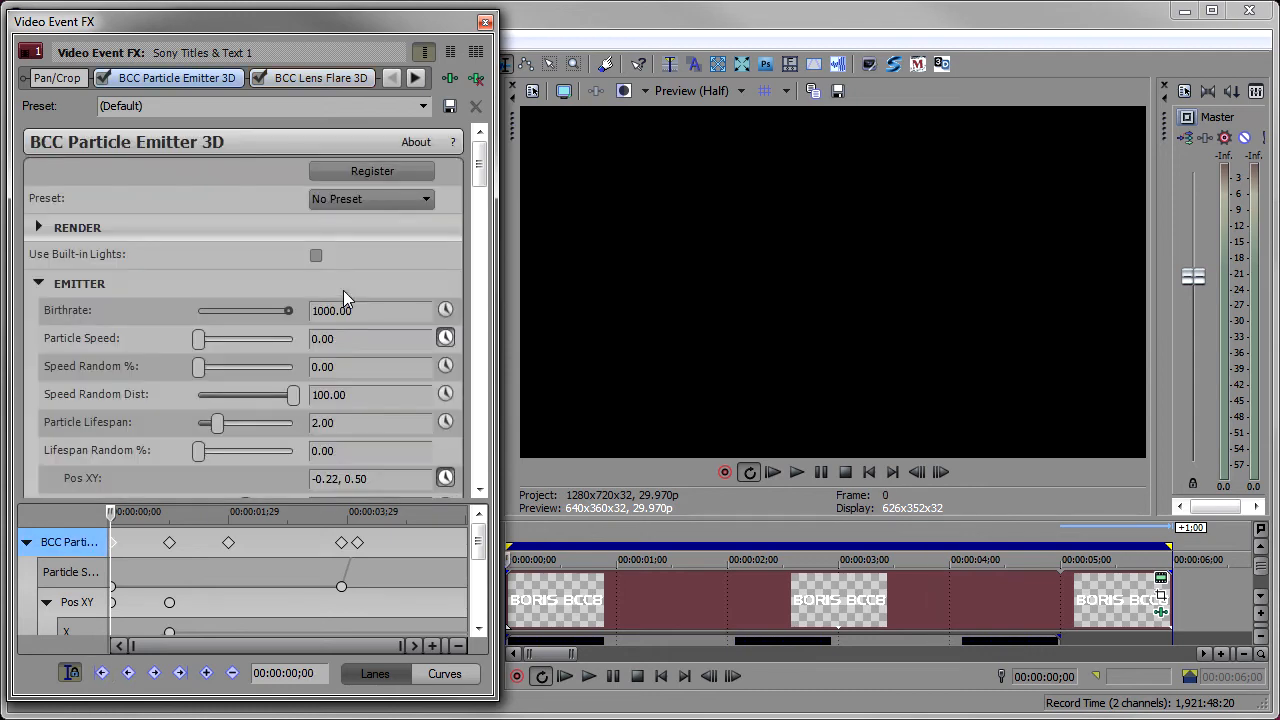
click(332, 80)
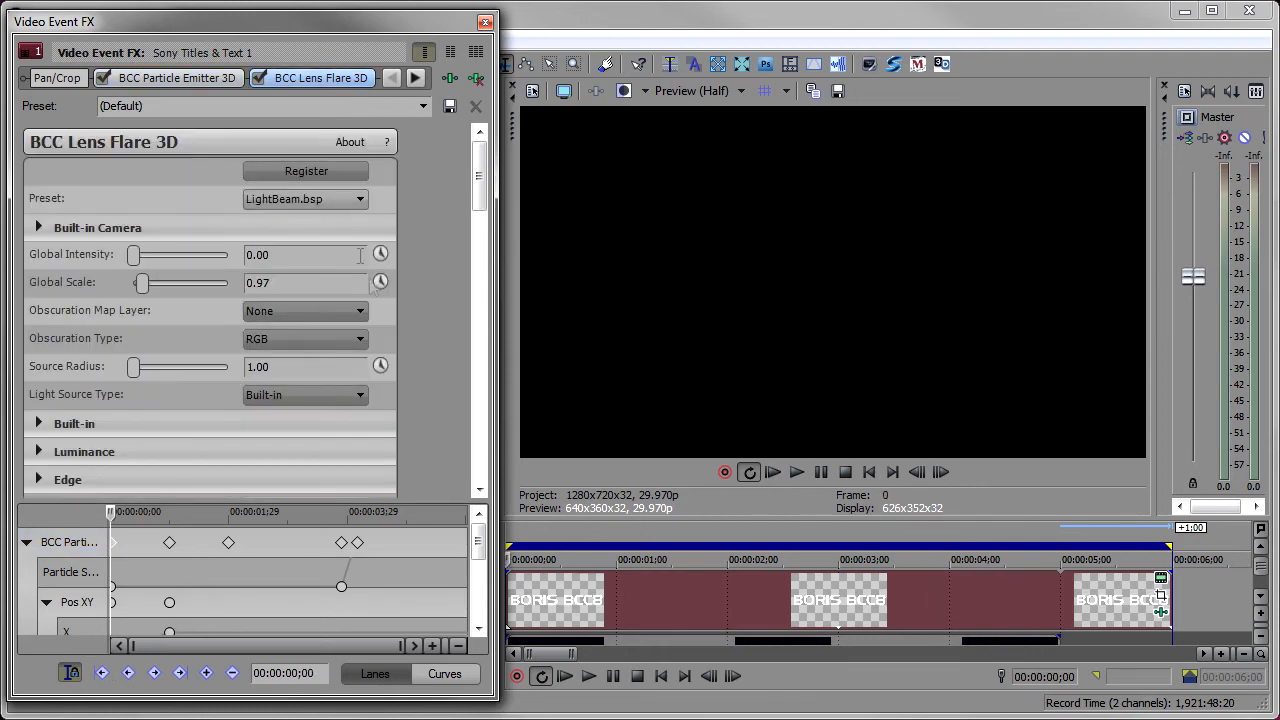
click(380, 255)
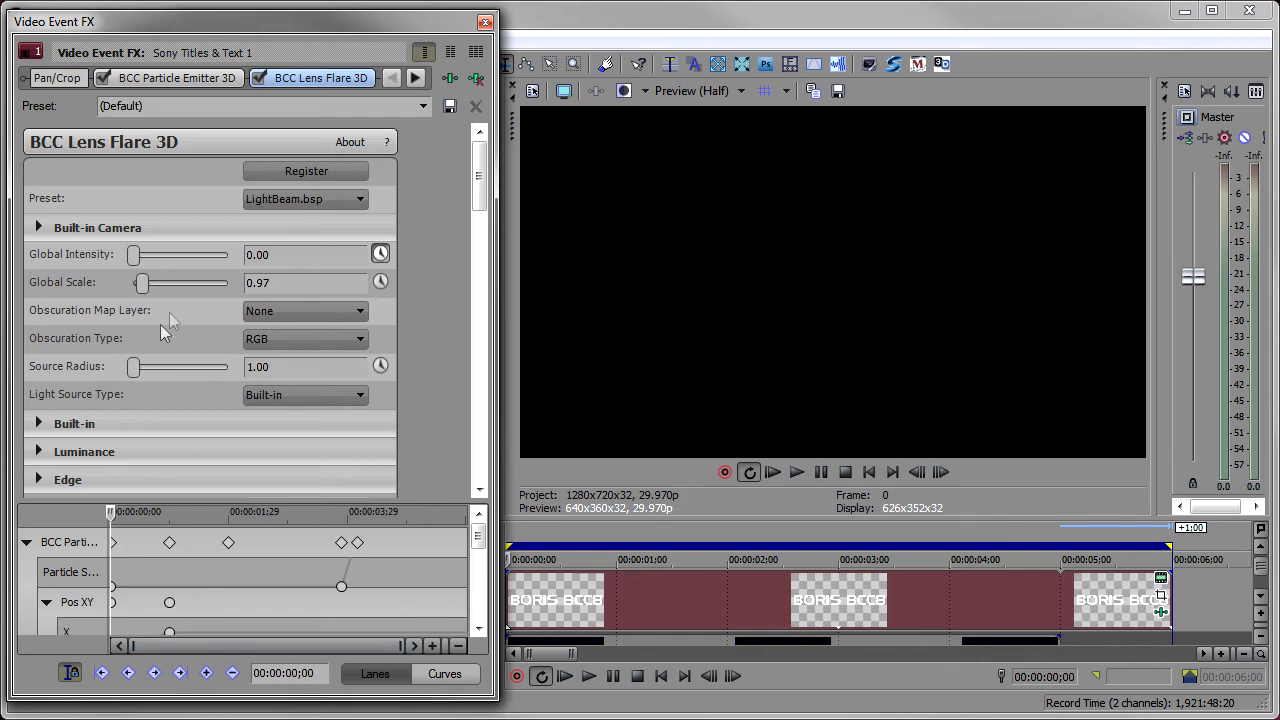
- Keyframe the flare's Global Intensity at 72 at 00:00:04;03
click(937, 598)
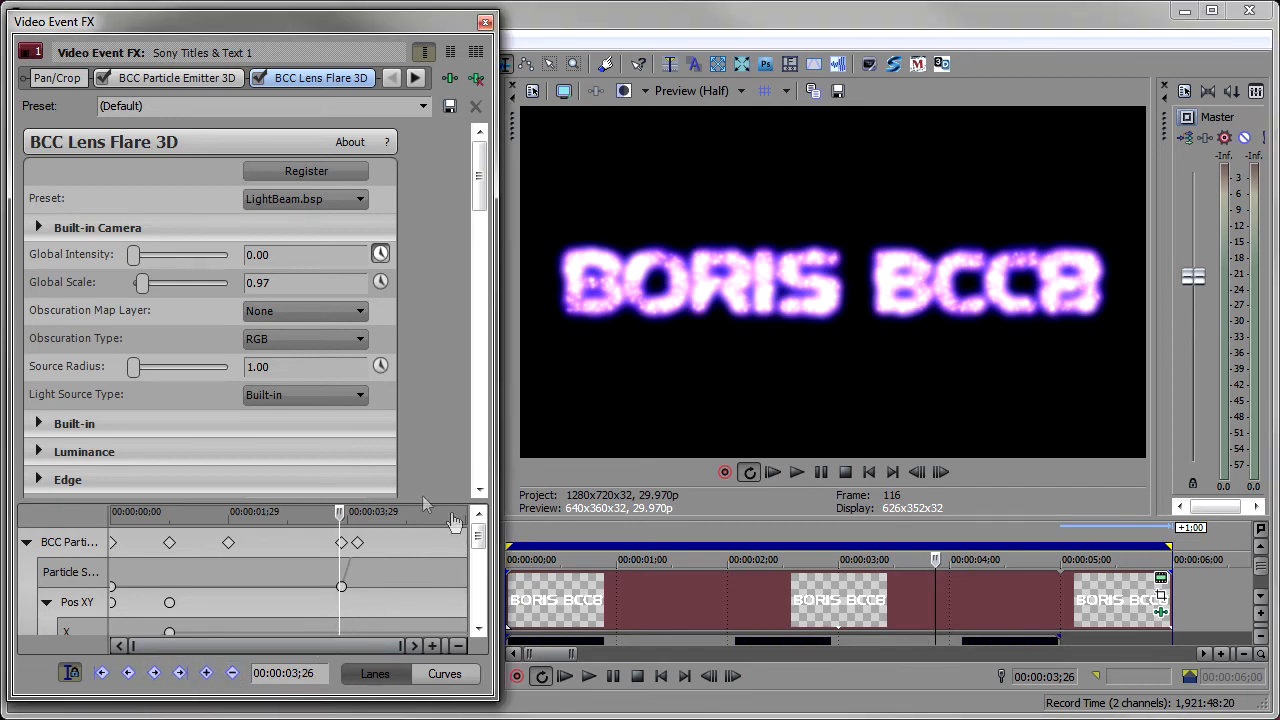
click(961, 598)
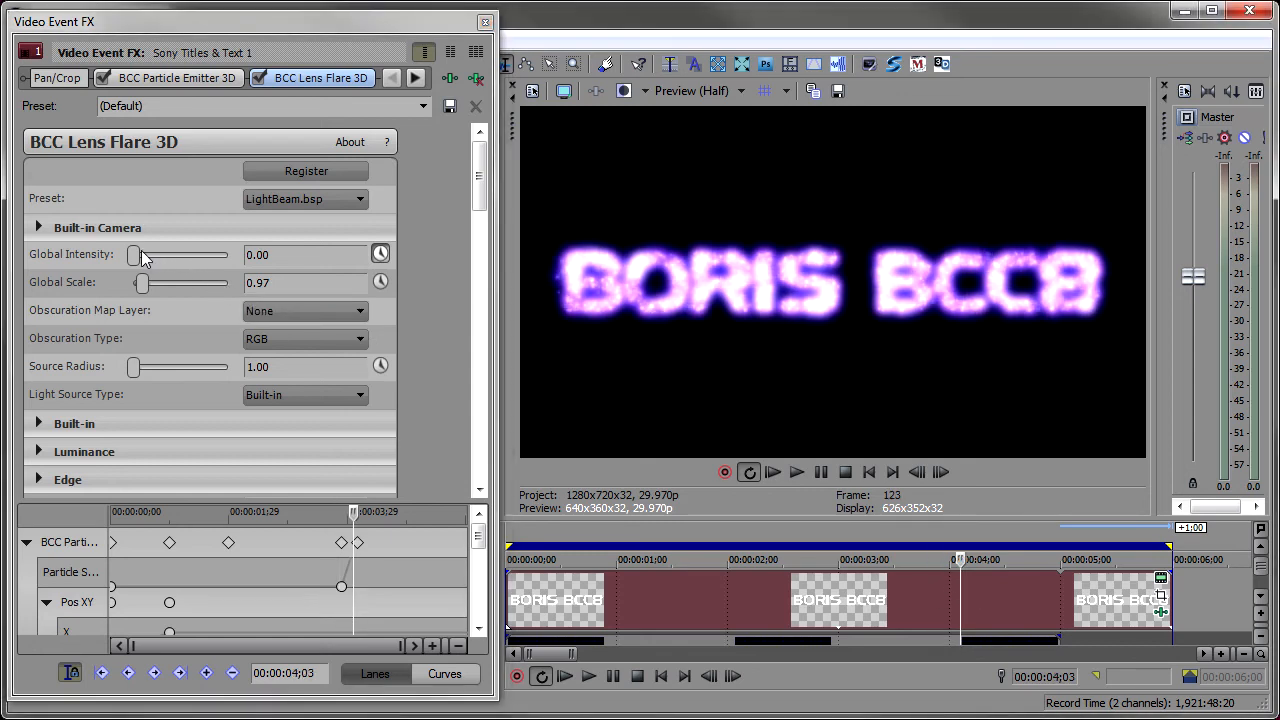
mouse_move(134, 256)
mouse_down()
mouse_move(169, 257)
mouse_move(158, 263)
mouse_up()
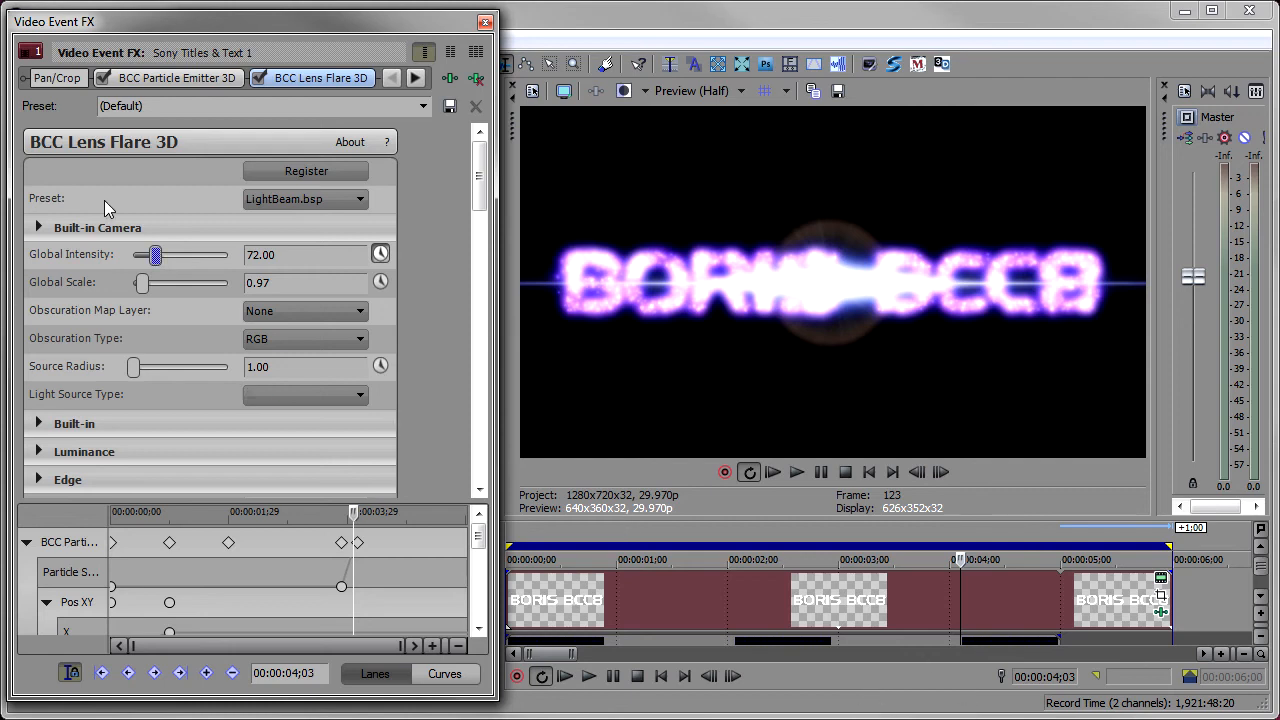
- Keyframe the flare's Global Intensity at 0 at 00:00:04;15, and preview the title with the effects window closed
click(1007, 600)
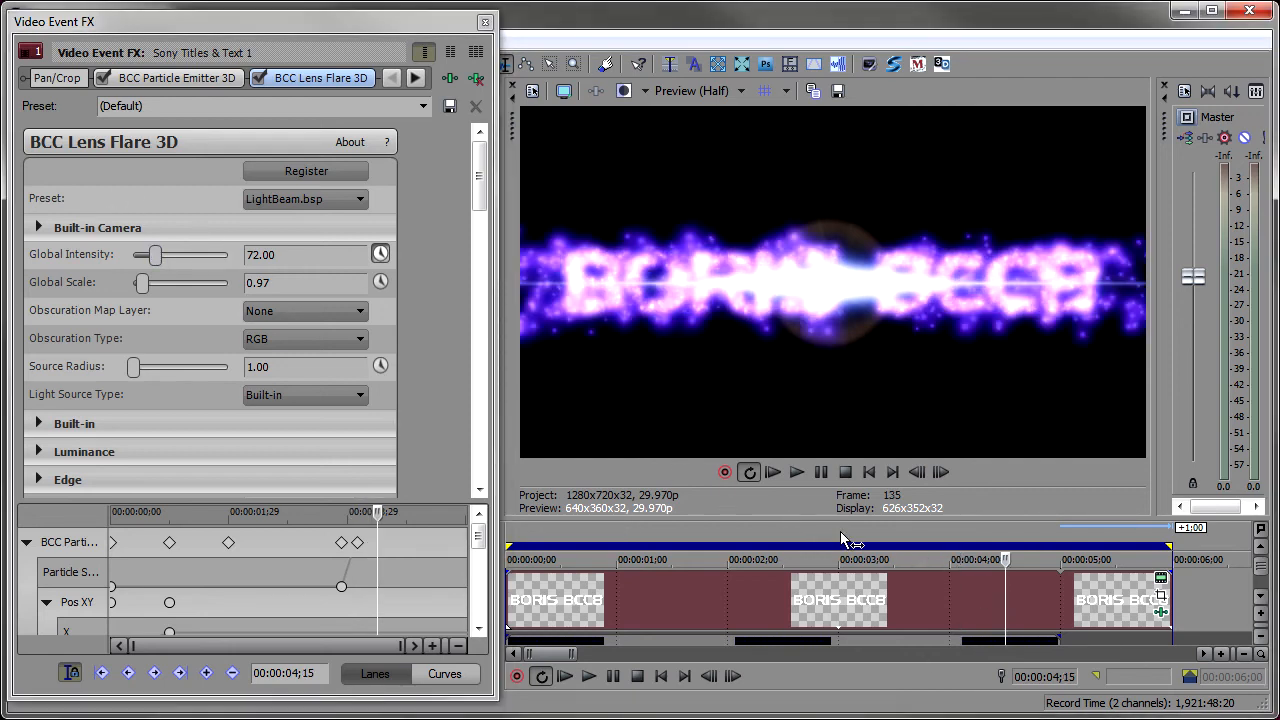
click(154, 258)
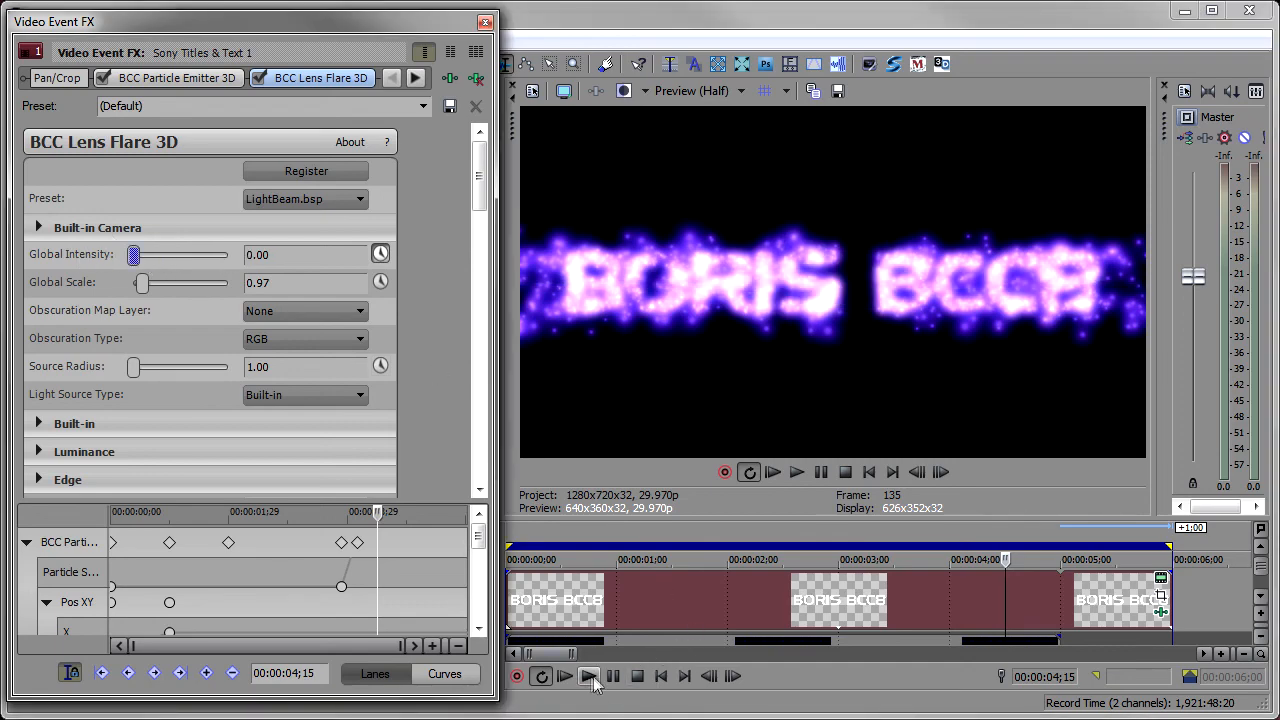
click(589, 678)
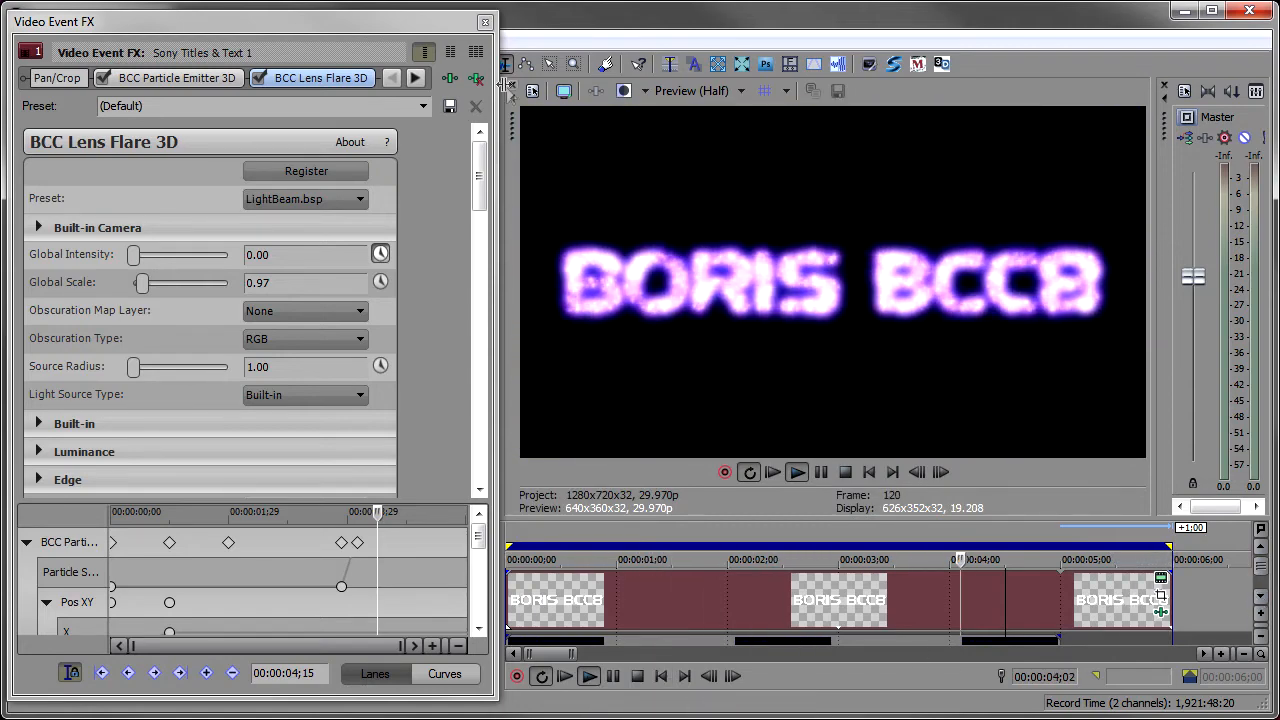
click(484, 22)
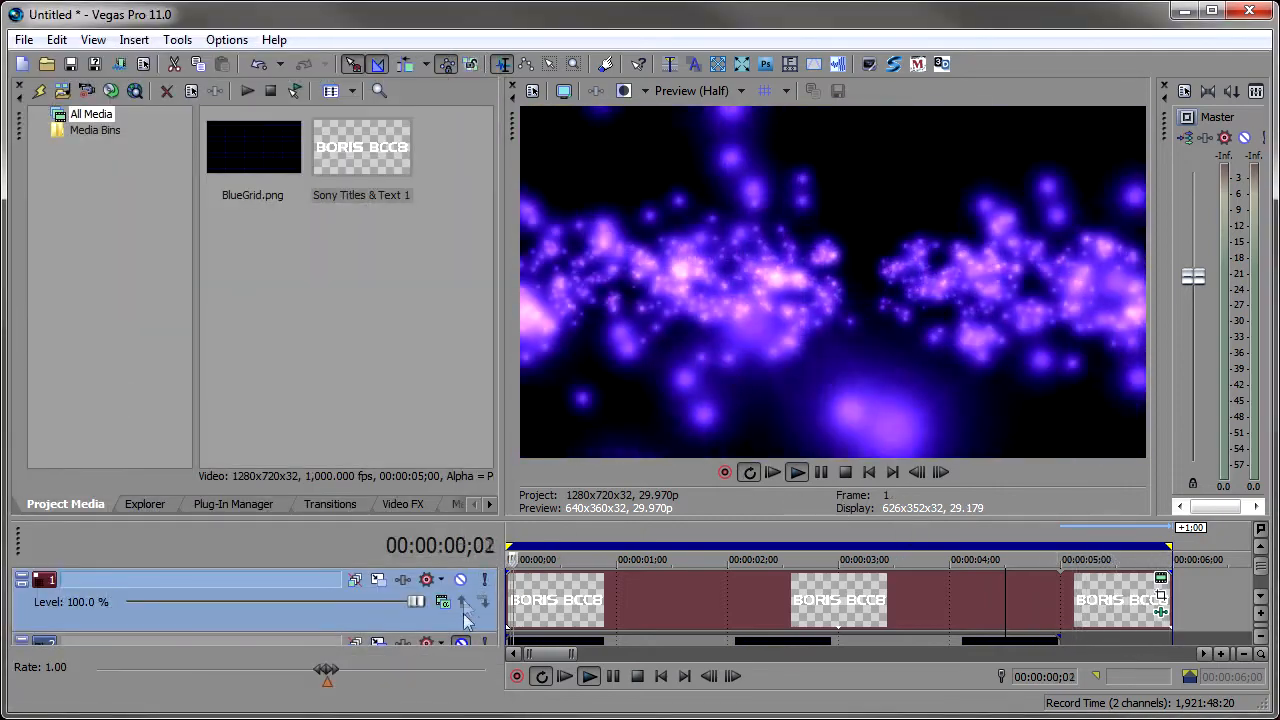